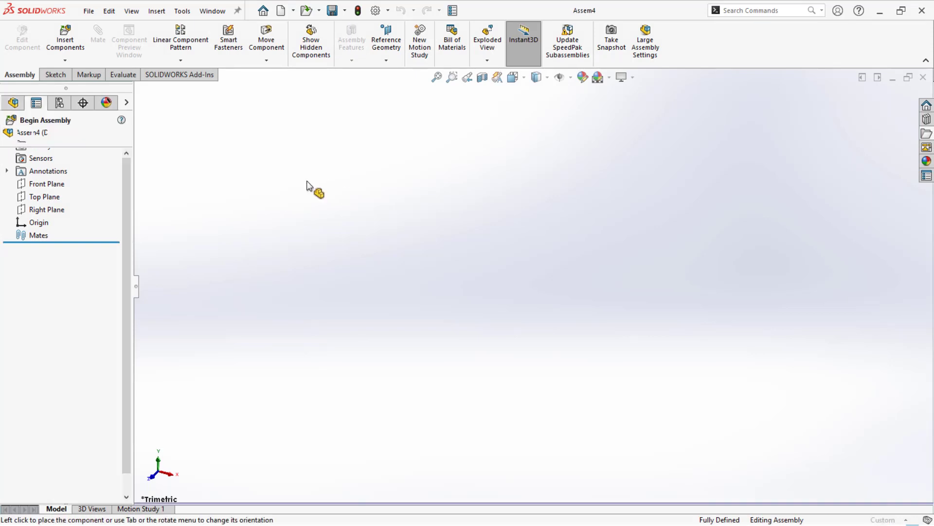
# - Sketch a closed right triangle on the Front Plane, running left from the origin with a horizontal base about 52 mm long, then vertically up
pyautogui.press('Escape')
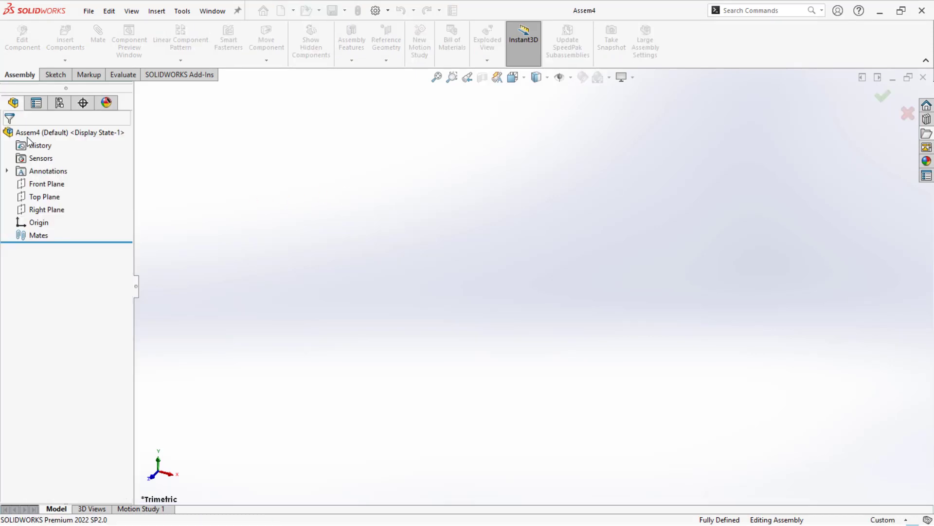
pyautogui.click(45, 185)
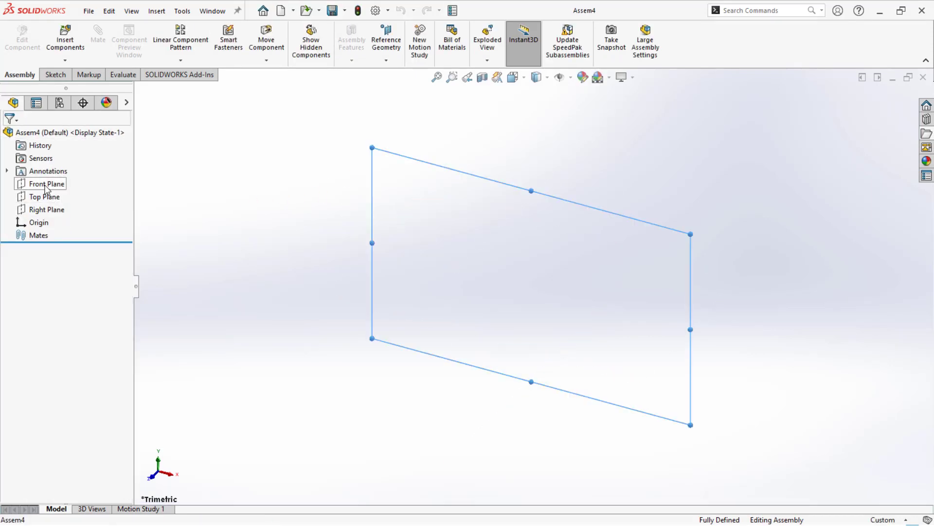
pyautogui.click(55, 168)
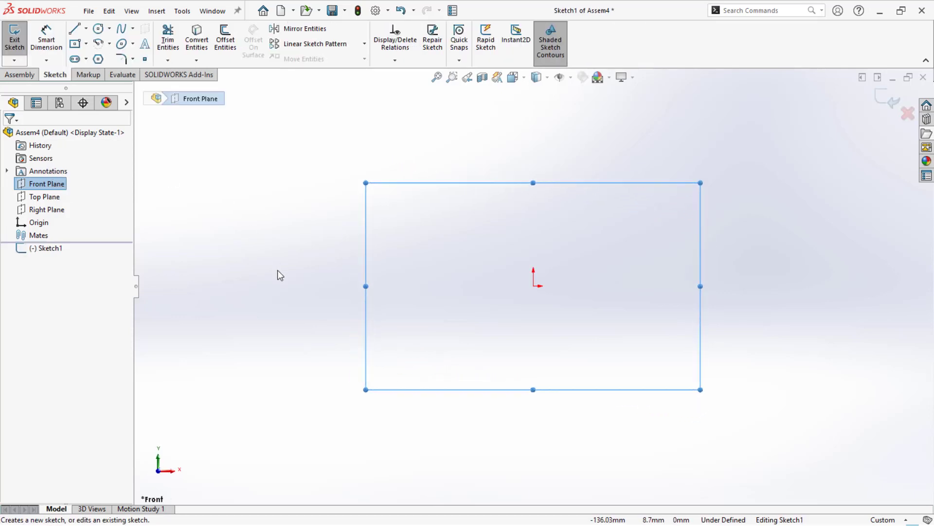
pyautogui.press('l')
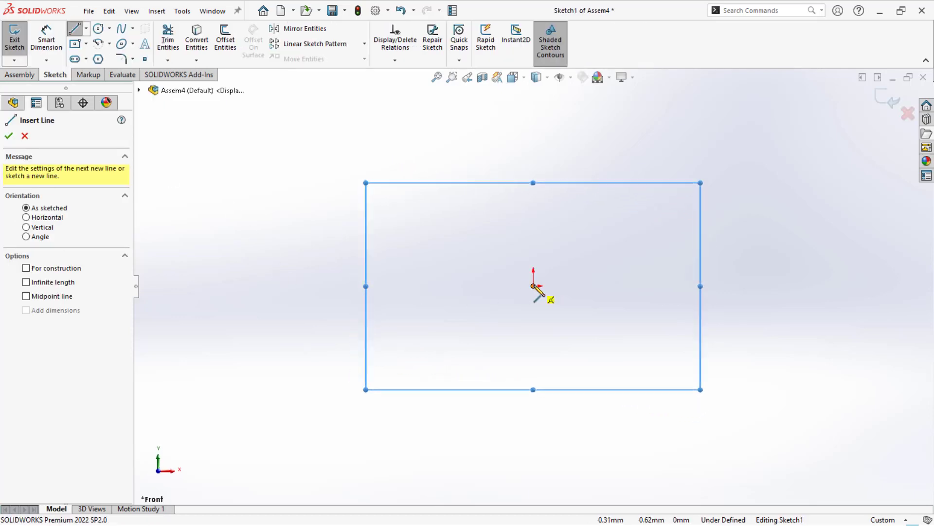
pyautogui.click(533, 286)
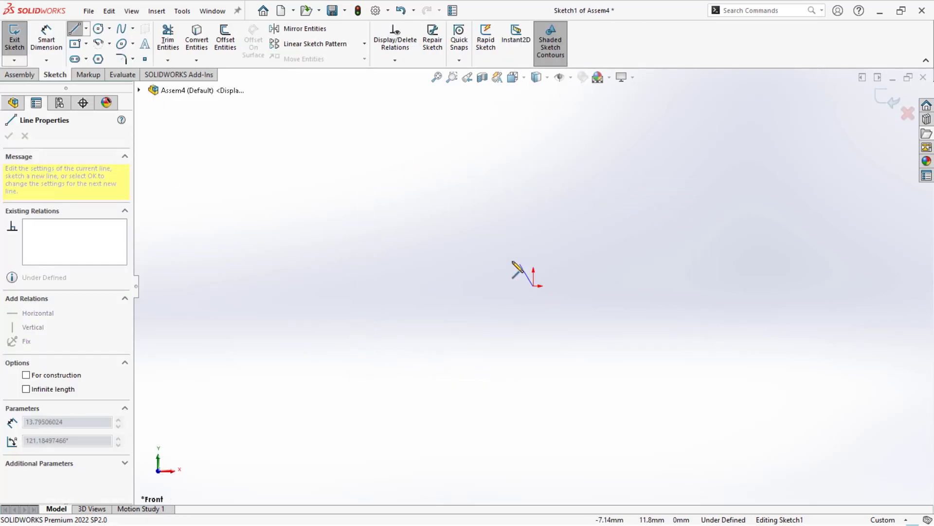
pyautogui.click(434, 287)
pyautogui.click(433, 162)
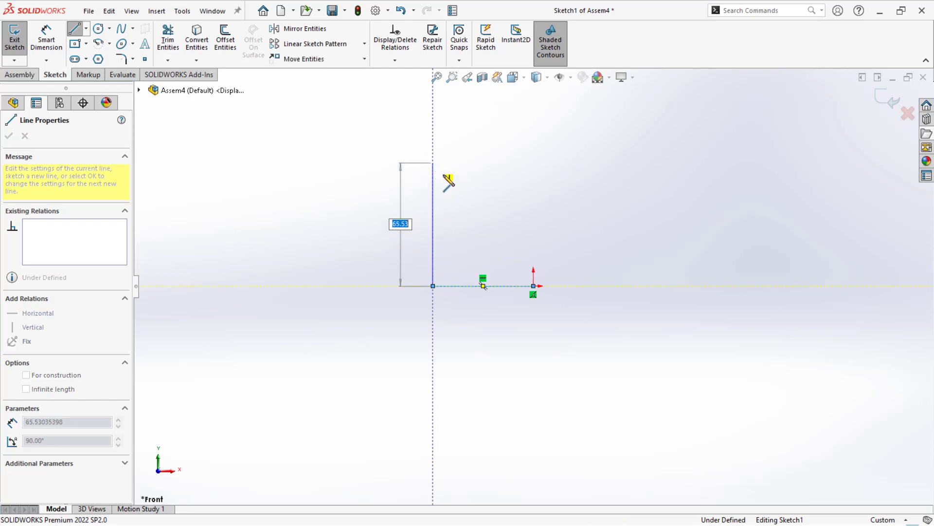
pyautogui.click(534, 286)
# - Dimension the triangle's vertical side to 65 mm
pyautogui.moveTo(488, 304); pyautogui.dragTo(477, 270, button='right')
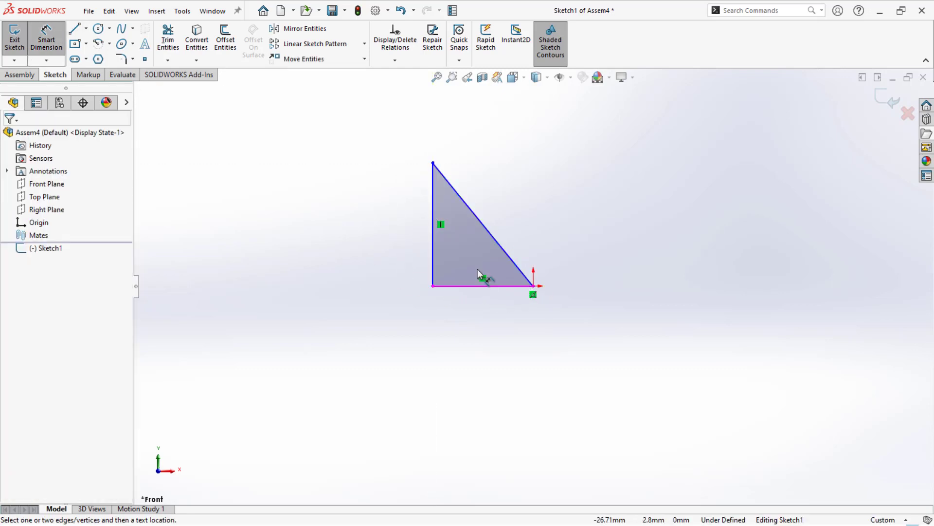
pyautogui.click(432, 257)
pyautogui.click(359, 256)
pyautogui.write('65')
pyautogui.press('Return')
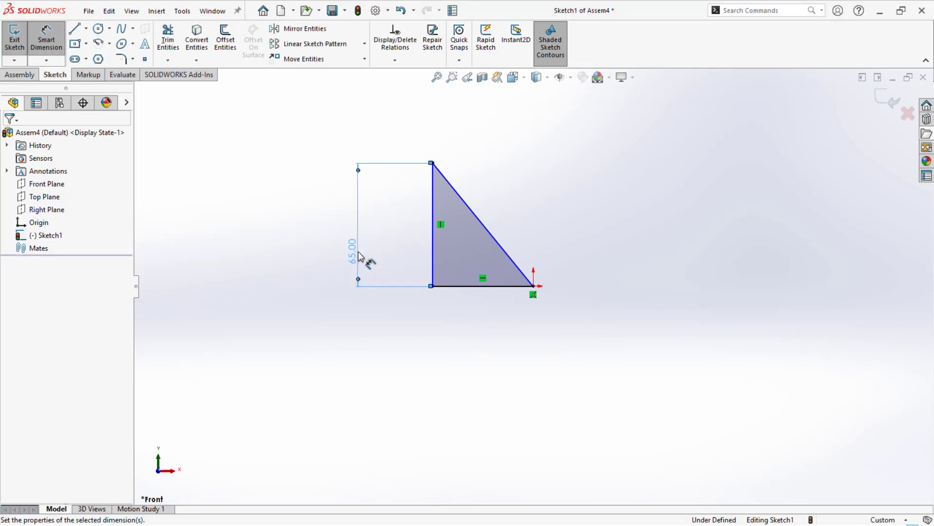
# - Dimension the triangle's hypotenuse to 97 mm and finish the sketch
pyautogui.click(475, 215)
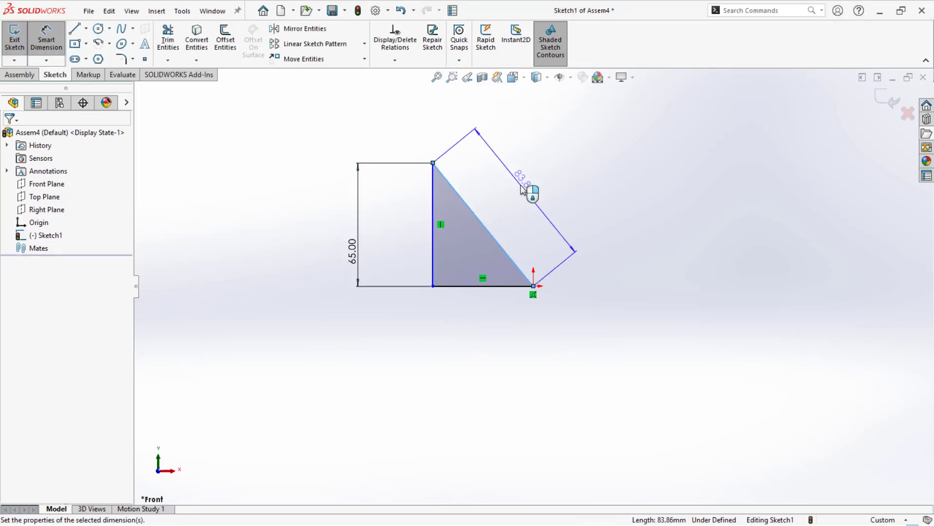
pyautogui.click(522, 190)
pyautogui.write('97')
pyautogui.press('Return')
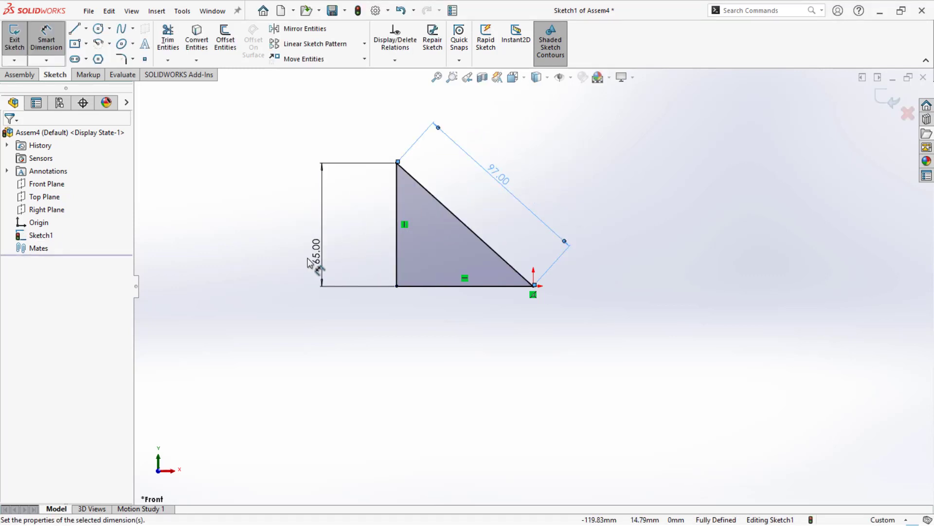
pyautogui.press('Escape')
pyautogui.press('Escape')
pyautogui.press('z')
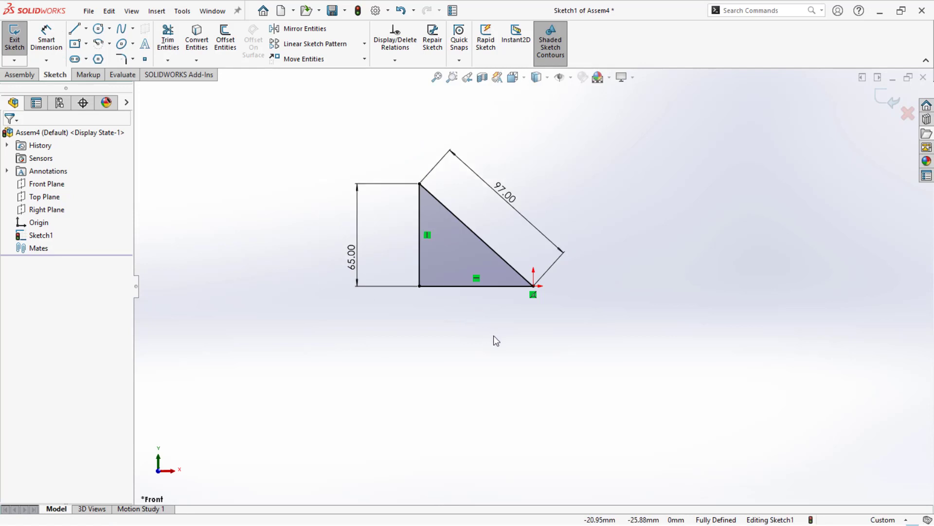
pyautogui.click(884, 105)
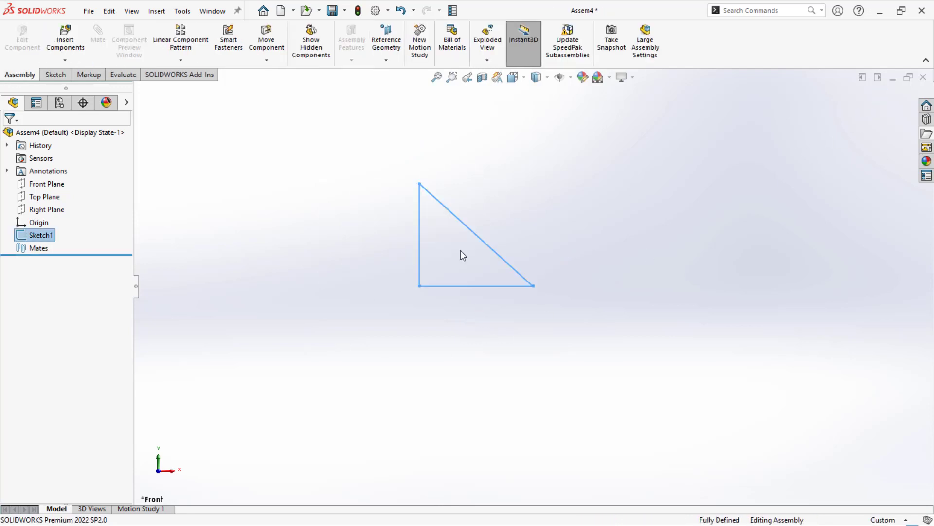
pyautogui.moveTo(460, 250)
pyautogui.mouseDown(button='middle')
pyautogui.moveTo(378, 290)
pyautogui.moveTo(352, 330)
pyautogui.moveTo(382, 329)
pyautogui.mouseUp(button='middle')
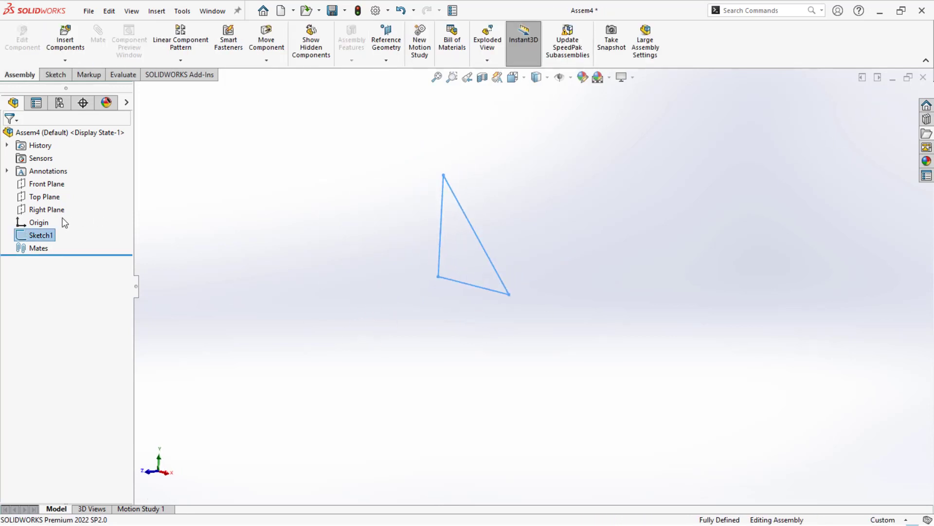
pyautogui.click(46, 210)
pyautogui.click(57, 193)
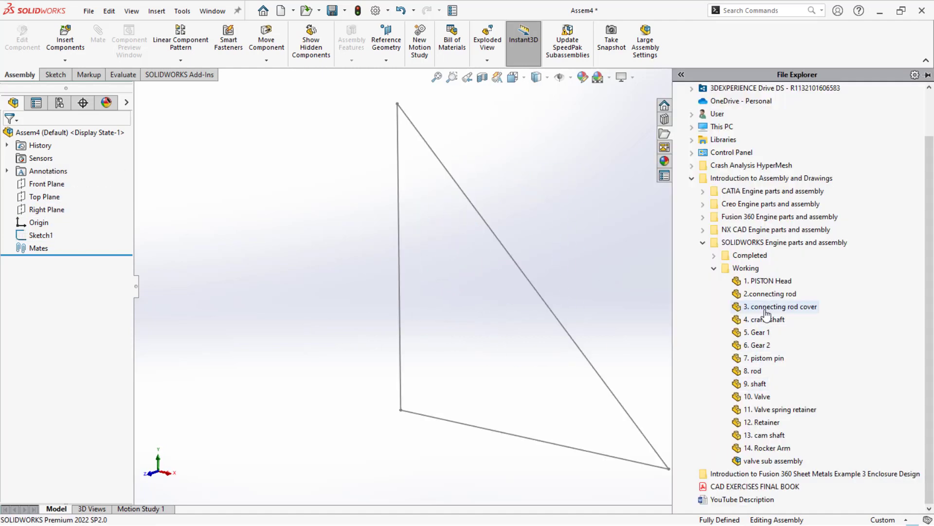
# - Insert the part "4. crank shaft" from the Working folder into the assembly and set it to float
pyautogui.moveTo(770, 310)
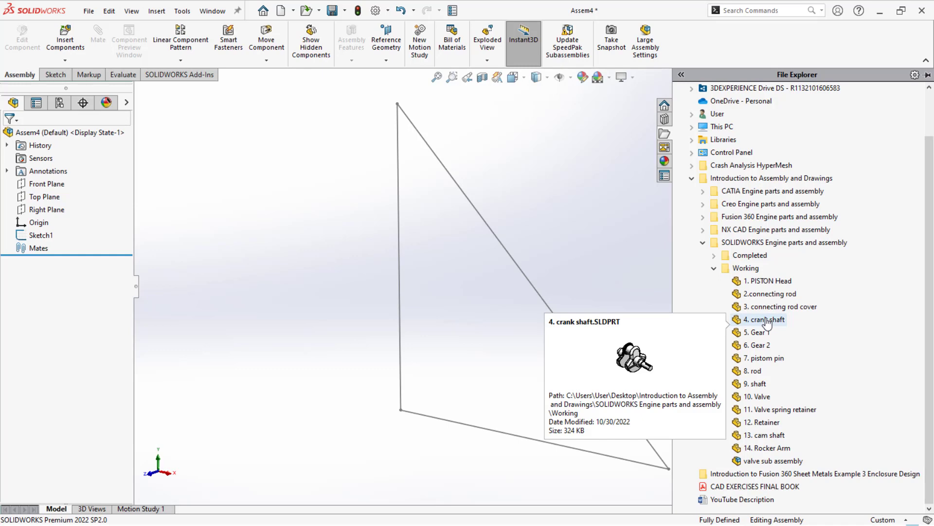
pyautogui.moveTo(768, 321); pyautogui.dragTo(492, 354)
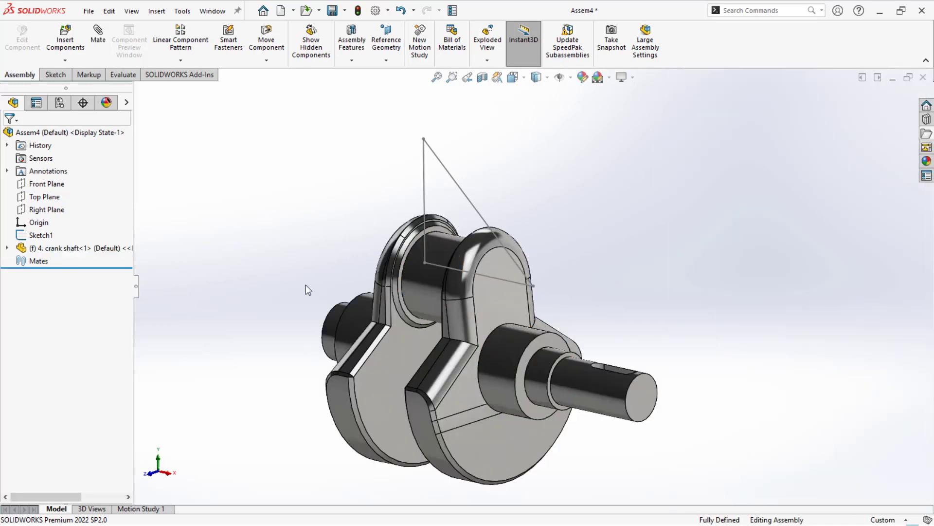
pyautogui.rightClick(45, 252)
pyautogui.click(68, 273)
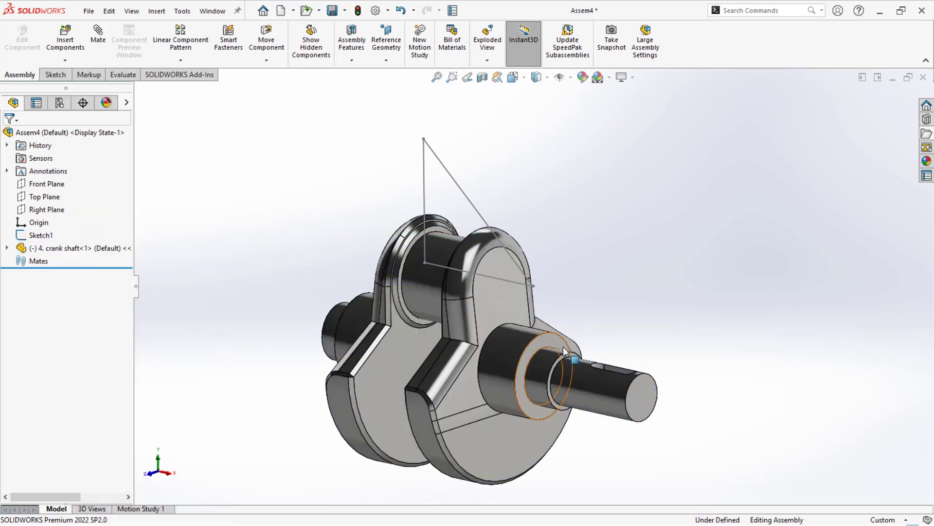
# - Move the crank shaft away from the triangle sketch so the two no longer overlap
pyautogui.moveTo(507, 360); pyautogui.dragTo(397, 253)
pyautogui.moveTo(512, 302)
pyautogui.mouseDown(button='middle')
pyautogui.moveTo(478, 306)
pyautogui.moveTo(510, 313)
pyautogui.moveTo(559, 298)
pyautogui.moveTo(591, 319)
pyautogui.moveTo(479, 295)
pyautogui.mouseUp(button='middle')
pyautogui.scroll(5, 511, 314)
pyautogui.click(441, 332)
pyautogui.moveTo(441, 333); pyautogui.dragTo(451, 340, button='middle')
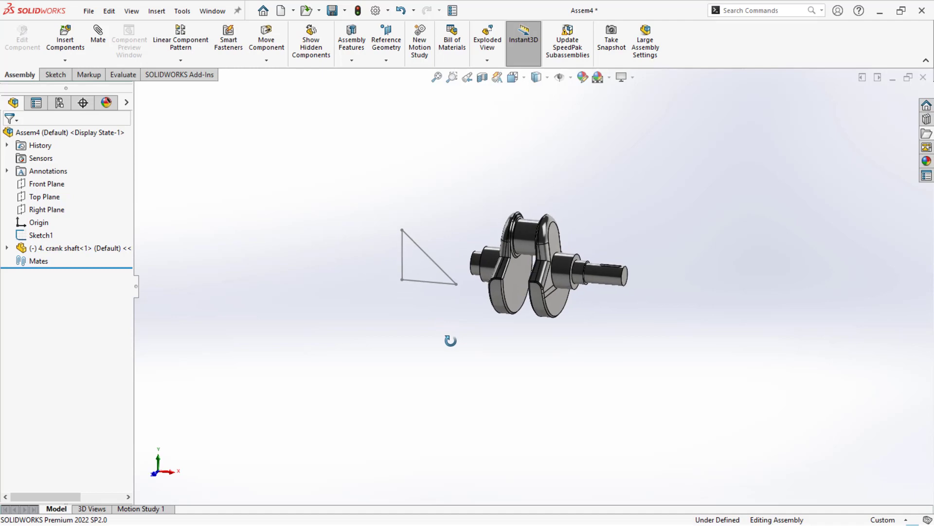
# - Sketch a horizontal line about 99 mm long from the origin on the Right Plane and finish the sketch
pyautogui.click(456, 286)
pyautogui.moveTo(460, 290)
pyautogui.mouseDown(button='middle')
pyautogui.moveTo(454, 324)
pyautogui.moveTo(388, 323)
pyautogui.mouseUp(button='middle')
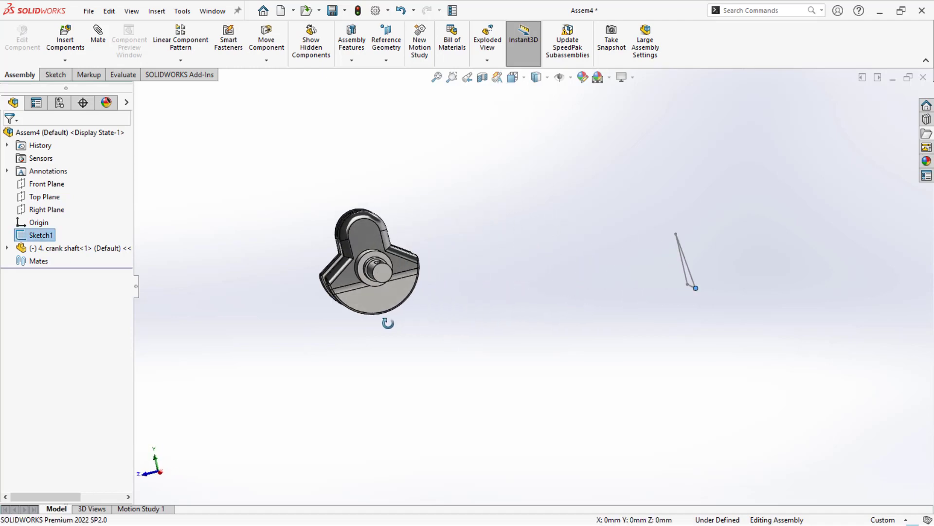
pyautogui.click(44, 207)
pyautogui.click(52, 193)
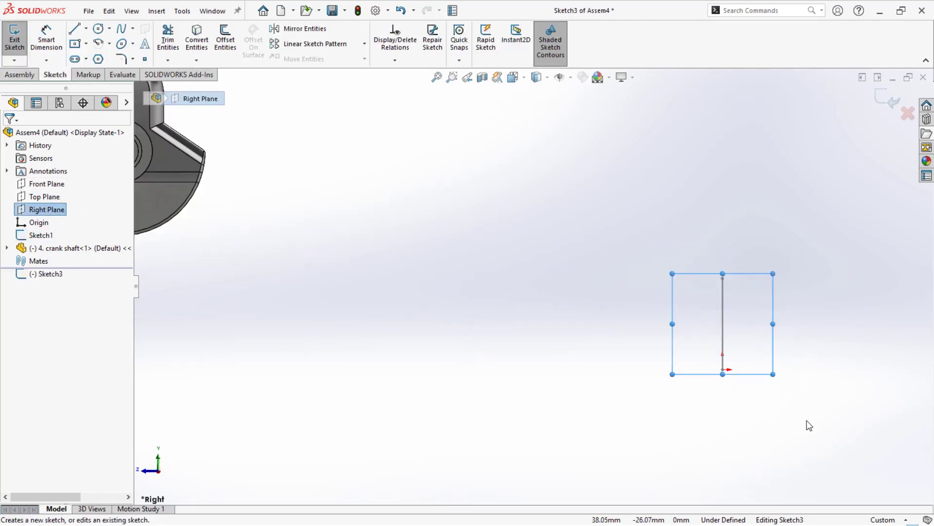
pyautogui.scroll(-2, 809, 425)
pyautogui.click(681, 361)
pyautogui.press('l')
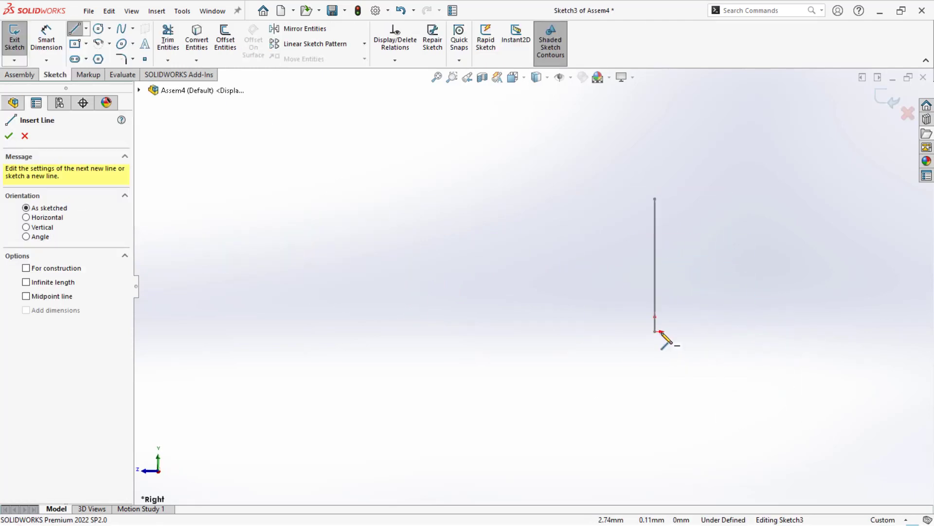
pyautogui.click(655, 331)
pyautogui.click(858, 331)
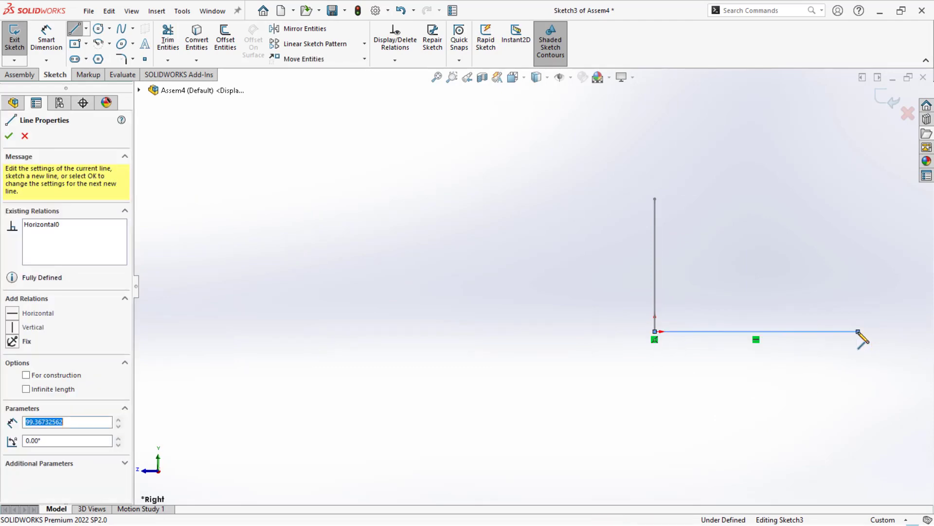
pyautogui.press('Escape')
pyautogui.click(893, 99)
pyautogui.scroll(3, 550, 273)
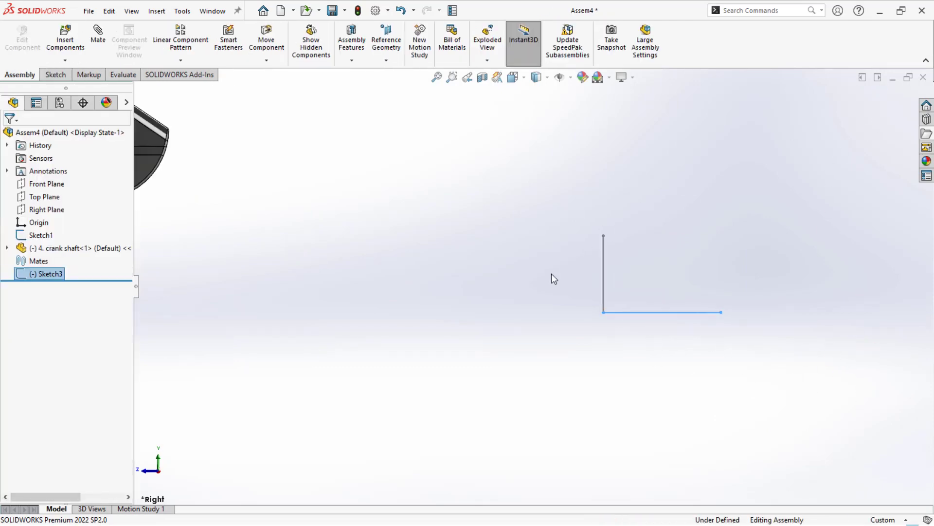
# - Add a concentric mate between the crank shaft's keyed end cylinder and the horizontal line sketched on the Right Plane
pyautogui.moveTo(551, 273); pyautogui.dragTo(576, 285, button='middle')
pyautogui.click(518, 325)
pyautogui.scroll(3, 518, 325)
pyautogui.scroll(-2, 370, 221)
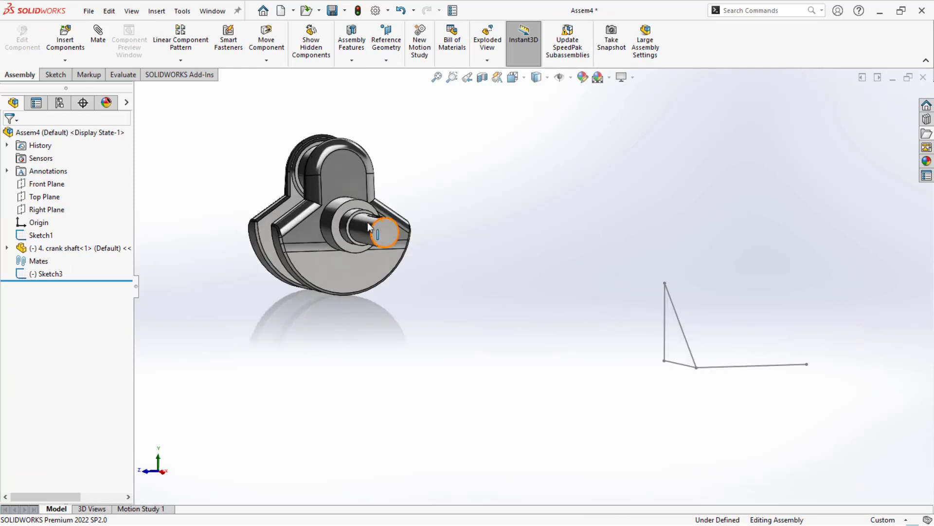
pyautogui.click(362, 234)
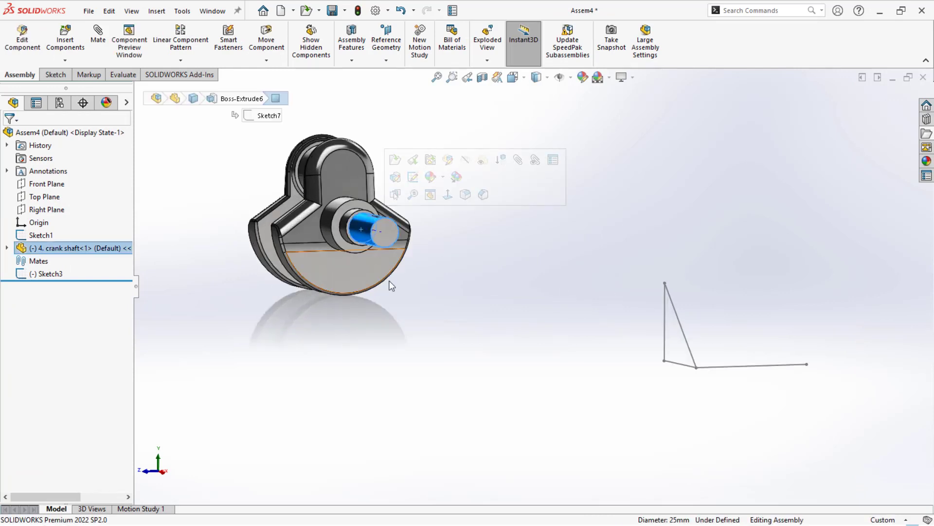
pyautogui.keyDown('ctrl'); pyautogui.click(733, 366); pyautogui.keyUp('ctrl')
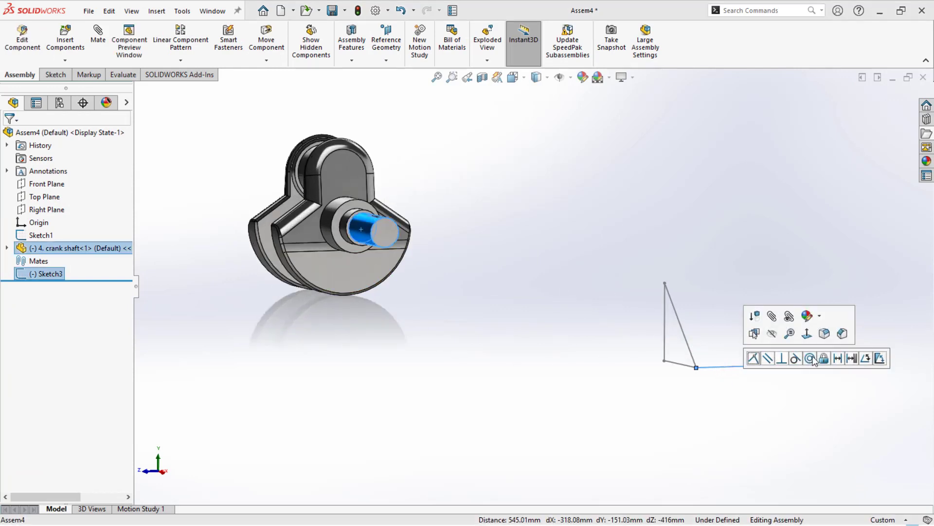
pyautogui.click(811, 359)
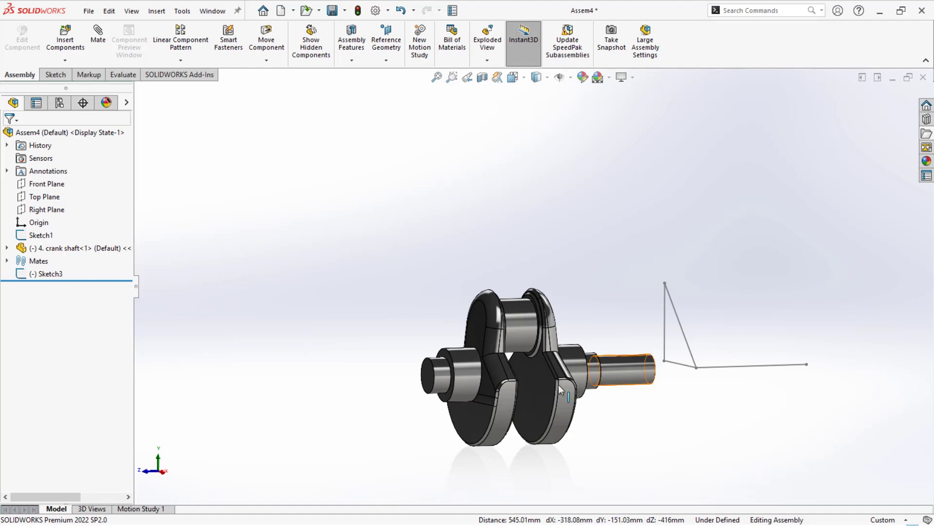
# - Flip the alignment of the crank shaft's concentric mate
pyautogui.click(7, 261)
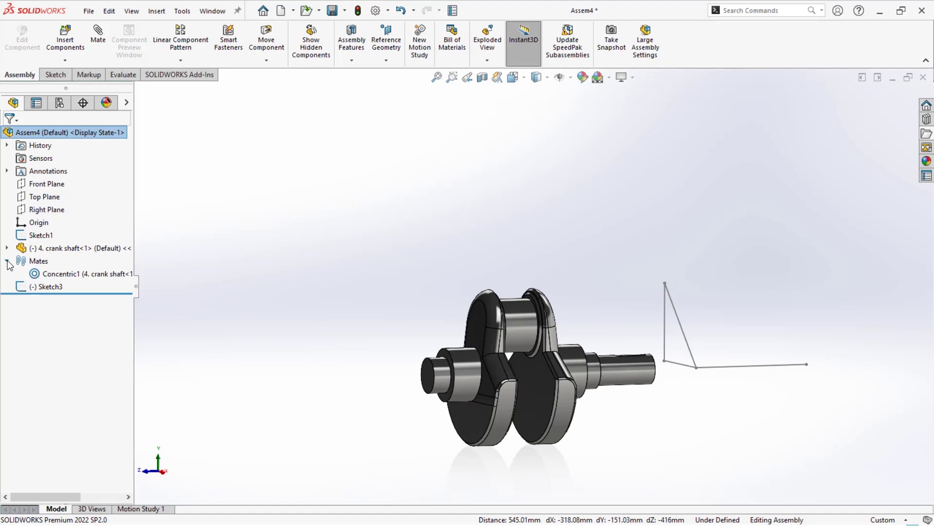
pyautogui.click(45, 275)
pyautogui.rightClick(59, 277)
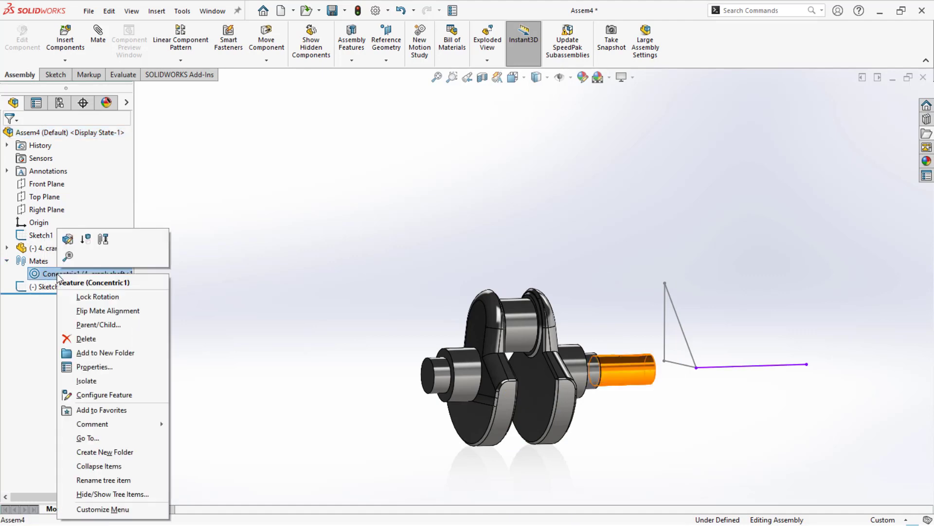
pyautogui.click(87, 312)
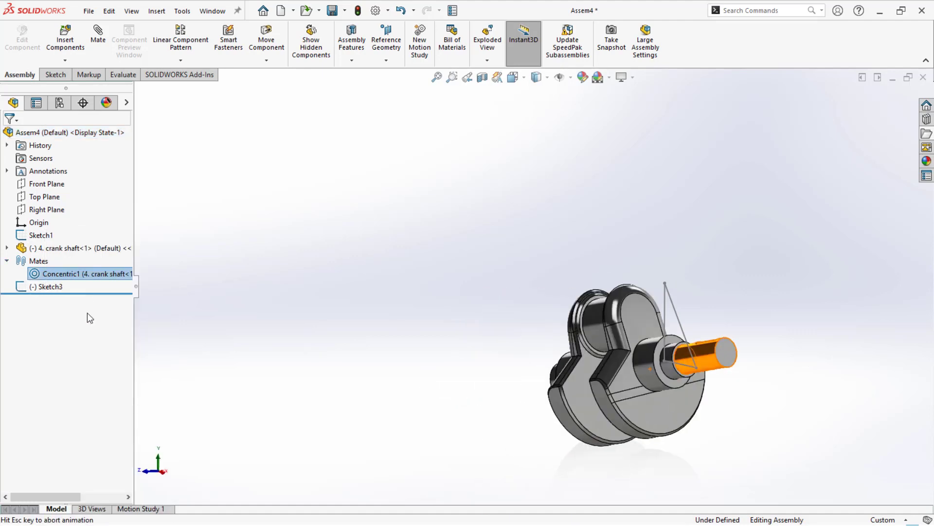
# - Add a coincident mate between the crank shaft's keyed end face and the triangle's corner at the origin
pyautogui.moveTo(665, 374)
pyautogui.mouseDown()
pyautogui.moveTo(712, 366)
pyautogui.moveTo(700, 379)
pyautogui.mouseUp()
pyautogui.keyDown('ctrl'); pyautogui.click(700, 375); pyautogui.keyUp('ctrl')
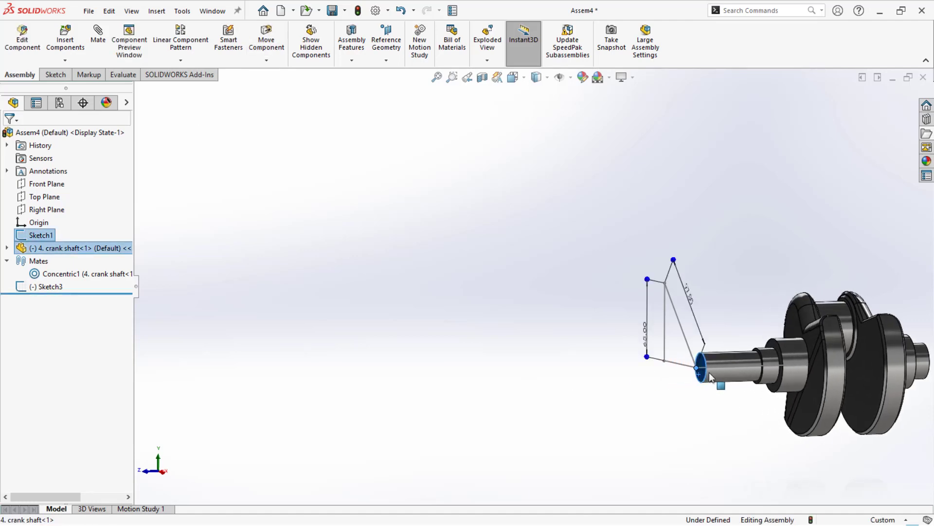
pyautogui.click(732, 366)
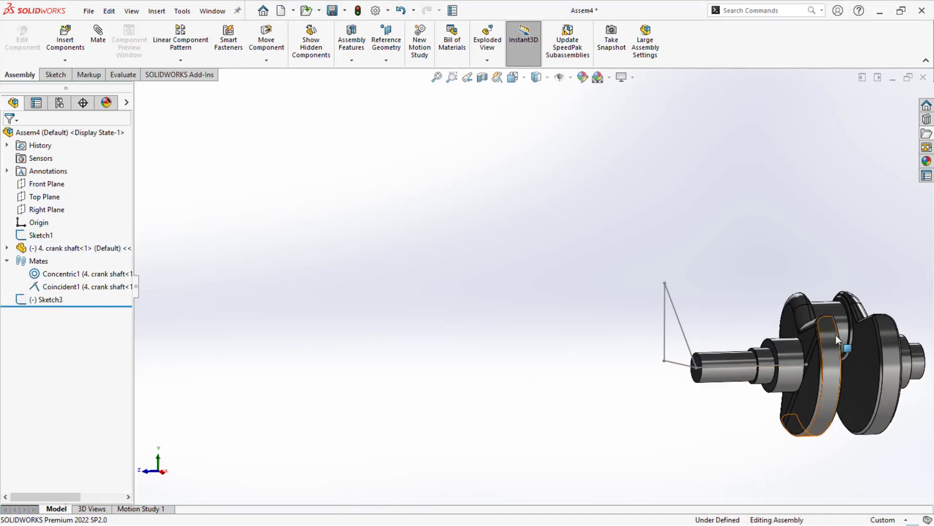
# - Turn the crank shaft about its axis to check its remaining motion
pyautogui.moveTo(833, 339); pyautogui.dragTo(838, 412)
pyautogui.click(644, 438)
pyautogui.scroll(3, 682, 408)
pyautogui.scroll(-3, 857, 304)
pyautogui.moveTo(493, 247); pyautogui.dragTo(495, 264, button='middle')
# - Insert the parts 5. Gear 1 and 6. Gear 2 from the Working folder beside the layout sketch
pyautogui.click(927, 133)
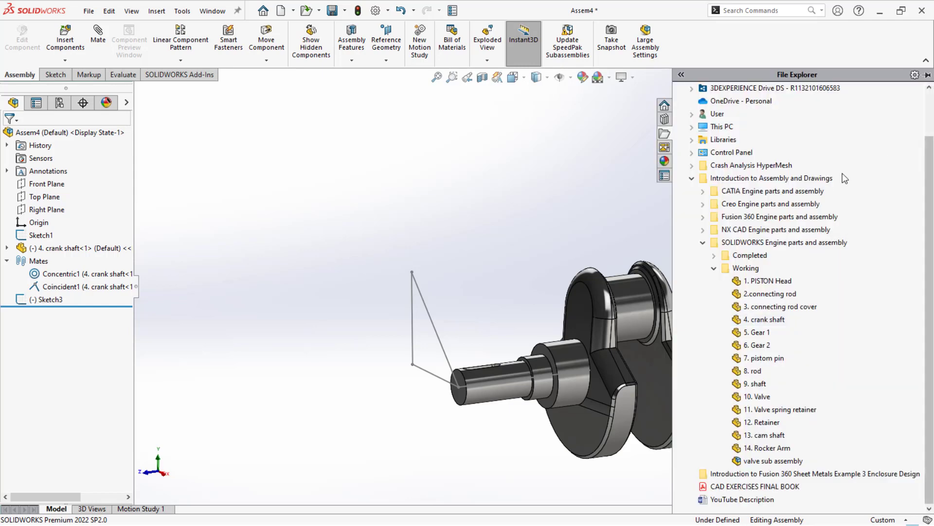
pyautogui.click(754, 334)
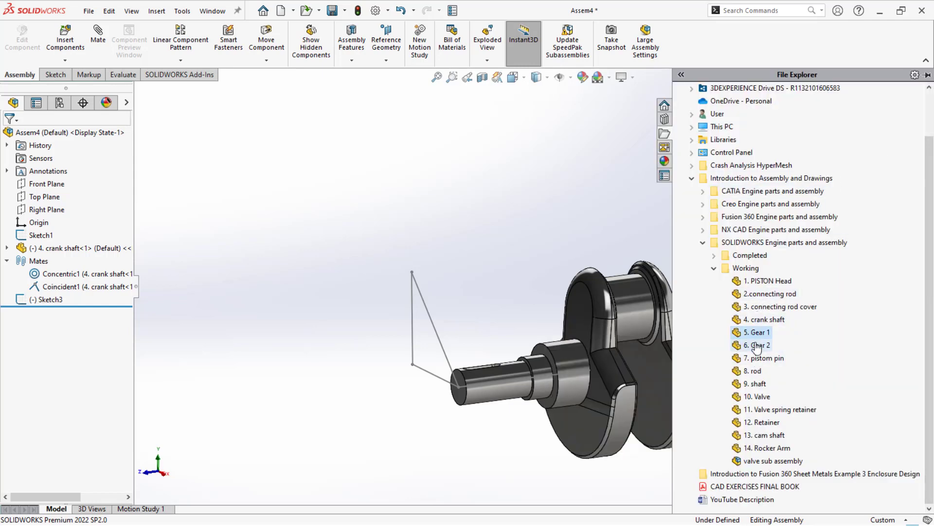
pyautogui.moveTo(757, 335); pyautogui.dragTo(481, 294)
pyautogui.moveTo(389, 243); pyautogui.dragTo(388, 246)
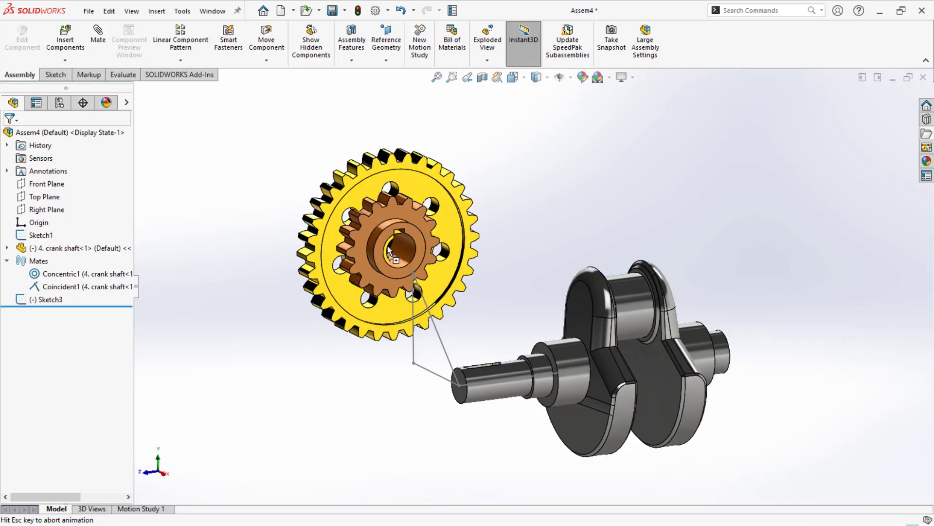
pyautogui.scroll(-2, 426, 253)
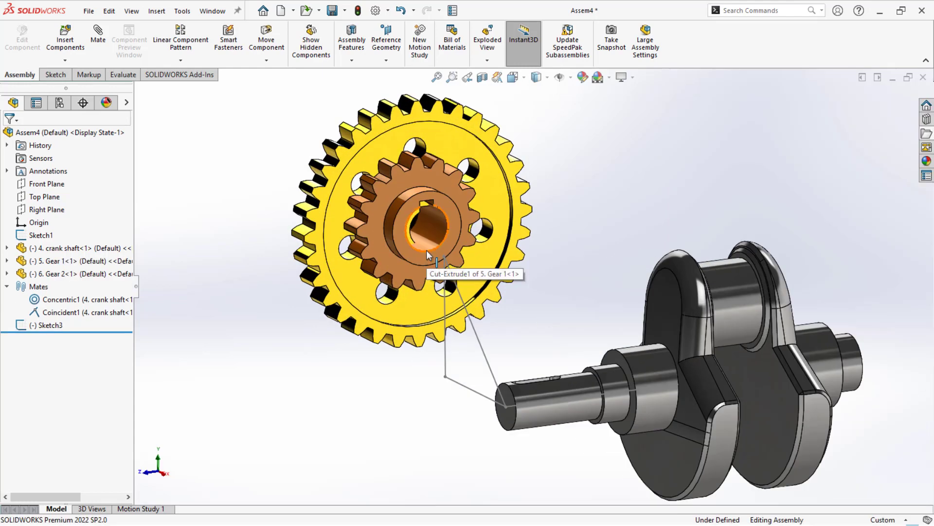
# - Add a coincident mate between Gear 1's hub face and the crank shaft's keyed end face, flipping the mate alignment
pyautogui.moveTo(447, 256); pyautogui.dragTo(378, 272, button='right')
pyautogui.scroll(-3, 360, 219)
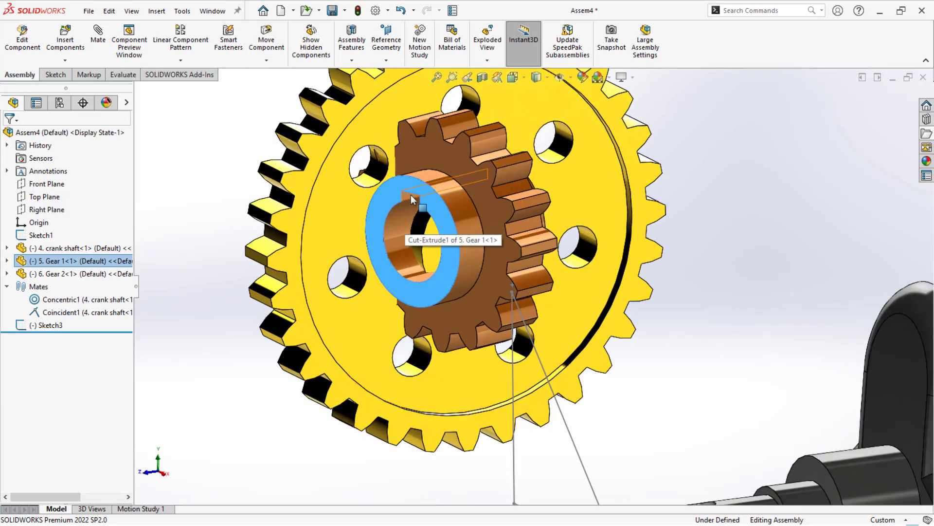
pyautogui.click(410, 197)
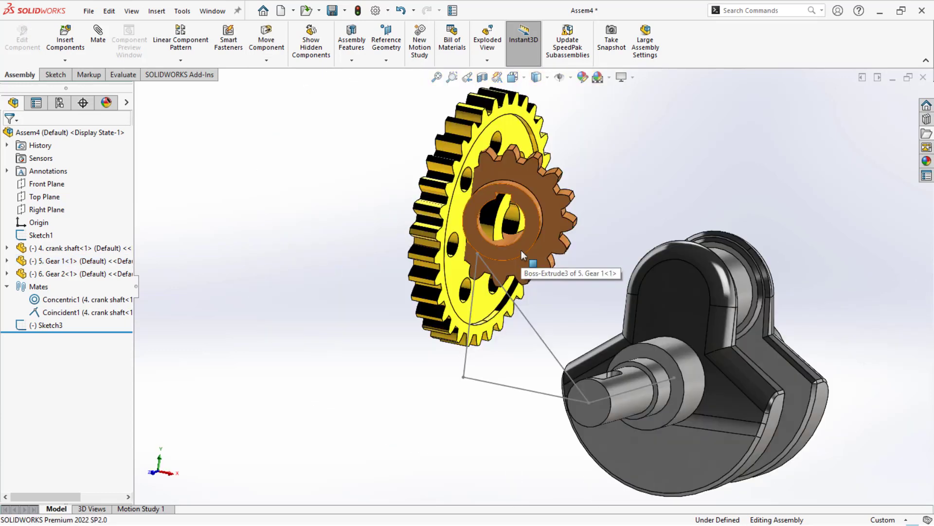
pyautogui.moveTo(521, 250); pyautogui.dragTo(606, 409)
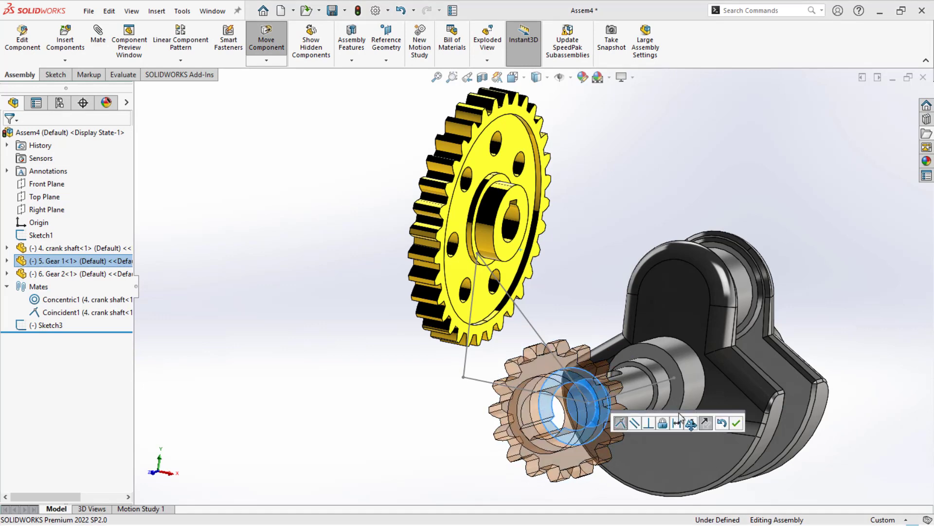
pyautogui.click(705, 423)
pyautogui.click(736, 422)
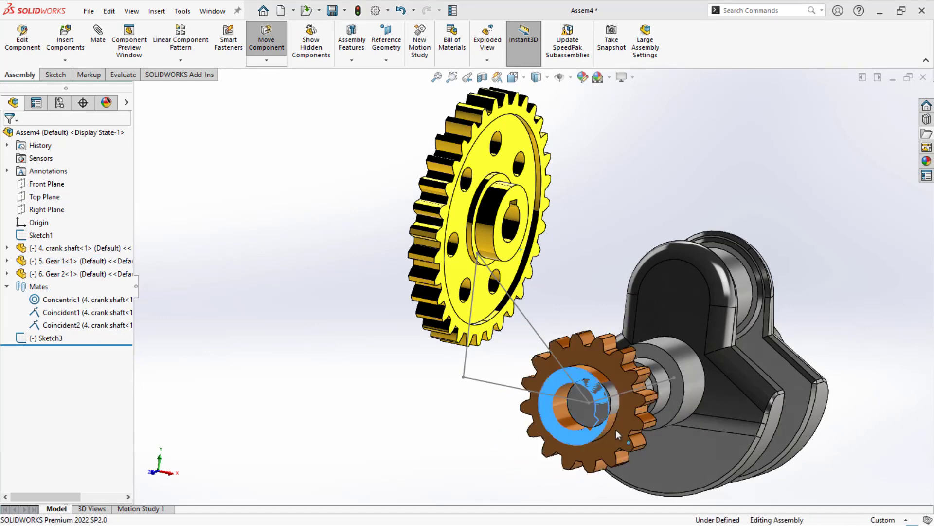
# - Add a concentric mate between Gear 1's bore and the crank shaft's keyed end cylinder
pyautogui.click(563, 422)
pyautogui.moveTo(563, 423); pyautogui.dragTo(616, 395)
pyautogui.click(763, 421)
pyautogui.click(364, 390)
# - Mate Gear 1's Front Plane to the crank shaft's Front Plane so that the gear turns with the shaft
pyautogui.scroll(-4, 595, 368)
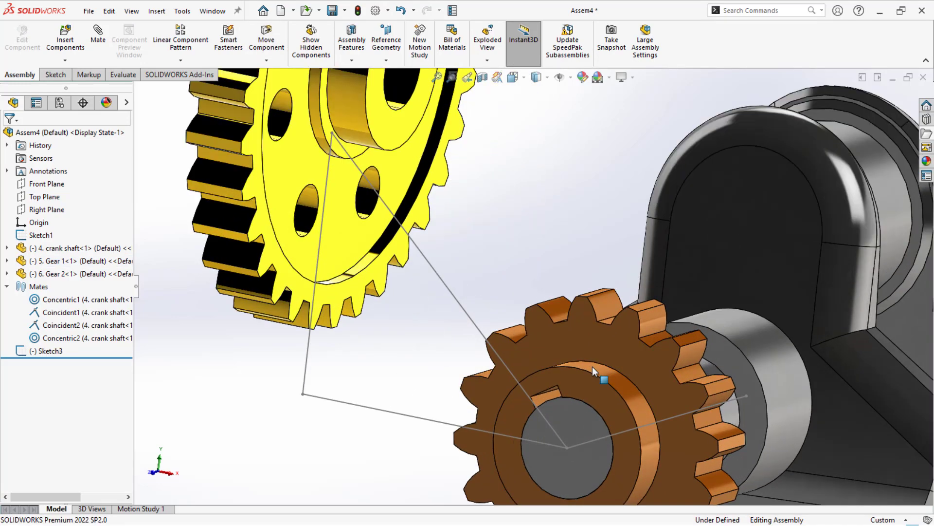
pyautogui.scroll(3, 591, 370)
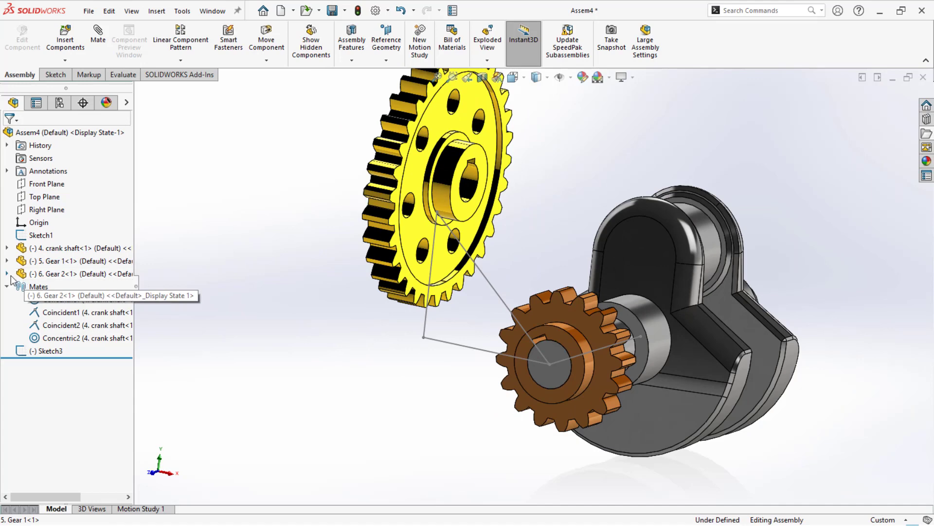
pyautogui.click(7, 273)
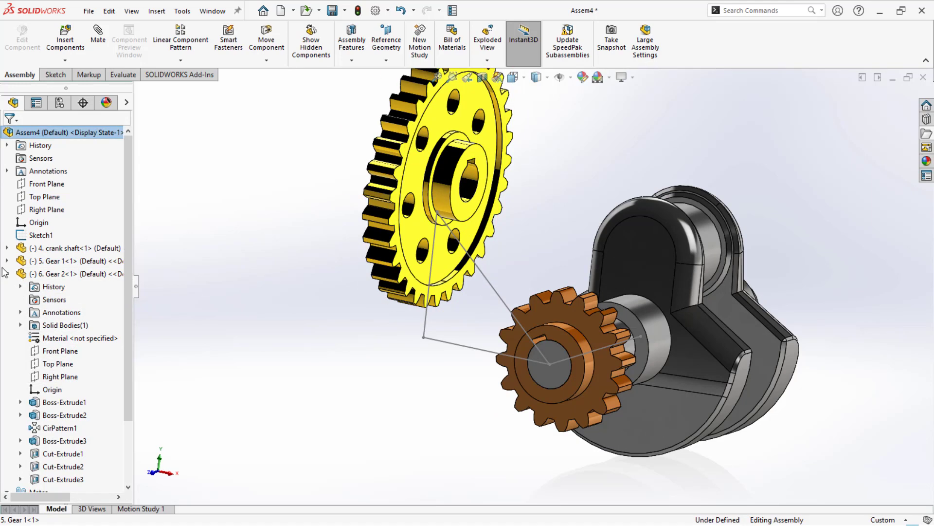
pyautogui.click(7, 274)
pyautogui.click(7, 248)
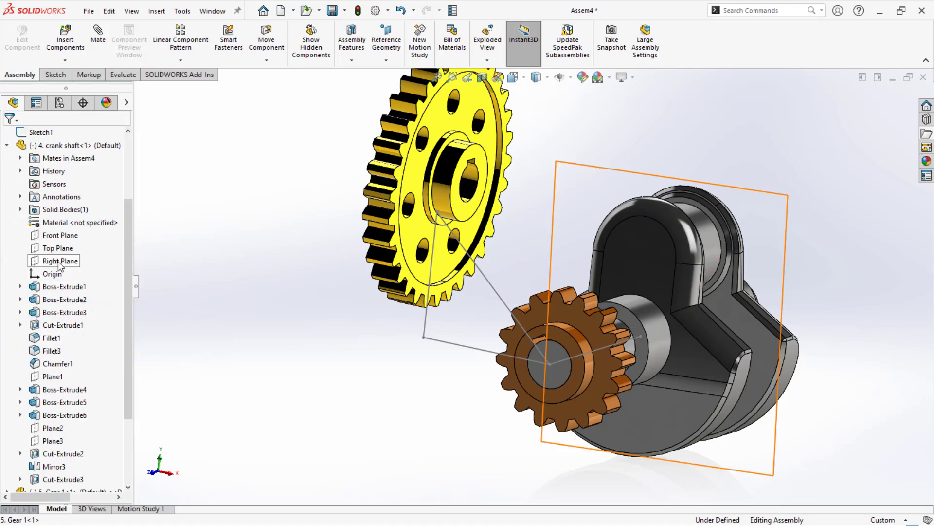
pyautogui.click(60, 235)
pyautogui.scroll(-3, 60, 292)
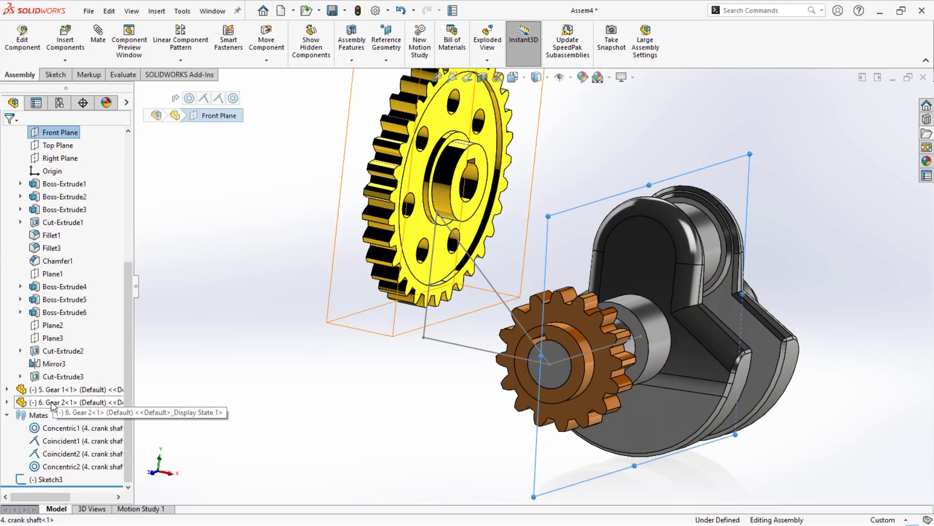
pyautogui.click(7, 389)
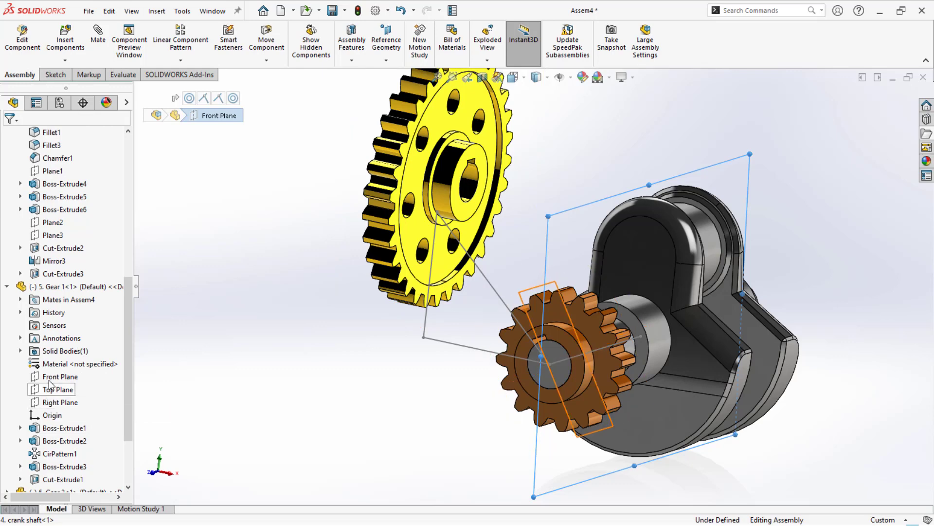
pyautogui.click(49, 380)
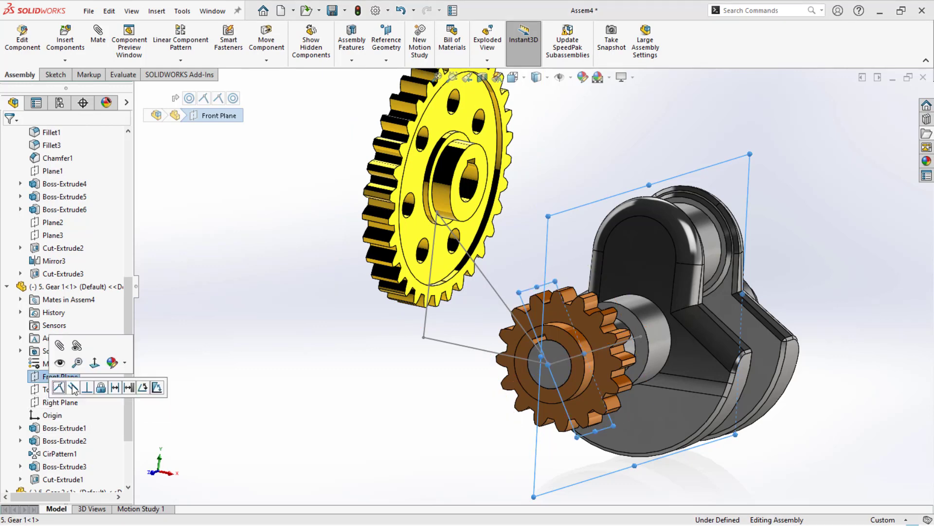
pyautogui.click(291, 355)
# - Turn Gear 1 about its axis to check that the crank shaft rotates with it
pyautogui.moveTo(291, 355); pyautogui.dragTo(592, 325, button='middle')
pyautogui.click(590, 325)
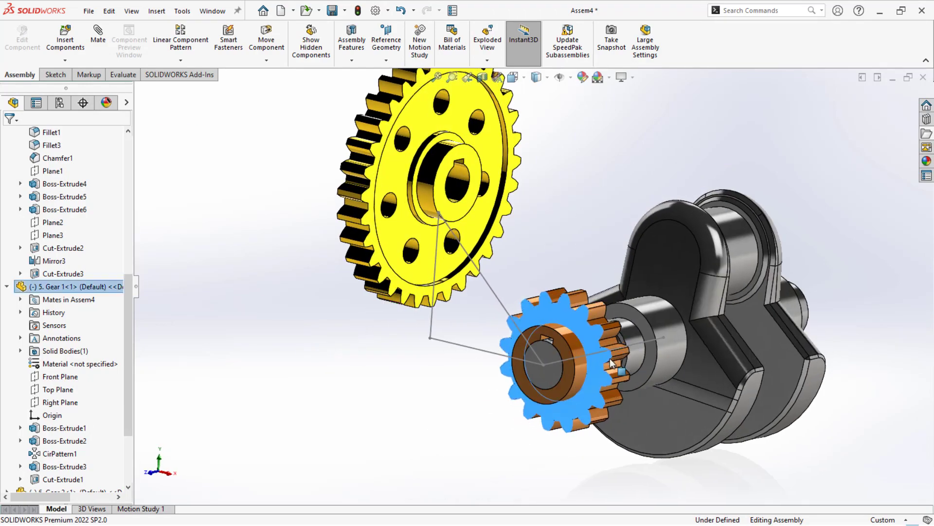
pyautogui.moveTo(542, 325); pyautogui.dragTo(581, 335)
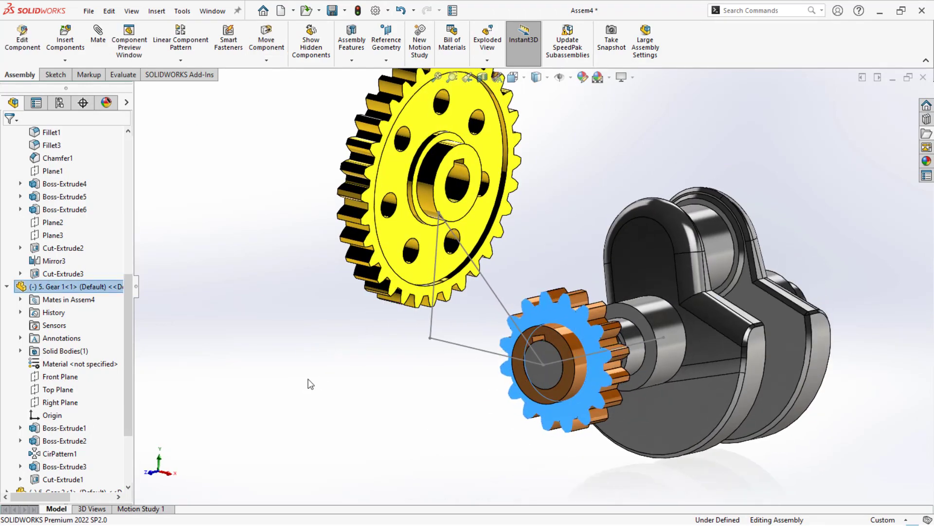
pyautogui.click(309, 381)
# - Turn Gear 2 around and add a concentric mate between its hub cylinder and the sketch triangle's upper corner
pyautogui.moveTo(420, 232); pyautogui.dragTo(273, 224)
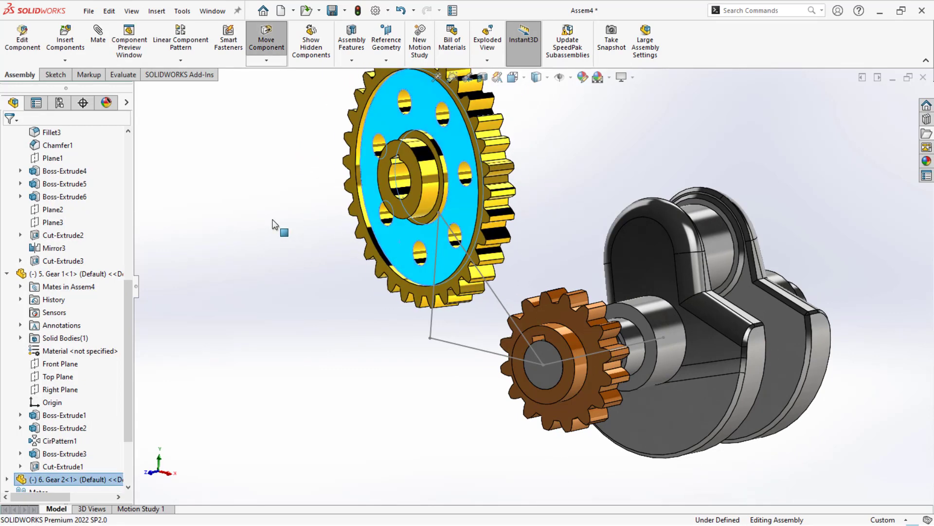
pyautogui.click(440, 214)
pyautogui.keyDown('ctrl'); pyautogui.click(429, 198); pyautogui.keyUp('ctrl')
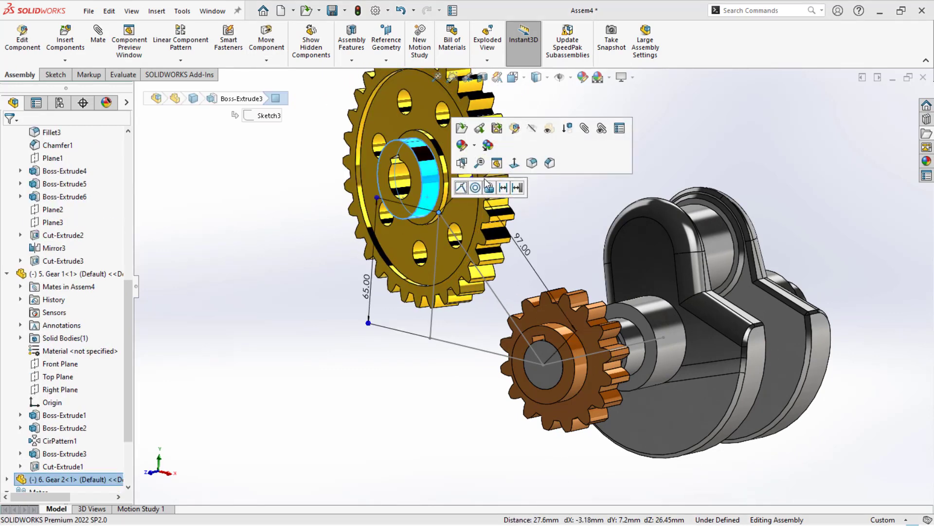
pyautogui.click(201, 261)
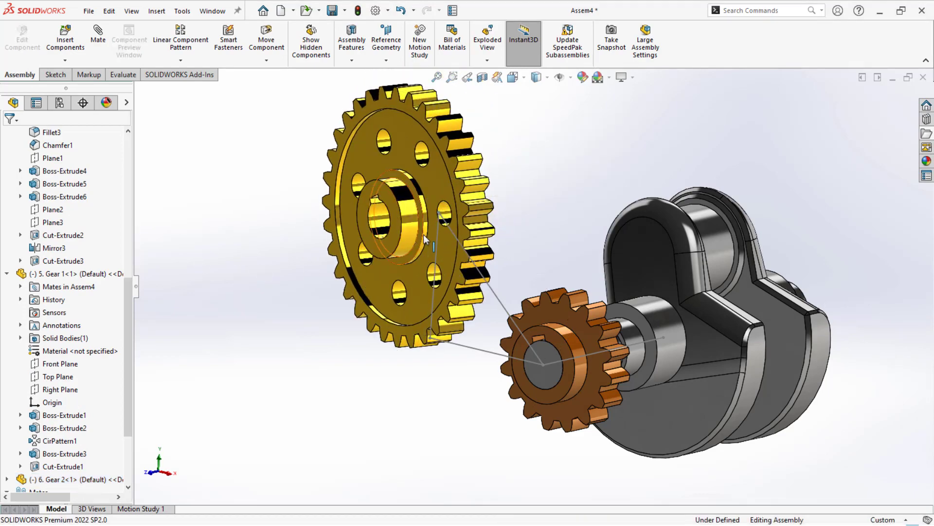
# - Move Gear 2 relative to the triangle's upper corner to check its remaining motion
pyautogui.moveTo(424, 234)
pyautogui.mouseDown(button='middle')
pyautogui.moveTo(445, 243)
pyautogui.moveTo(435, 243)
pyautogui.mouseUp(button='middle')
pyautogui.moveTo(461, 235); pyautogui.dragTo(430, 309)
pyautogui.moveTo(431, 309); pyautogui.dragTo(307, 331, button='middle')
pyautogui.click(292, 375)
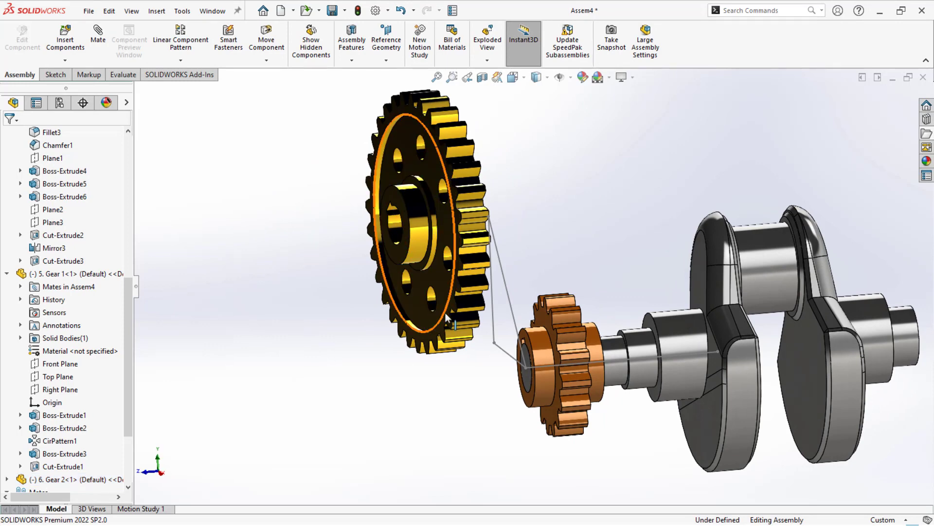
pyautogui.moveTo(446, 312)
pyautogui.mouseDown()
pyautogui.moveTo(426, 301)
pyautogui.moveTo(443, 306)
pyautogui.moveTo(440, 316)
pyautogui.mouseUp()
pyautogui.click(442, 336)
pyautogui.click(470, 361)
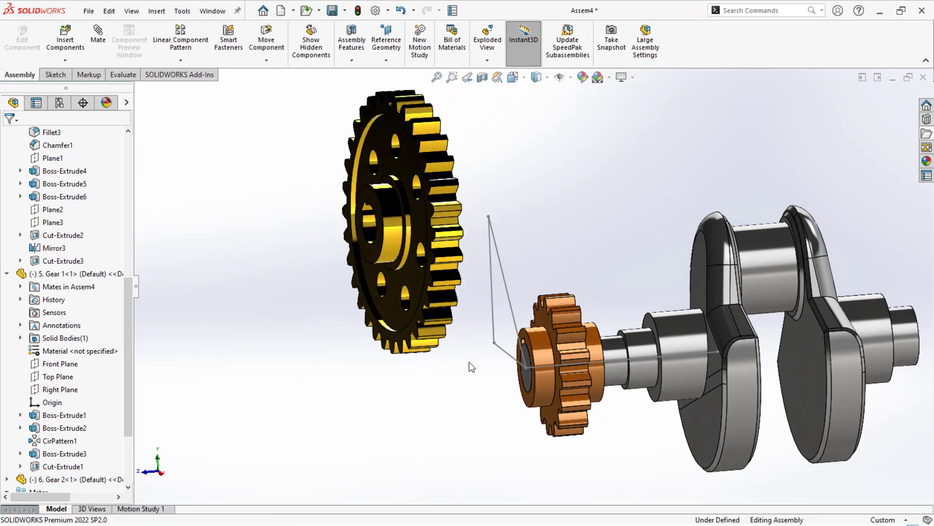
# - Add a coincident mate between the toothed side faces of Gear 1 and Gear 2
pyautogui.click(548, 317)
pyautogui.keyDown('ctrl'); pyautogui.click(408, 340); pyautogui.keyUp('ctrl')
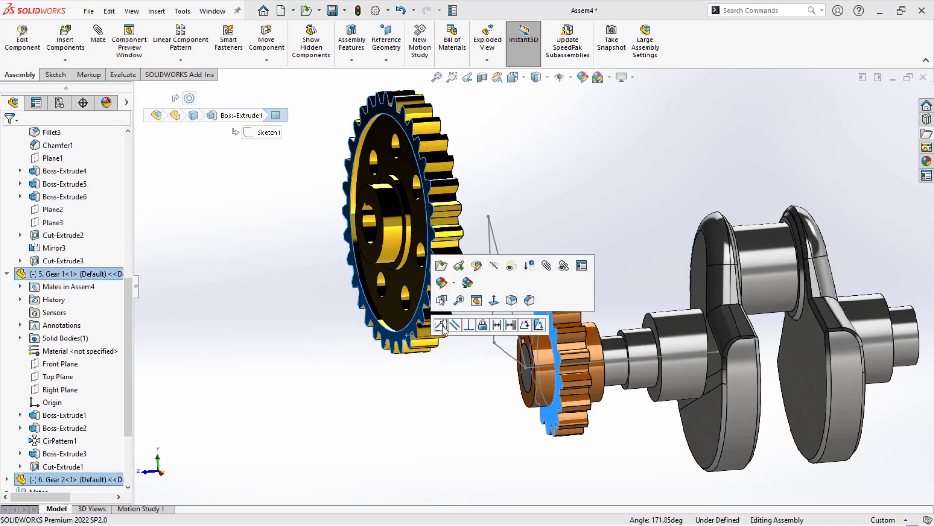
pyautogui.click(443, 325)
pyautogui.moveTo(418, 337); pyautogui.dragTo(465, 343, button='middle')
# - Change the assembly's scene to a plain white background
pyautogui.moveTo(637, 298); pyautogui.dragTo(607, 314)
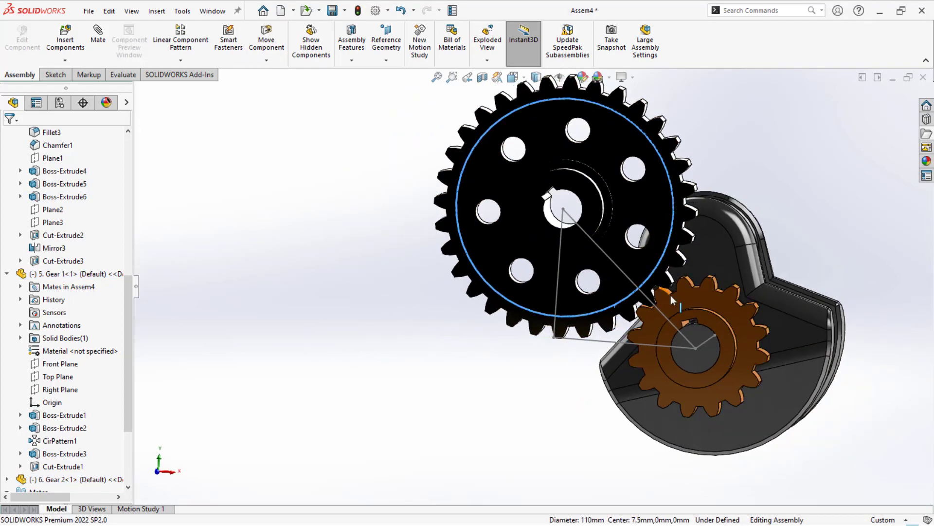
pyautogui.scroll(-4, 670, 295)
pyautogui.moveTo(673, 298); pyautogui.dragTo(497, 326, button='middle')
pyautogui.scroll(5, 600, 291)
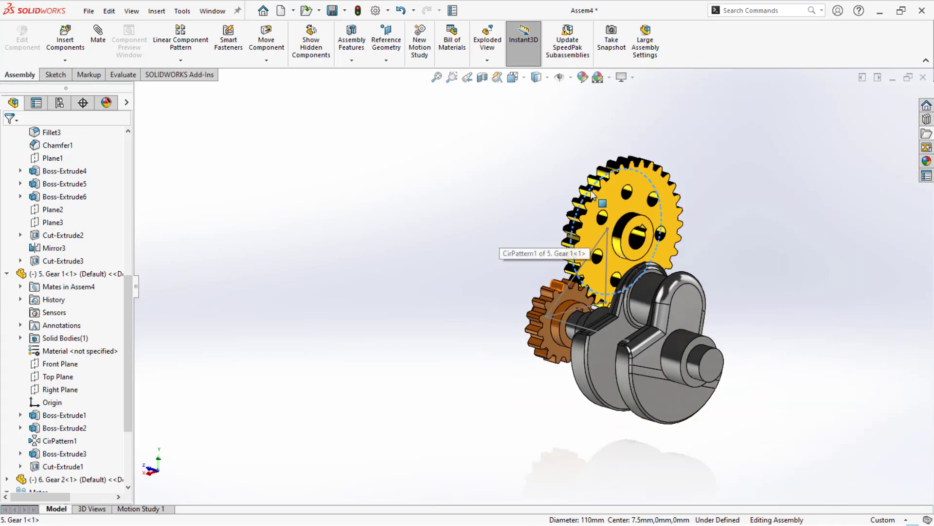
pyautogui.click(598, 77)
pyautogui.click(627, 106)
pyautogui.scroll(-10, 506, 293)
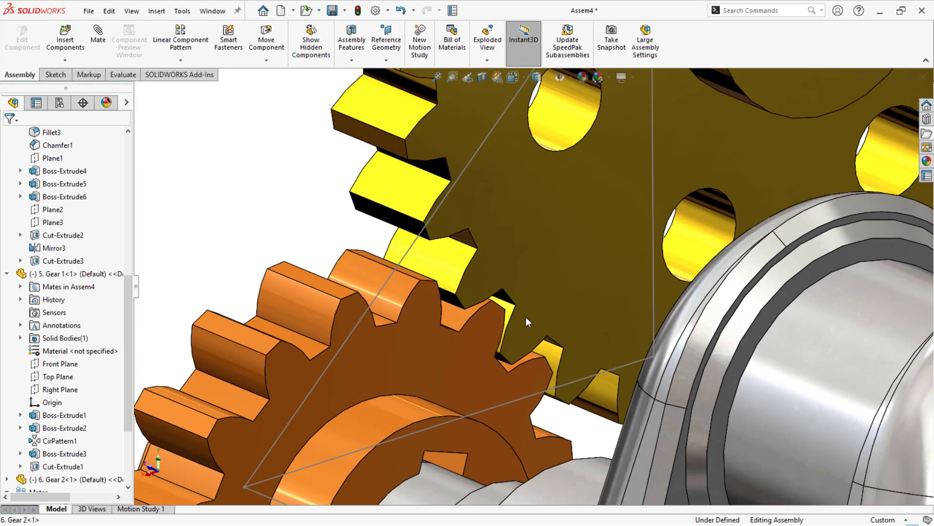
# - Turn Gear 2 about its axis until its teeth fit into the gaps between Gear 1's teeth
pyautogui.moveTo(525, 317); pyautogui.dragTo(511, 331, button='middle')
pyautogui.click(505, 335)
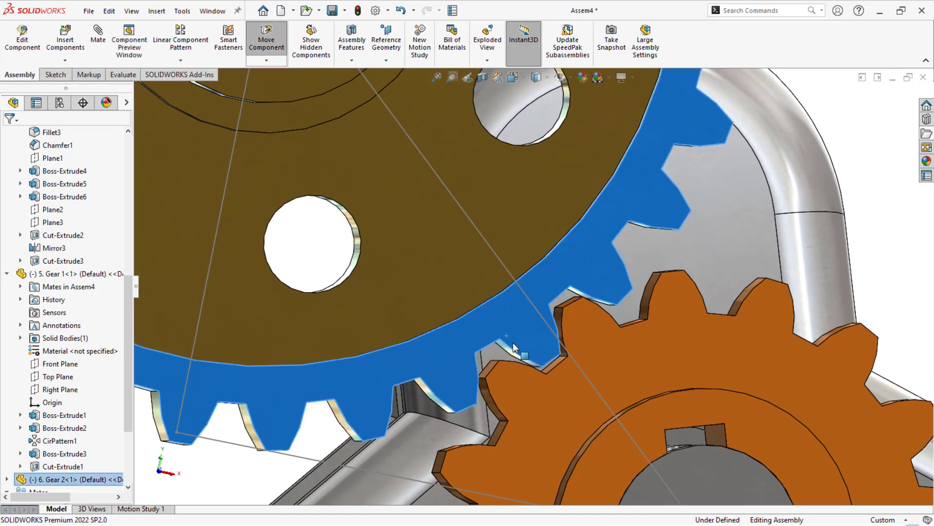
pyautogui.moveTo(551, 398); pyautogui.dragTo(542, 395)
pyautogui.moveTo(542, 395); pyautogui.dragTo(542, 399, button='middle')
pyautogui.scroll(7, 373, 393)
pyautogui.click(374, 391)
pyautogui.moveTo(374, 390); pyautogui.dragTo(346, 383, button='middle')
# - Add a mechanical gear mate between a tooth face of Gear 2 and one of Gear 1, with a 120 mm : 60 mm ratio
pyautogui.scroll(1, 654, 177)
pyautogui.scroll(-1, 634, 122)
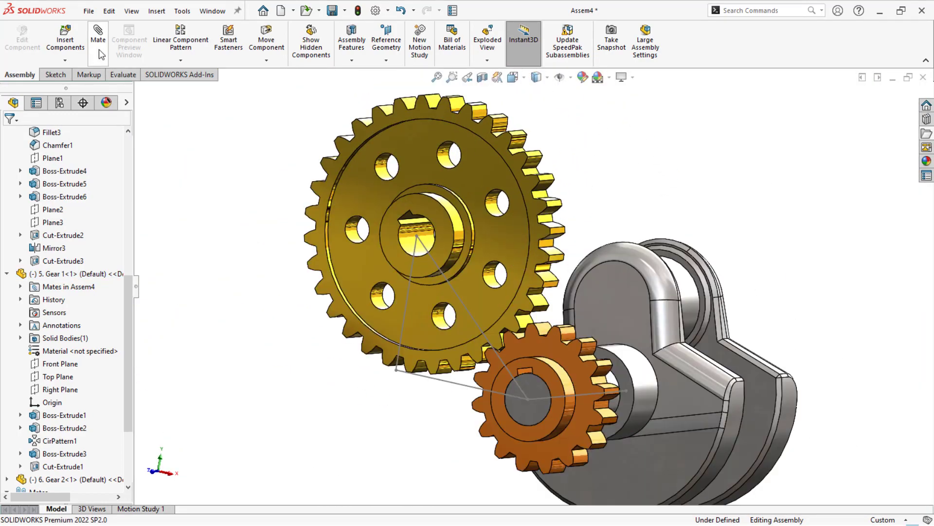
pyautogui.click(92, 63)
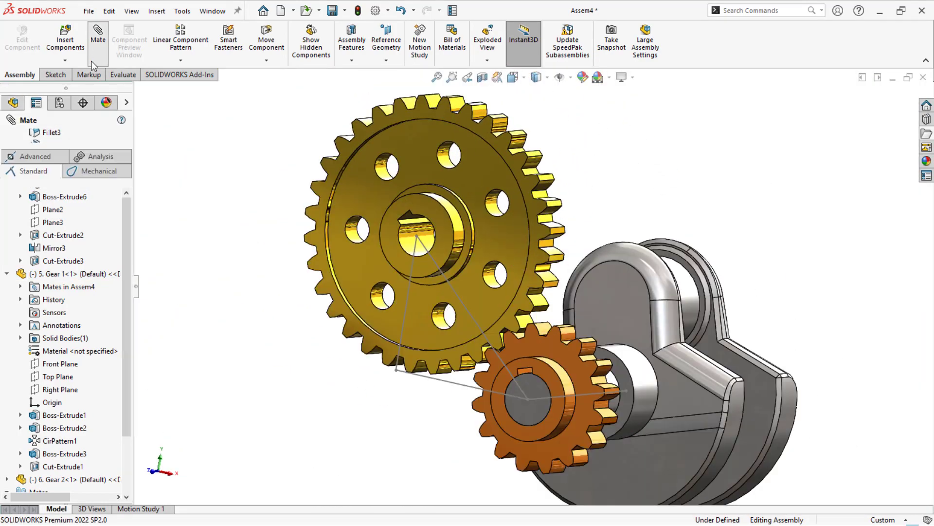
pyautogui.click(90, 173)
pyautogui.click(12, 319)
pyautogui.moveTo(495, 299); pyautogui.dragTo(552, 390, button='middle')
pyautogui.scroll(-3, 503, 299)
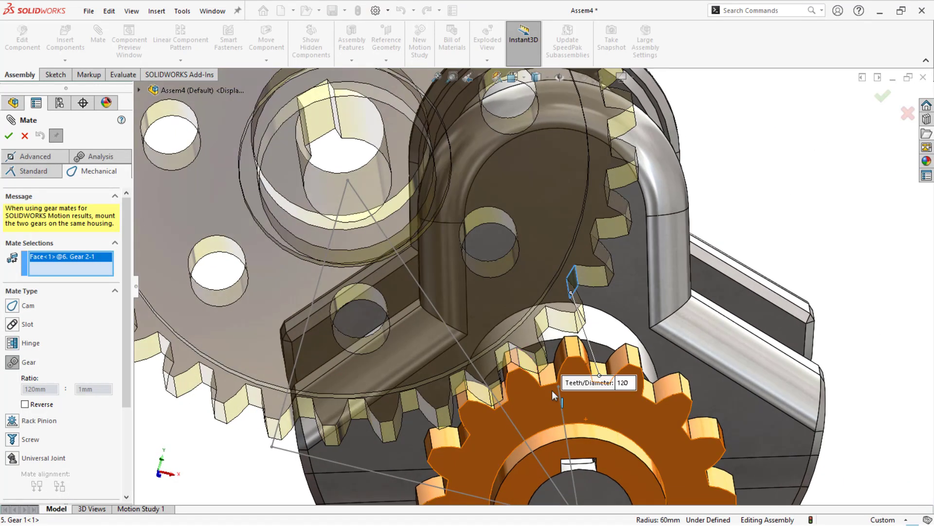
pyautogui.click(545, 379)
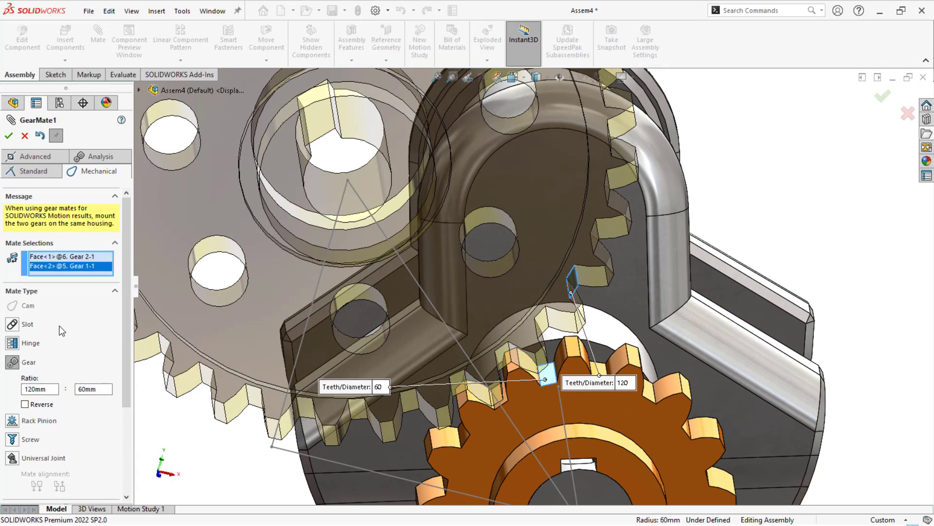
pyautogui.click(9, 136)
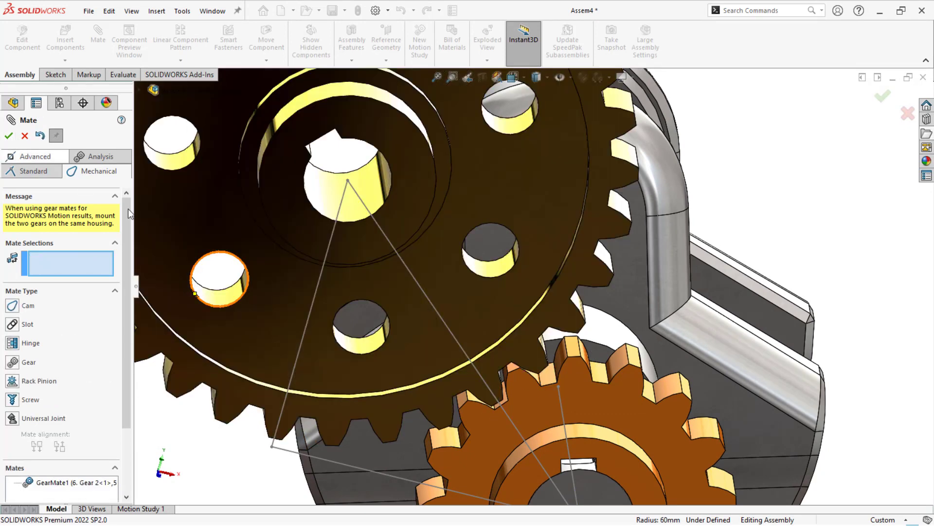
pyautogui.moveTo(493, 326); pyautogui.dragTo(460, 353)
pyautogui.scroll(4, 446, 311)
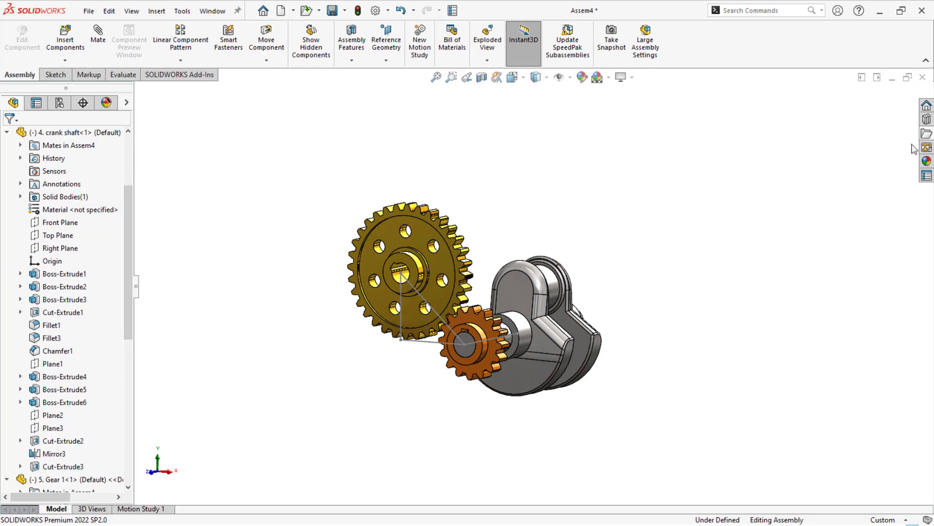
# - Insert the part 13. cam shaft from the Working folder above Gear 2
pyautogui.click(926, 147)
pyautogui.click(714, 255)
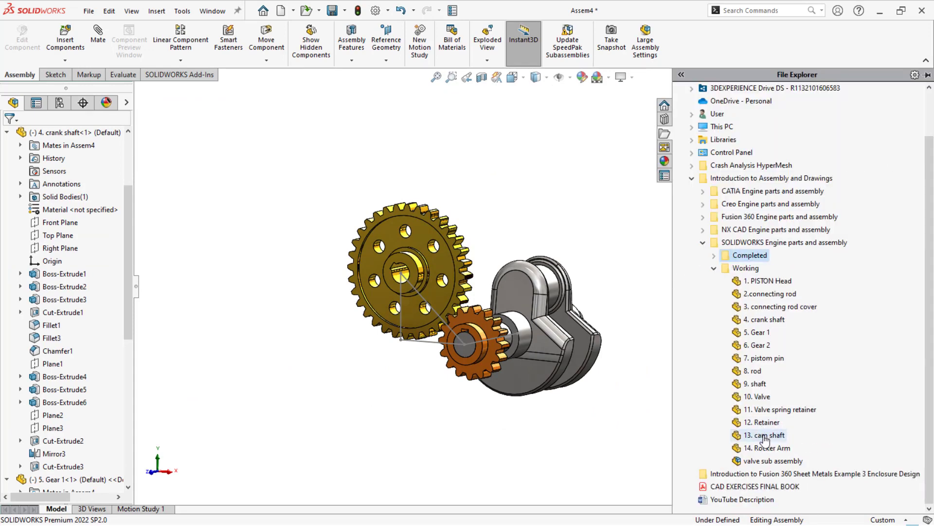
pyautogui.moveTo(765, 440); pyautogui.dragTo(417, 267)
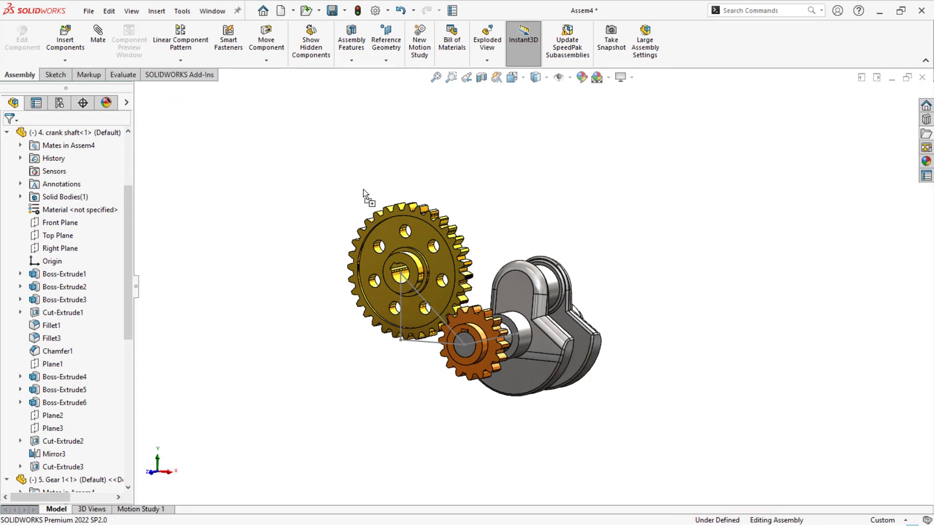
pyautogui.moveTo(363, 188); pyautogui.dragTo(365, 190)
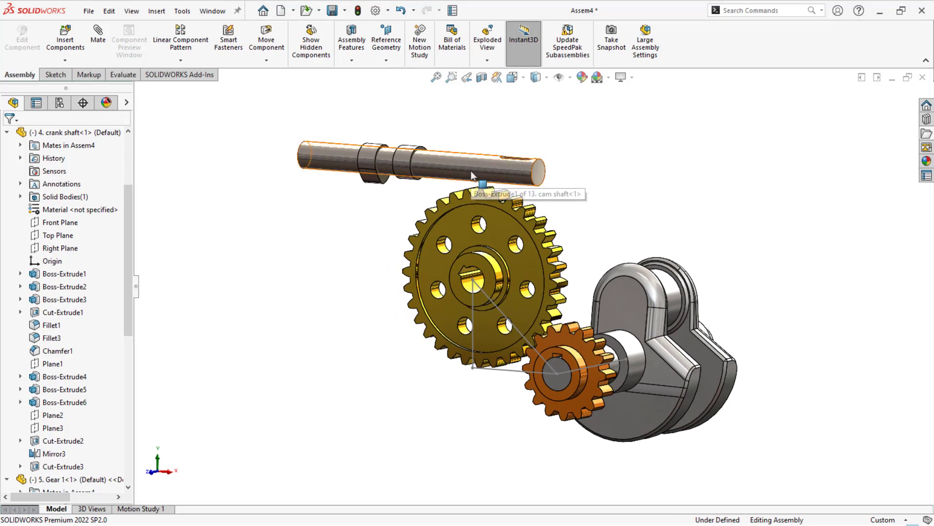
# - Turn the cam shaft end for end above Gear 2 so its keyway end faces the gear's front side
pyautogui.moveTo(471, 170); pyautogui.dragTo(502, 161)
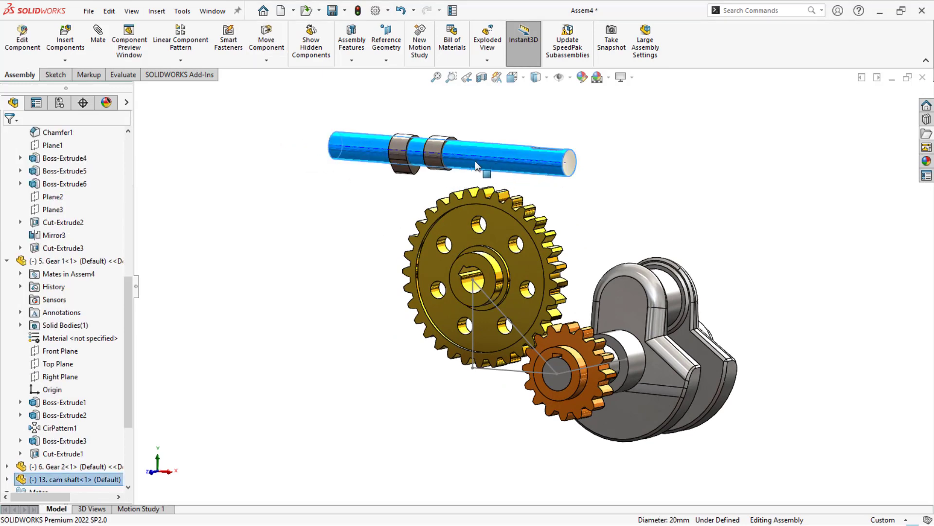
pyautogui.moveTo(475, 161); pyautogui.dragTo(377, 160, button='right')
pyautogui.click(282, 232)
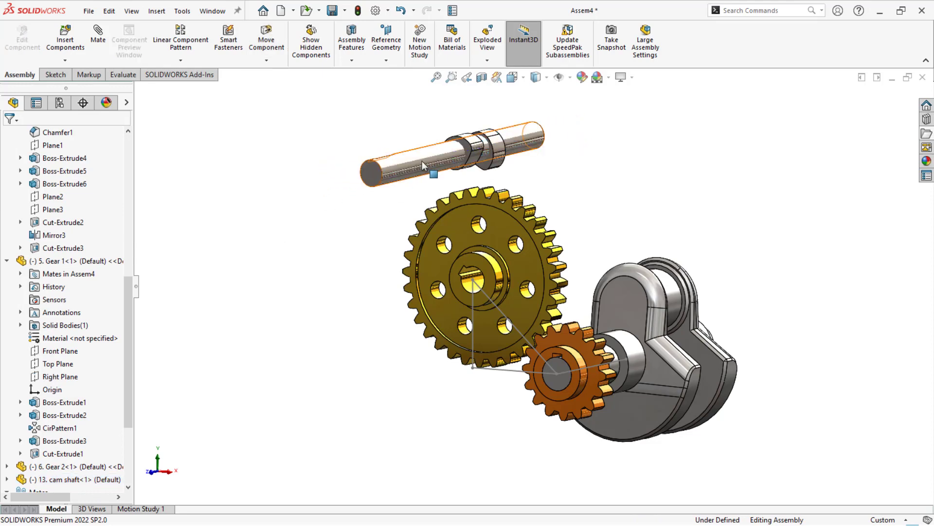
# - Mate the cam shaft concentric with Gear 2's bore and make its end face coincident with the gear's front hub face
pyautogui.click(416, 164)
pyautogui.moveTo(417, 165); pyautogui.dragTo(477, 279)
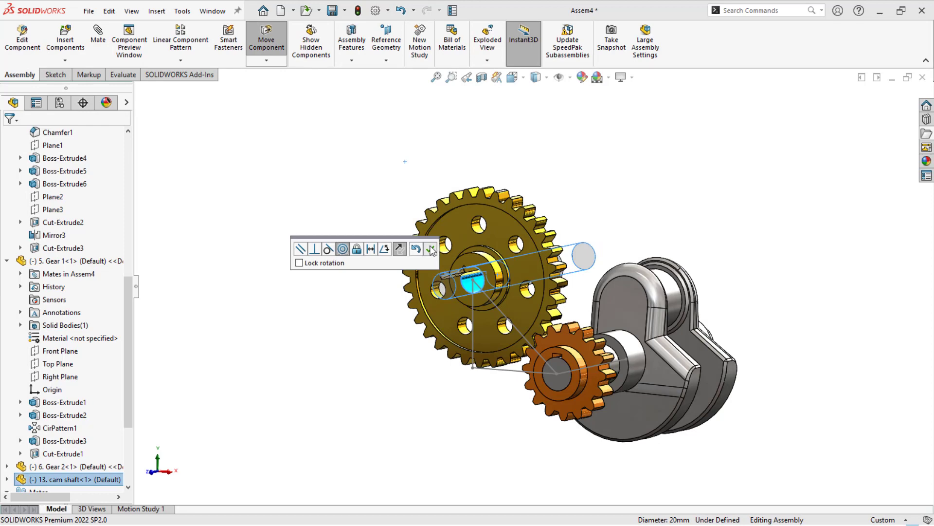
pyautogui.click(430, 249)
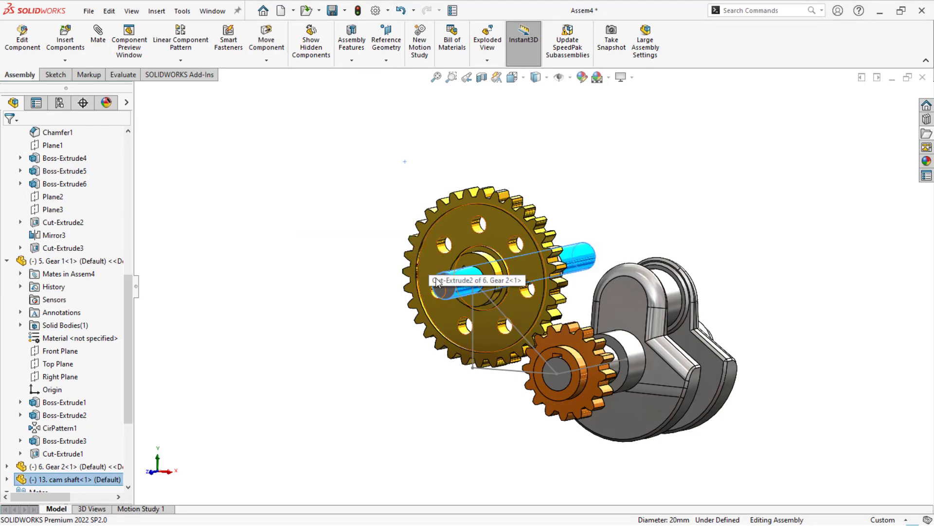
pyautogui.keyDown('alt'); pyautogui.moveTo(441, 287); pyautogui.dragTo(470, 268); pyautogui.keyUp('alt')
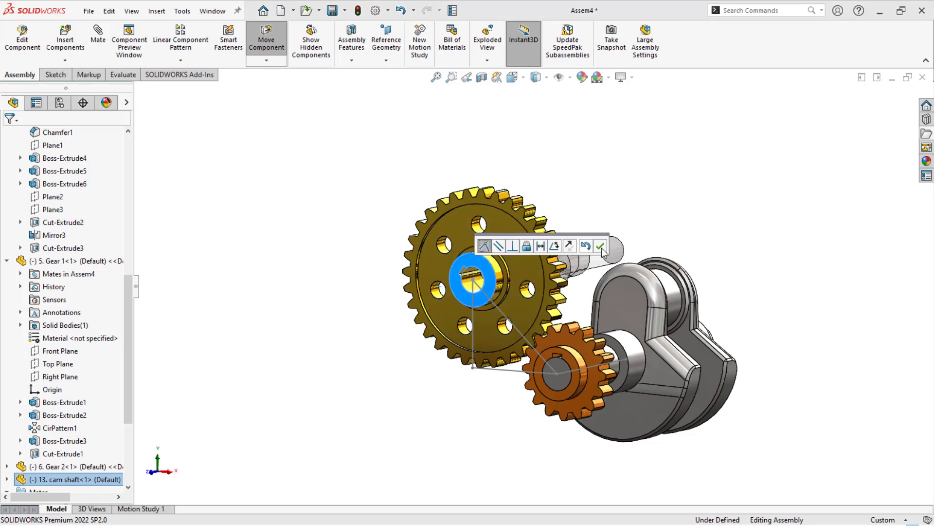
pyautogui.click(600, 246)
# - Add a coincident mate between the cam shaft's Top Plane and Gear 2's Front Plane
pyautogui.click(6, 490)
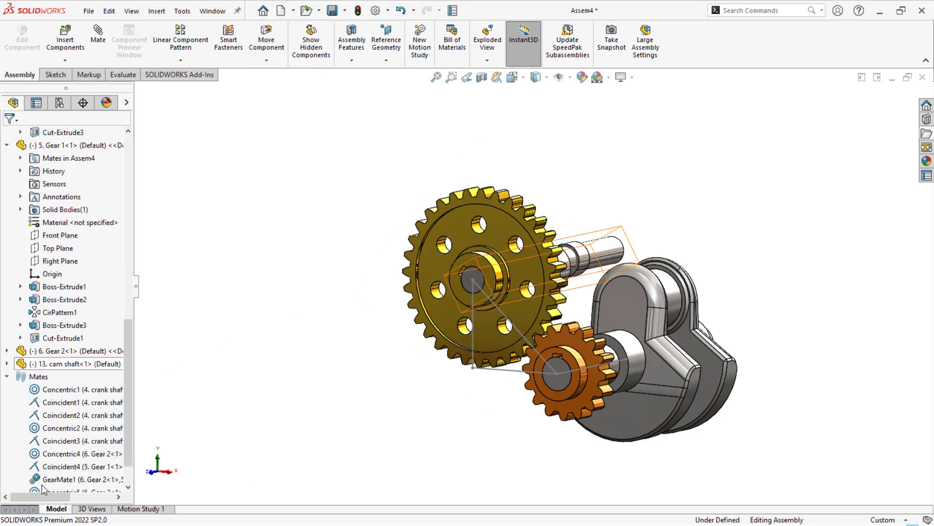
pyautogui.click(7, 364)
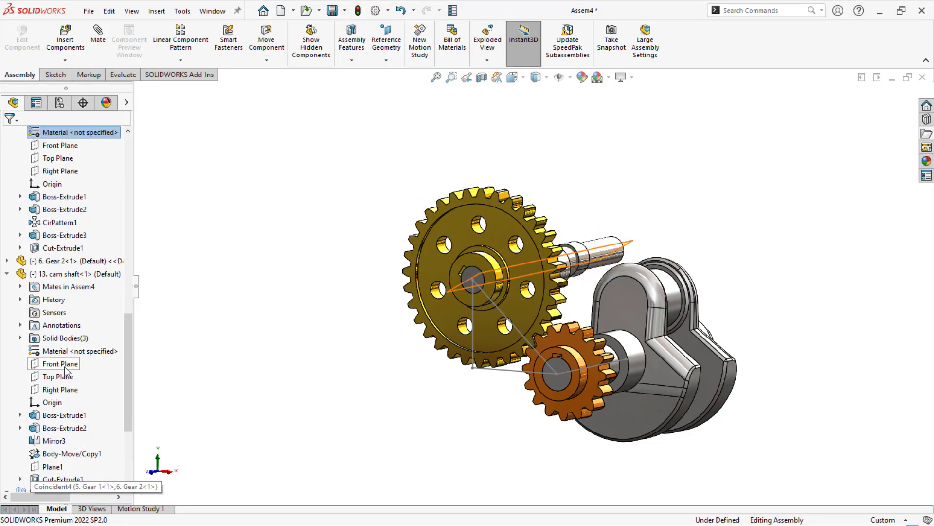
pyautogui.click(67, 376)
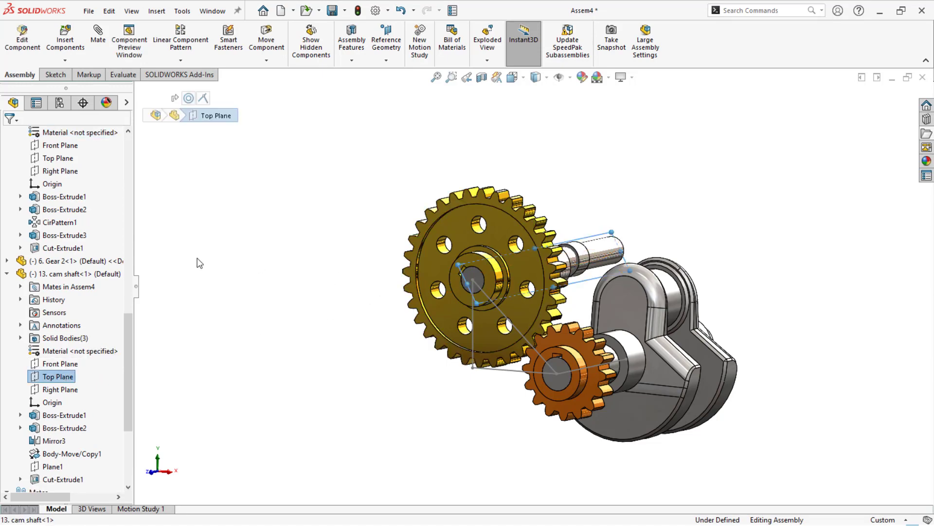
pyautogui.click(8, 261)
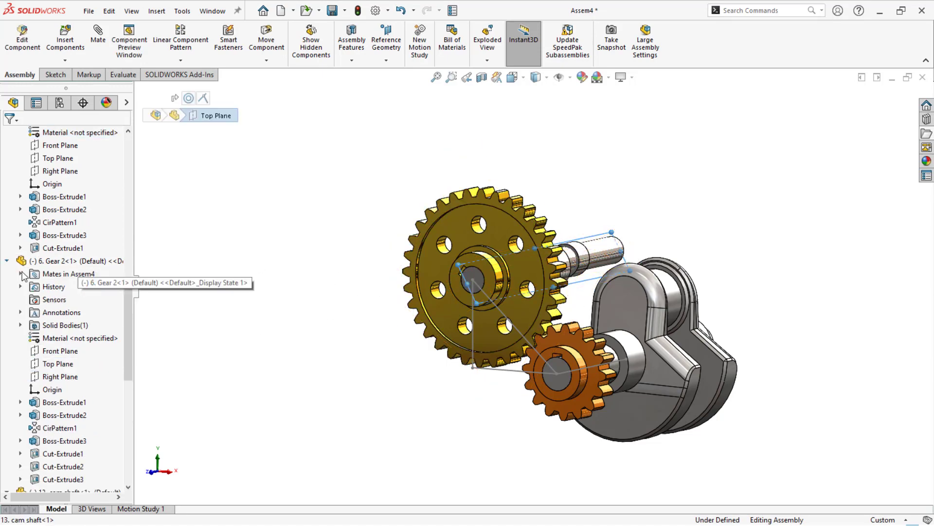
pyautogui.click(49, 352)
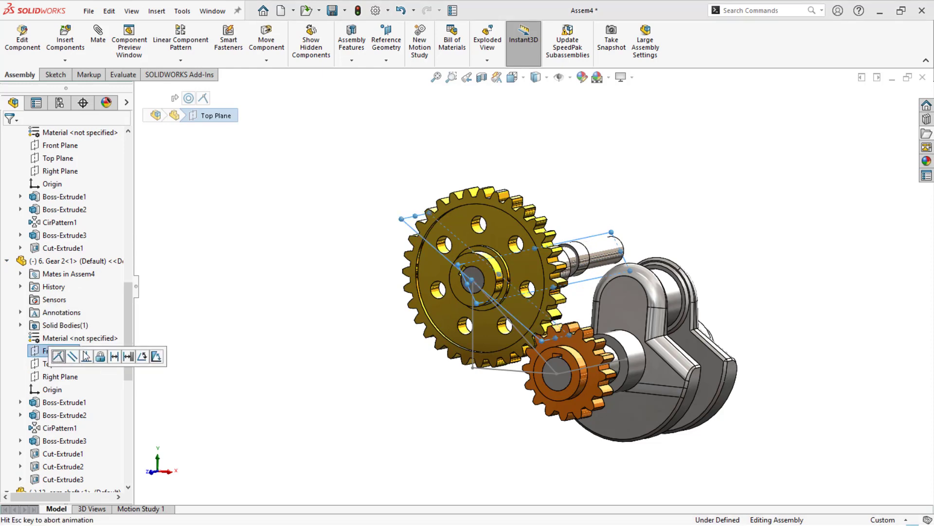
pyautogui.click(321, 286)
# - Turn Gear 2 by hand to check whether the cam shaft and crank shaft rotate with it
pyautogui.moveTo(496, 245); pyautogui.dragTo(403, 277)
pyautogui.moveTo(242, 355); pyautogui.dragTo(188, 344, button='middle')
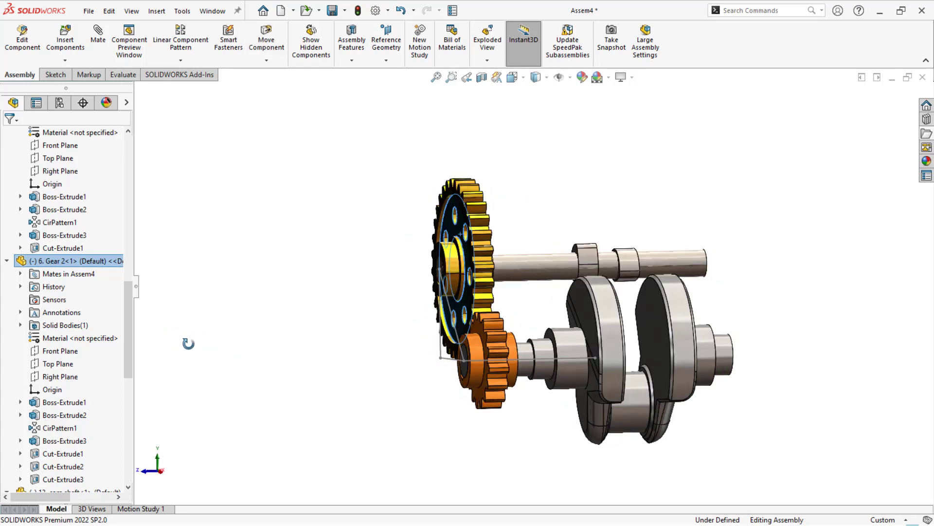
pyautogui.click(180, 355)
pyautogui.moveTo(374, 358); pyautogui.dragTo(353, 375, button='middle')
pyautogui.press('f')
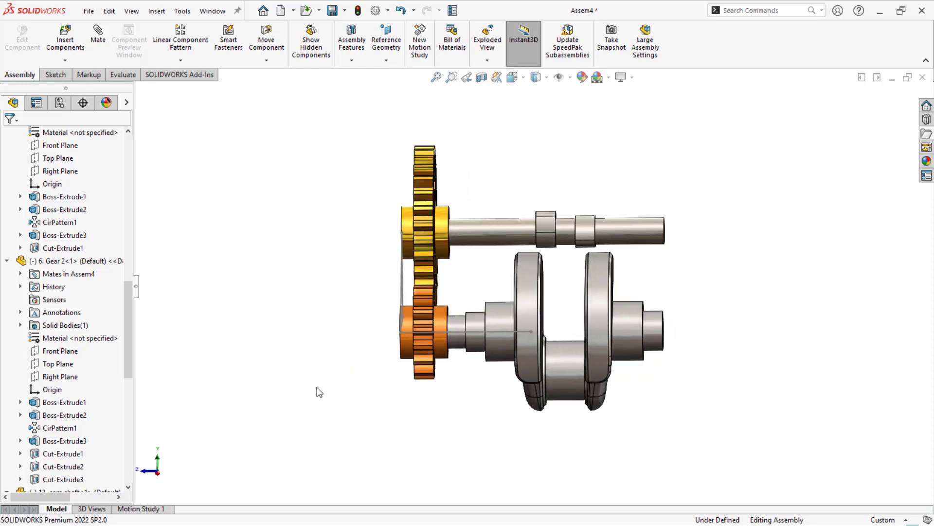
# - Create a reference plane midway between the facing inner faces of the two crank shaft webs
pyautogui.scroll(2, 331, 386)
pyautogui.moveTo(569, 295); pyautogui.dragTo(549, 447, button='middle')
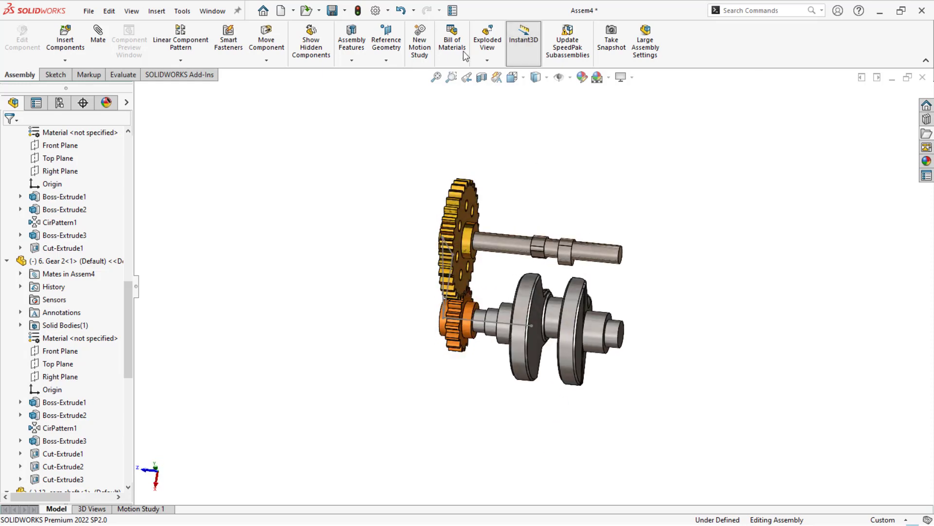
pyautogui.click(386, 60)
pyautogui.click(393, 73)
pyautogui.scroll(-2, 545, 312)
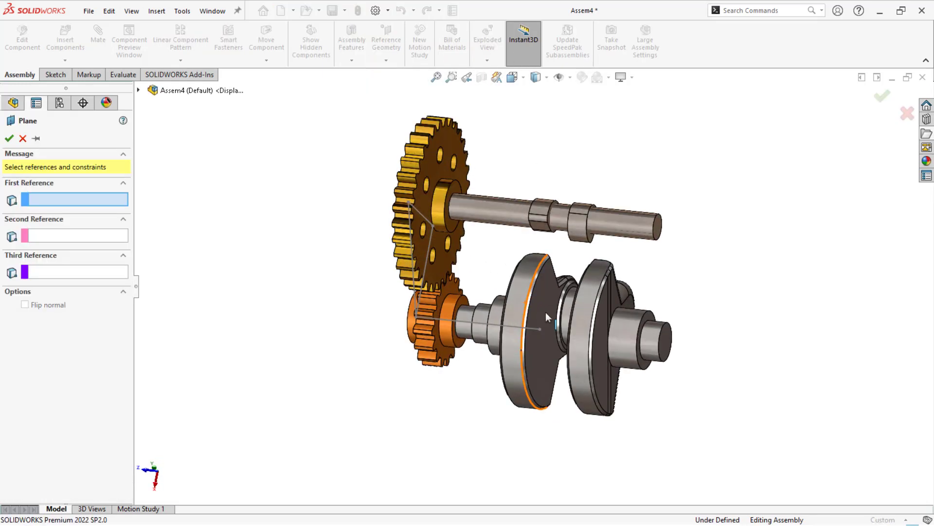
pyautogui.click(545, 312)
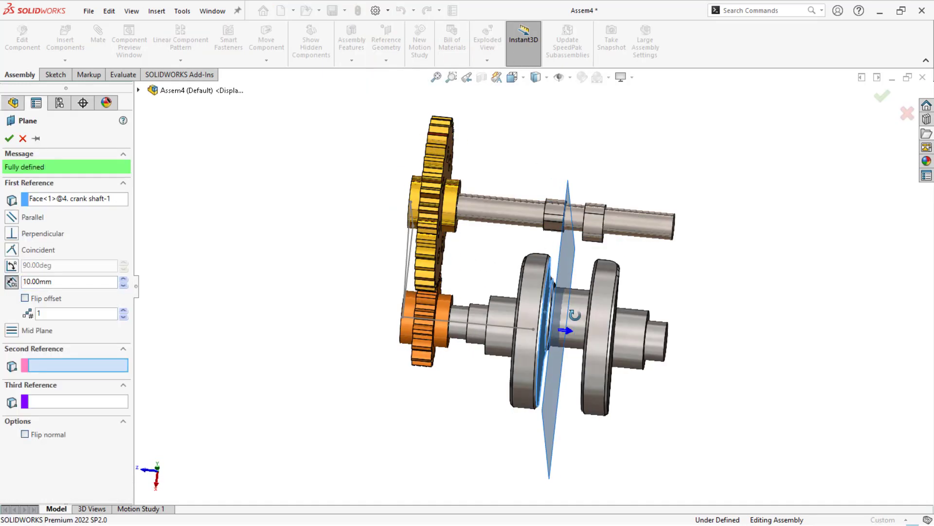
pyautogui.click(598, 312)
pyautogui.moveTo(599, 311); pyautogui.dragTo(570, 341, button='middle')
pyautogui.click(10, 139)
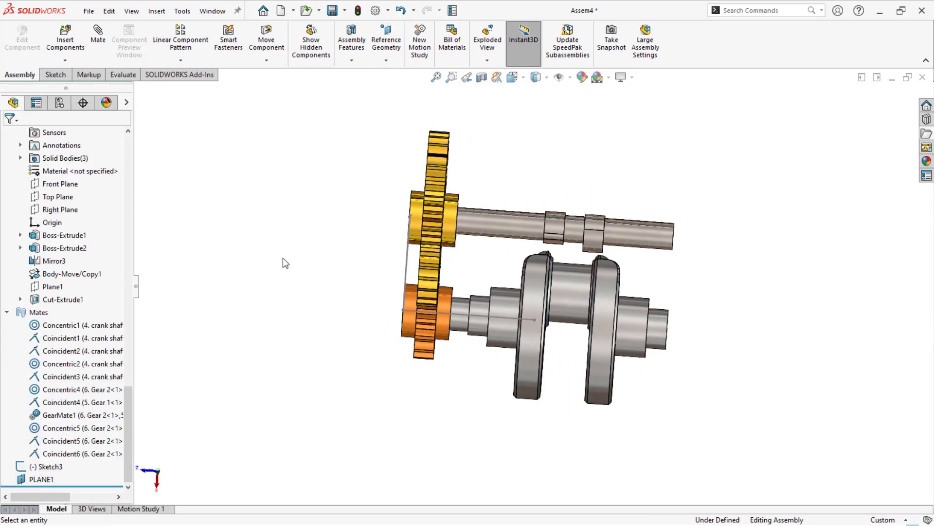
# - Sketch a vertical line on PLANE1 from the crank shaft's axis up past the top of Gear 2 and close the sketch
pyautogui.moveTo(283, 258)
pyautogui.mouseDown(button='middle')
pyautogui.moveTo(267, 261)
pyautogui.moveTo(272, 243)
pyautogui.mouseUp(button='middle')
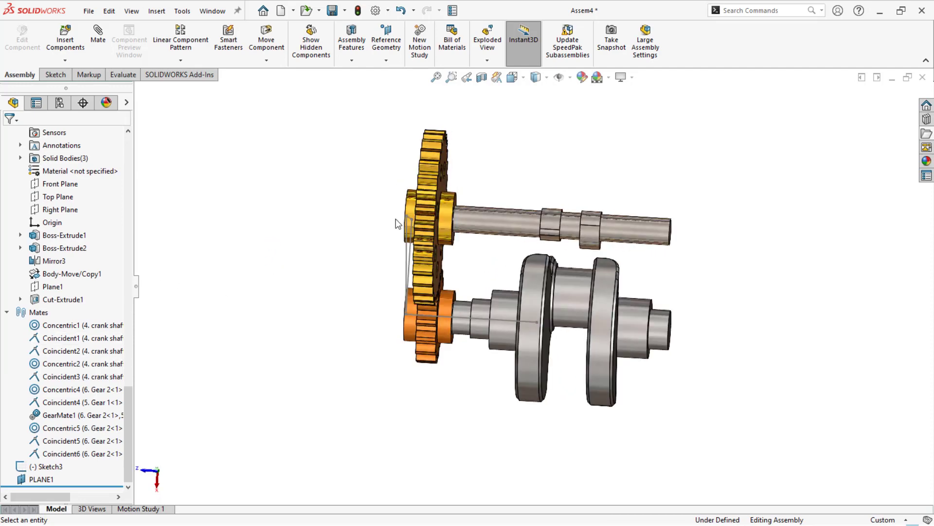
pyautogui.click(42, 479)
pyautogui.click(59, 463)
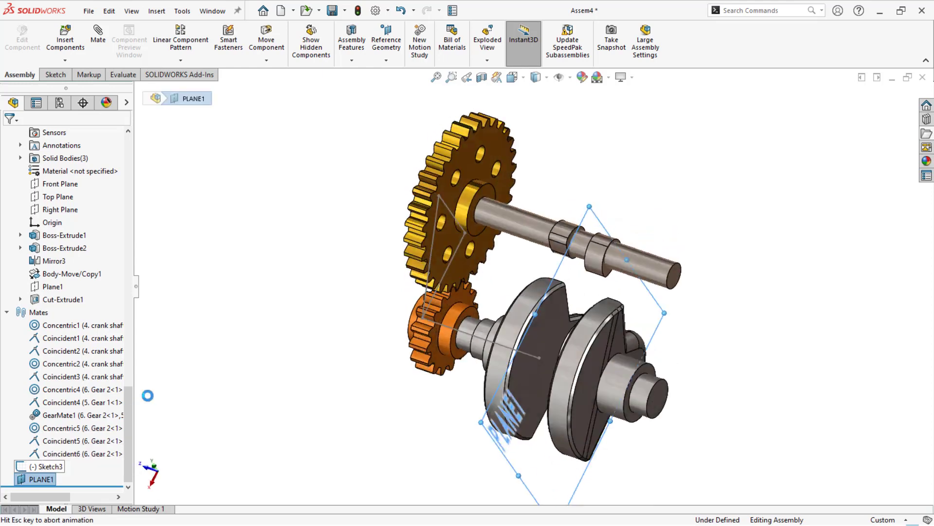
pyautogui.press('l')
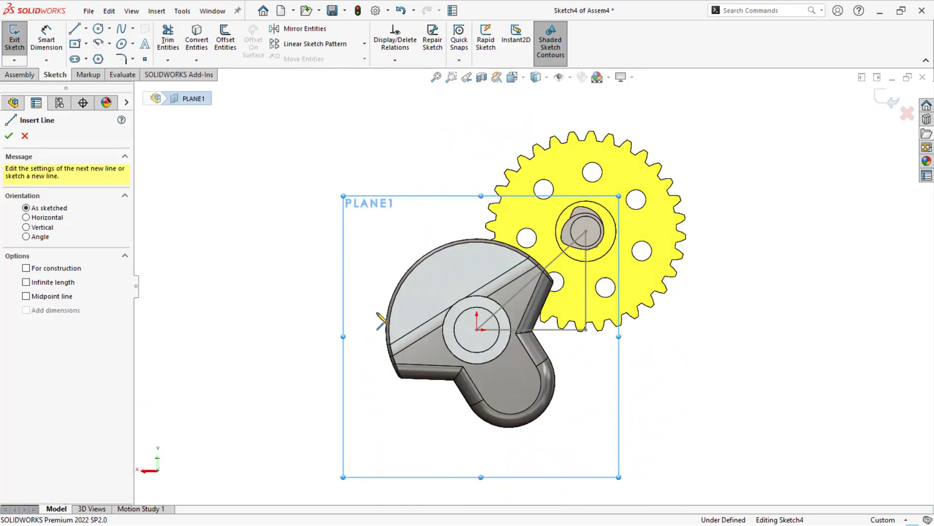
pyautogui.click(477, 329)
pyautogui.click(467, 77)
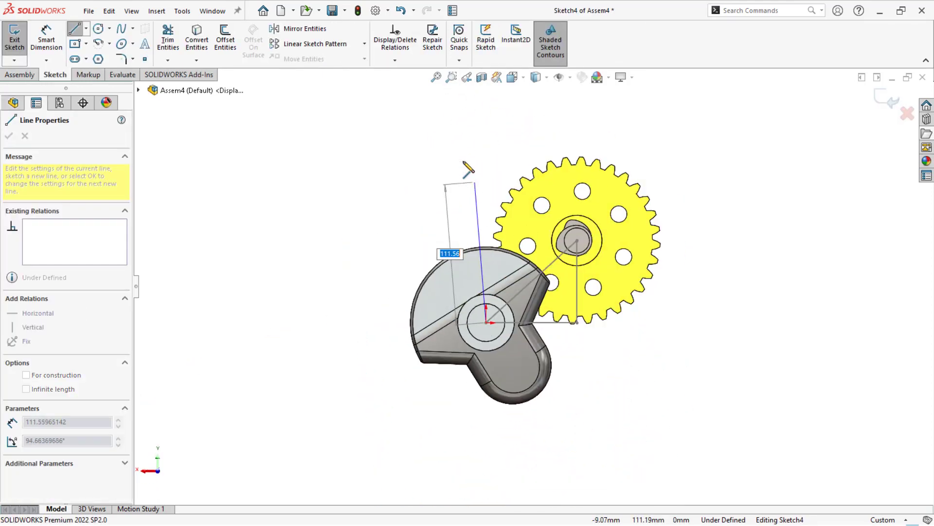
pyautogui.click(505, 111)
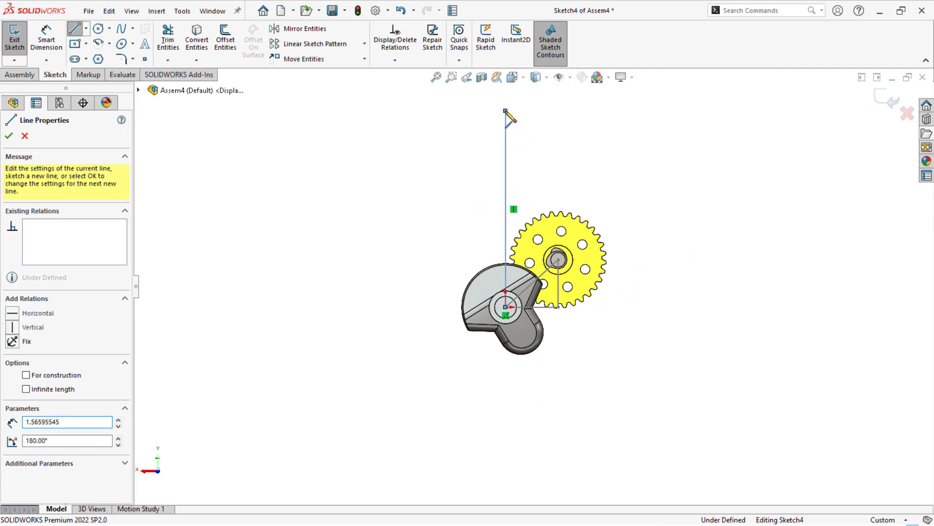
pyautogui.press('Escape')
pyautogui.moveTo(350, 234); pyautogui.dragTo(498, 251, button='middle')
pyautogui.hotkey('ctrl', '8')
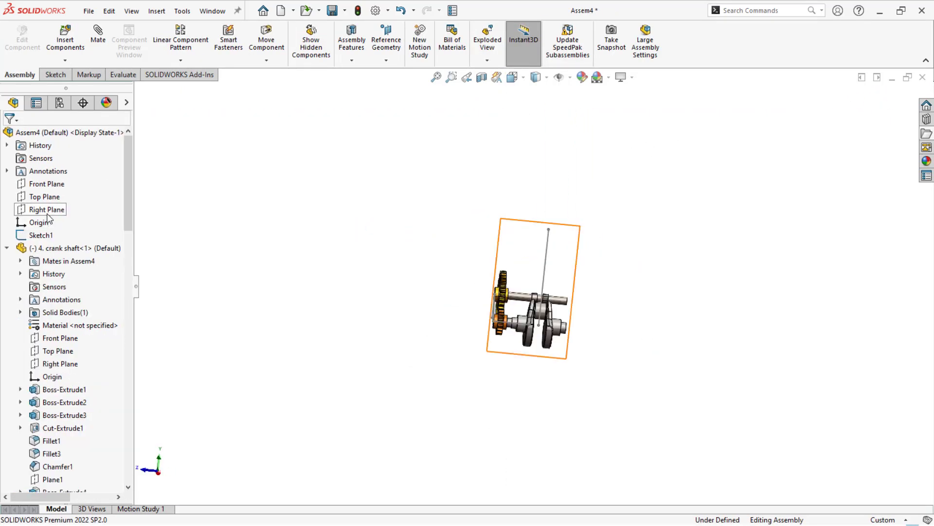
# - Sketch on the Right Plane a 300 mm vertical line from the crank axis midpoint, a 15 mm horizontal line and a short vertical line upward
pyautogui.click(47, 210)
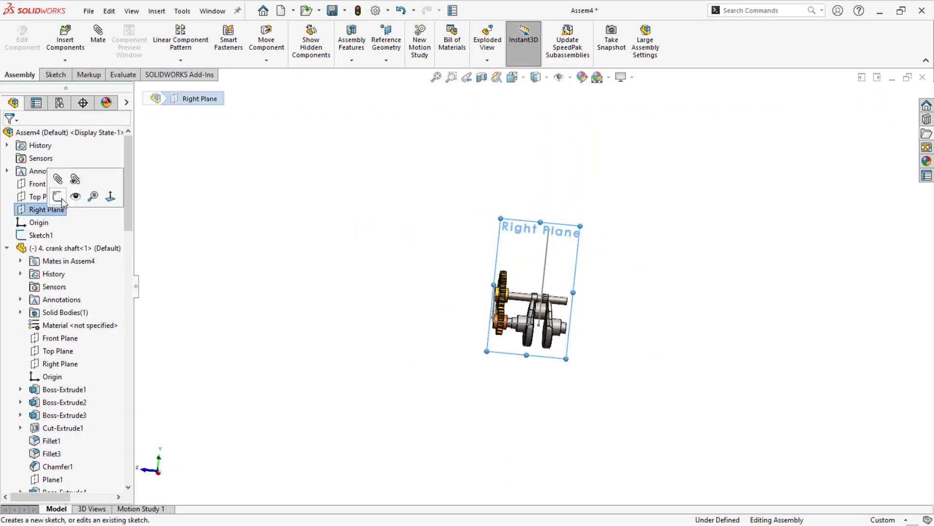
pyautogui.click(57, 197)
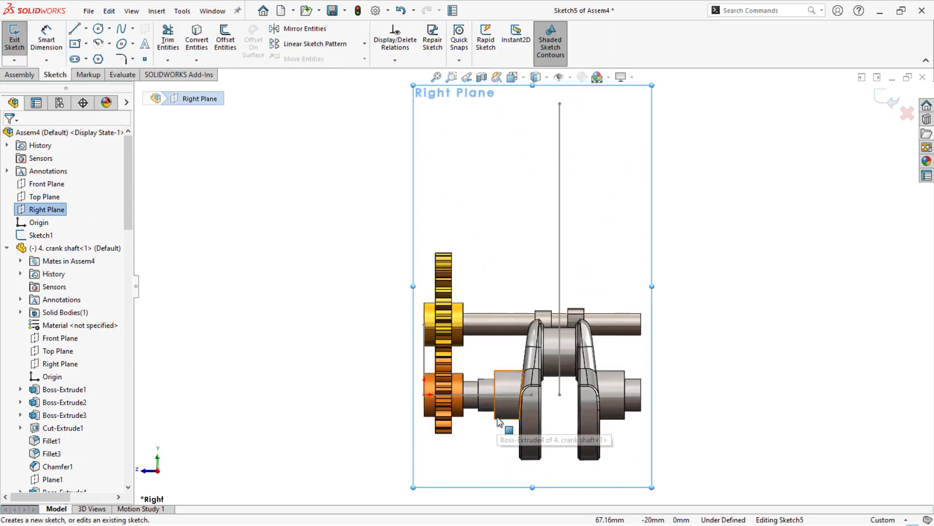
pyautogui.press('l')
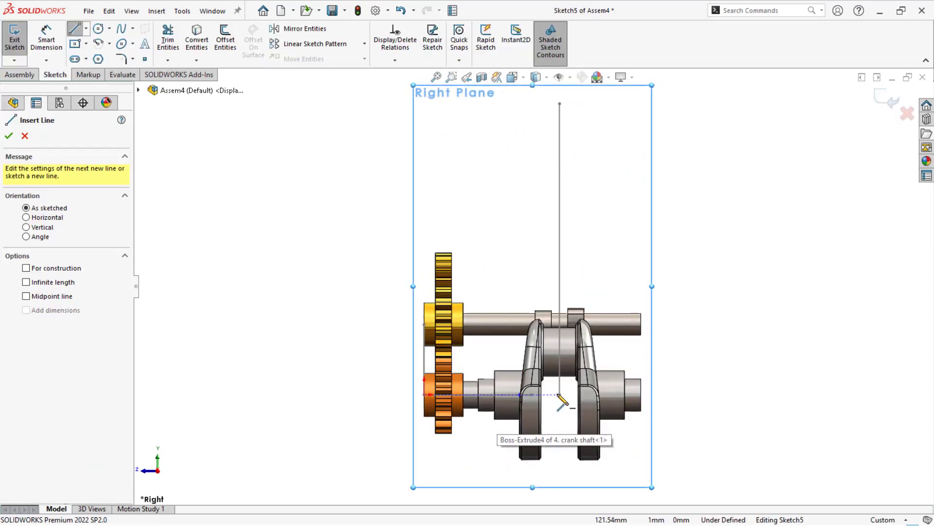
pyautogui.click(560, 396)
pyautogui.scroll(5, 550, 292)
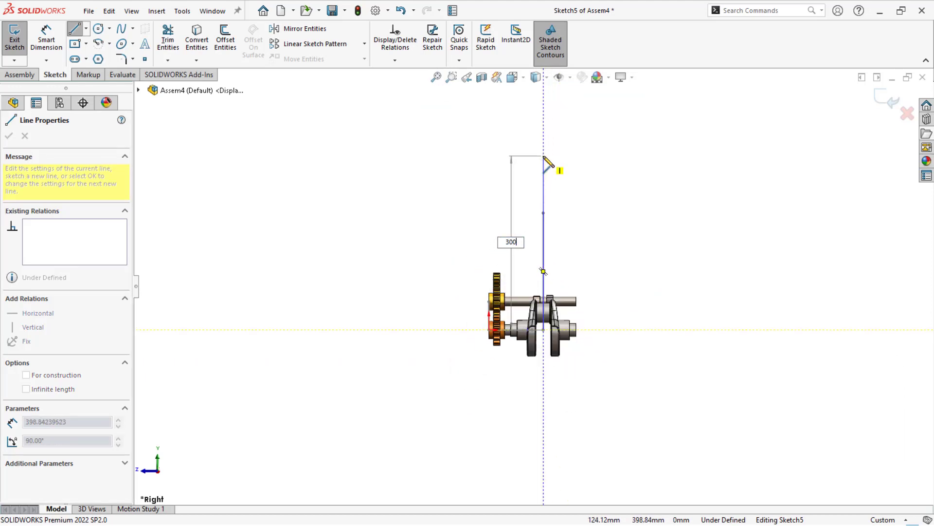
pyautogui.press('Return')
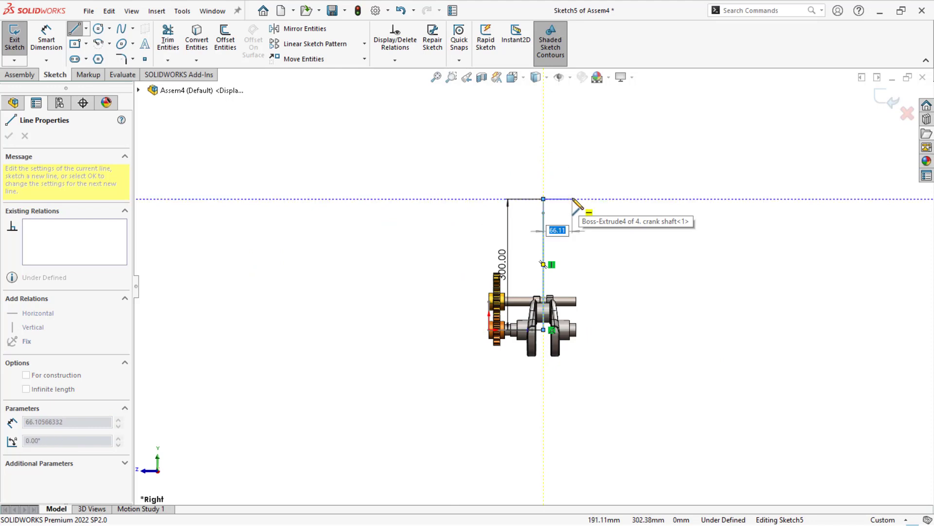
pyautogui.press('Return')
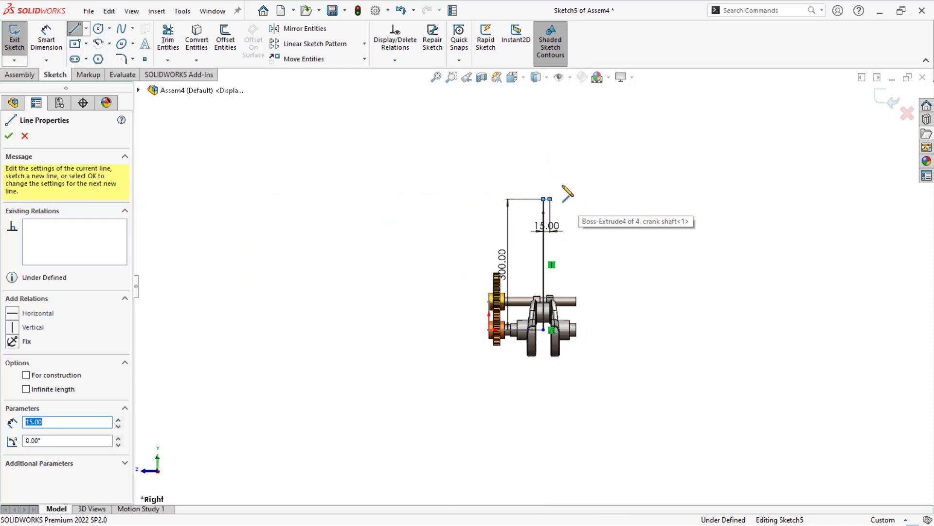
pyautogui.click(549, 172)
pyautogui.press('Escape')
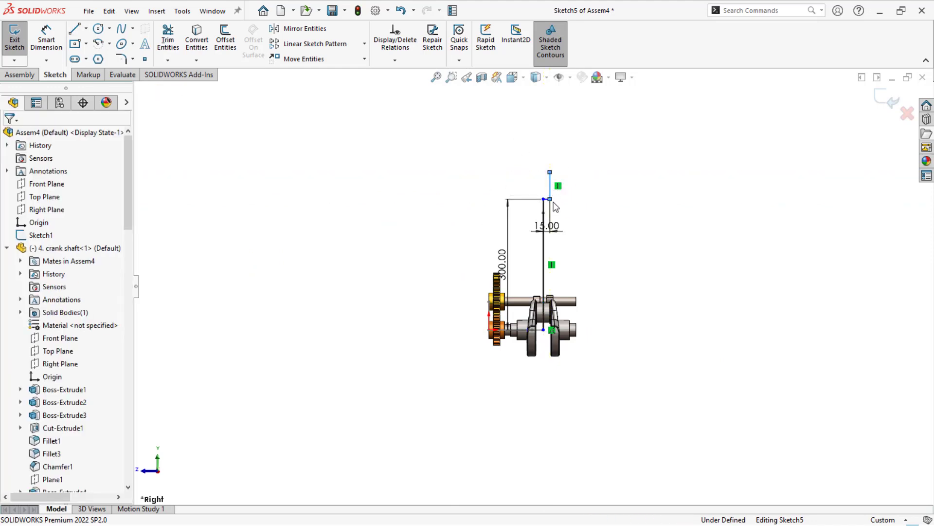
# - Add a 200 mm vertical line from the same start point, a 15 mm horizontal line and a vertical line about 39 mm long, closing the sketch
pyautogui.scroll(-4, 553, 195)
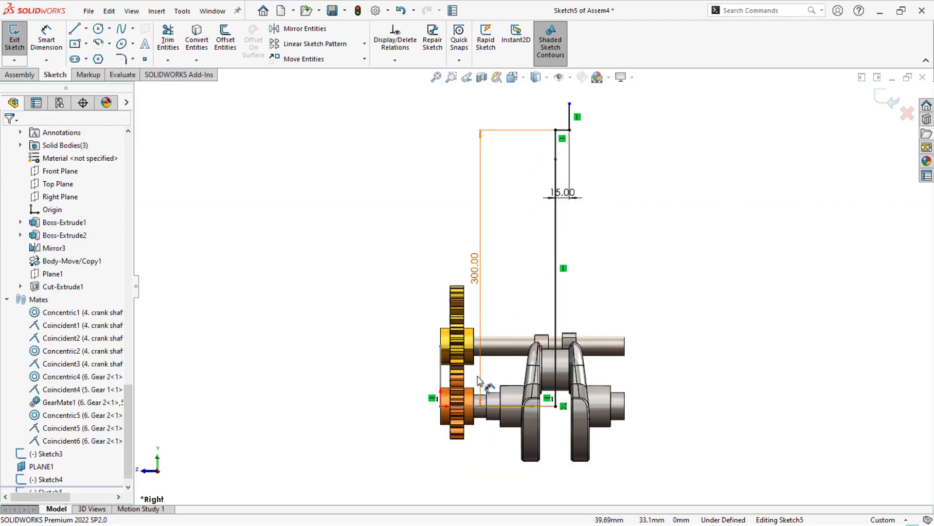
pyautogui.press('l')
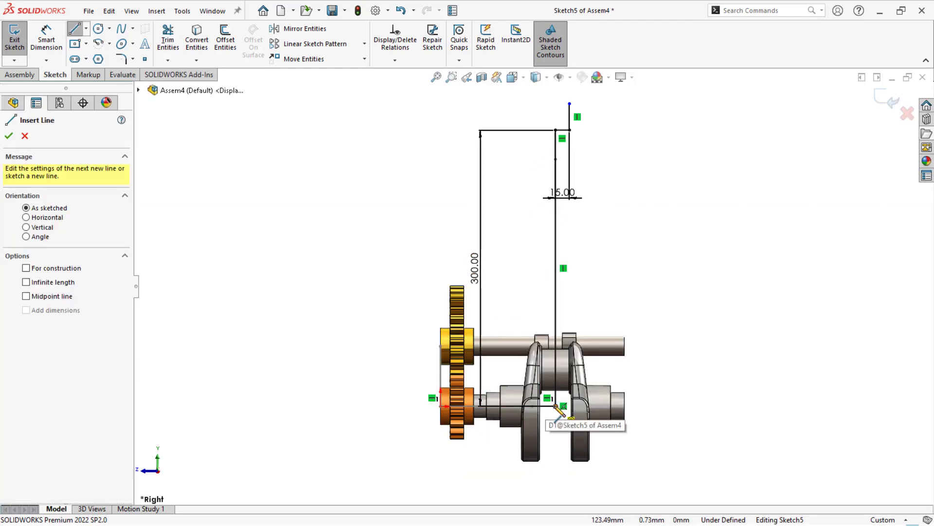
pyautogui.click(555, 405)
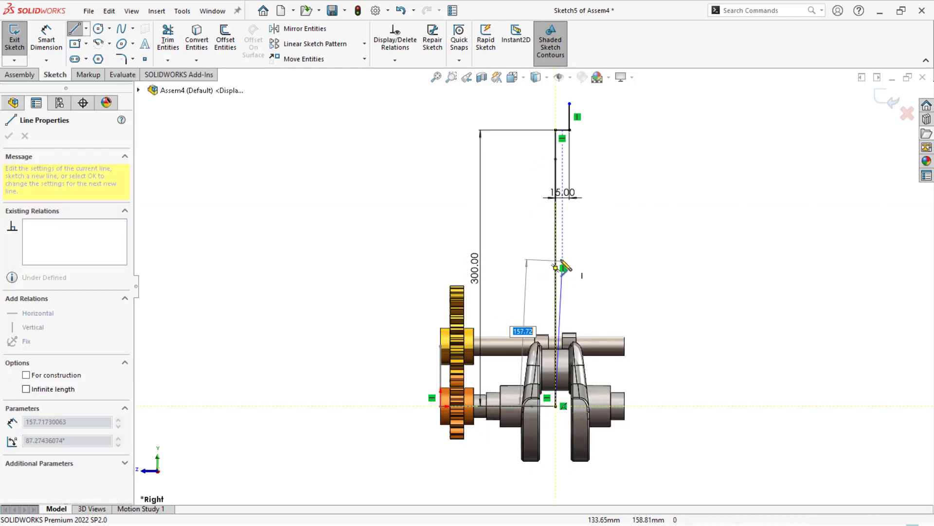
pyautogui.click(556, 222)
pyautogui.write('15')
pyautogui.press('Return')
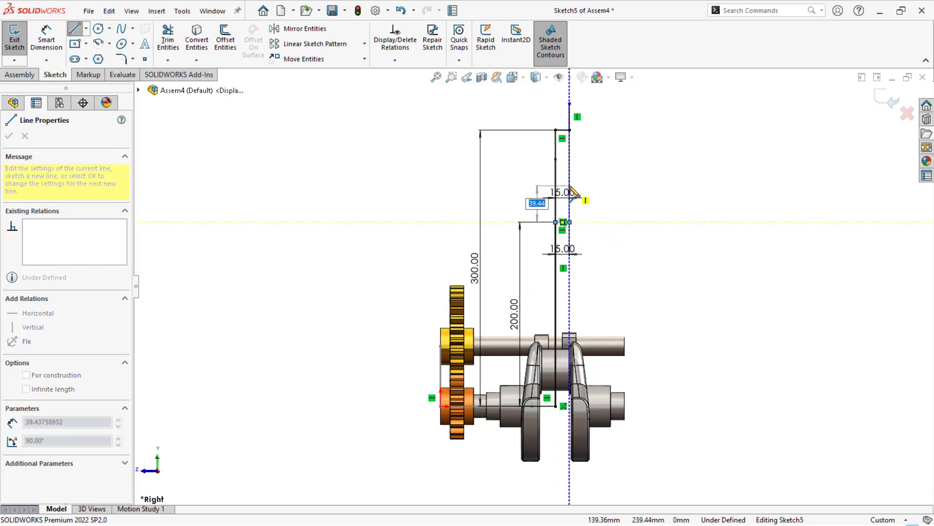
pyautogui.press('Return')
pyautogui.press('Escape')
pyautogui.press('Escape')
pyautogui.moveTo(637, 265)
pyautogui.mouseDown(button='middle')
pyautogui.moveTo(664, 267)
pyautogui.moveTo(818, 162)
pyautogui.mouseUp(button='middle')
pyautogui.doubleClick(742, 153)
pyautogui.click(393, 213)
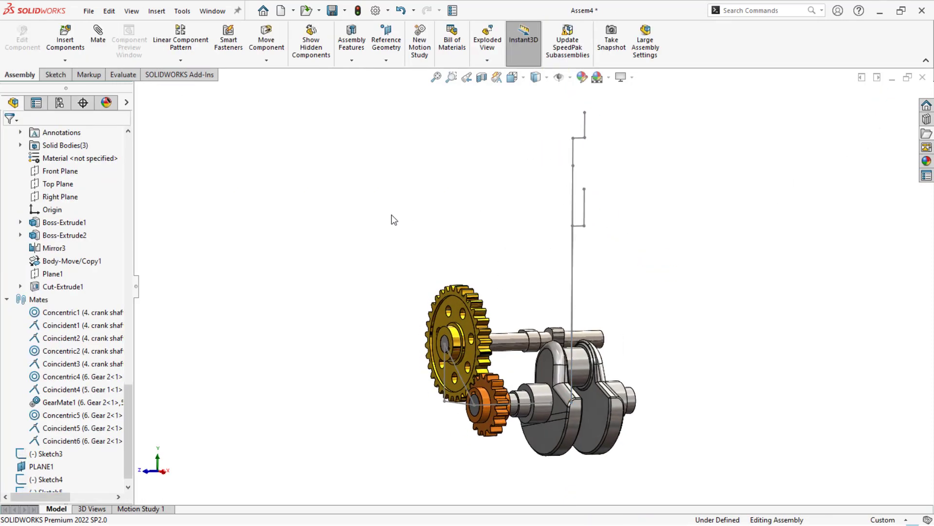
# - Insert the 2.connecting rod and 3. connecting rod cover parts from the Working folder into free space above the gears
pyautogui.moveTo(391, 214)
pyautogui.mouseDown(button='middle')
pyautogui.moveTo(407, 264)
pyautogui.moveTo(390, 258)
pyautogui.moveTo(482, 264)
pyautogui.mouseUp(button='middle')
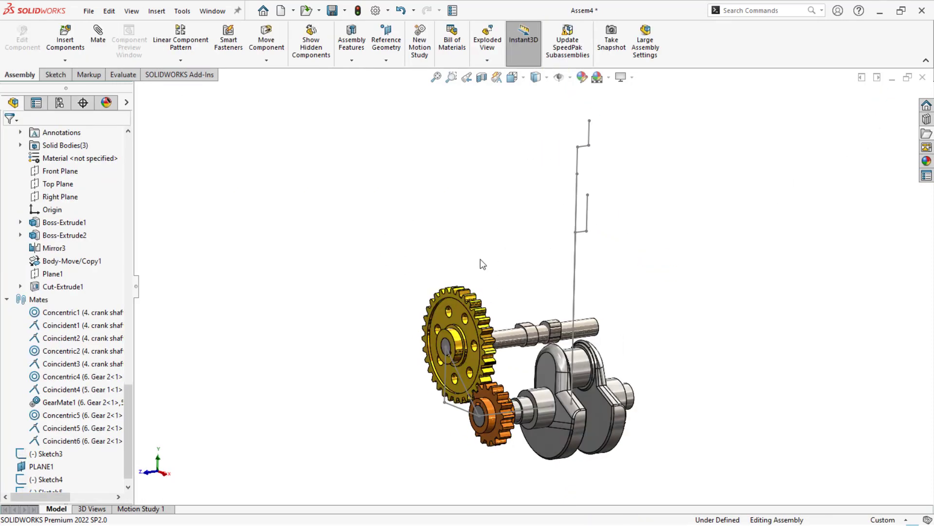
pyautogui.click(927, 134)
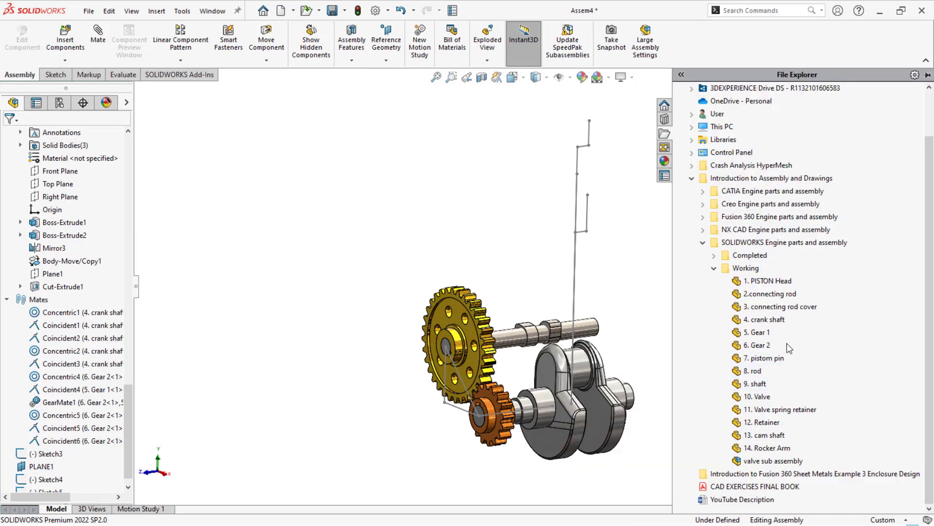
pyautogui.moveTo(773, 312)
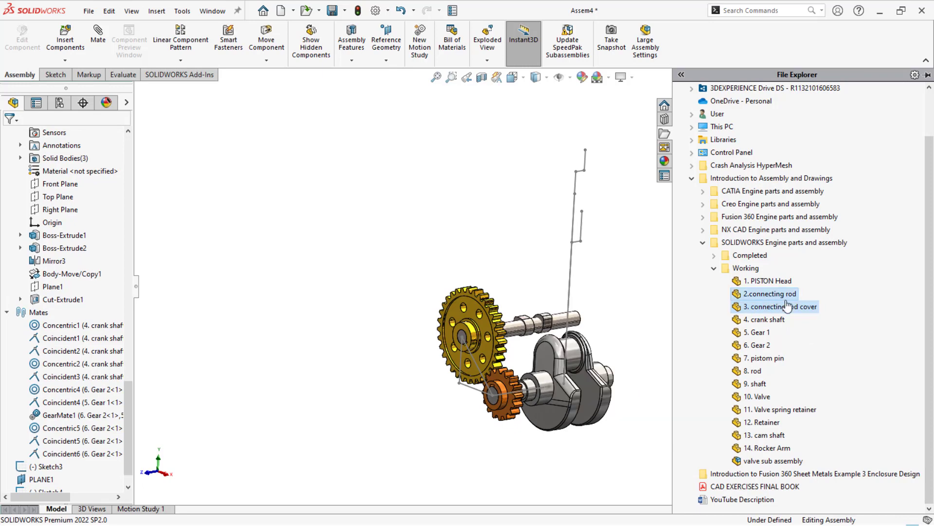
pyautogui.moveTo(785, 307); pyautogui.dragTo(464, 224)
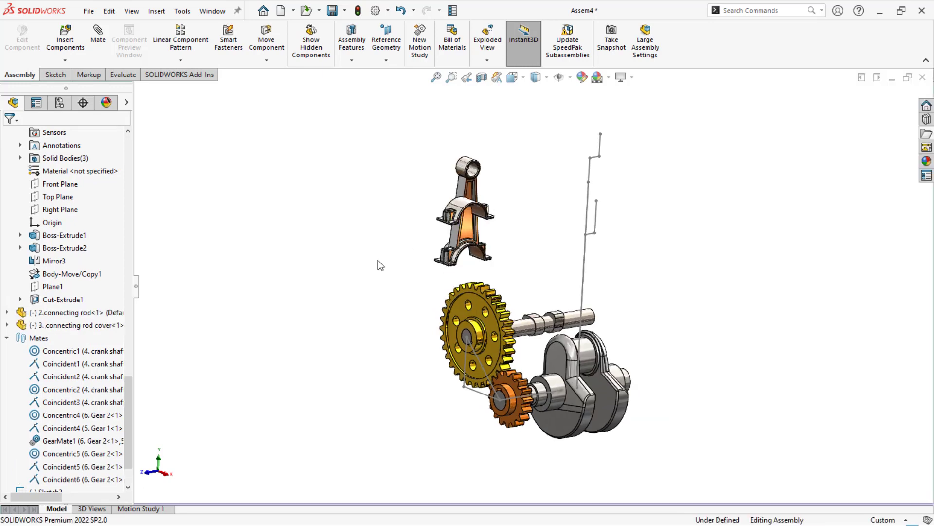
# - Mate the connecting rod cover's half bore concentric with the connecting rod's big-end half bore
pyautogui.scroll(-3, 508, 222)
pyautogui.moveTo(423, 213); pyautogui.dragTo(516, 216, button='right')
pyautogui.click(444, 239)
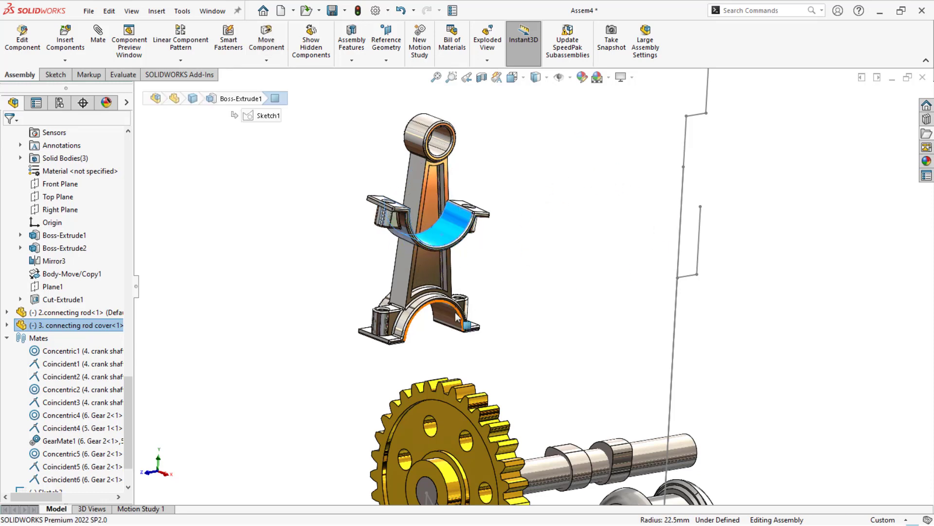
pyautogui.keyDown('ctrl'); pyautogui.click(453, 317); pyautogui.keyUp('ctrl')
pyautogui.click(528, 306)
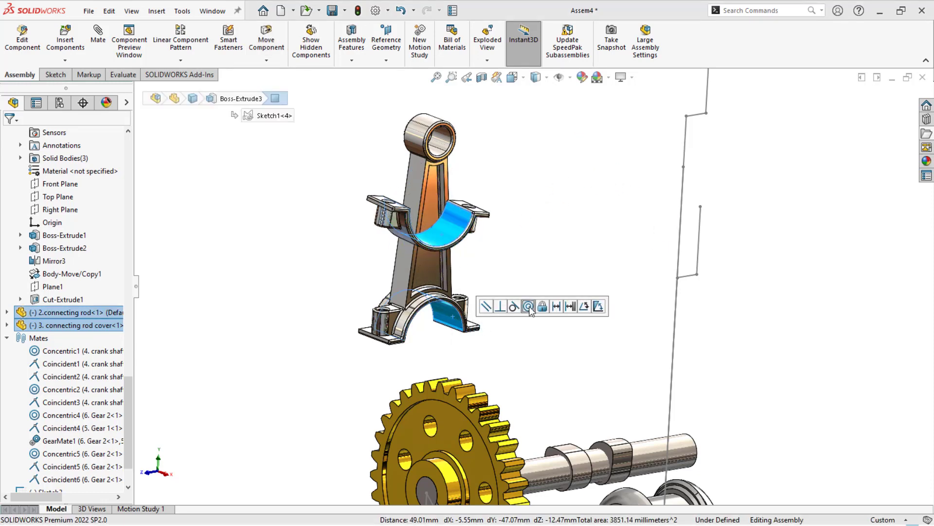
pyautogui.click(530, 312)
# - Make the cover's flange face coincident with the matching flange face of the connecting rod
pyautogui.scroll(5, 512, 327)
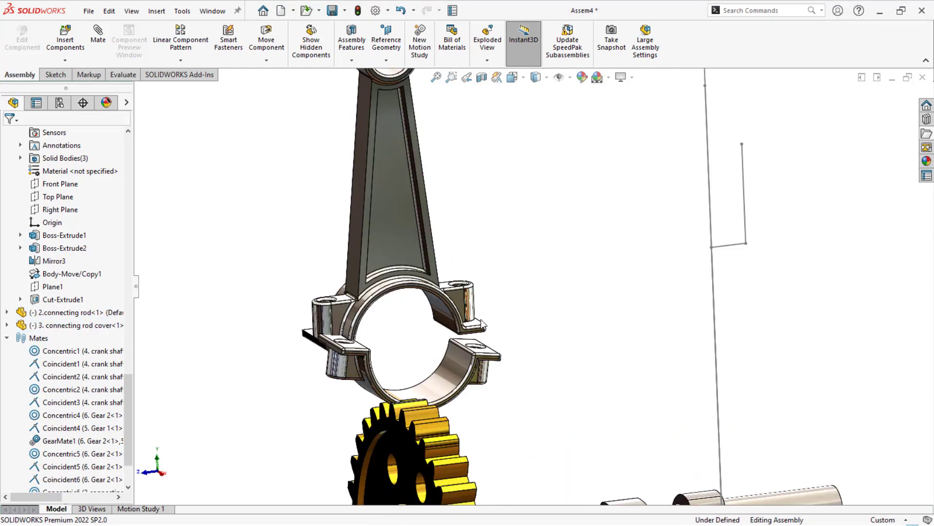
pyautogui.click(468, 359)
pyautogui.scroll(3, 465, 355)
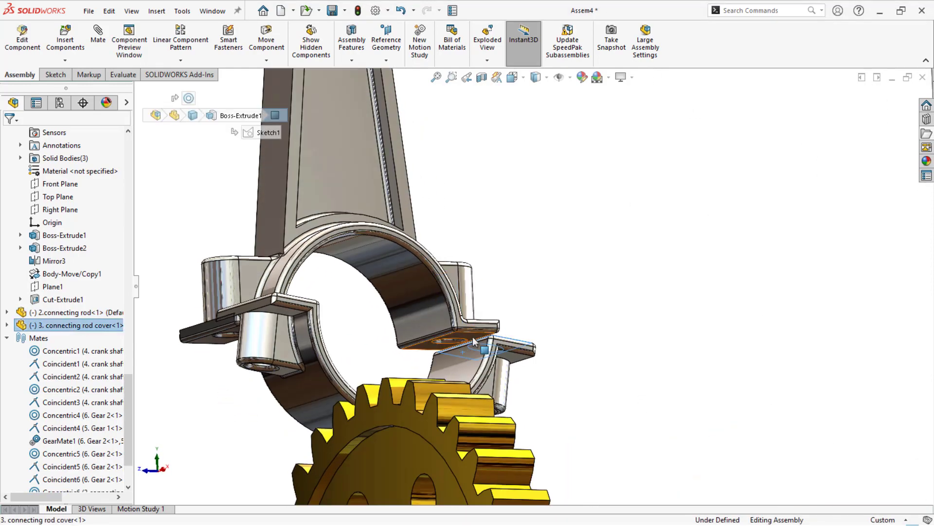
pyautogui.keyDown('ctrl'); pyautogui.click(474, 341); pyautogui.keyUp('ctrl')
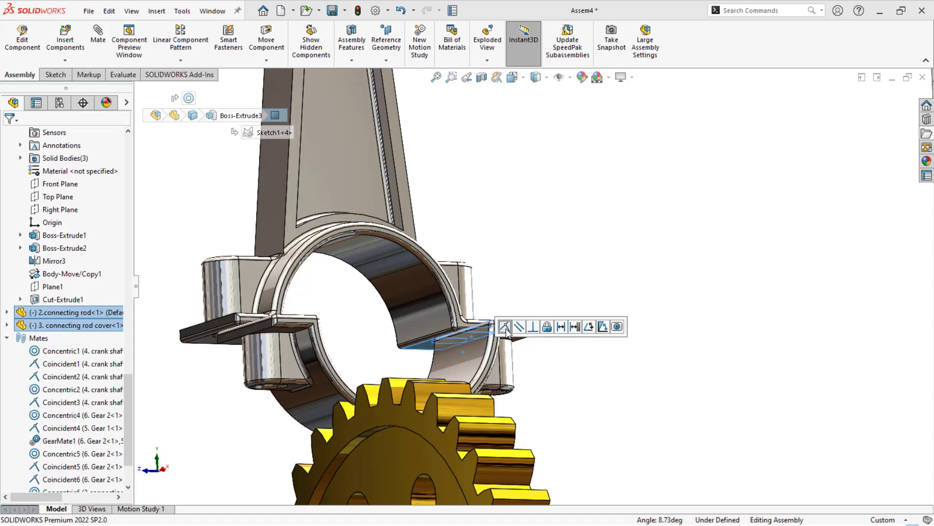
pyautogui.click(506, 330)
# - Centre the cover on the connecting rod with a width mate between the side faces of both parts
pyautogui.moveTo(430, 332); pyautogui.dragTo(462, 332, button='middle')
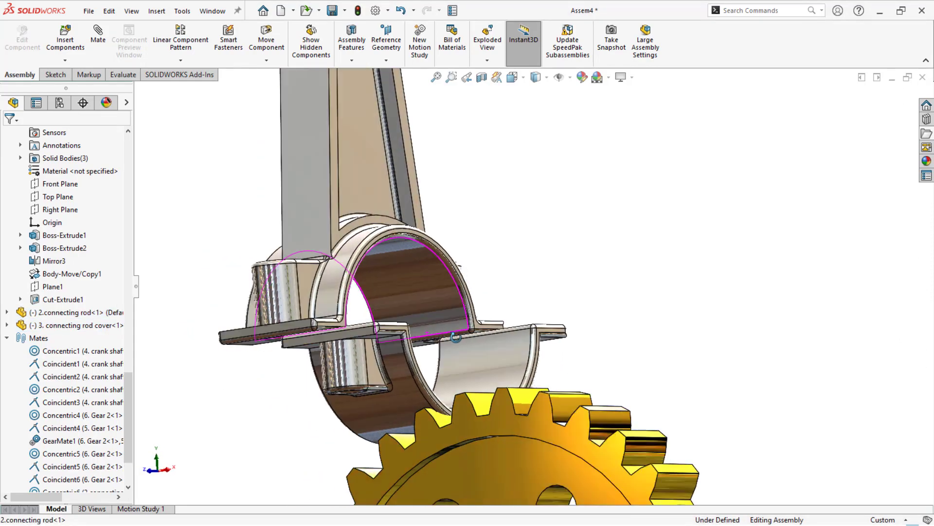
pyautogui.scroll(-3, 378, 309)
pyautogui.click(379, 311)
pyautogui.moveTo(378, 311)
pyautogui.mouseDown(button='middle')
pyautogui.moveTo(267, 303)
pyautogui.moveTo(555, 303)
pyautogui.mouseUp(button='middle')
pyautogui.keyDown('ctrl'); pyautogui.click(588, 304); pyautogui.keyUp('ctrl')
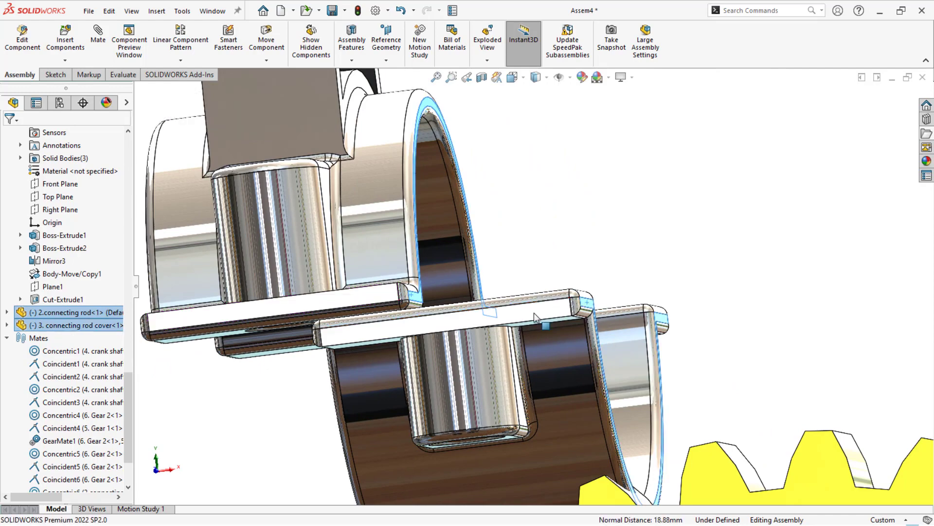
pyautogui.scroll(4, 372, 317)
pyautogui.moveTo(372, 316); pyautogui.dragTo(453, 311, button='middle')
pyautogui.scroll(-3, 370, 307)
pyautogui.scroll(-3, 371, 308)
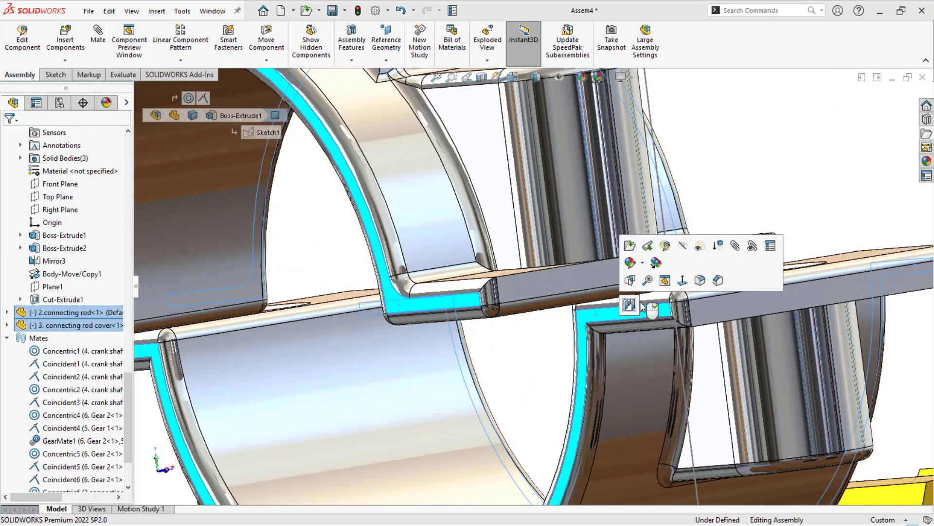
pyautogui.click(626, 304)
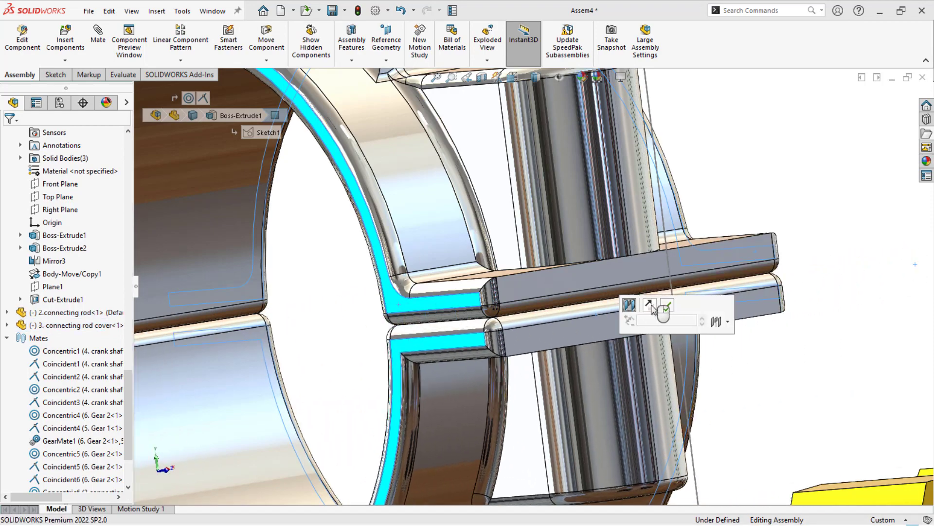
pyautogui.click(666, 306)
# - Centre the connecting rod's big end between the crank shaft webs with a width mate using the webs' inner faces
pyautogui.scroll(8, 610, 321)
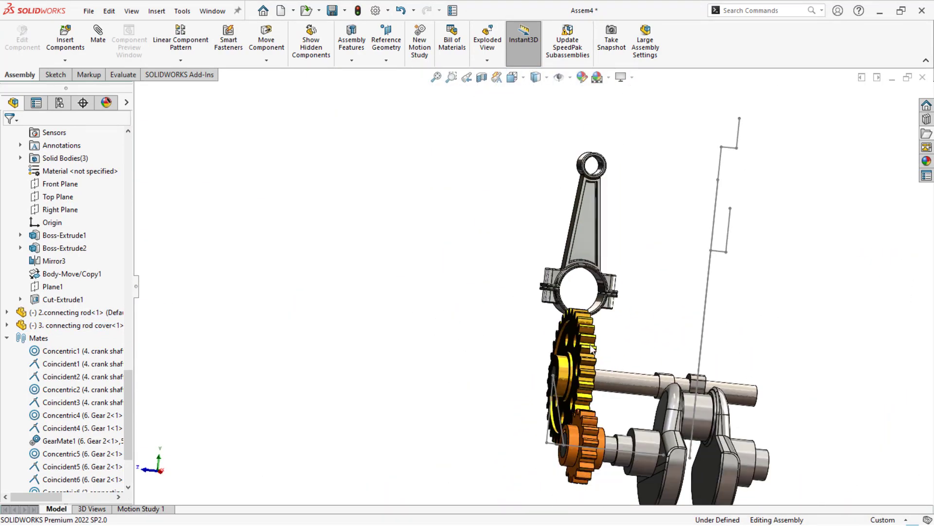
pyautogui.scroll(-6, 608, 314)
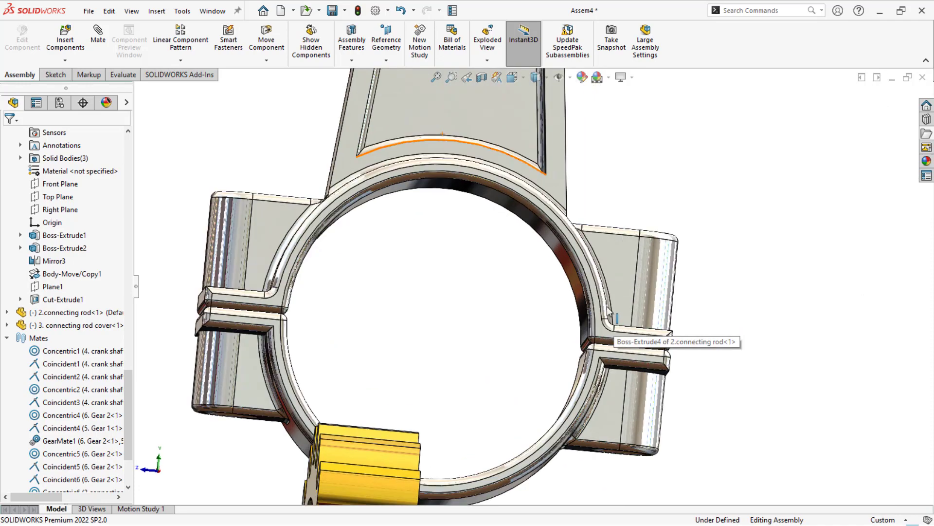
pyautogui.click(611, 319)
pyautogui.scroll(5, 604, 336)
pyautogui.moveTo(599, 343); pyautogui.dragTo(744, 354, button='middle')
pyautogui.scroll(-5, 560, 307)
pyautogui.keyDown('ctrl'); pyautogui.click(495, 304); pyautogui.keyUp('ctrl')
pyautogui.scroll(2, 556, 317)
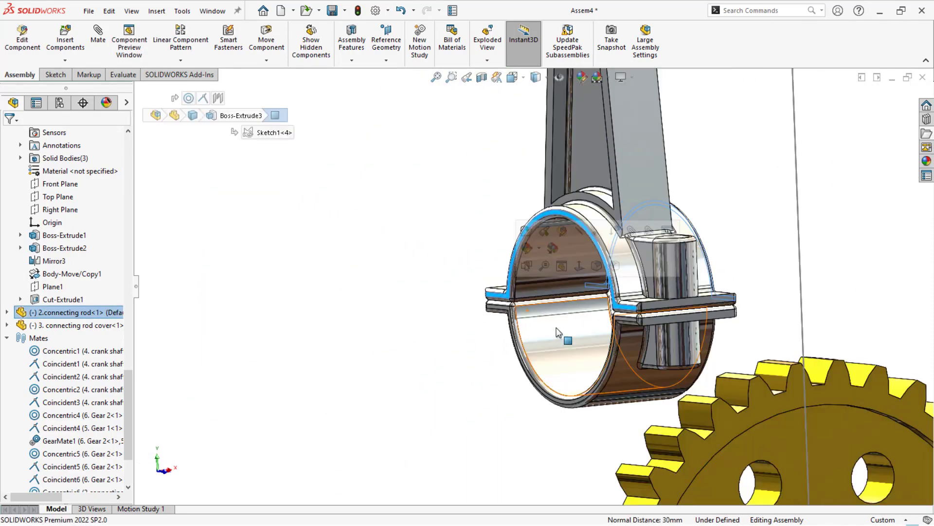
pyautogui.scroll(6, 559, 333)
pyautogui.scroll(-4, 577, 378)
pyautogui.moveTo(576, 378); pyautogui.dragTo(591, 388, button='middle')
pyautogui.scroll(-3, 417, 395)
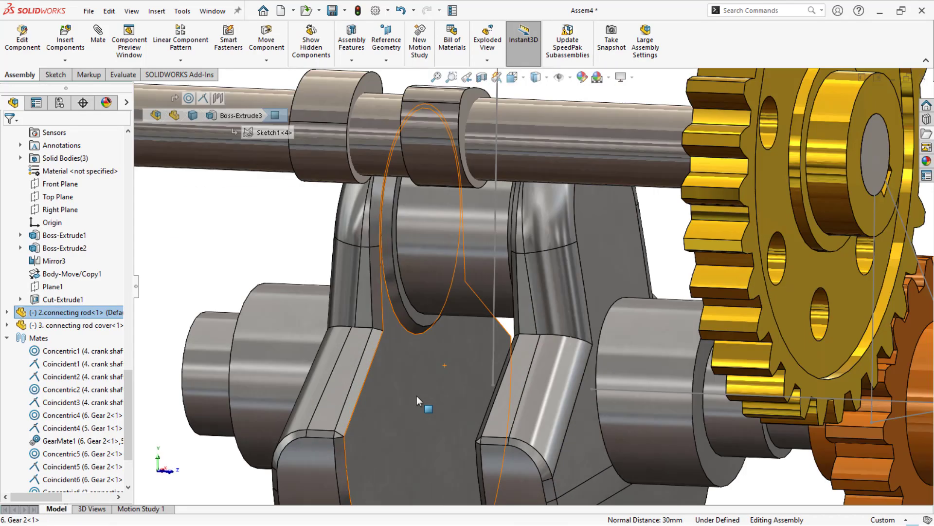
pyautogui.click(417, 396)
pyautogui.scroll(3, 414, 395)
pyautogui.moveTo(415, 395); pyautogui.dragTo(455, 387, button='middle')
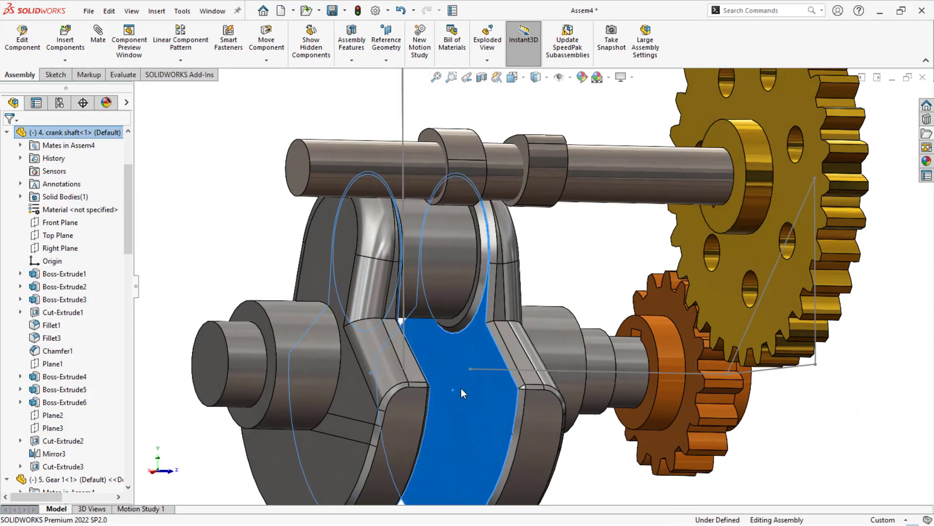
pyautogui.click(462, 392)
pyautogui.click(487, 380)
pyautogui.moveTo(488, 382)
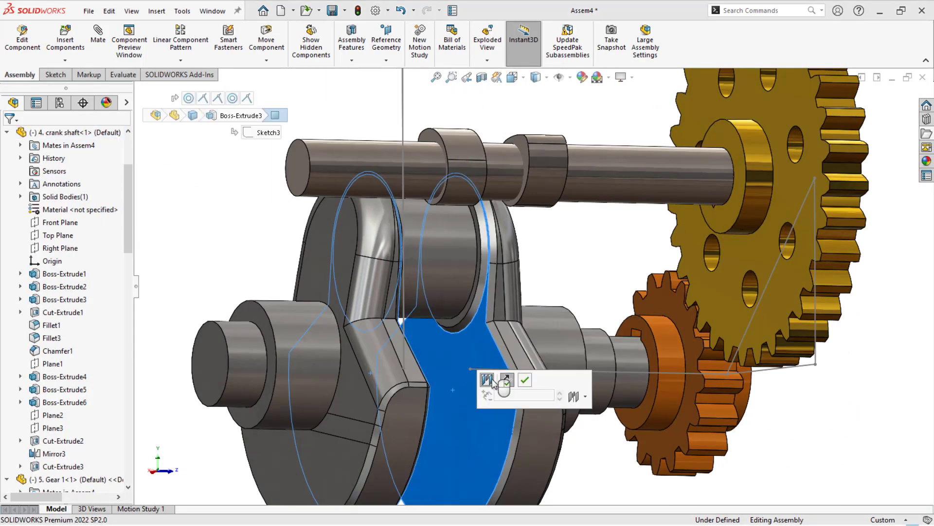
pyautogui.press('Escape')
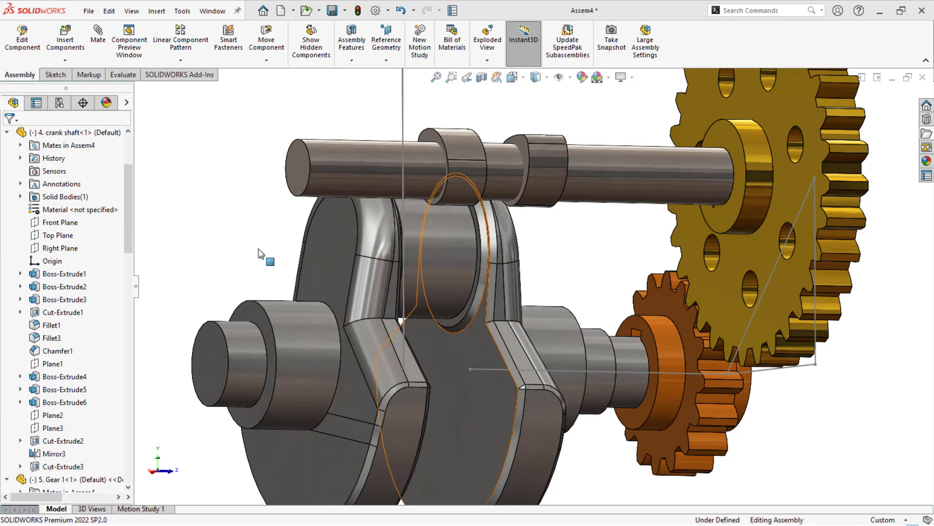
# - Mate the connecting rod cover's half bore concentric with the crank shaft's crank pin
pyautogui.scroll(7, 265, 255)
pyautogui.scroll(-4, 538, 212)
pyautogui.click(513, 207)
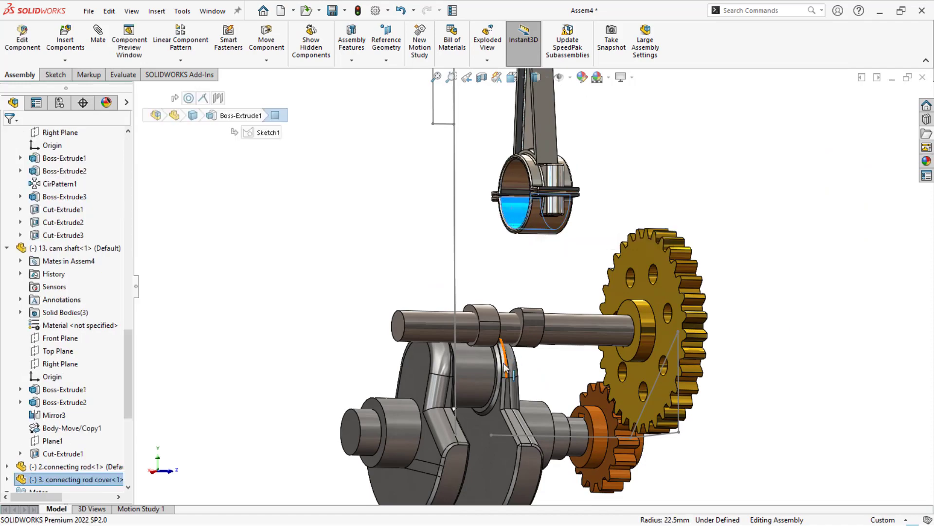
pyautogui.keyDown('ctrl'); pyautogui.click(479, 376); pyautogui.keyUp('ctrl')
pyautogui.click(555, 367)
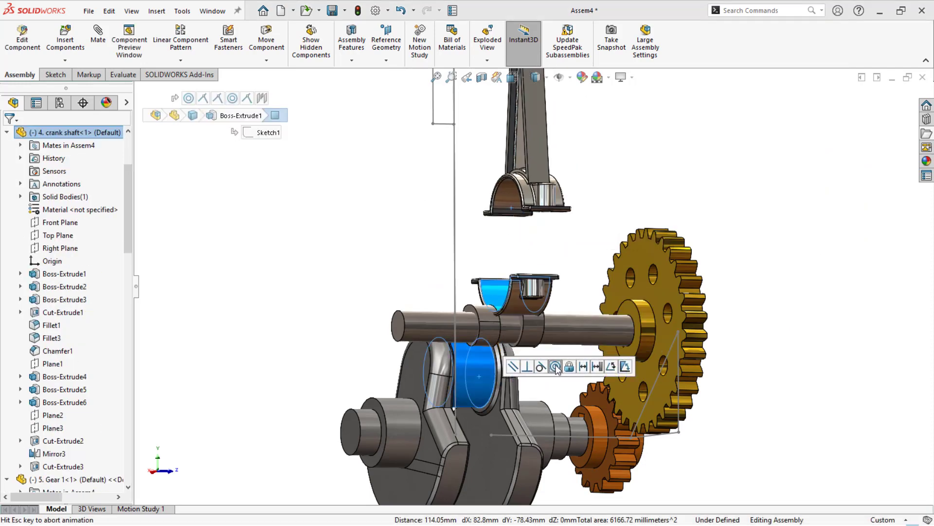
# - Move the connecting rod on the crank pin so its small end stands roughly in line with the vertical layout line
pyautogui.moveTo(380, 312); pyautogui.dragTo(224, 301, button='middle')
pyautogui.scroll(3, 511, 272)
pyautogui.moveTo(455, 286); pyautogui.dragTo(461, 298, button='middle')
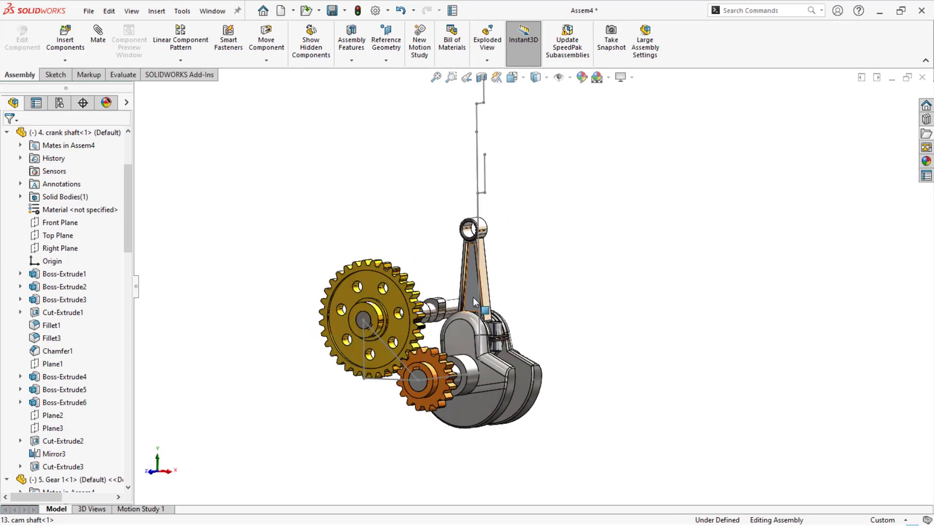
pyautogui.moveTo(474, 301)
pyautogui.mouseDown()
pyautogui.moveTo(467, 294)
pyautogui.moveTo(466, 314)
pyautogui.mouseUp()
pyautogui.click(381, 216)
pyautogui.moveTo(381, 217); pyautogui.dragTo(408, 218, button='middle')
pyautogui.moveTo(469, 239); pyautogui.dragTo(475, 227)
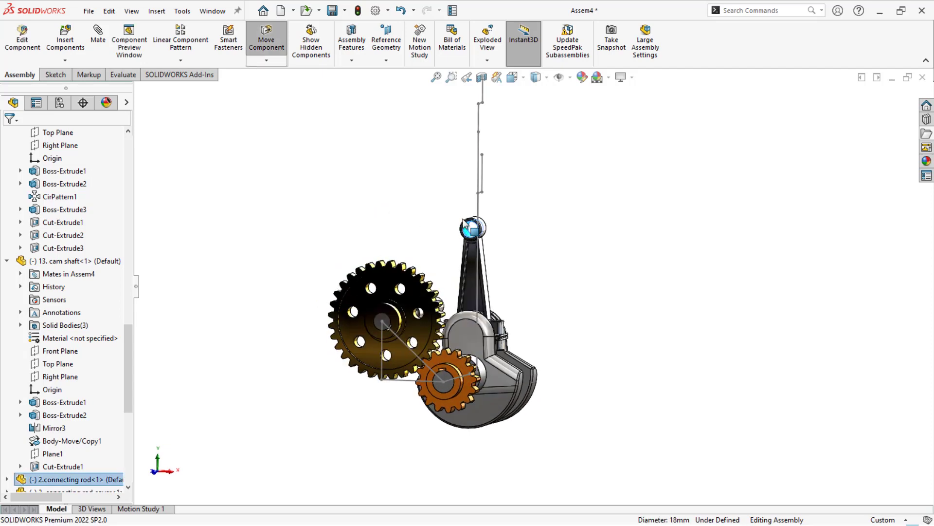
# - Insert the 1. PISTON Head part from the Working folder beside the connecting rod's small end
pyautogui.click(927, 133)
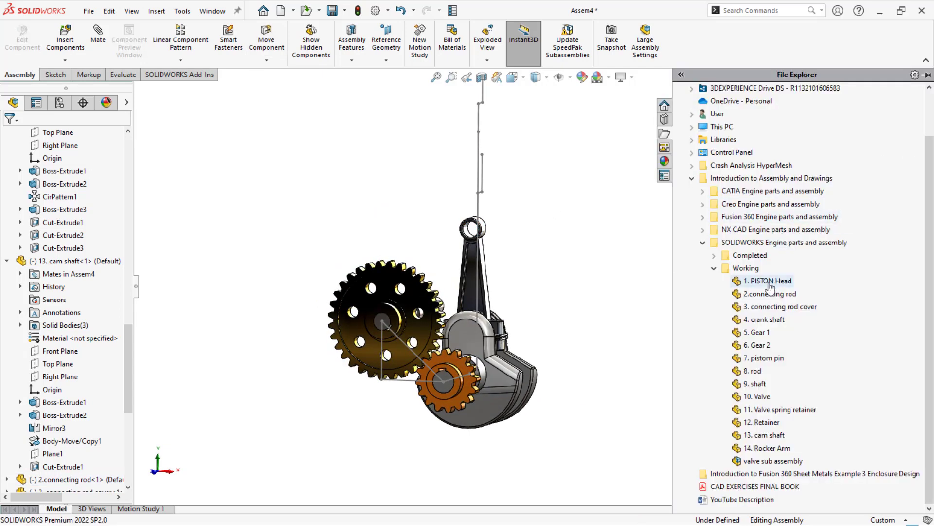
pyautogui.moveTo(770, 288); pyautogui.dragTo(445, 232)
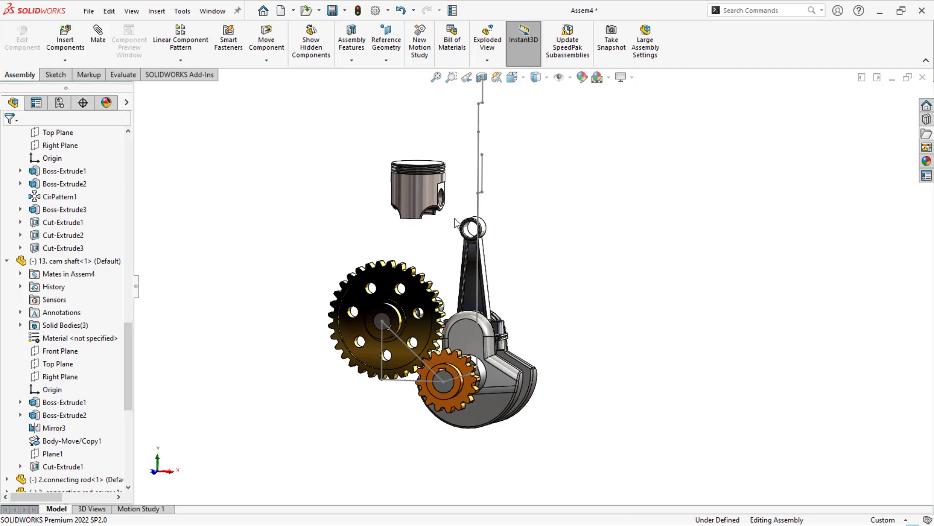
pyautogui.scroll(-5, 455, 222)
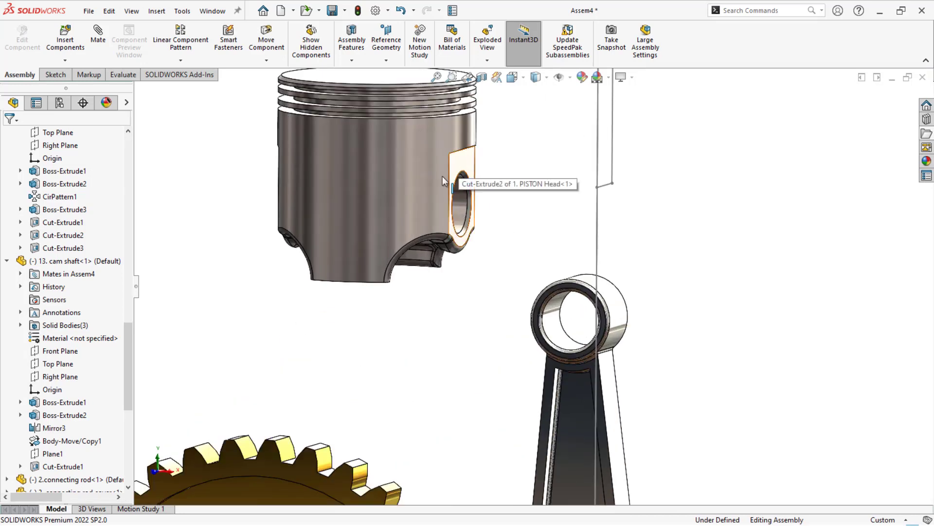
# - Centre the piston head on the connecting rod with a width mate between the piston's flat pin-hole faces and the small end's side faces
pyautogui.moveTo(442, 181); pyautogui.dragTo(301, 164, button='right')
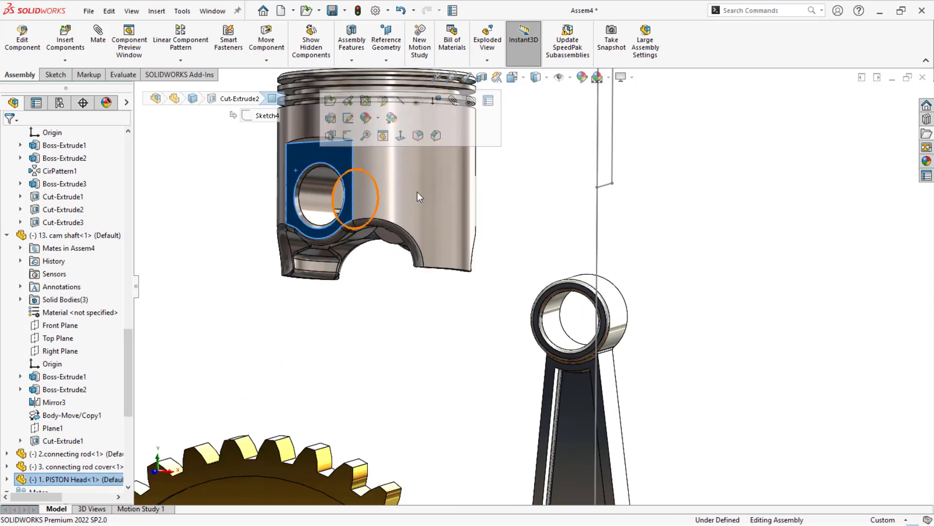
pyautogui.moveTo(417, 192); pyautogui.dragTo(313, 192, button='middle')
pyautogui.scroll(-5, 584, 306)
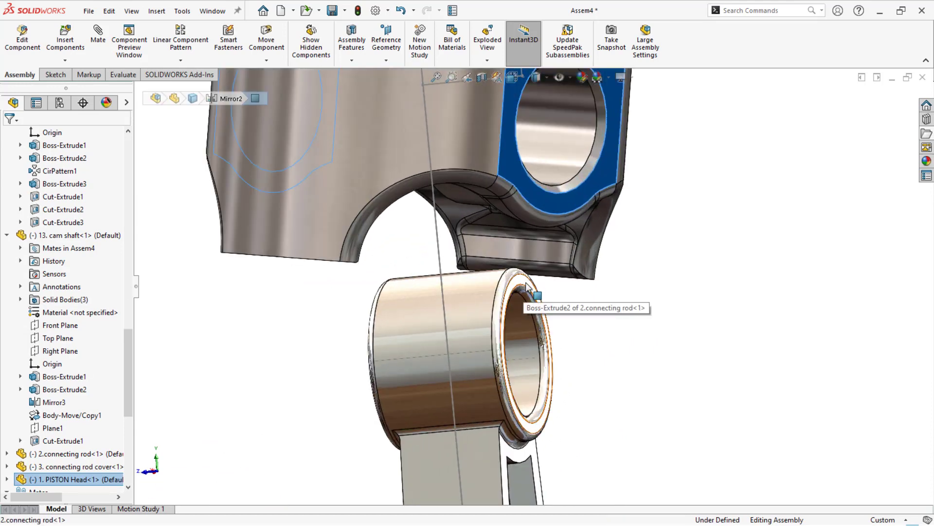
pyautogui.keyDown('ctrl'); pyautogui.click(528, 287); pyautogui.keyUp('ctrl')
pyautogui.scroll(5, 528, 287)
pyautogui.moveTo(528, 287); pyautogui.dragTo(596, 279, button='middle')
pyautogui.scroll(-4, 599, 280)
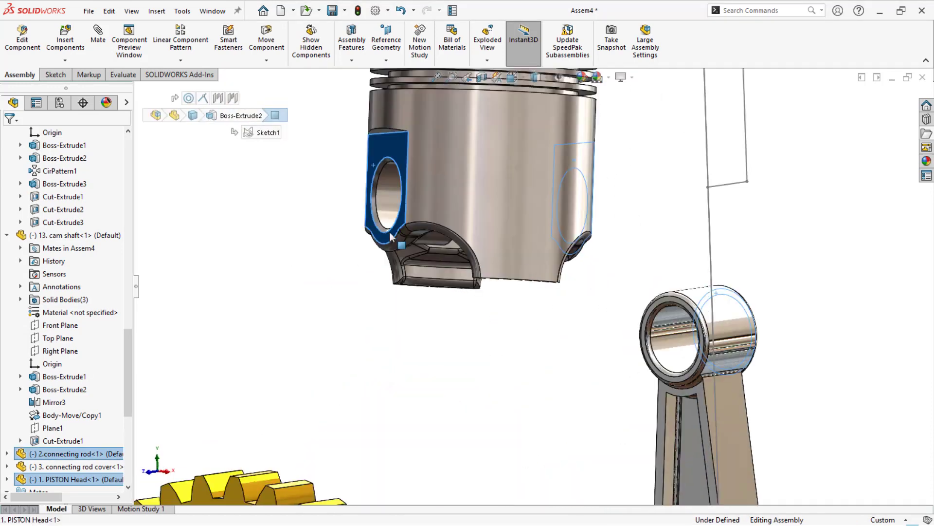
pyautogui.scroll(-3, 648, 318)
pyautogui.keyDown('ctrl'); pyautogui.click(645, 307); pyautogui.keyUp('ctrl')
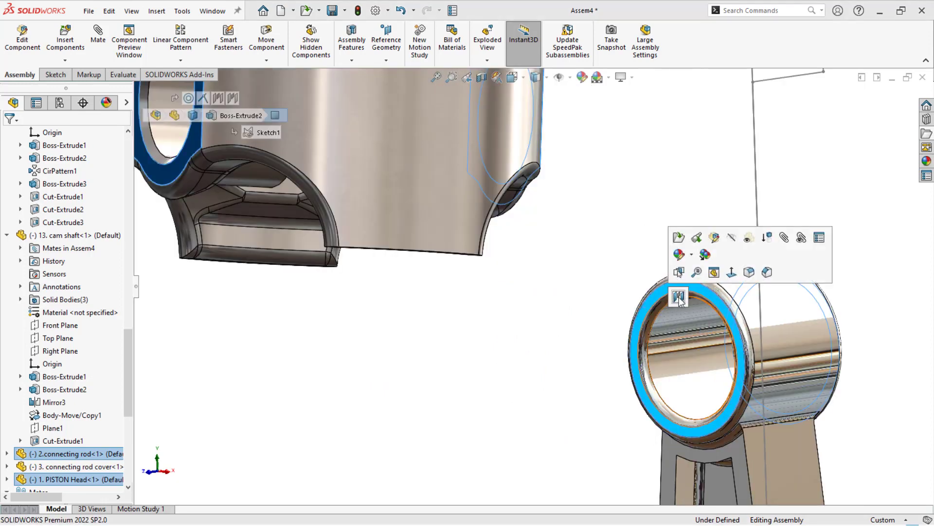
pyautogui.click(679, 296)
pyautogui.click(681, 297)
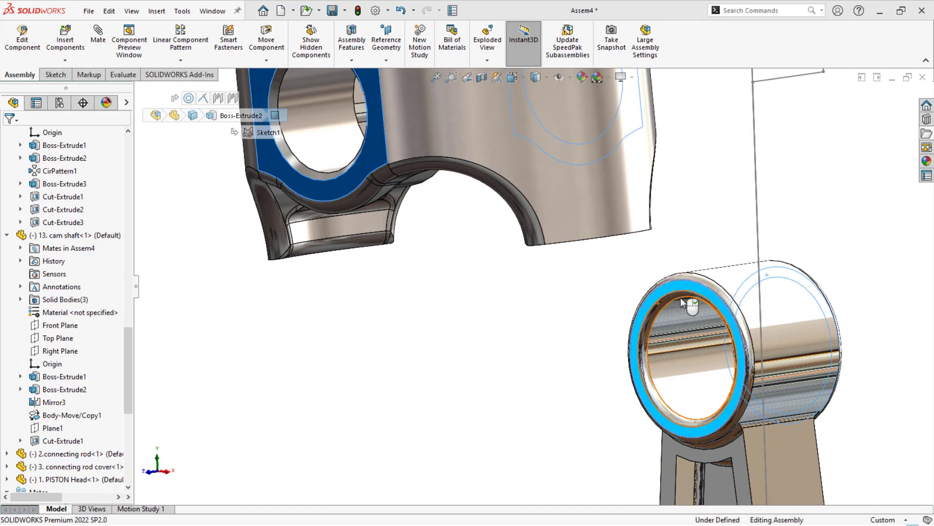
# - Mate the piston head's pin hole concentric with the bore of the connecting rod's small end
pyautogui.scroll(3, 405, 268)
pyautogui.scroll(2, 476, 298)
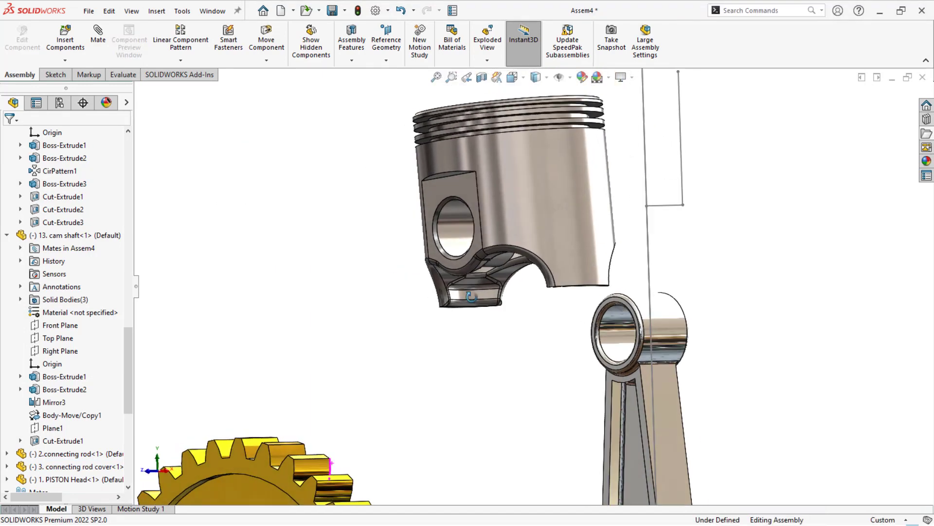
pyautogui.click(617, 324)
pyautogui.click(458, 215)
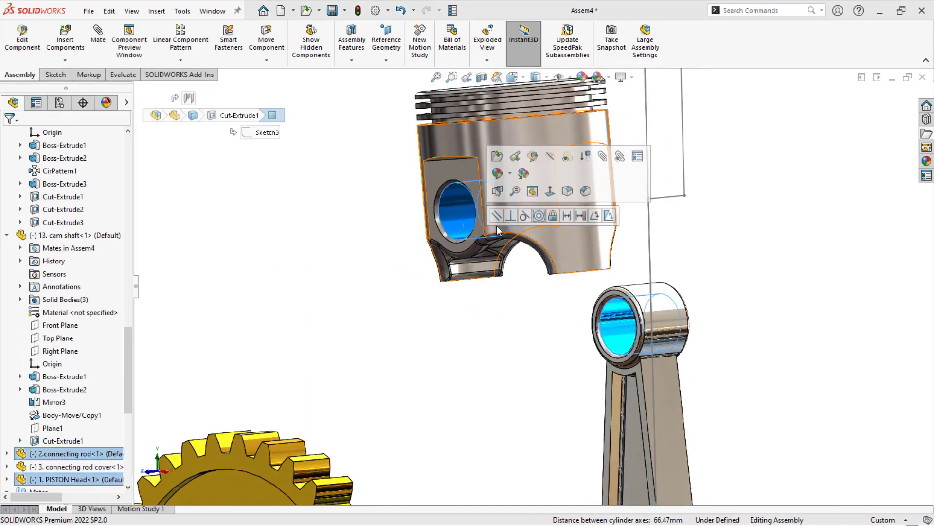
pyautogui.press('Return')
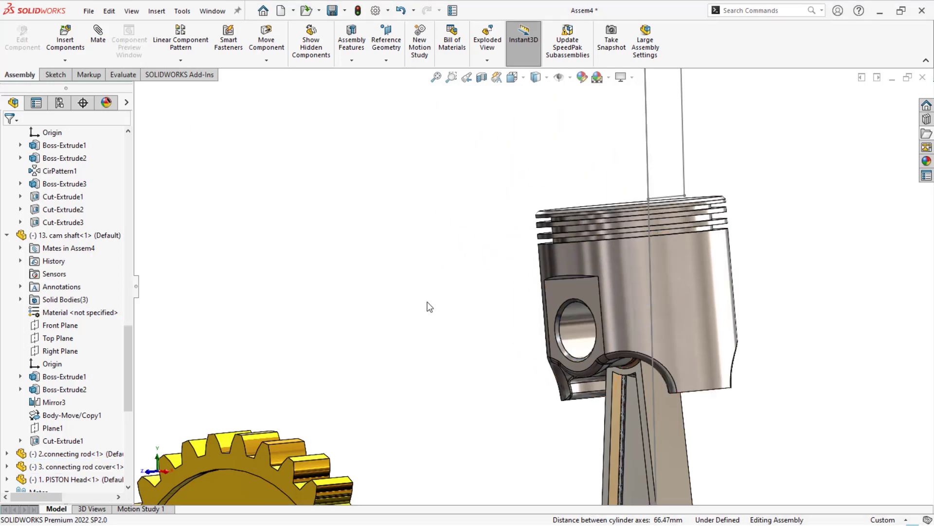
pyautogui.moveTo(712, 320)
pyautogui.mouseDown()
pyautogui.moveTo(714, 333)
pyautogui.moveTo(710, 319)
pyautogui.mouseUp()
pyautogui.click(463, 311)
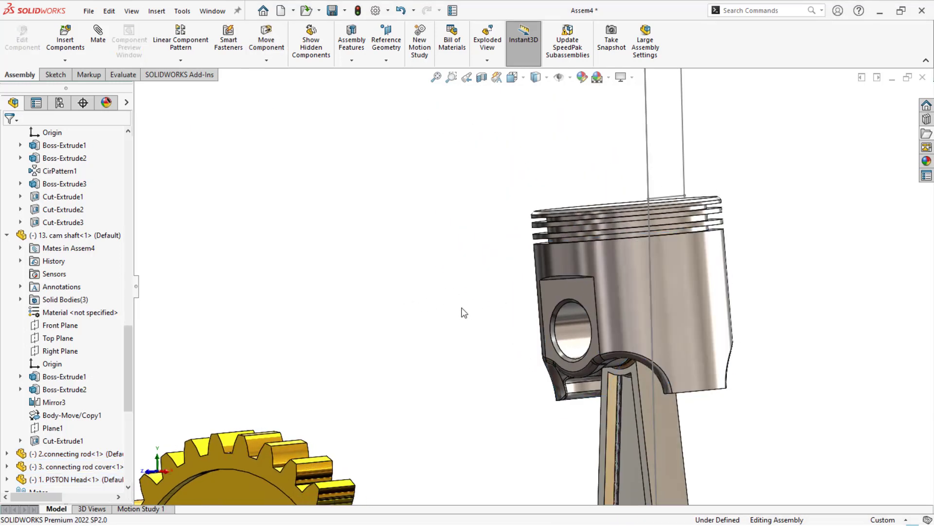
pyautogui.scroll(6, 463, 304)
pyautogui.moveTo(465, 293); pyautogui.dragTo(518, 279, button='middle')
pyautogui.moveTo(540, 287); pyautogui.dragTo(544, 275)
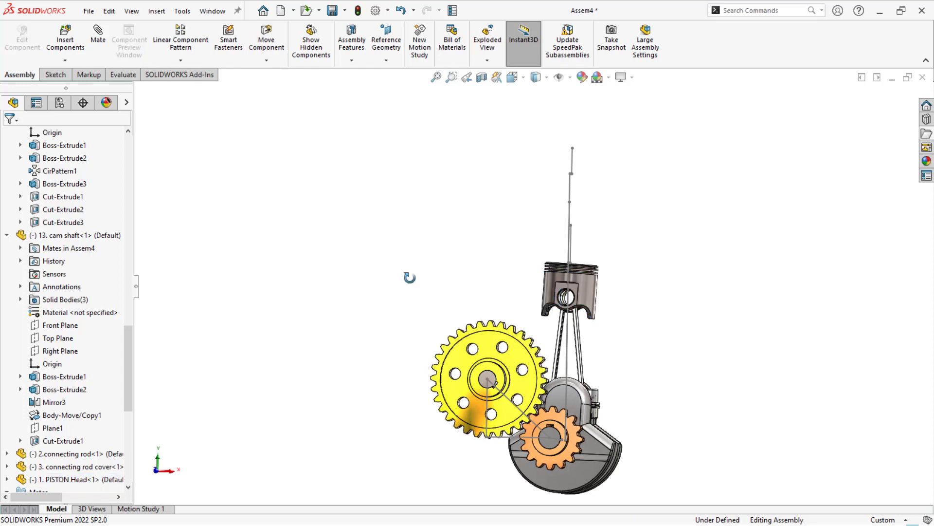
# - Create a reference plane perpendicular to Sketch1's horizontal line and coincident with its vertical line beneath the large gear's centre
pyautogui.moveTo(410, 278); pyautogui.dragTo(377, 308, button='middle')
pyautogui.click(385, 46)
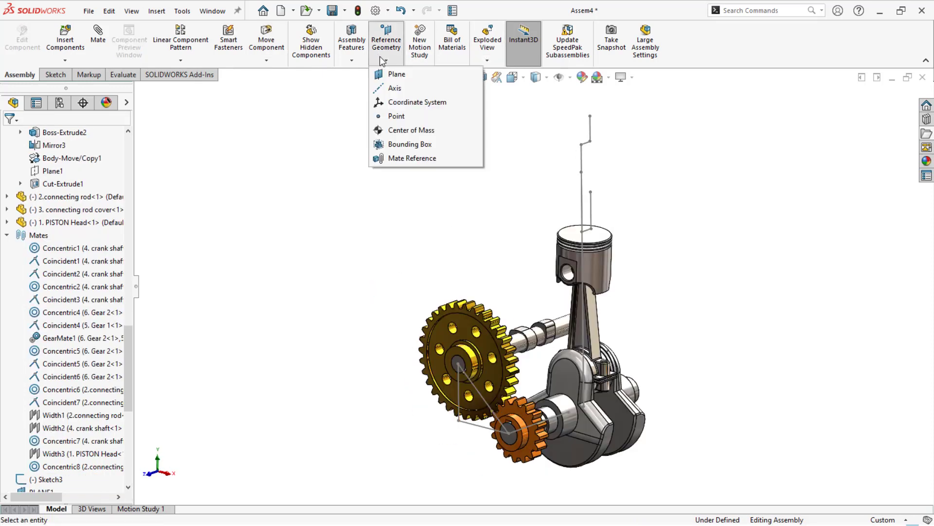
pyautogui.click(395, 73)
pyautogui.click(457, 393)
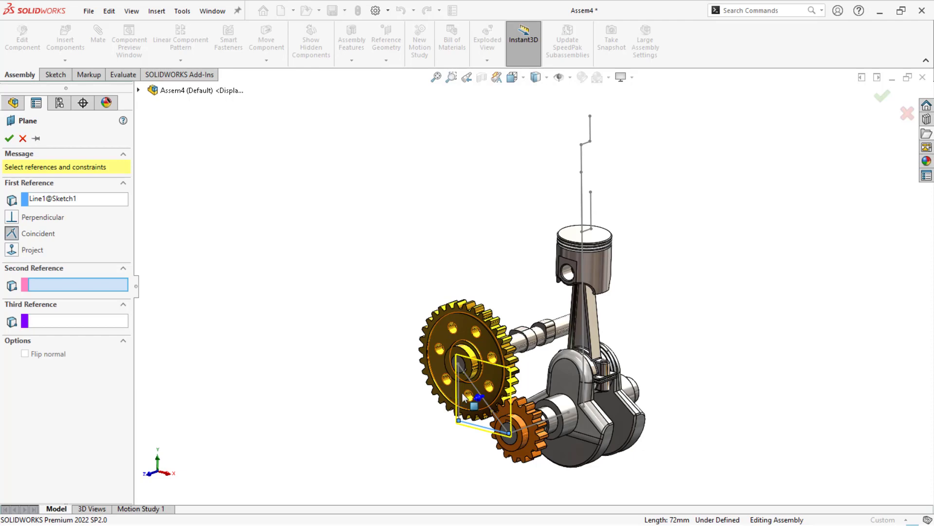
pyautogui.scroll(-3, 465, 399)
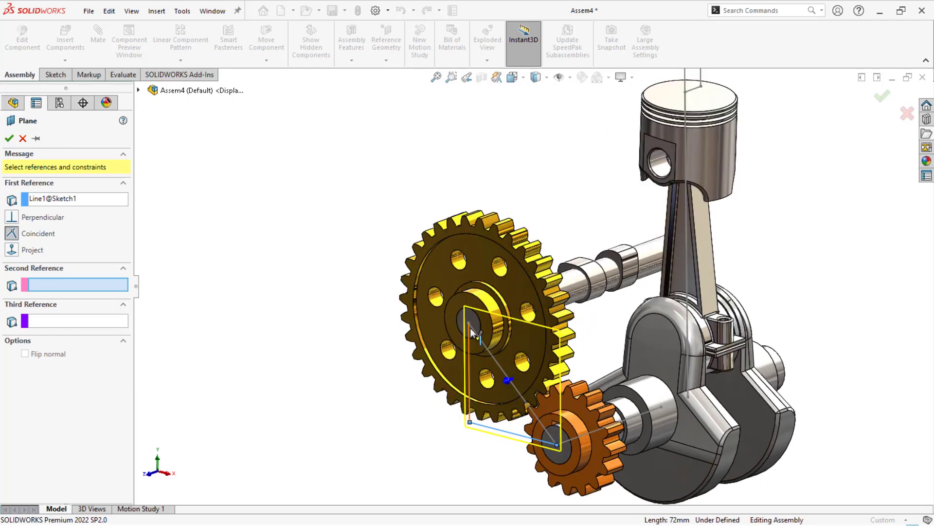
pyautogui.click(470, 328)
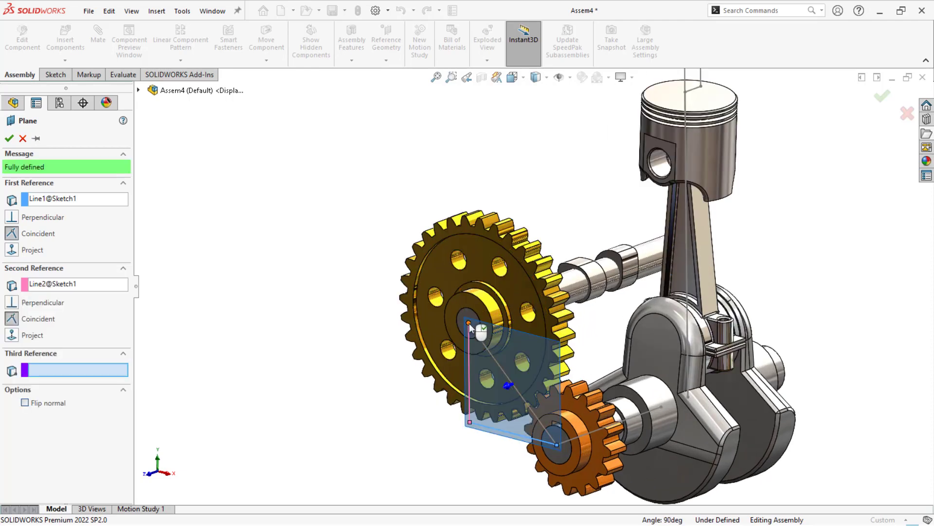
pyautogui.click(11, 218)
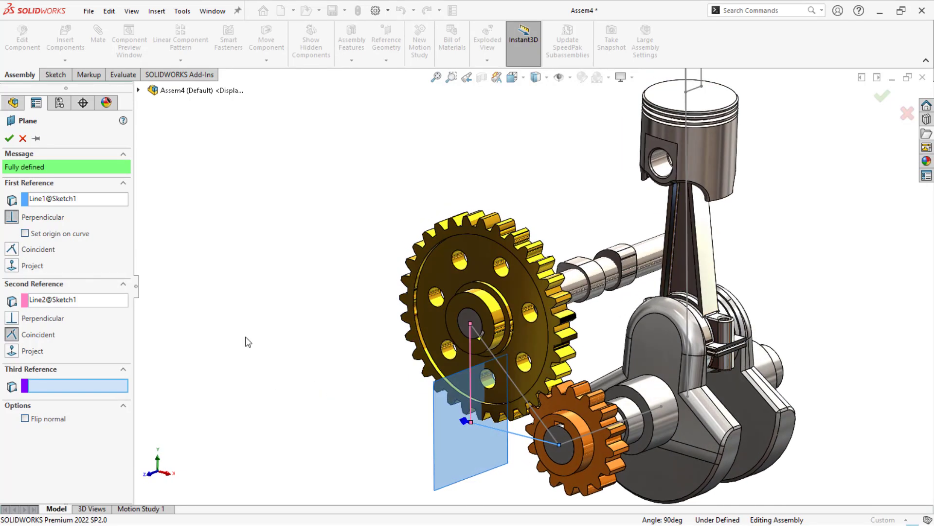
pyautogui.click(9, 139)
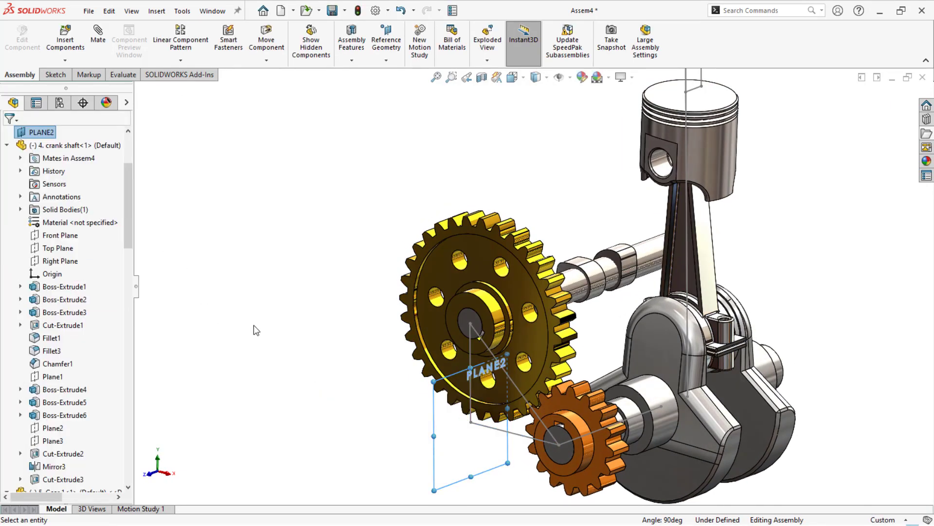
pyautogui.click(253, 325)
# - Edit Sketch5 and draw a 15 mm horizontal line at the piston crown from the centre line, opposite the existing offset
pyautogui.press('f')
pyautogui.moveTo(347, 271); pyautogui.dragTo(307, 286, button='middle')
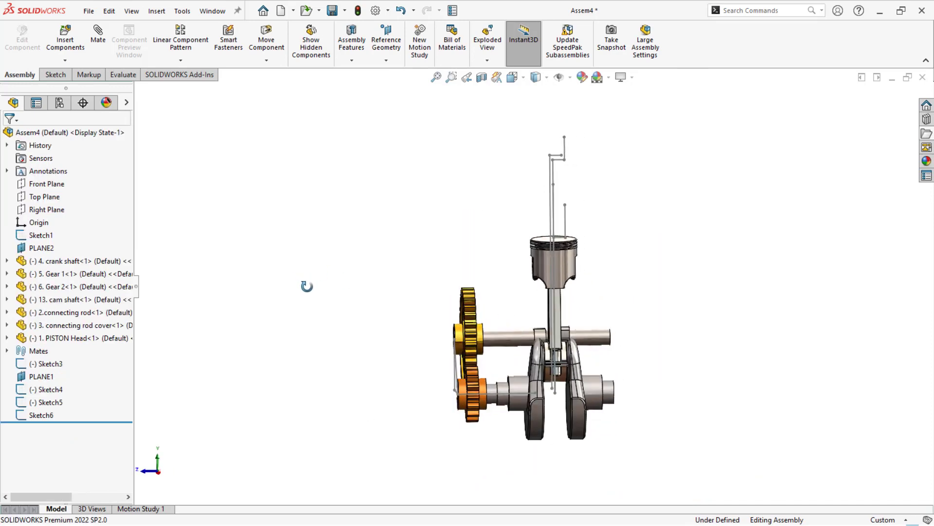
pyautogui.scroll(-3, 543, 238)
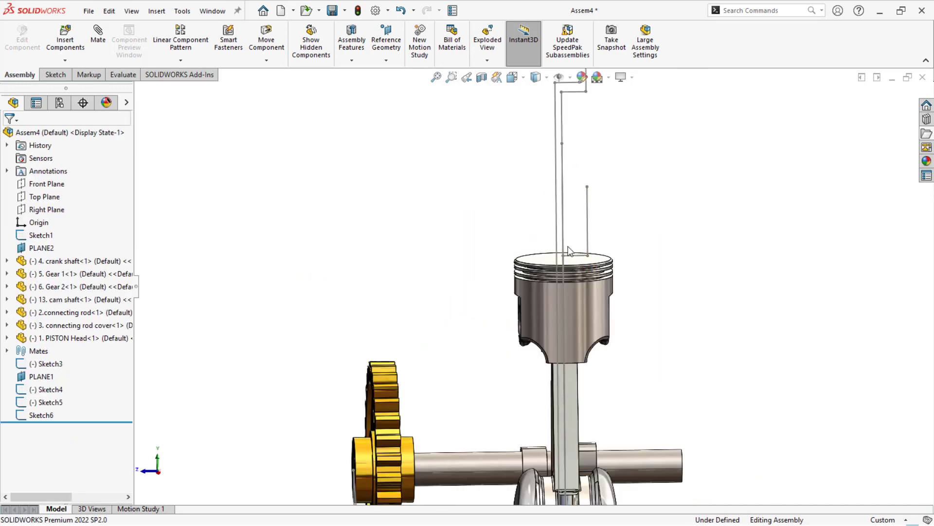
pyautogui.moveTo(567, 247); pyautogui.dragTo(587, 252, button='middle')
pyautogui.doubleClick(594, 233)
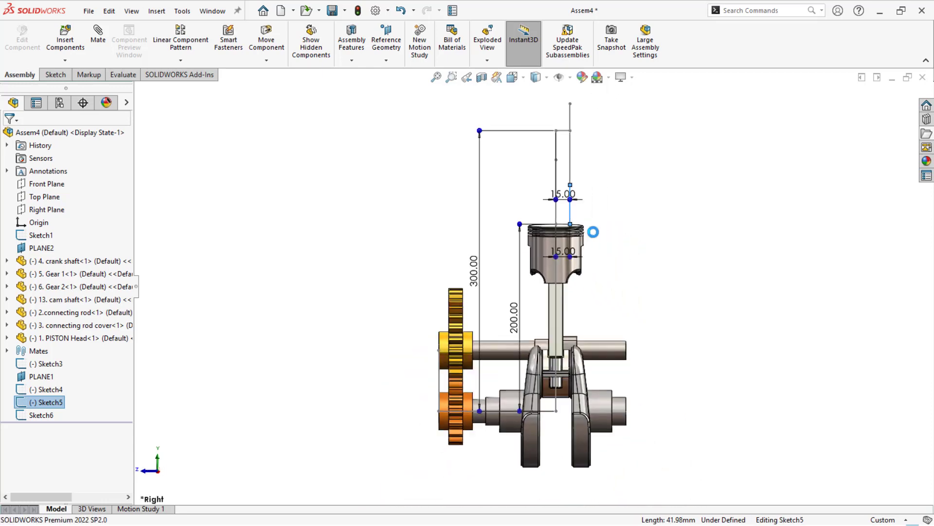
pyautogui.scroll(-3, 539, 247)
pyautogui.press('l')
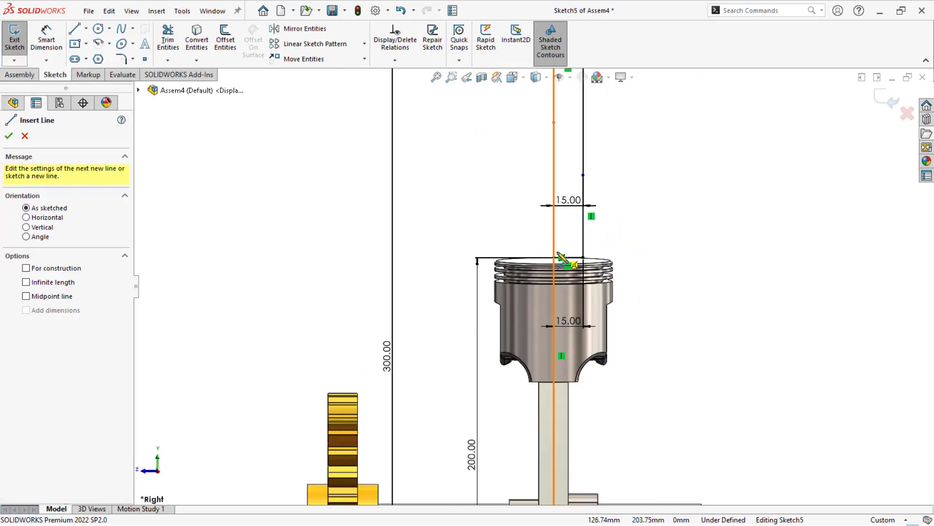
pyautogui.click(554, 257)
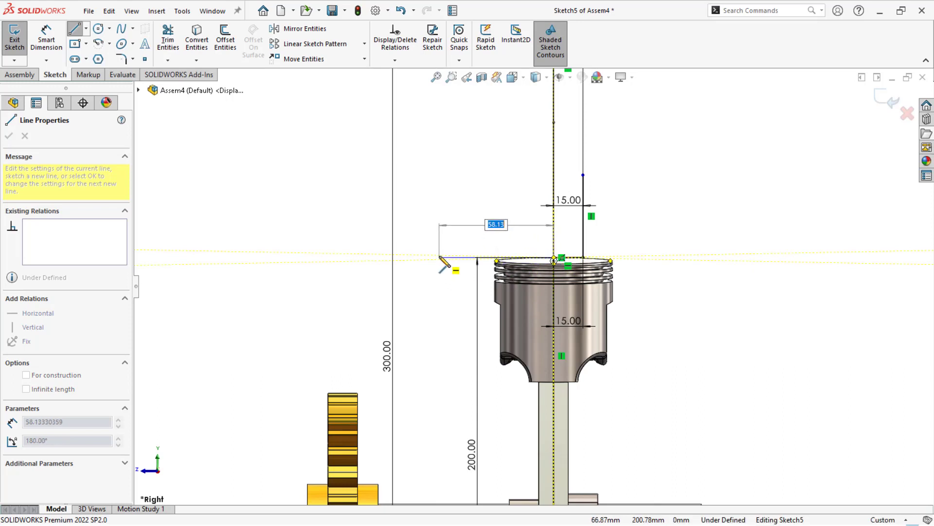
pyautogui.write('15')
pyautogui.press('Return')
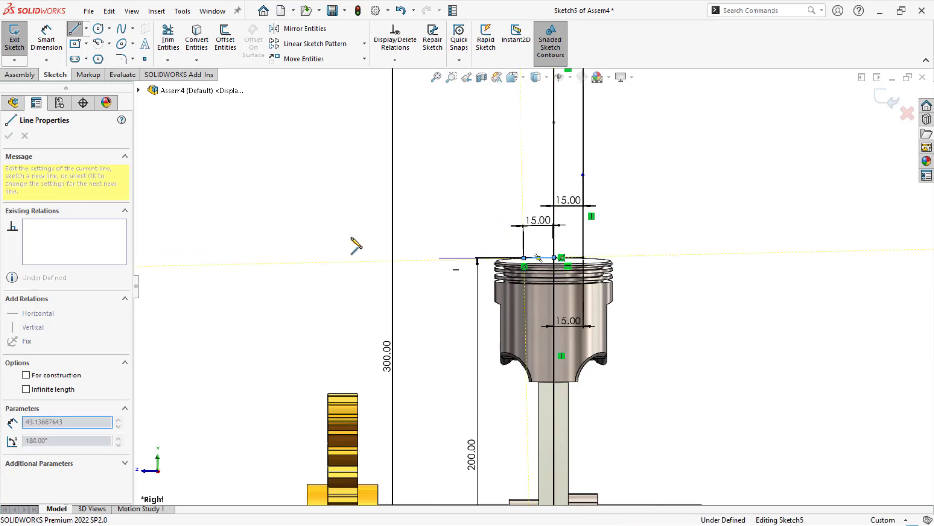
# - Draw a vertical line about 42 mm tall from the end of the new horizontal line and exit the sketch
pyautogui.click(522, 176)
pyautogui.press('Escape')
pyautogui.scroll(-2, 849, 111)
pyautogui.scroll(5, 489, 206)
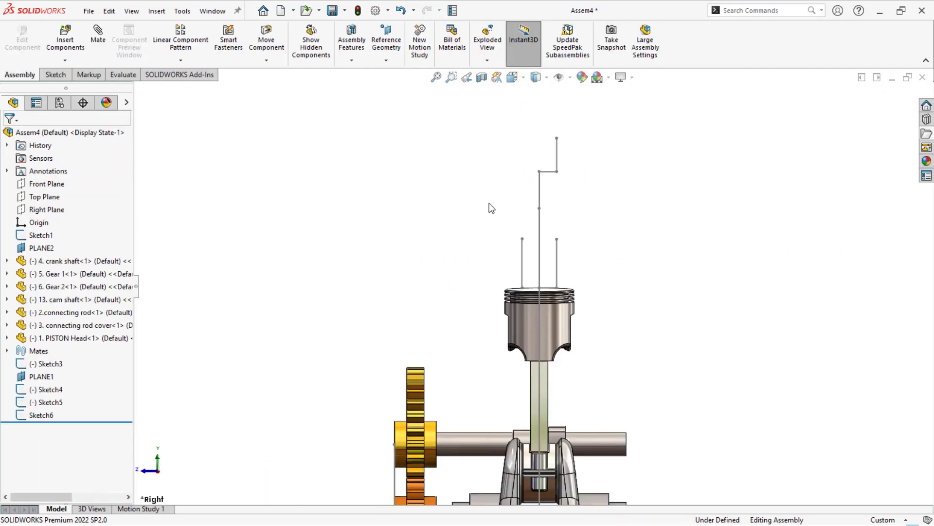
# - Insert the 10. Valve, 11. Valve spring retainer and 12. Retainer parts from the Working folder and move the Retainer off the valve stem
pyautogui.moveTo(457, 214); pyautogui.dragTo(483, 230, button='middle')
pyautogui.press('f')
pyautogui.click(926, 135)
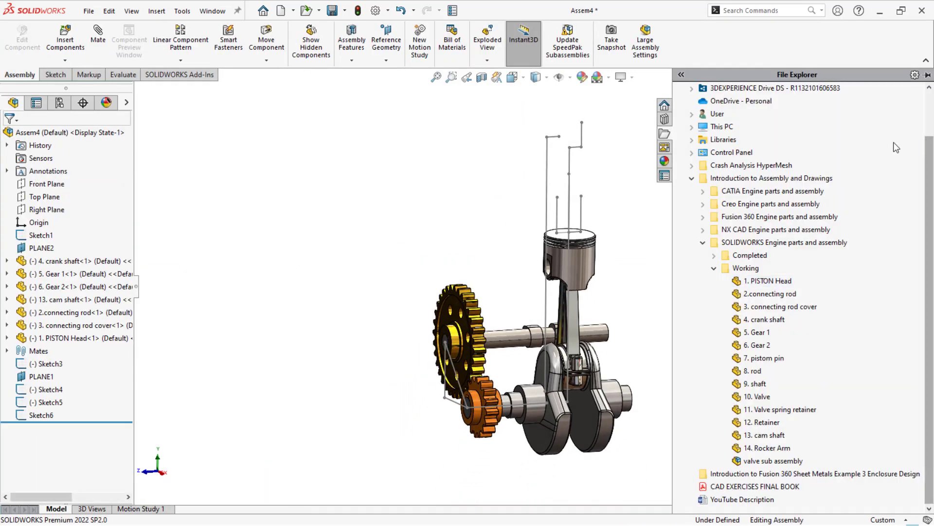
pyautogui.click(758, 403)
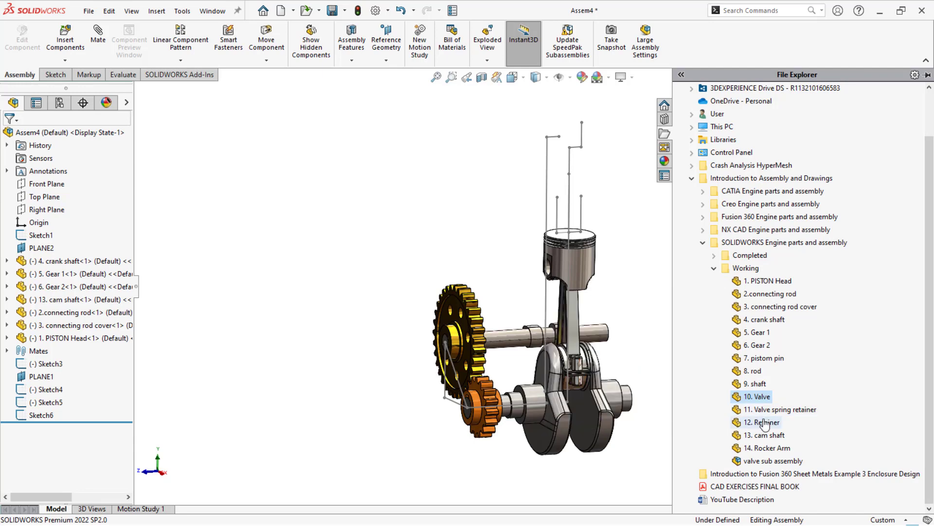
pyautogui.keyDown('ctrl'); pyautogui.click(763, 420); pyautogui.keyUp('ctrl')
pyautogui.moveTo(757, 401); pyautogui.dragTo(431, 198)
pyautogui.scroll(-5, 453, 209)
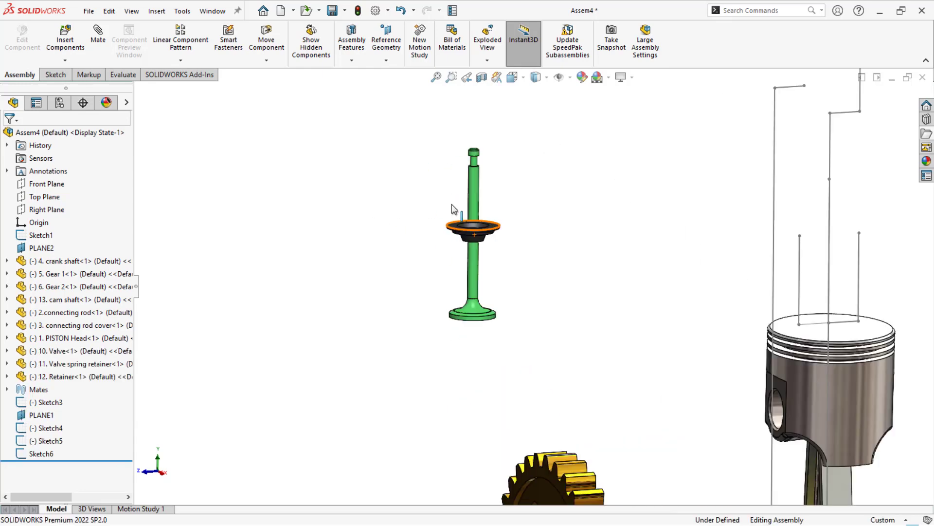
pyautogui.moveTo(466, 267); pyautogui.dragTo(402, 186)
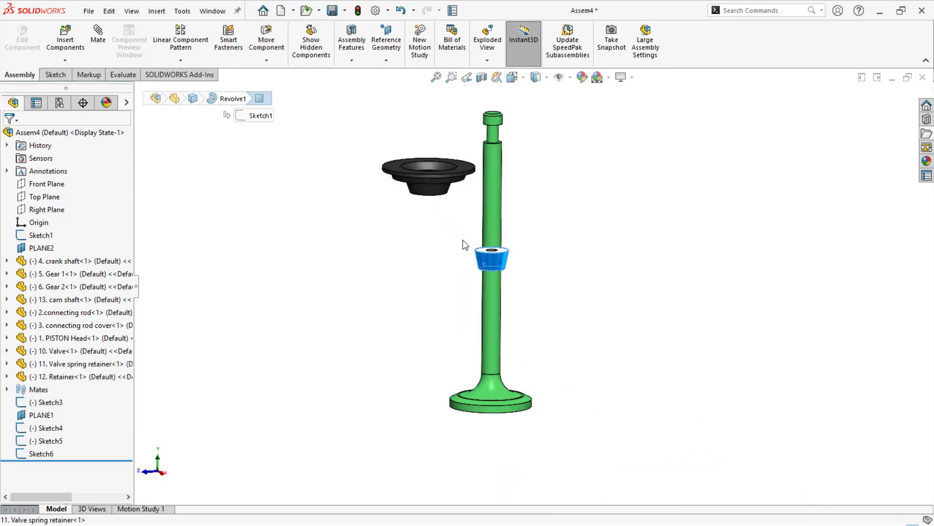
# - Mate the valve spring retainer's top face coincident with the flat inner ledge of the Retainer
pyautogui.scroll(-3, 434, 186)
pyautogui.moveTo(435, 184); pyautogui.dragTo(470, 242, button='middle')
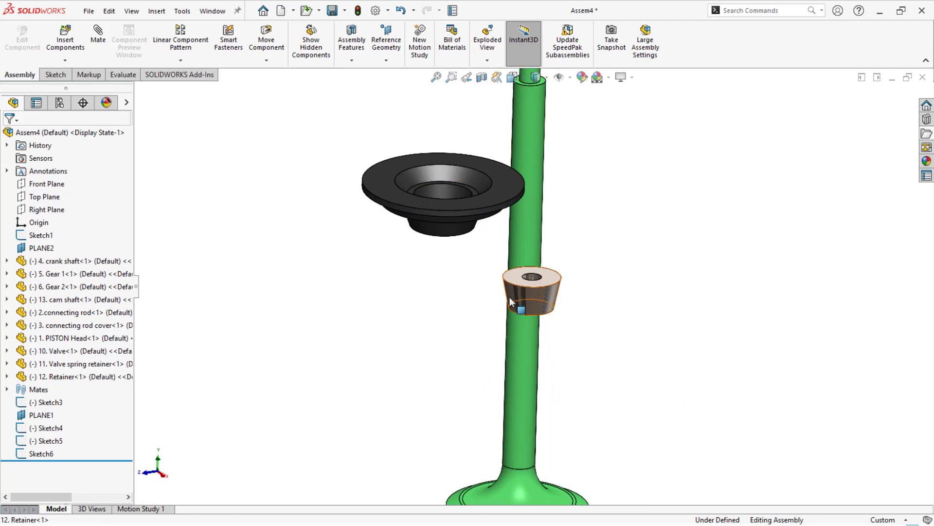
pyautogui.click(512, 282)
pyautogui.scroll(-2, 446, 182)
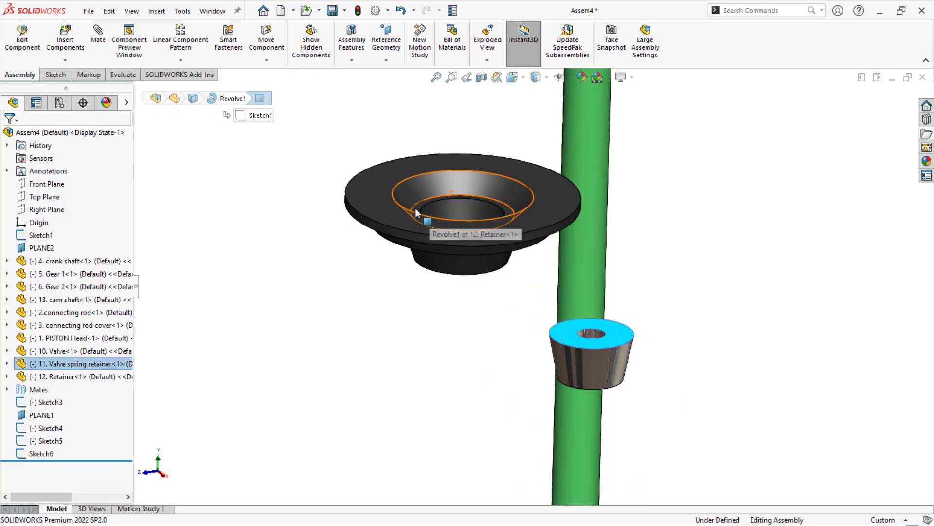
pyautogui.keyDown('ctrl'); pyautogui.click(416, 212); pyautogui.keyUp('ctrl')
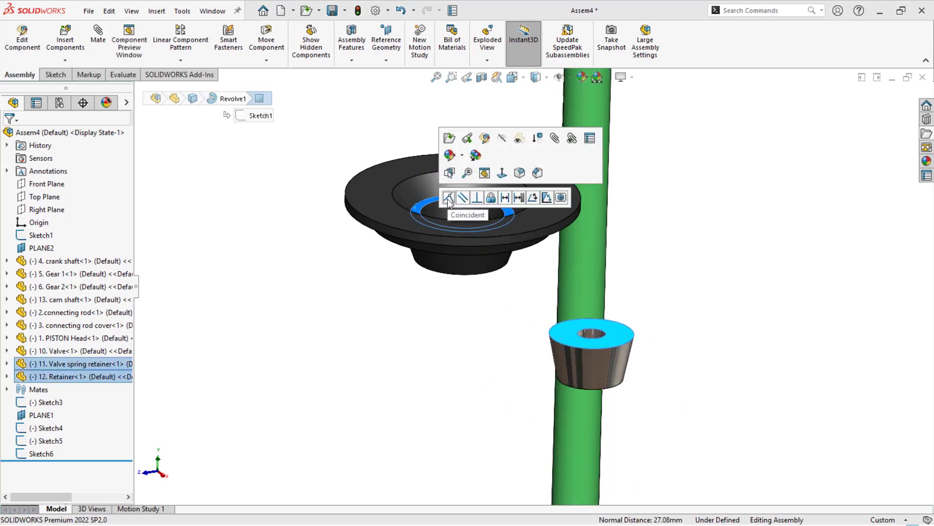
pyautogui.click(449, 198)
pyautogui.scroll(-3, 495, 371)
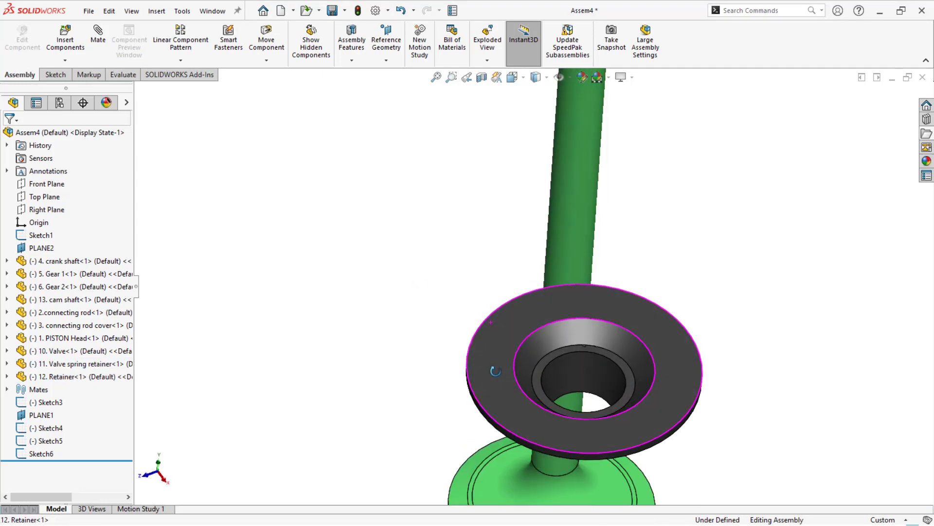
# - Mate the valve spring retainer's bore concentric with the circular edge of the Retainer's inner recess
pyautogui.moveTo(495, 371); pyautogui.dragTo(503, 215, button='middle')
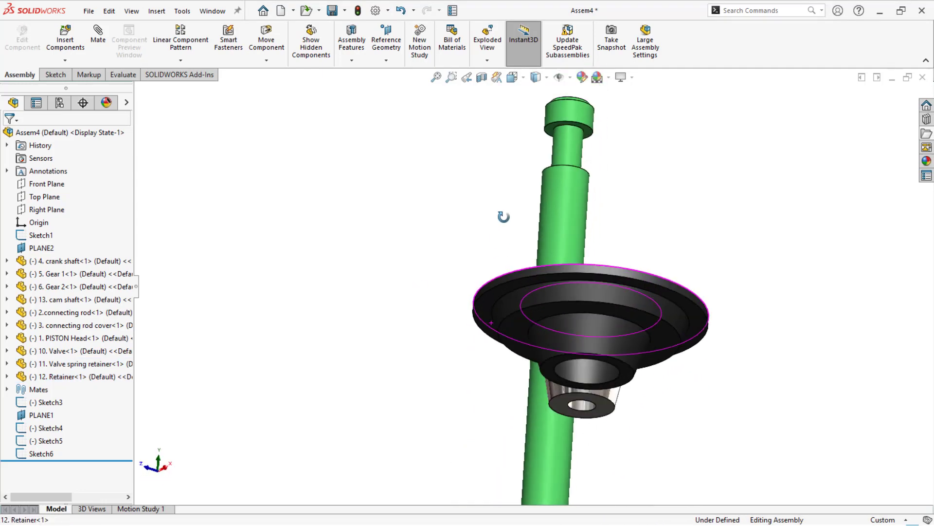
pyautogui.click(588, 410)
pyautogui.moveTo(585, 377); pyautogui.dragTo(566, 341, button='middle')
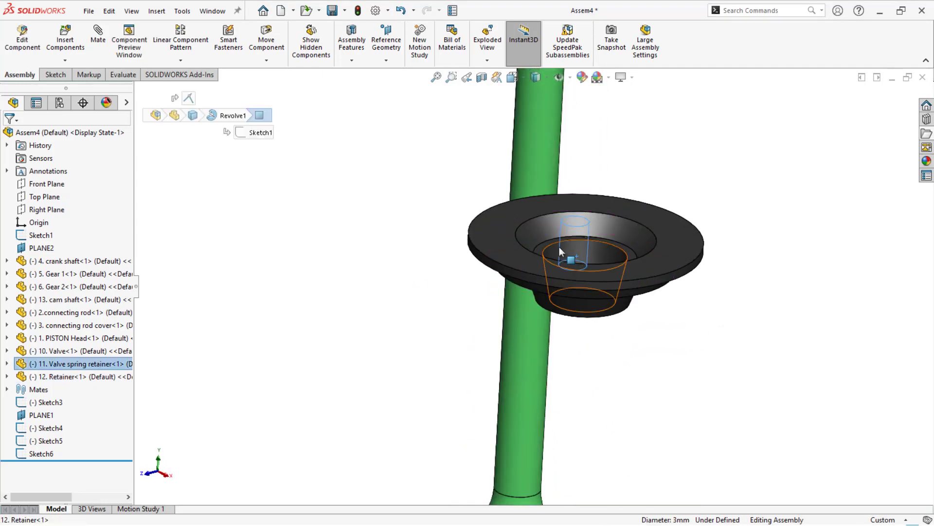
pyautogui.keyDown('ctrl'); pyautogui.click(516, 237); pyautogui.keyUp('ctrl')
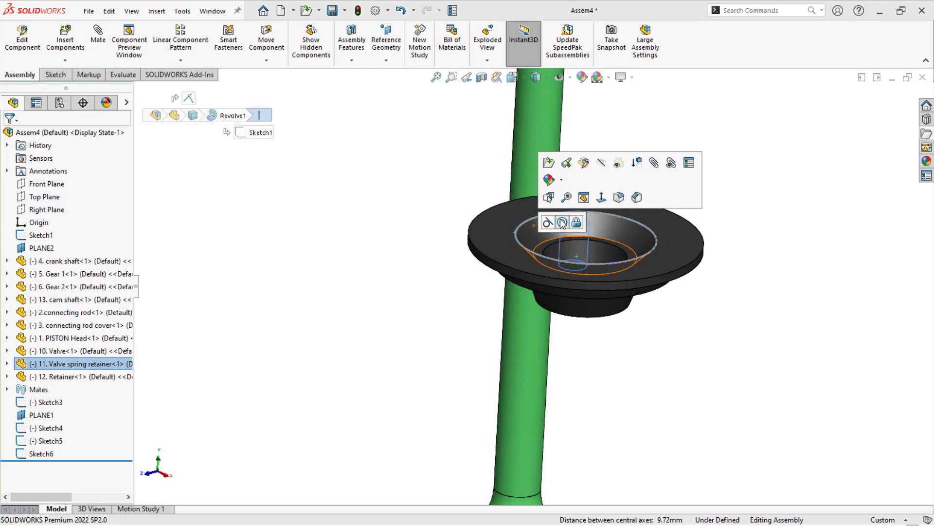
pyautogui.click(562, 222)
# - Mate the Retainer's bottom ring face coincident with the shoulder face below the valve stem's upper groove
pyautogui.scroll(3, 470, 264)
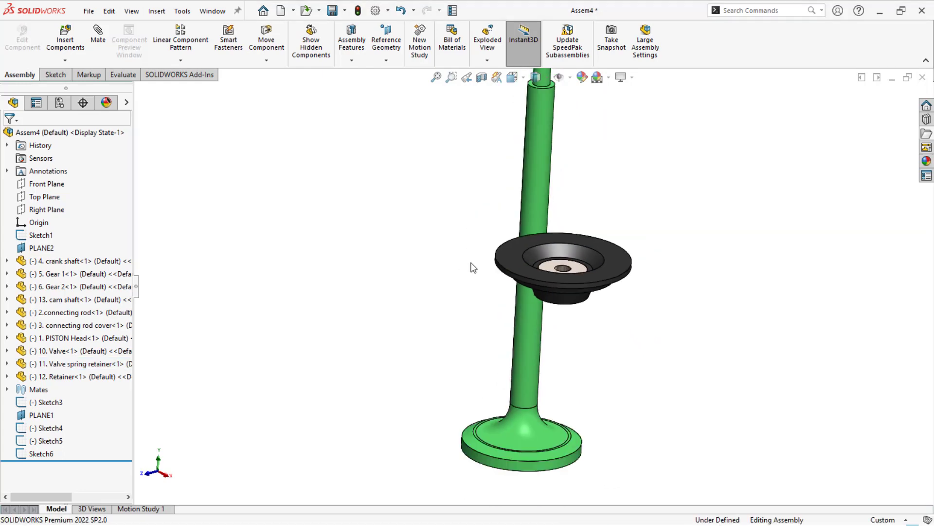
pyautogui.moveTo(470, 263); pyautogui.dragTo(466, 217, button='middle')
pyautogui.scroll(2, 465, 217)
pyautogui.scroll(-4, 565, 295)
pyautogui.scroll(2, 546, 301)
pyautogui.moveTo(517, 280); pyautogui.dragTo(526, 255, button='middle')
pyautogui.scroll(-3, 521, 320)
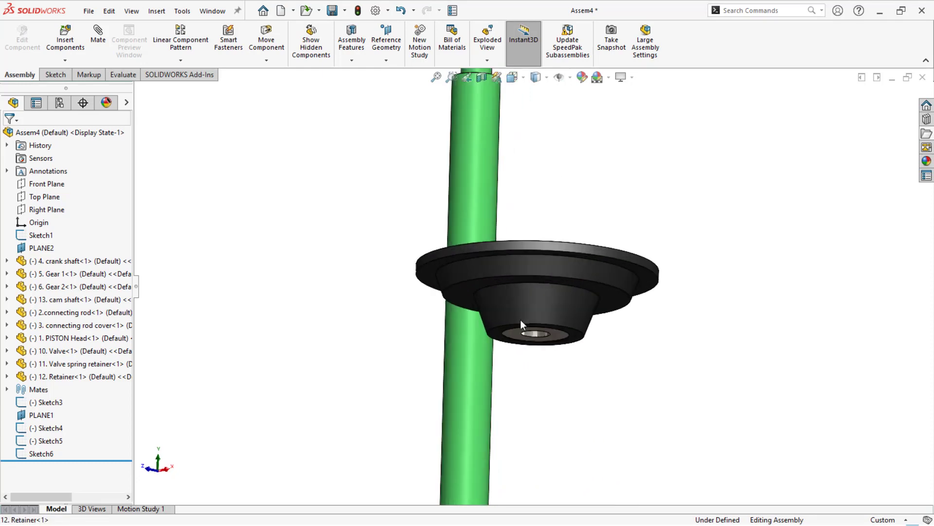
pyautogui.click(501, 339)
pyautogui.scroll(3, 502, 339)
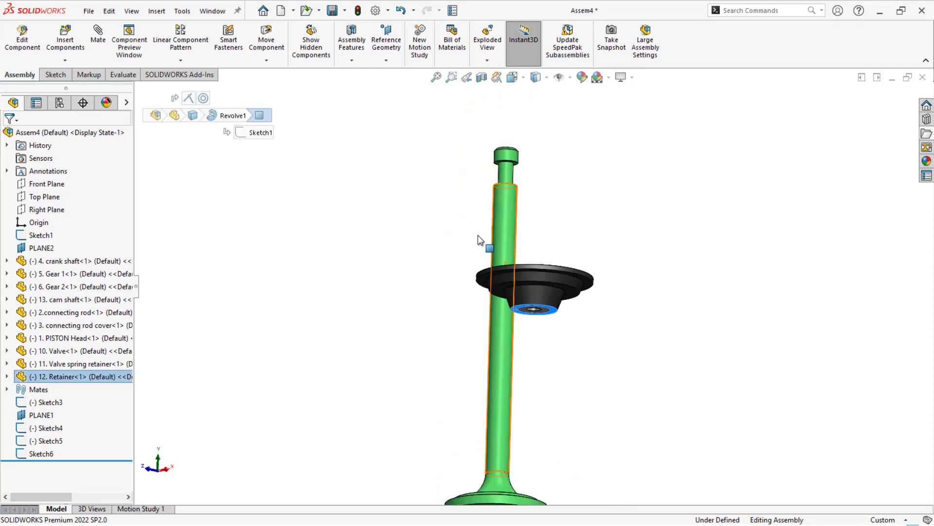
pyautogui.keyDown('ctrl'); pyautogui.click(506, 187); pyautogui.keyUp('ctrl')
pyautogui.scroll(-5, 503, 187)
pyautogui.keyDown('ctrl'); pyautogui.click(503, 197); pyautogui.keyUp('ctrl')
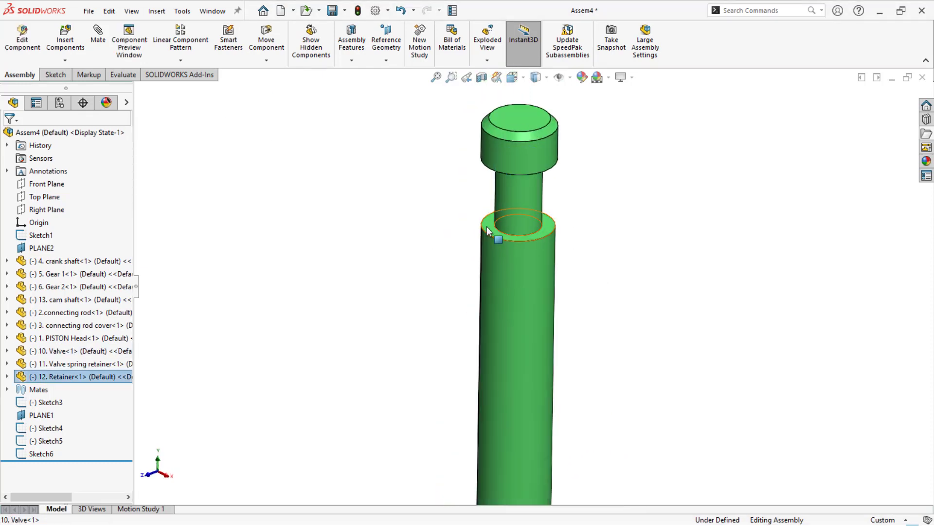
pyautogui.keyDown('ctrl'); pyautogui.click(487, 226); pyautogui.keyUp('ctrl')
pyautogui.click(520, 216)
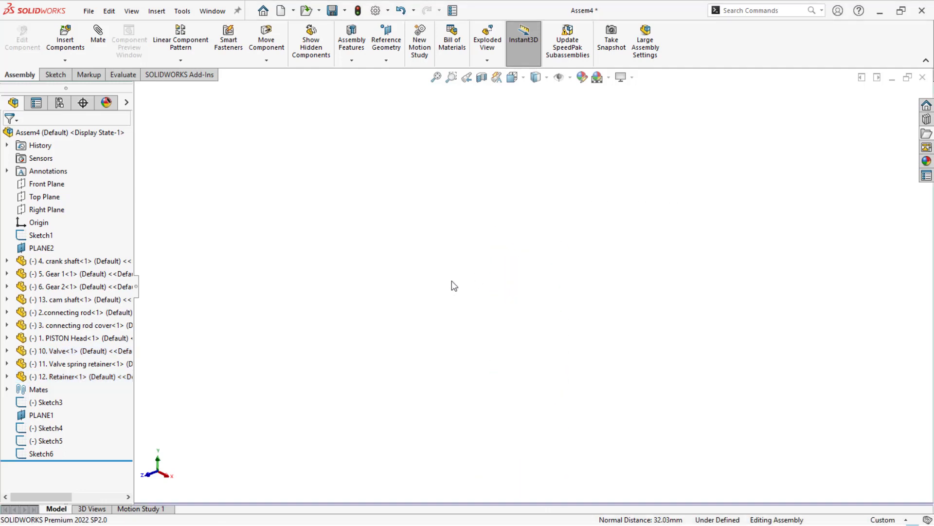
# - Mate the valve spring retainer's bore concentric with the cylindrical face of the valve stem
pyautogui.scroll(-3, 539, 381)
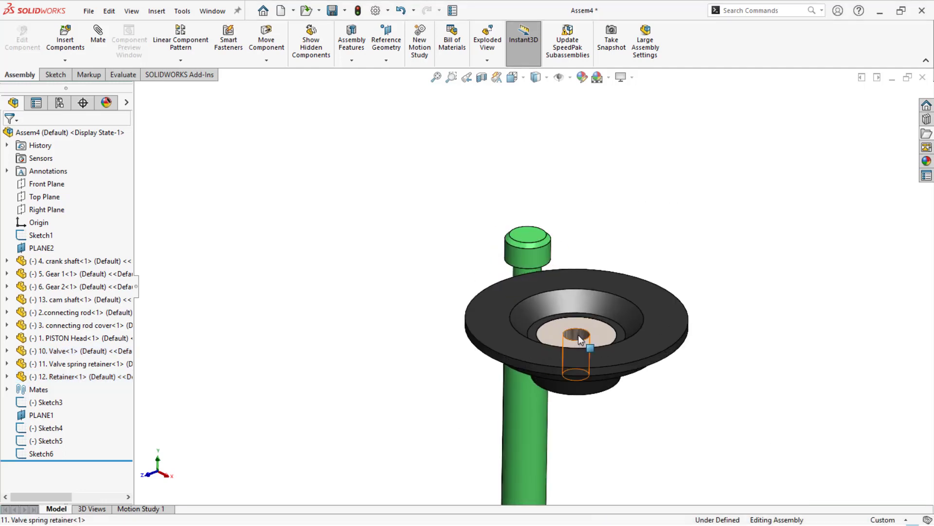
pyautogui.click(578, 335)
pyautogui.keyDown('ctrl'); pyautogui.click(541, 397); pyautogui.keyUp('ctrl')
pyautogui.click(609, 393)
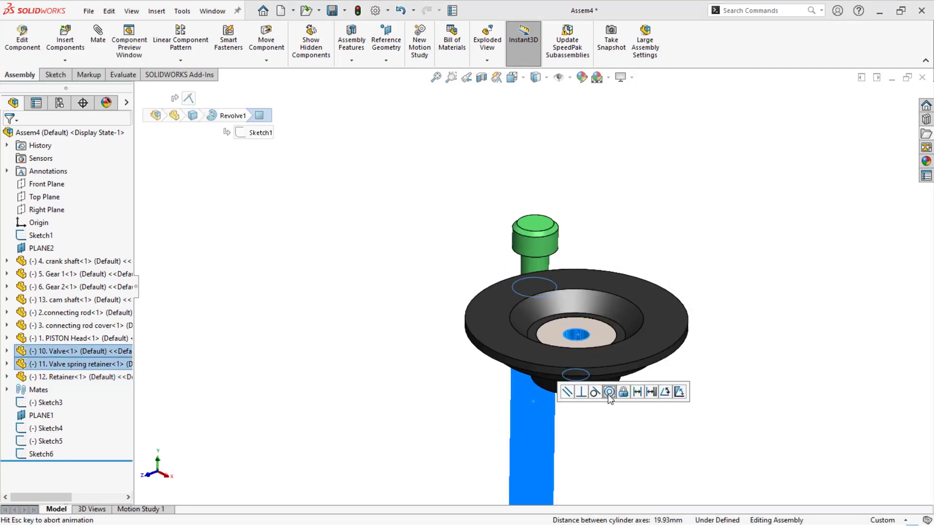
pyautogui.click(366, 320)
# - Move the valve with its retainers next to the vertical layout lines above the piston head
pyautogui.scroll(5, 430, 319)
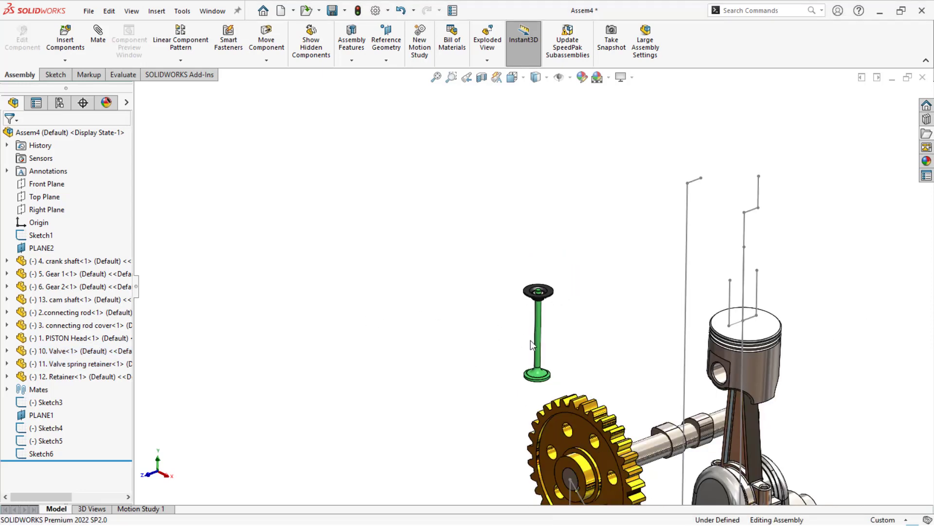
pyautogui.moveTo(540, 348); pyautogui.dragTo(708, 272)
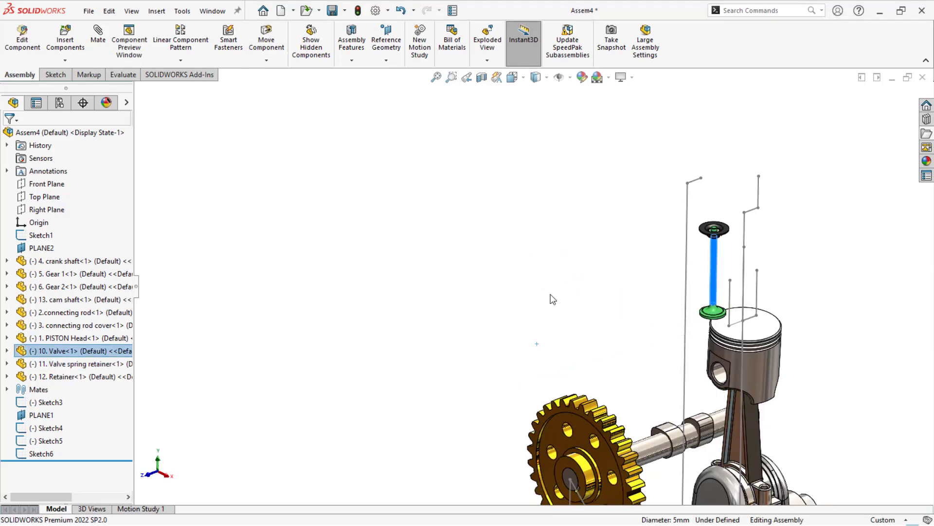
# - Group the Valve, Valve spring retainer and Retainer into a new subassembly
pyautogui.scroll(-2, 707, 269)
pyautogui.click(56, 379)
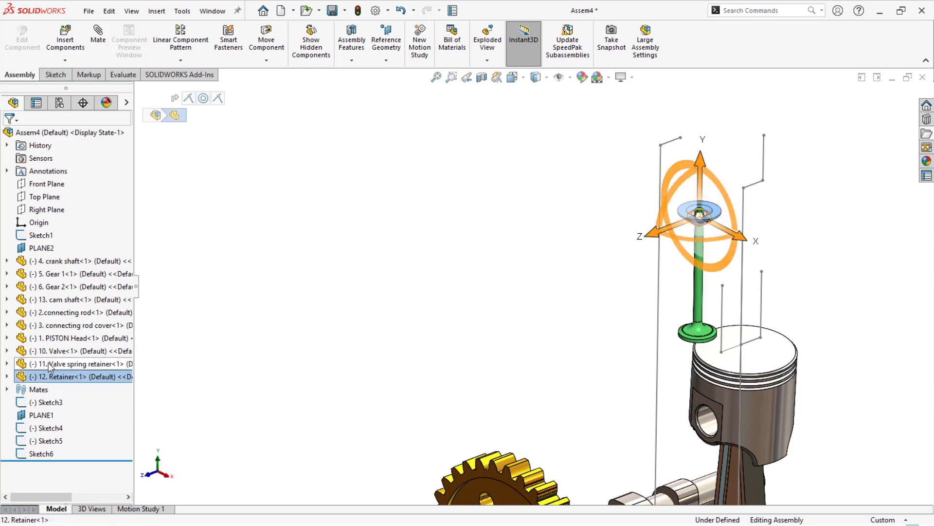
pyautogui.keyDown('ctrl'); pyautogui.click(49, 364); pyautogui.keyUp('ctrl')
pyautogui.keyDown('ctrl'); pyautogui.click(44, 352); pyautogui.keyUp('ctrl')
pyautogui.rightClick(44, 355)
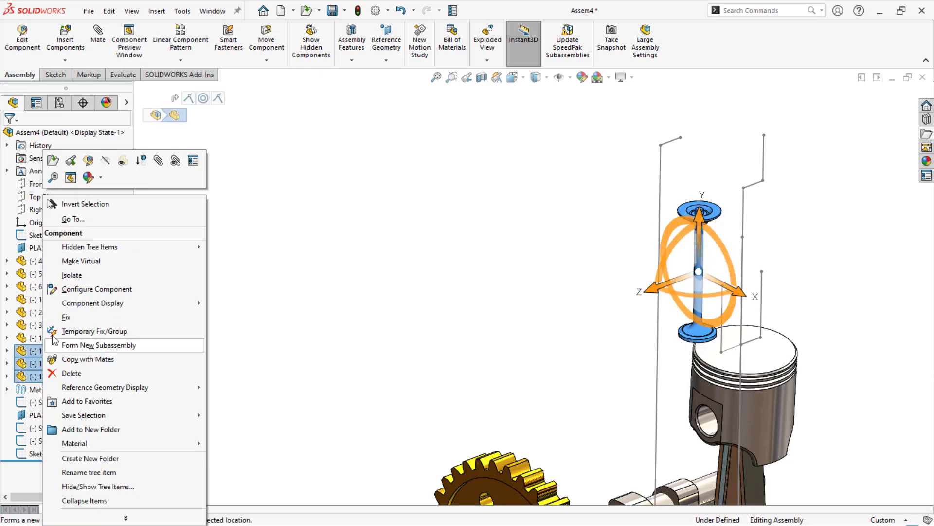
pyautogui.click(87, 346)
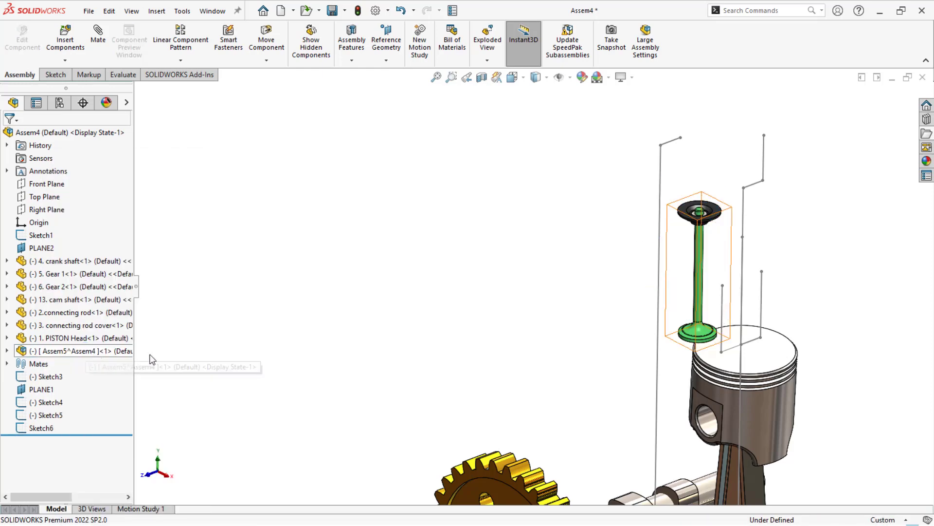
# - Place a second copy of the valve subassembly beside the first one
pyautogui.click(78, 351)
pyautogui.keyDown('ctrl'); pyautogui.moveTo(78, 351); pyautogui.dragTo(601, 263); pyautogui.keyUp('ctrl')
pyautogui.click(418, 285)
pyautogui.scroll(-2, 827, 275)
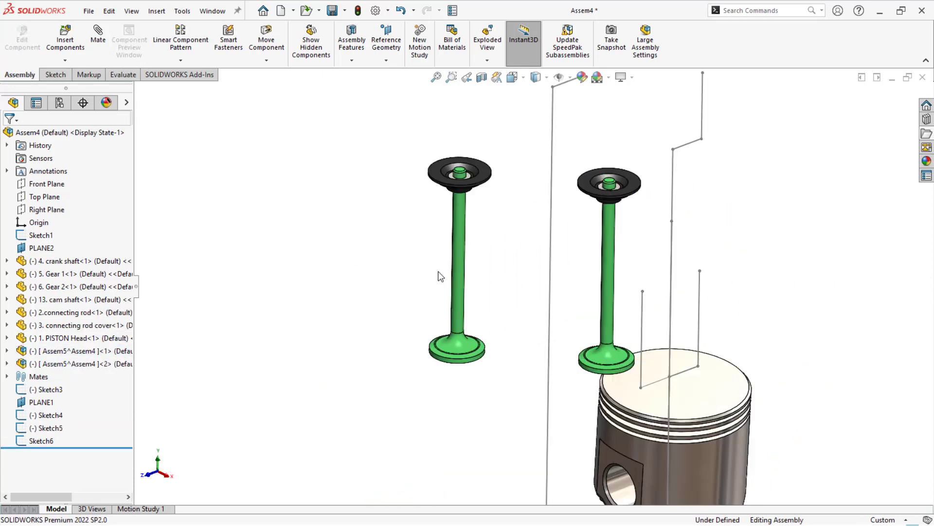
# - Mate the copied valve's stem concentric with the rear short vertical layout line above the piston head
pyautogui.click(450, 270)
pyautogui.keyDown('ctrl'); pyautogui.click(699, 309); pyautogui.keyUp('ctrl')
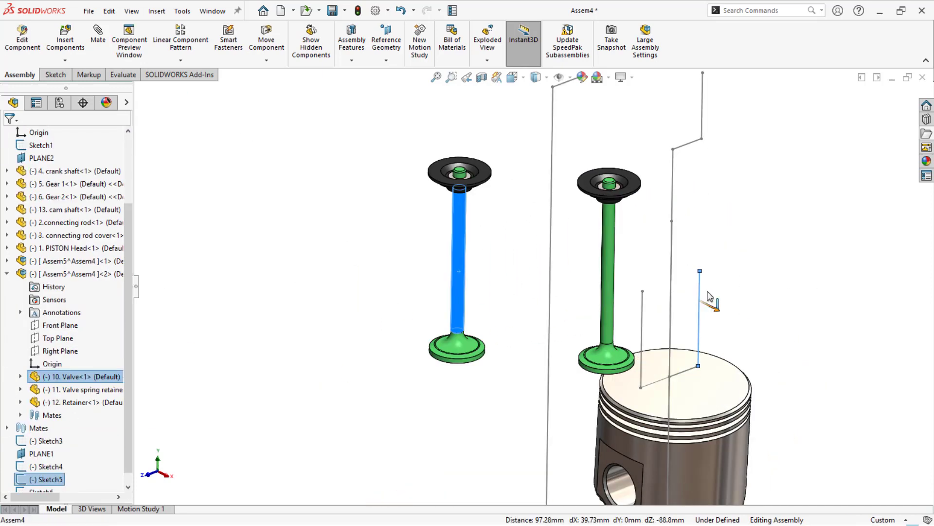
pyautogui.click(788, 290)
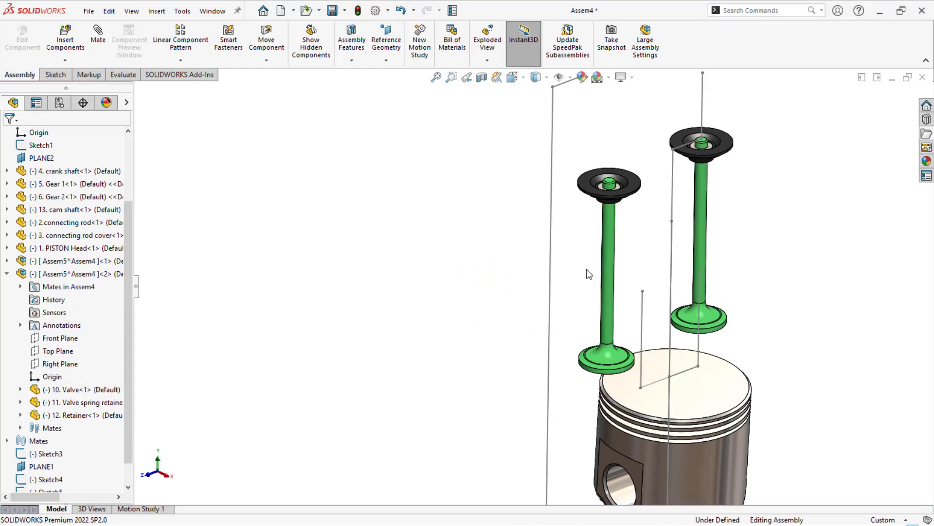
# - Mate the original valve's stem concentric with the front short vertical layout line above the piston head
pyautogui.click(606, 275)
pyautogui.keyDown('ctrl'); pyautogui.click(643, 308); pyautogui.keyUp('ctrl')
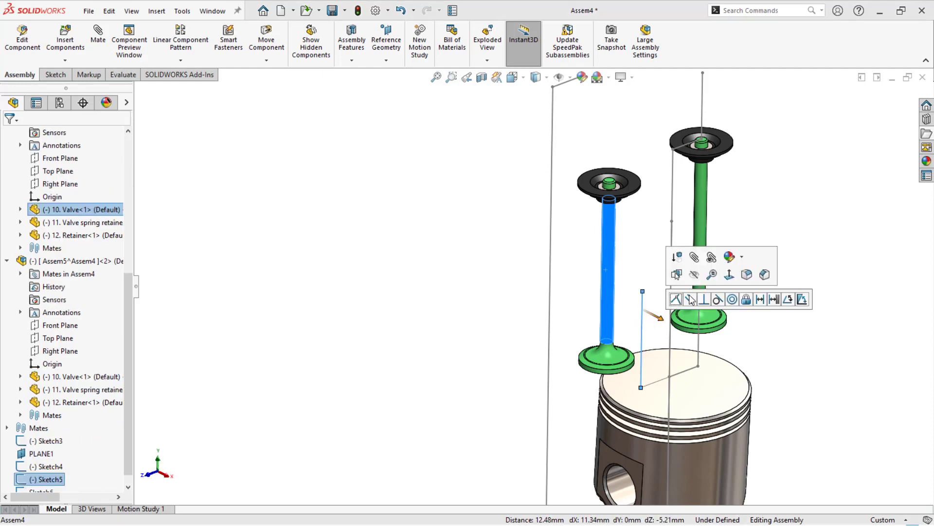
pyautogui.click(729, 301)
pyautogui.click(395, 284)
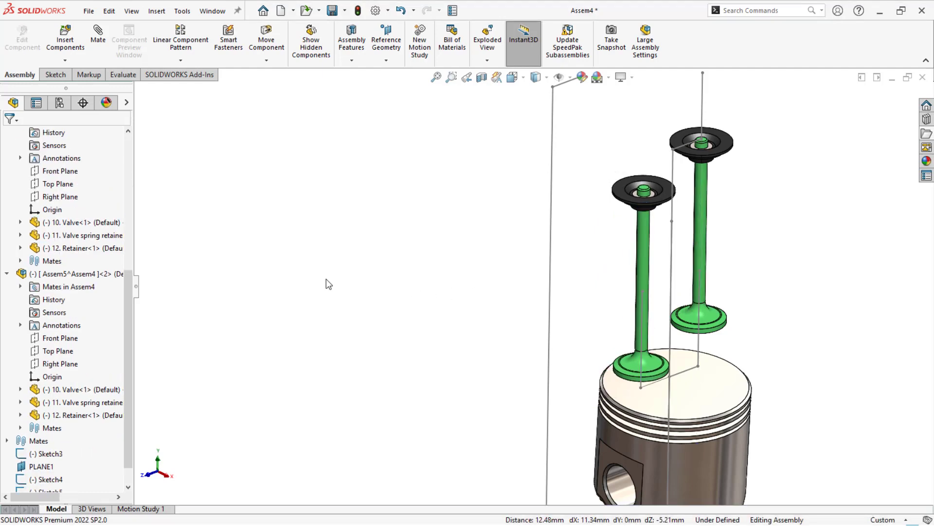
# - On PLANE1, sketch a slanted 300 mm line from the crank centre and a 40 mm horizontal line from its upper end
pyautogui.scroll(3, 341, 282)
pyautogui.moveTo(368, 285)
pyautogui.mouseDown(button='middle')
pyautogui.moveTo(371, 269)
pyautogui.moveTo(442, 246)
pyautogui.moveTo(415, 241)
pyautogui.mouseUp(button='middle')
pyautogui.click(575, 221)
pyautogui.click(407, 263)
pyautogui.click(39, 441)
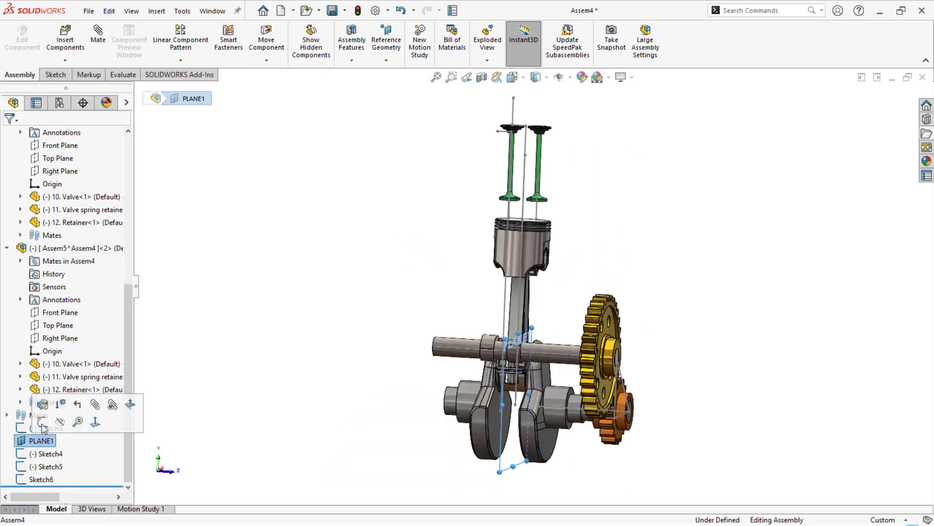
pyautogui.click(43, 422)
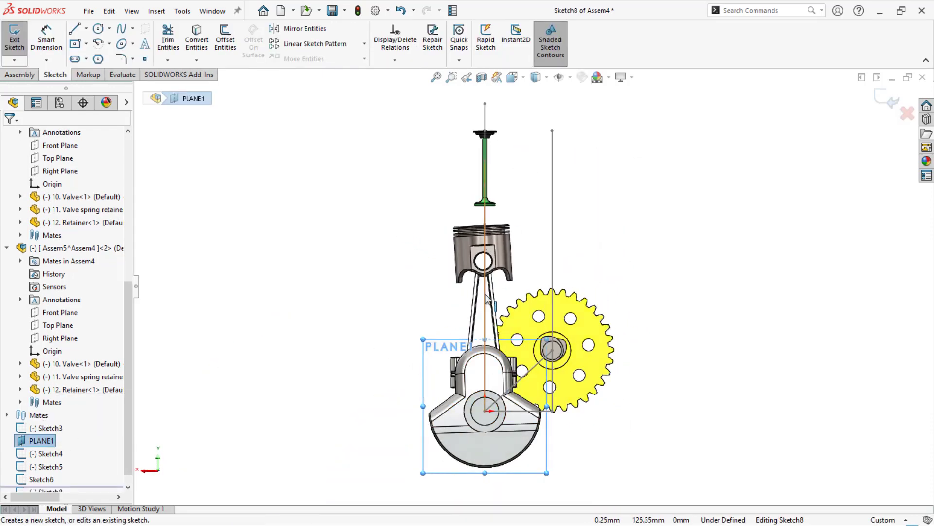
pyautogui.press('l')
pyautogui.click(485, 412)
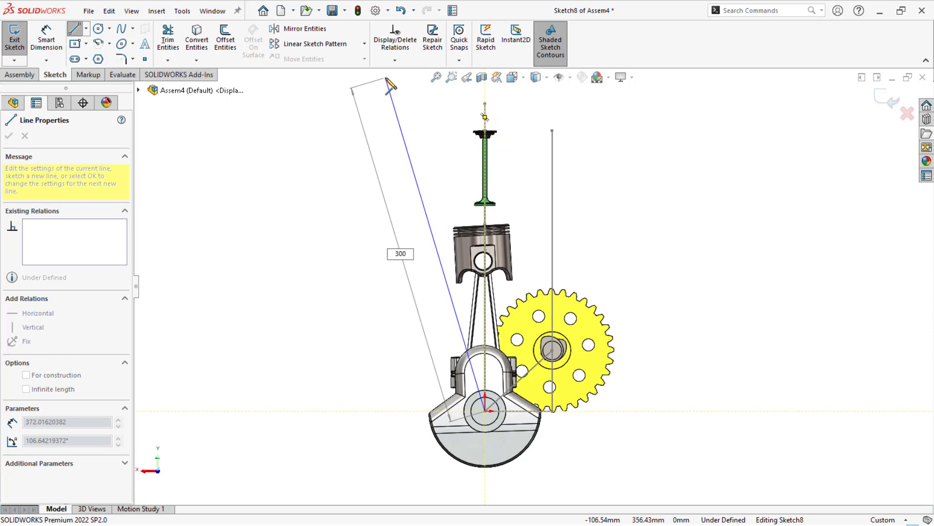
pyautogui.press('Return')
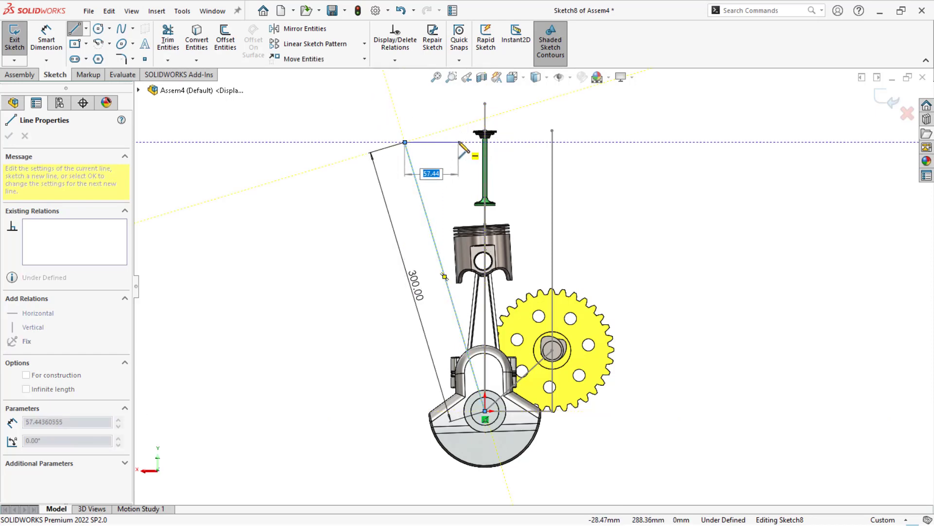
pyautogui.write('40')
pyautogui.press('Return')
pyautogui.press('Escape')
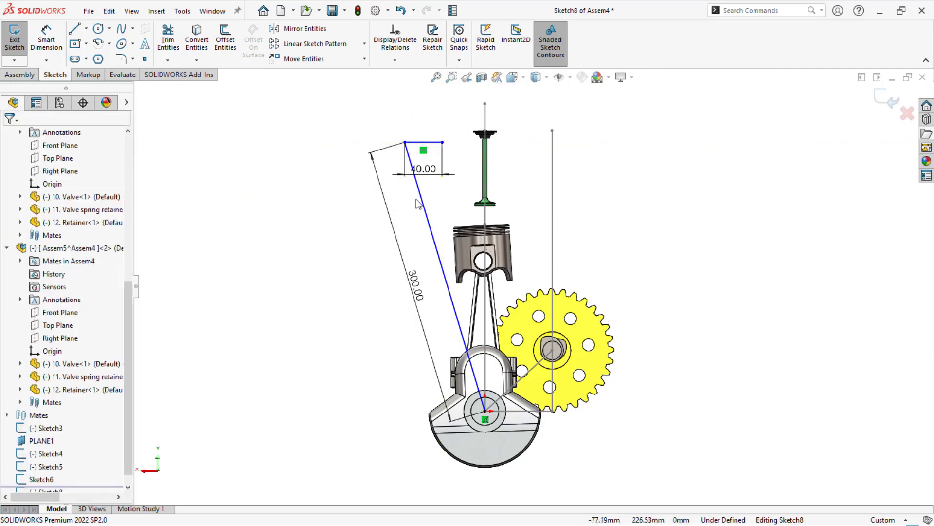
# - Make the 300 mm line vertical and finish the sketch
pyautogui.click(424, 204)
pyautogui.click(542, 162)
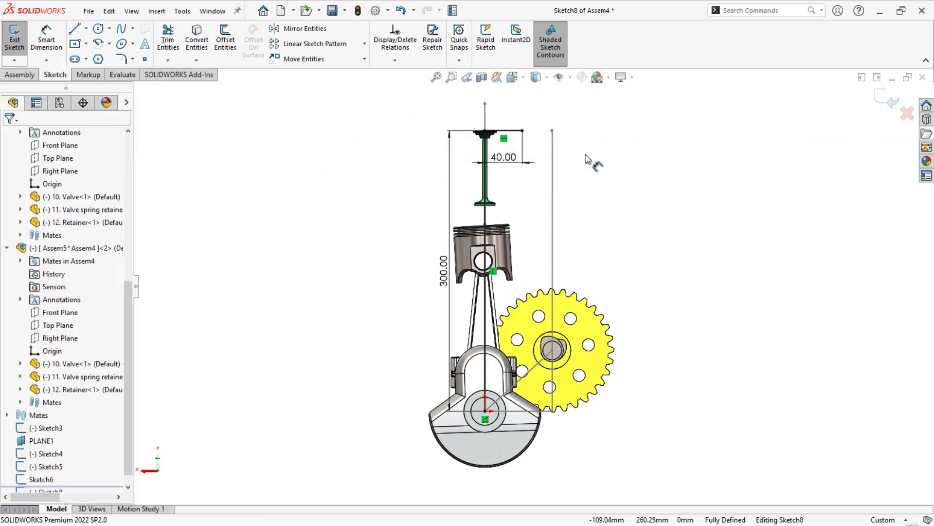
pyautogui.click(884, 103)
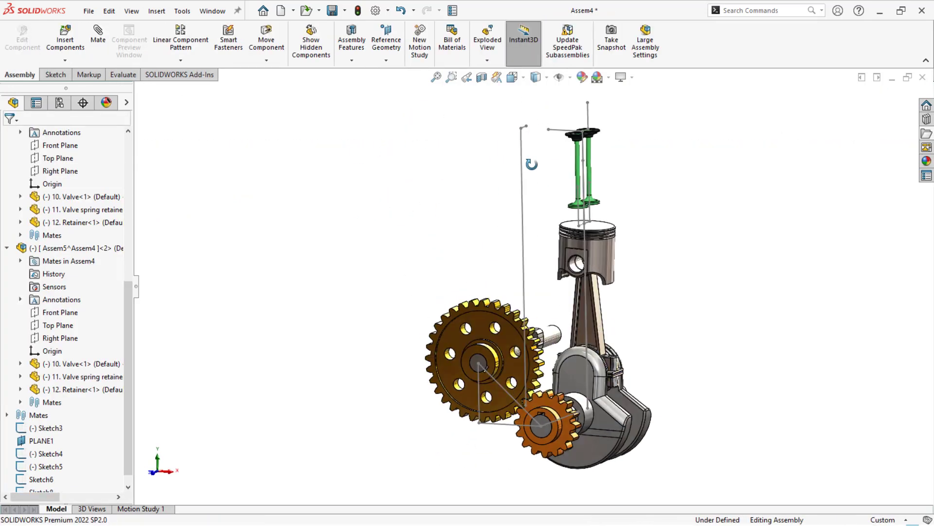
# - Insert the 9. shaft part beside the valves and rotate it roughly in line with the cam shaft direction
pyautogui.moveTo(873, 184); pyautogui.dragTo(668, 202, button='middle')
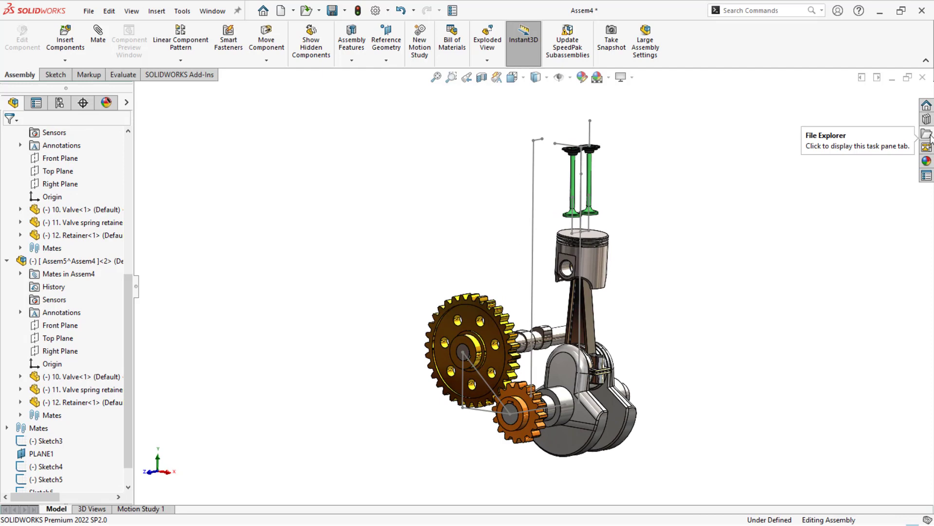
pyautogui.click(928, 135)
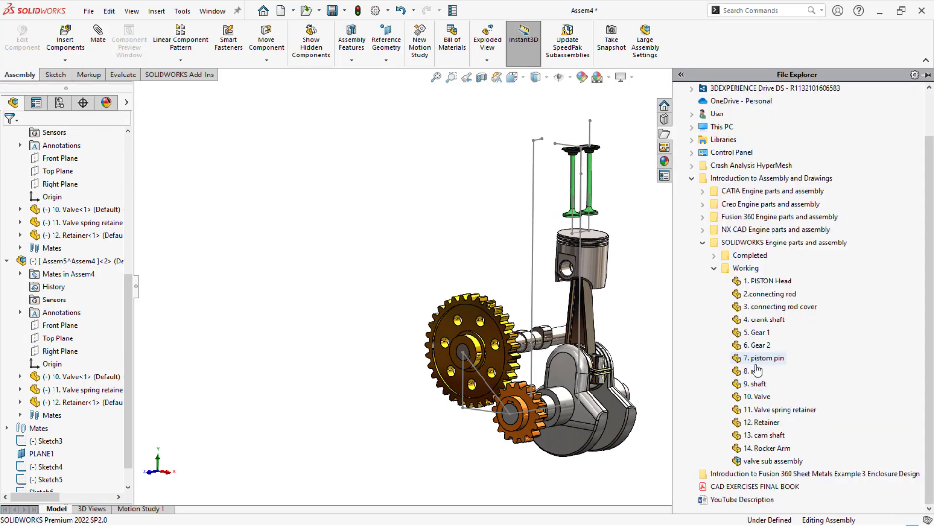
pyautogui.moveTo(757, 385); pyautogui.dragTo(487, 213)
pyautogui.scroll(-3, 498, 164)
pyautogui.click(539, 192)
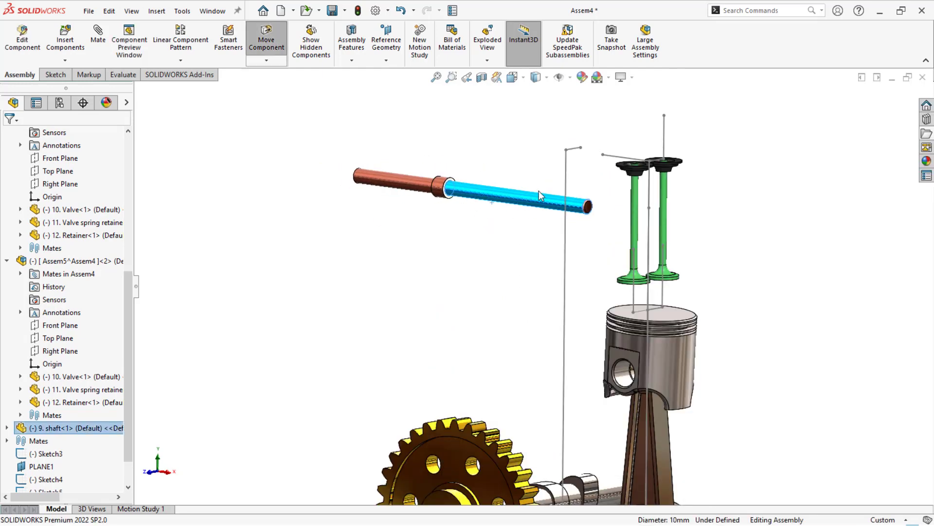
pyautogui.moveTo(609, 195); pyautogui.dragTo(613, 233, button='right')
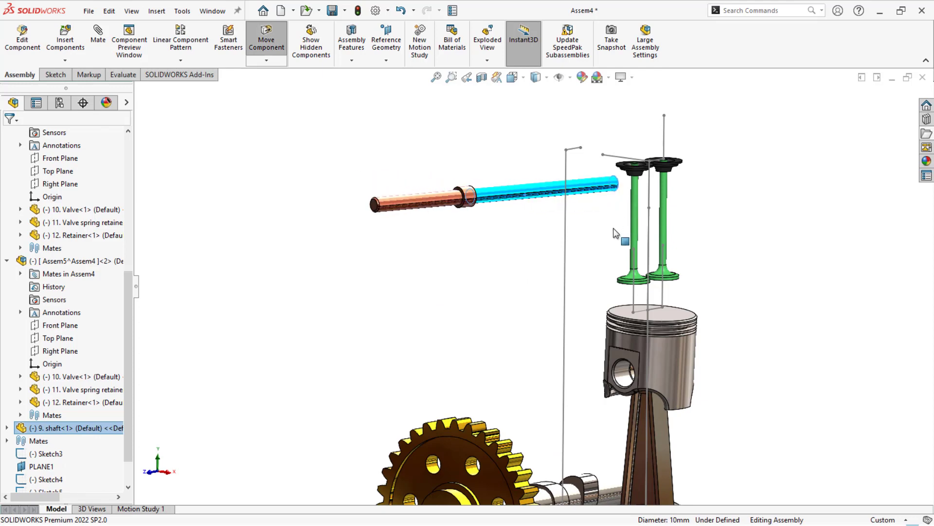
pyautogui.click(517, 255)
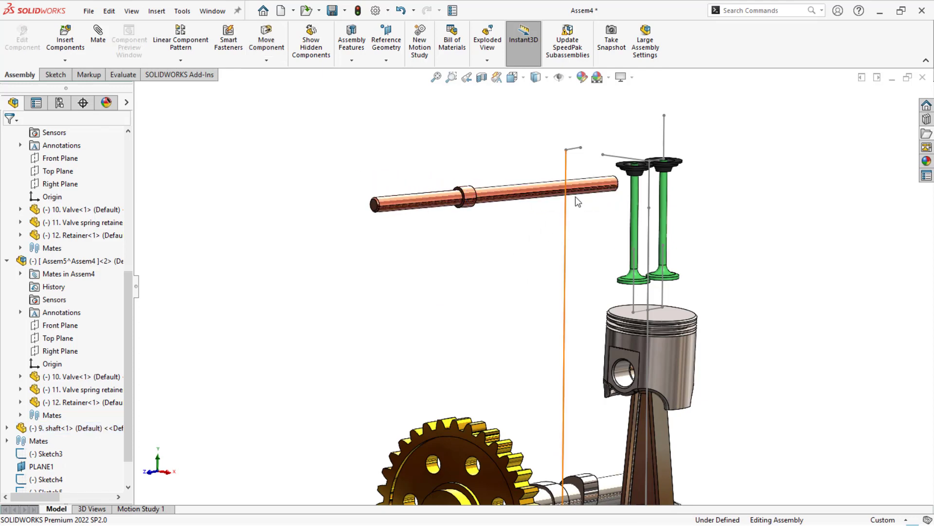
# - Mate the shaft's cylindrical face concentric with the free endpoint of the 40 mm layout line
pyautogui.click(603, 156)
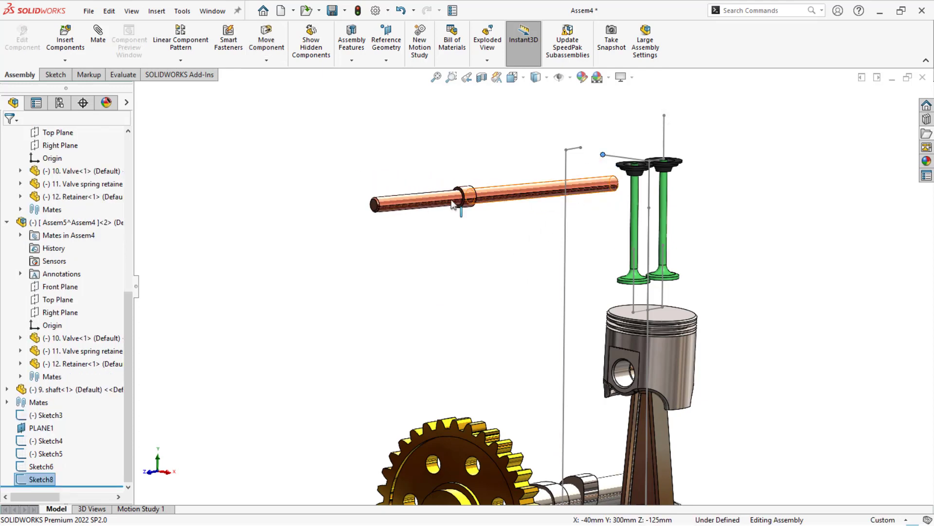
pyautogui.keyDown('ctrl'); pyautogui.click(414, 209); pyautogui.keyUp('ctrl')
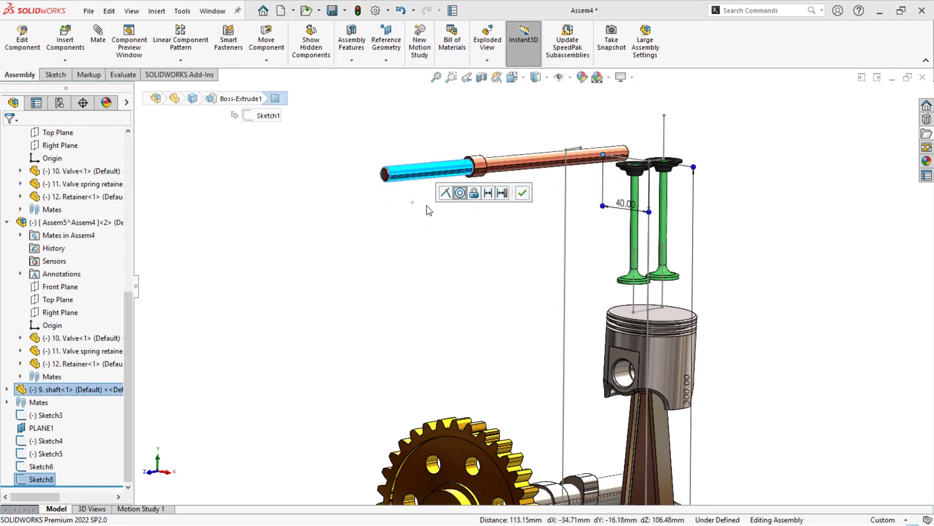
pyautogui.moveTo(422, 179); pyautogui.dragTo(556, 176)
pyautogui.click(452, 252)
# - Mate the shaft's cylindrical face parallel to the Sketch3 layout line running along the crankshaft axis
pyautogui.scroll(2, 450, 250)
pyautogui.moveTo(449, 248); pyautogui.dragTo(461, 344, button='middle')
pyautogui.scroll(2, 456, 340)
pyautogui.click(551, 423)
pyautogui.keyDown('ctrl'); pyautogui.click(520, 273); pyautogui.keyUp('ctrl')
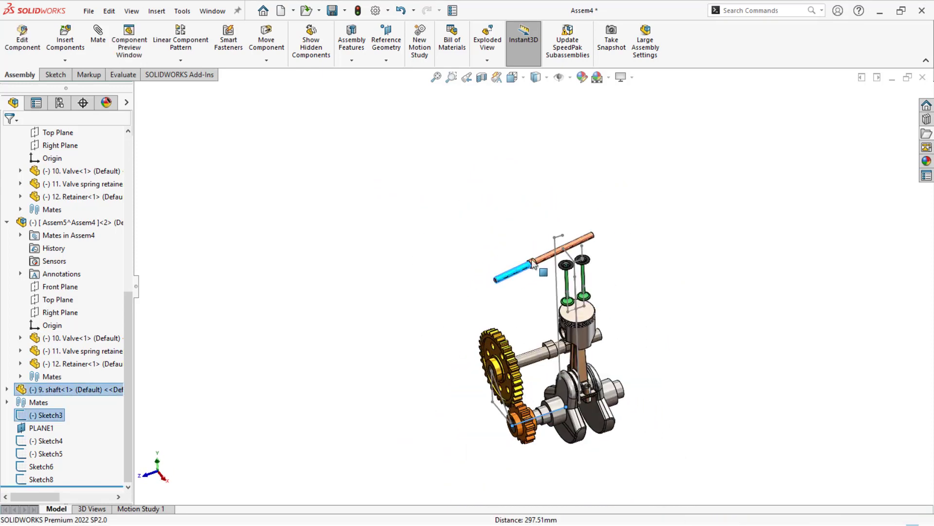
pyautogui.click(566, 264)
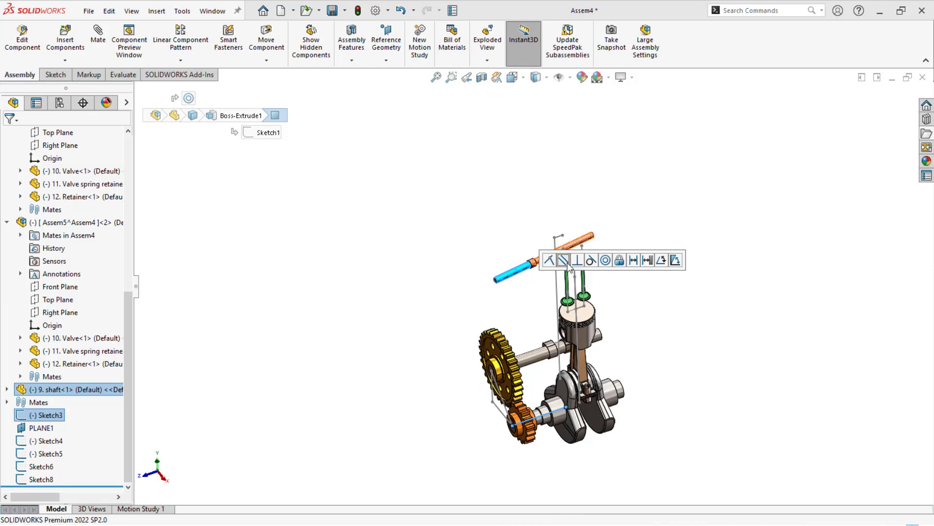
pyautogui.click(390, 297)
# - Slide the shaft along its axis over the valves
pyautogui.scroll(-3, 520, 278)
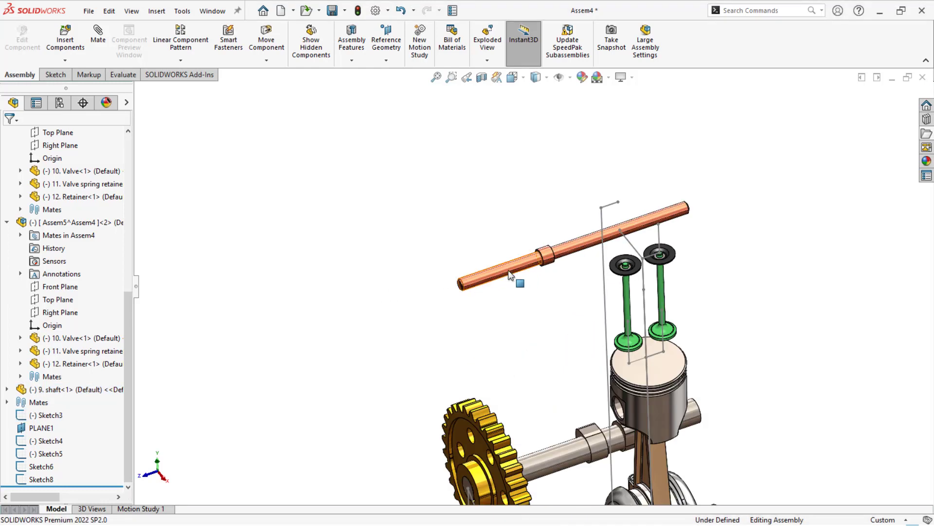
pyautogui.moveTo(511, 274); pyautogui.dragTo(557, 260)
pyautogui.click(556, 348)
# - Centre the shaft's collar between the two inner web faces of the crank shaft with a width mate
pyautogui.moveTo(614, 361); pyautogui.dragTo(564, 278, button='middle')
pyautogui.scroll(-2, 575, 245)
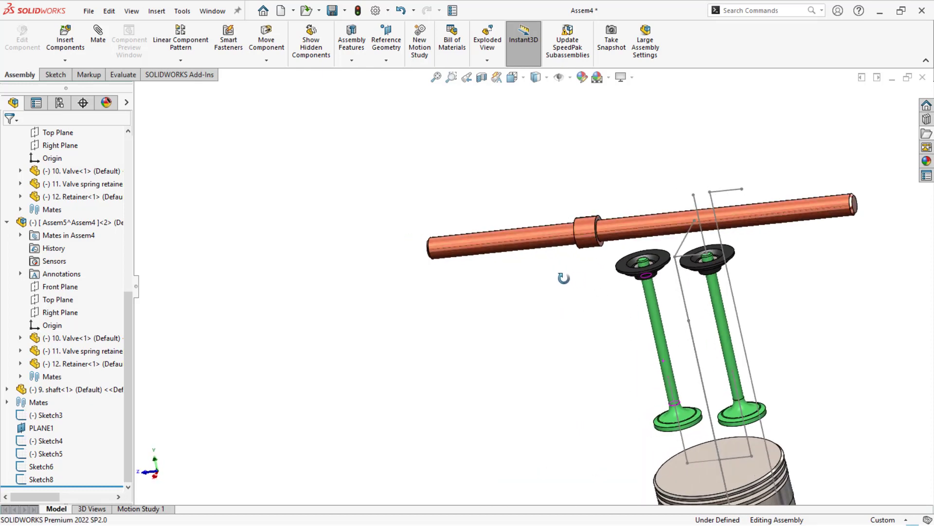
pyautogui.scroll(-2, 605, 251)
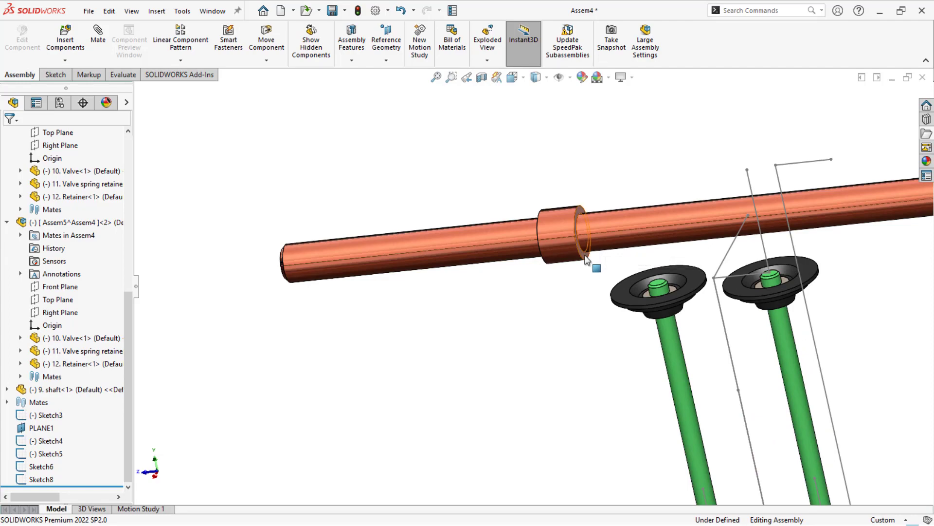
pyautogui.click(586, 259)
pyautogui.moveTo(586, 260); pyautogui.dragTo(573, 256, button='middle')
pyautogui.scroll(5, 605, 375)
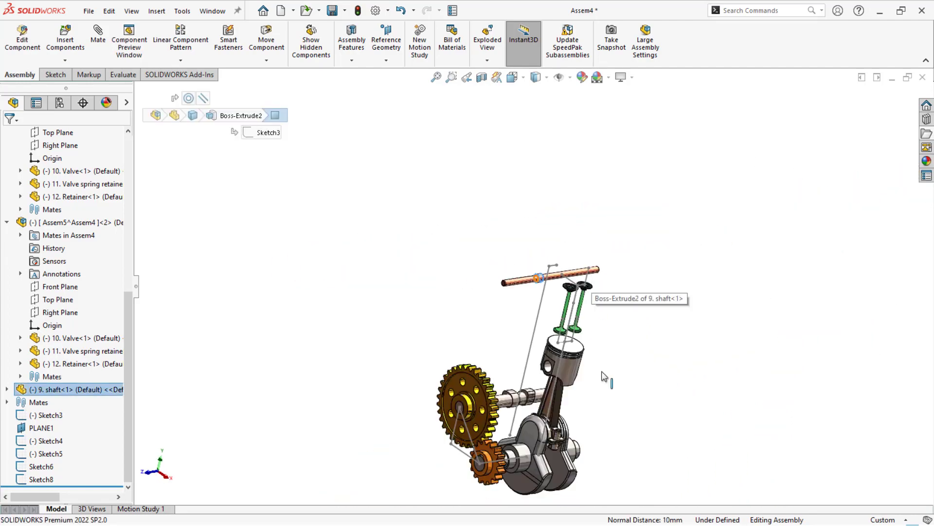
pyautogui.scroll(-2, 524, 432)
pyautogui.scroll(2, 507, 398)
pyautogui.scroll(-4, 507, 393)
pyautogui.click(542, 360)
pyautogui.moveTo(542, 360); pyautogui.dragTo(492, 345, button='middle')
pyautogui.click(492, 345)
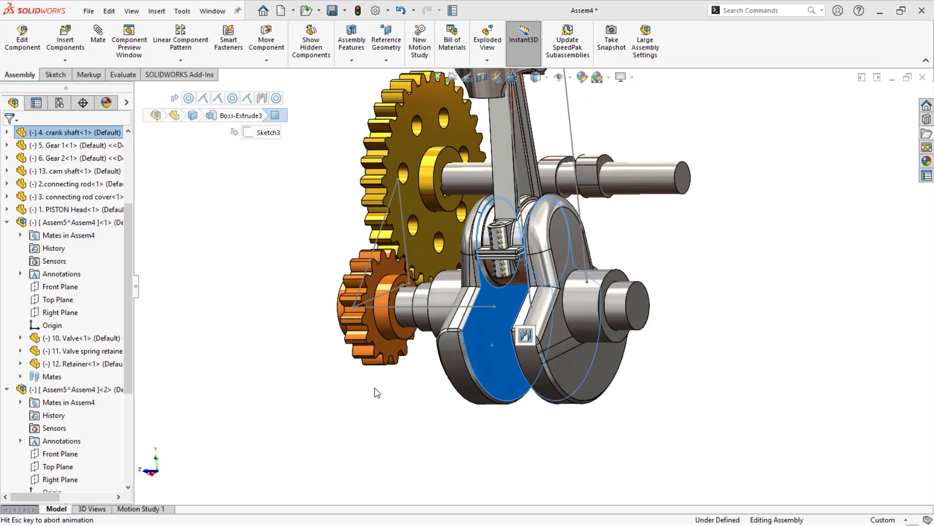
pyautogui.click(565, 339)
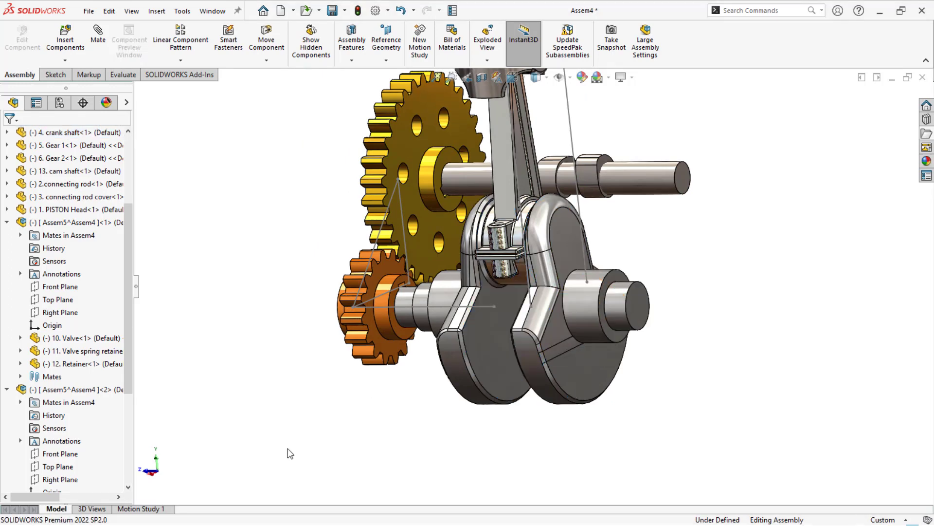
# - Insert the 14. Rocker Arm part below the shaft's front end and adjust its orientation
pyautogui.scroll(4, 365, 338)
pyautogui.scroll(-3, 497, 213)
pyautogui.moveTo(585, 92); pyautogui.dragTo(596, 119, button='middle')
pyautogui.press('f')
pyautogui.moveTo(493, 201); pyautogui.dragTo(514, 193, button='middle')
pyautogui.click(927, 135)
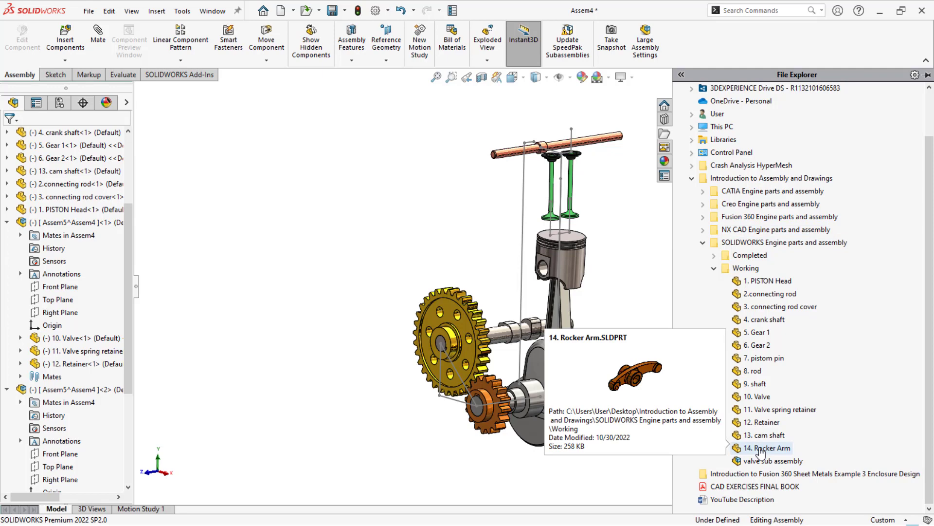
pyautogui.moveTo(765, 450); pyautogui.dragTo(469, 190)
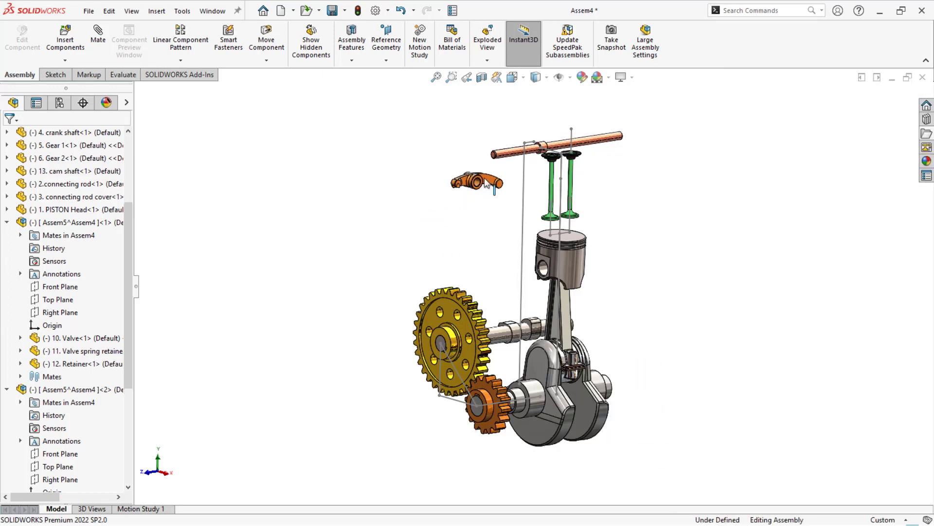
pyautogui.scroll(-3, 485, 182)
pyautogui.moveTo(470, 240); pyautogui.dragTo(358, 283, button='right')
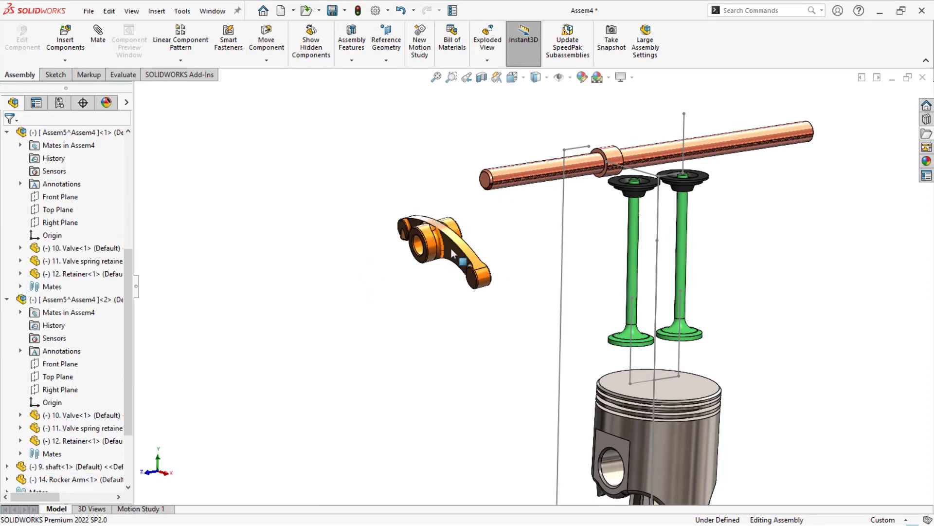
# - Place a second copy of the Rocker Arm between the first one and the valves
pyautogui.keyDown('ctrl'); pyautogui.moveTo(454, 249); pyautogui.dragTo(536, 229); pyautogui.keyUp('ctrl')
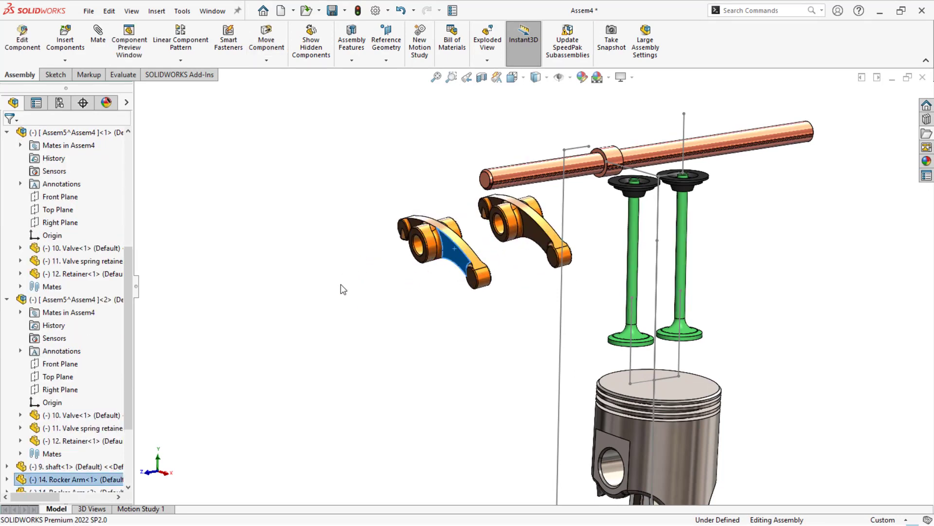
pyautogui.click(340, 286)
pyautogui.scroll(-2, 495, 232)
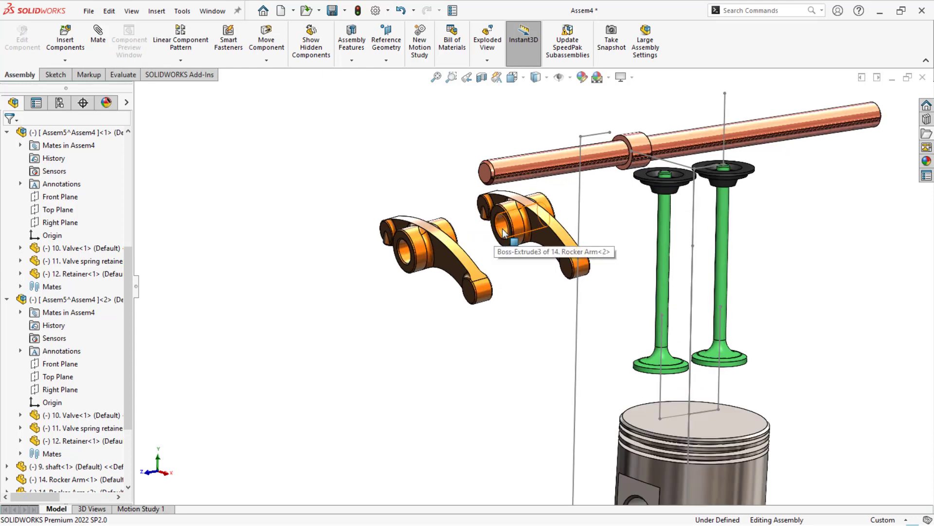
# - Mate both rocker arms concentric with the shaft, placing them on its front end ahead of the collar
pyautogui.keyDown('alt'); pyautogui.moveTo(503, 229); pyautogui.dragTo(542, 172); pyautogui.keyUp('alt')
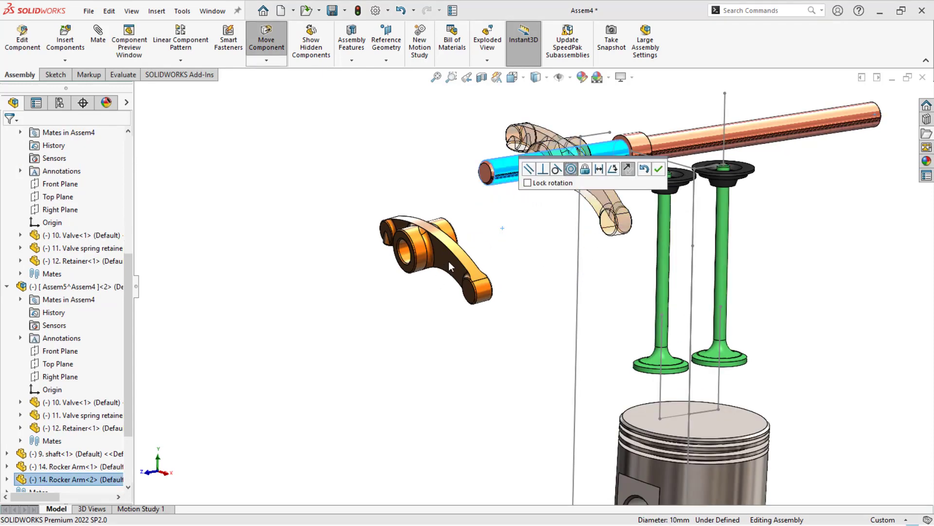
pyautogui.click(658, 169)
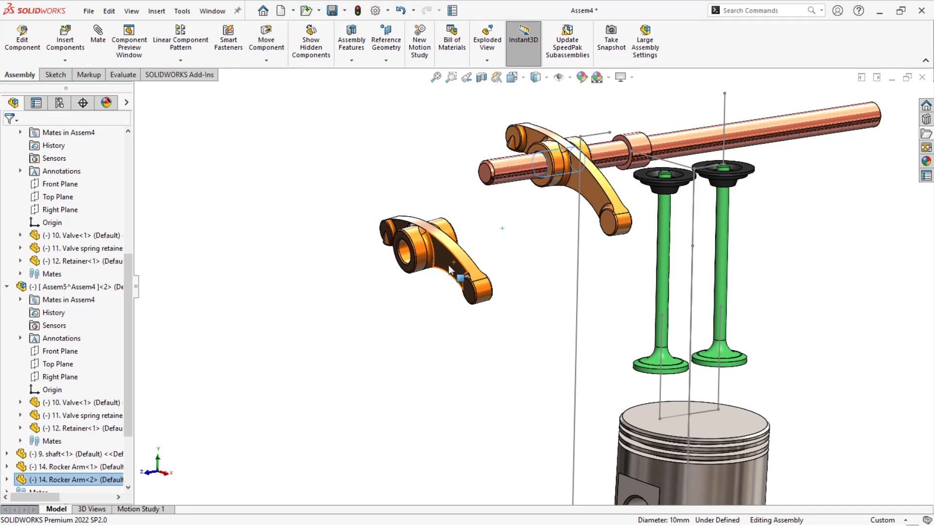
pyautogui.keyDown('alt'); pyautogui.moveTo(409, 257); pyautogui.dragTo(504, 180); pyautogui.keyUp('alt')
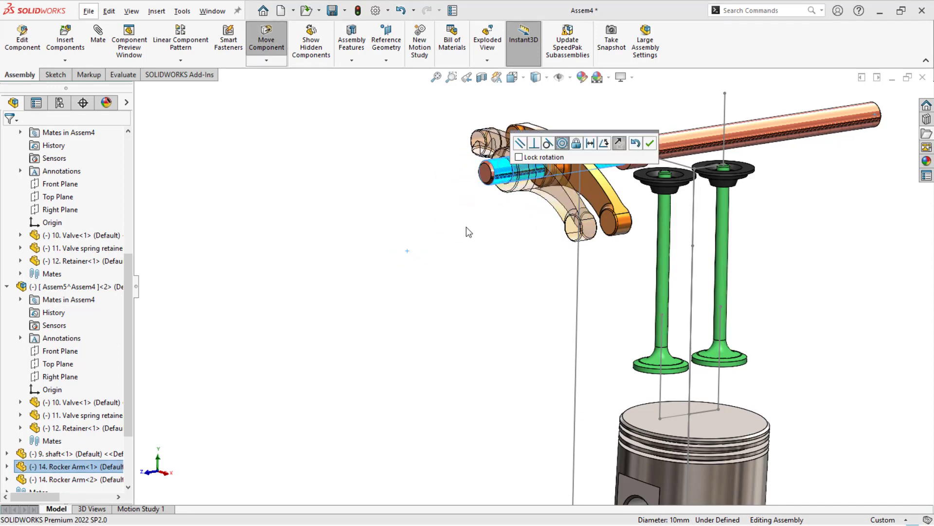
pyautogui.click(650, 143)
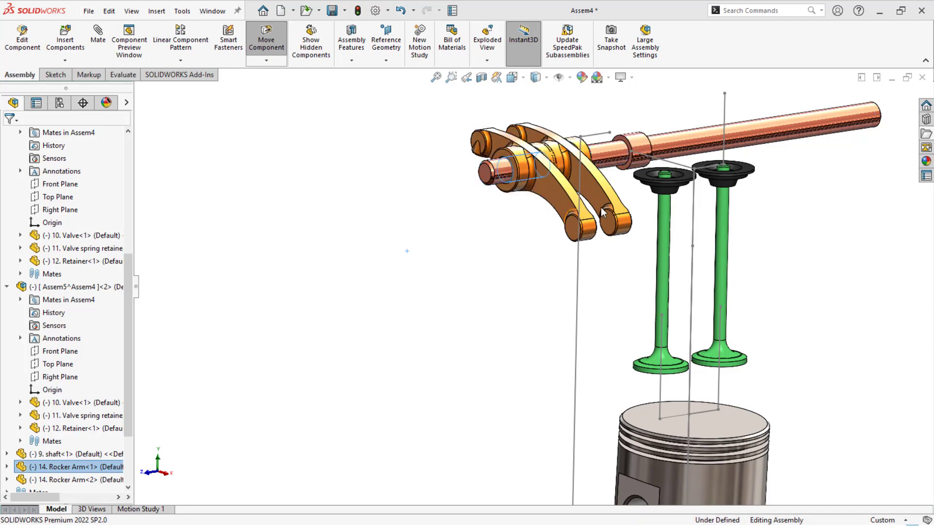
# - Slide the second rocker arm past the shaft's collar and mate its hub end face coincident with the collar's adjacent face
pyautogui.moveTo(603, 199); pyautogui.dragTo(706, 150)
pyautogui.scroll(-4, 706, 127)
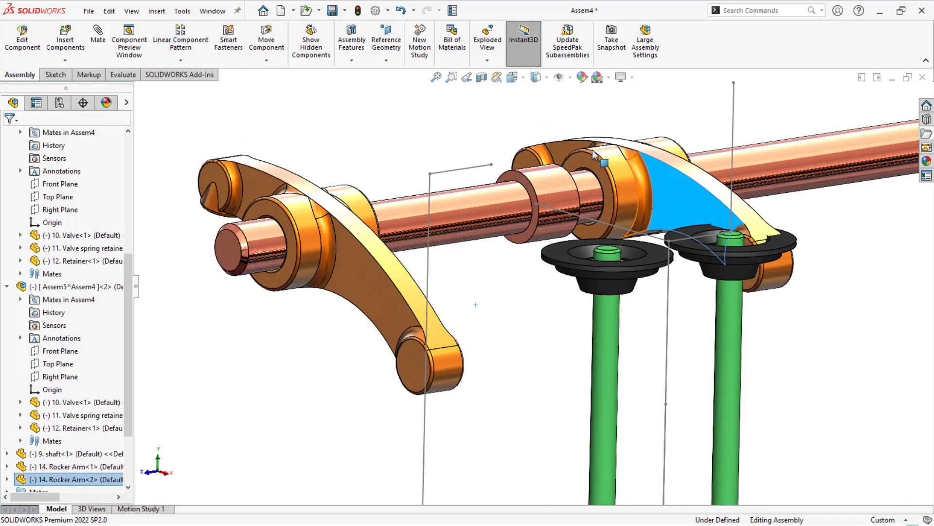
pyautogui.click(591, 162)
pyautogui.moveTo(591, 162); pyautogui.dragTo(543, 170, button='middle')
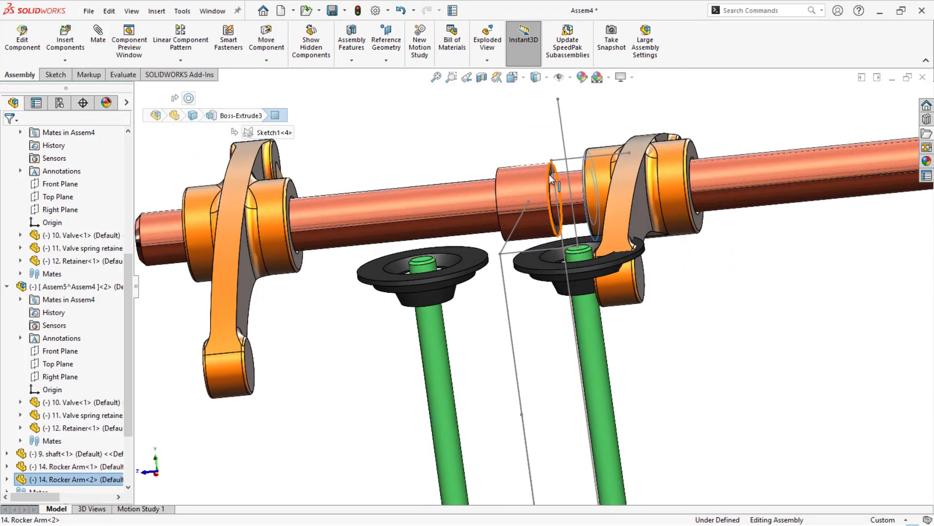
pyautogui.scroll(-3, 551, 178)
pyautogui.keyDown('ctrl'); pyautogui.click(547, 210); pyautogui.keyUp('ctrl')
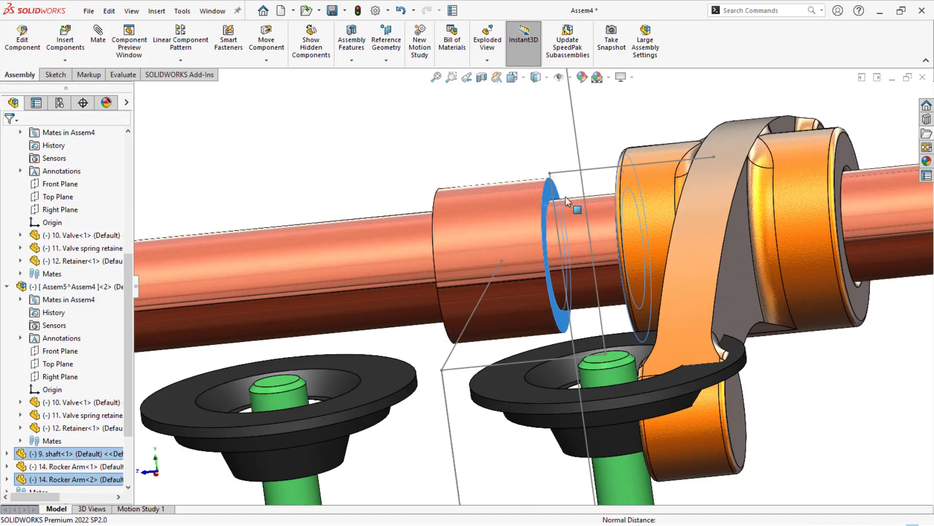
pyautogui.click(407, 171)
pyautogui.scroll(3, 406, 166)
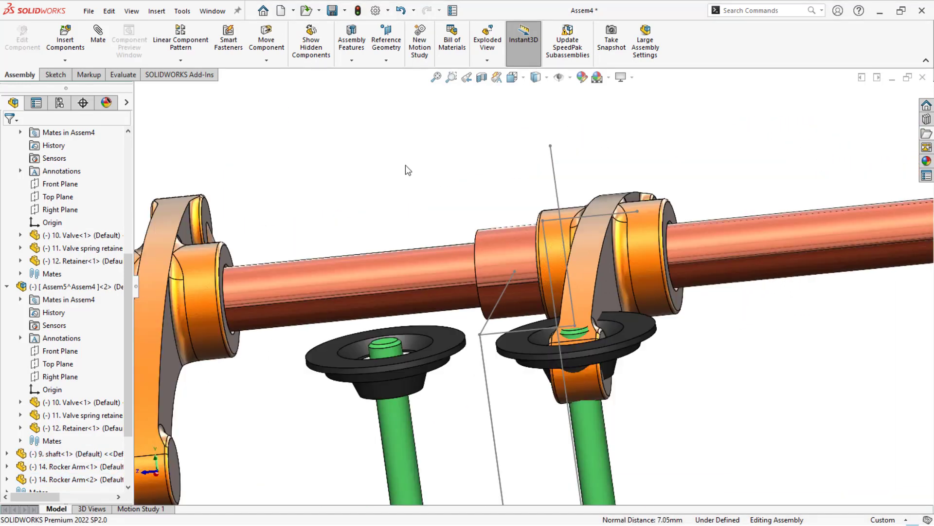
# - Mate the first rocker arm's hub end face coincident with the opposite face of the shaft's collar
pyautogui.scroll(-3, 296, 277)
pyautogui.click(312, 266)
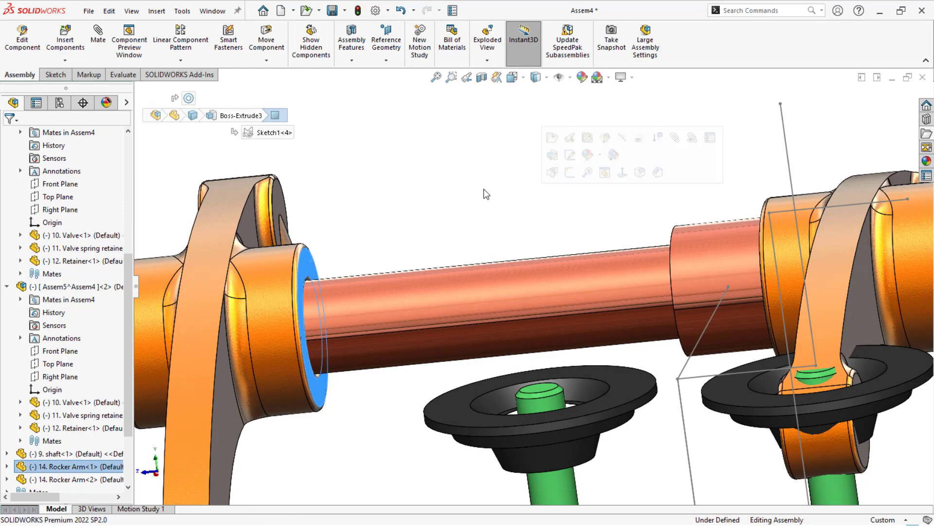
pyautogui.moveTo(485, 194); pyautogui.dragTo(573, 234, button='middle')
pyautogui.keyDown('ctrl'); pyautogui.click(630, 239); pyautogui.keyUp('ctrl')
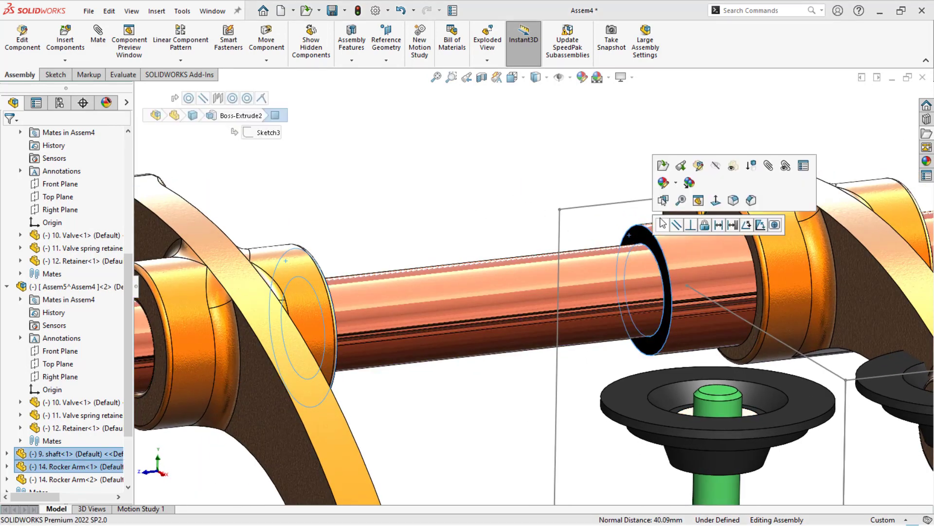
pyautogui.click(662, 225)
pyautogui.scroll(4, 331, 229)
# - Swing the rocker arms over the valves and mate the rear arm's rounded tip tangent to the rear valve stem's top face
pyautogui.moveTo(334, 224); pyautogui.dragTo(361, 227, button='middle')
pyautogui.moveTo(506, 306); pyautogui.dragTo(581, 230)
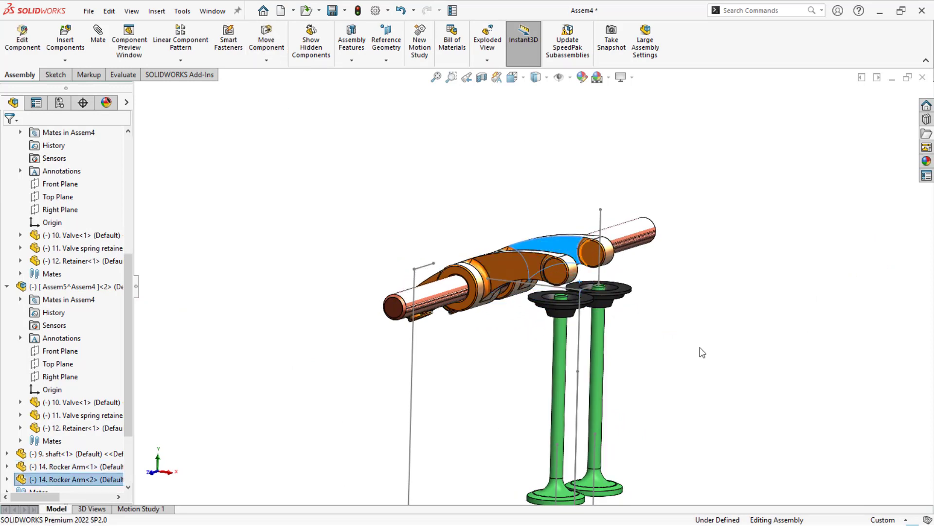
pyautogui.scroll(-4, 700, 347)
pyautogui.click(542, 261)
pyautogui.scroll(-7, 486, 215)
pyautogui.click(449, 253)
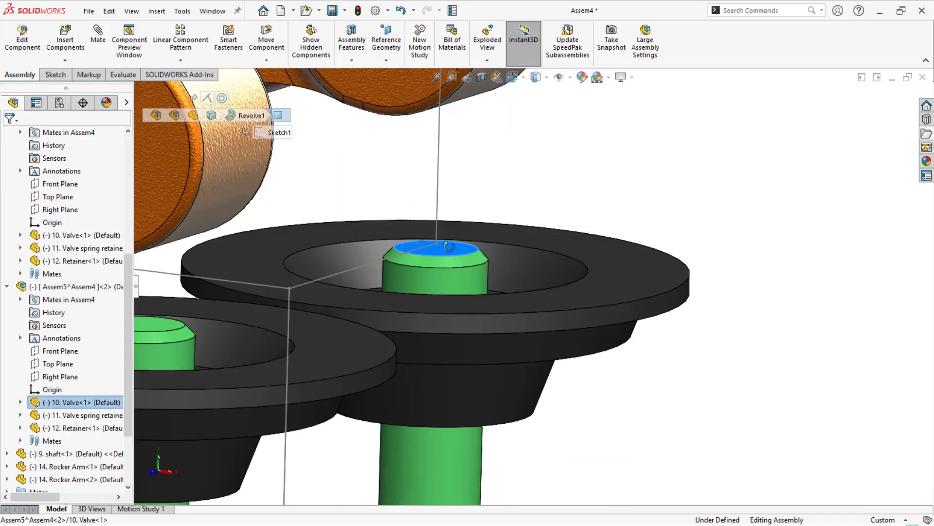
pyautogui.moveTo(448, 253); pyautogui.dragTo(472, 88, button='middle')
pyautogui.keyDown('ctrl'); pyautogui.click(470, 90); pyautogui.keyUp('ctrl')
pyautogui.click(509, 91)
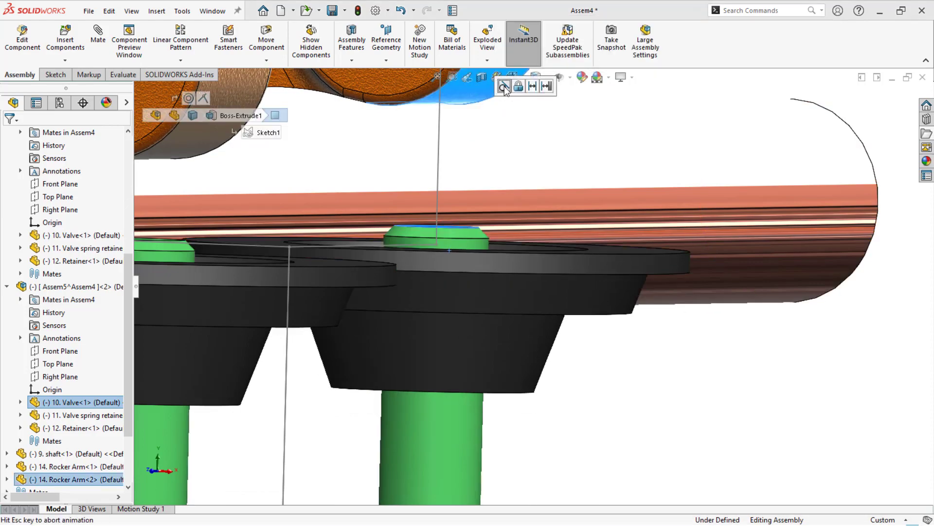
pyautogui.click(644, 382)
pyautogui.scroll(4, 644, 381)
# - Mate the front rocker arm's rounded tip tangent to the top face of the front valve stem
pyautogui.scroll(-3, 404, 228)
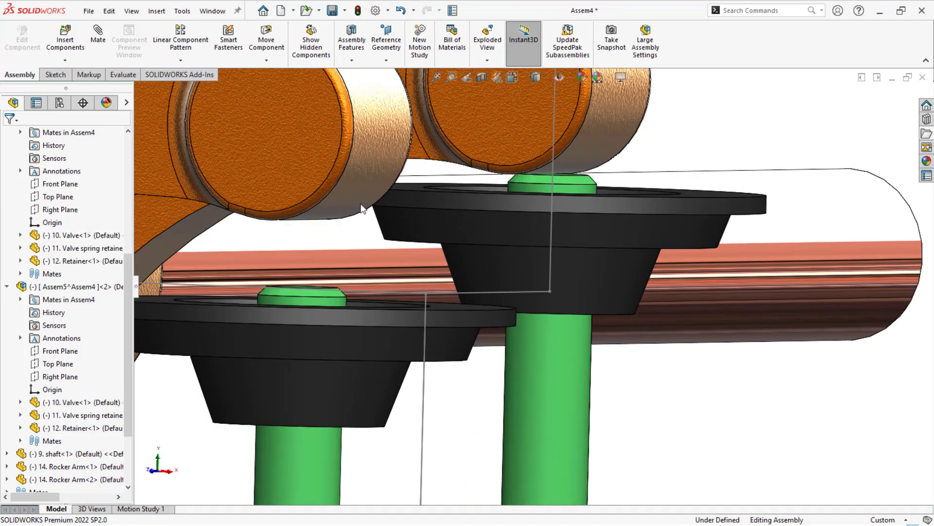
pyautogui.click(365, 206)
pyautogui.moveTo(365, 206); pyautogui.dragTo(354, 271, button='middle')
pyautogui.scroll(3, 367, 276)
pyautogui.scroll(-3, 398, 430)
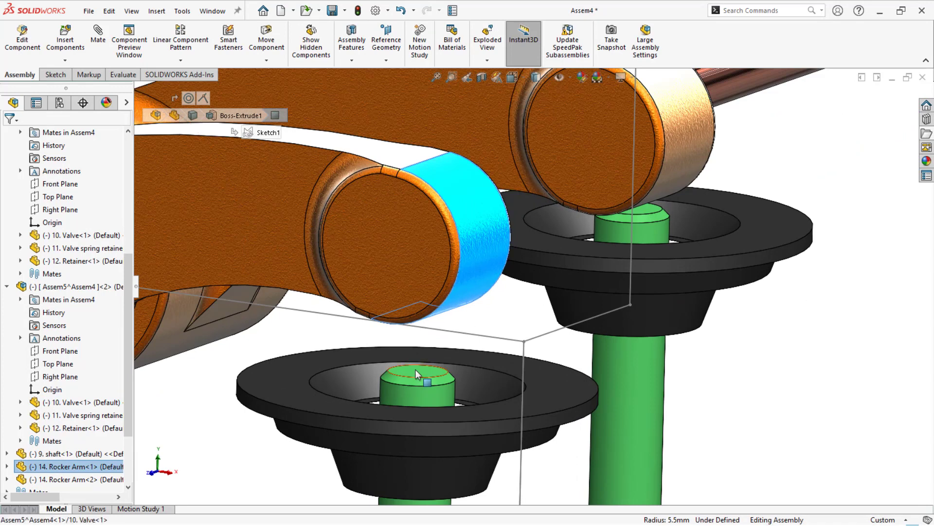
pyautogui.keyDown('ctrl'); pyautogui.click(415, 369); pyautogui.keyUp('ctrl')
pyautogui.click(782, 417)
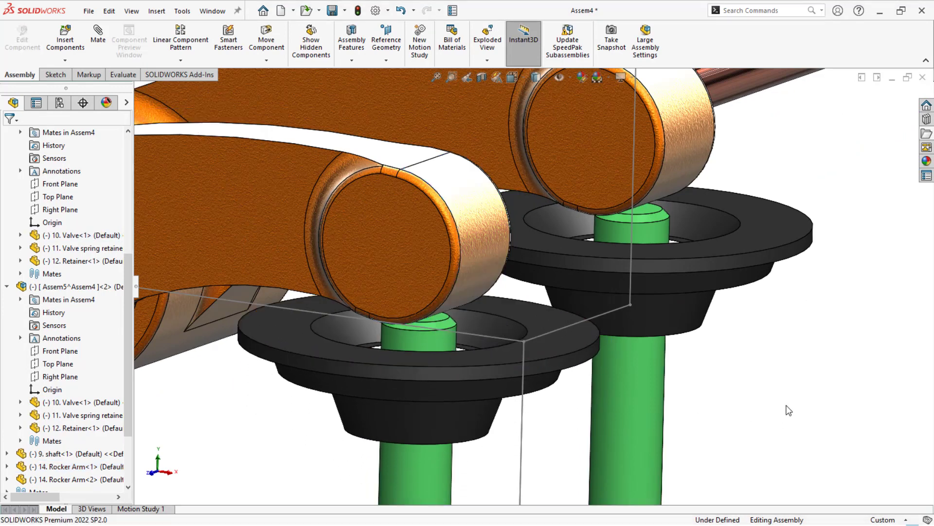
# - Move the second rocker arm slightly to check how it works with its valve
pyautogui.scroll(8, 749, 380)
pyautogui.moveTo(679, 357); pyautogui.dragTo(517, 288, button='middle')
pyautogui.moveTo(517, 290)
pyautogui.mouseDown()
pyautogui.moveTo(519, 259)
pyautogui.moveTo(527, 289)
pyautogui.mouseUp()
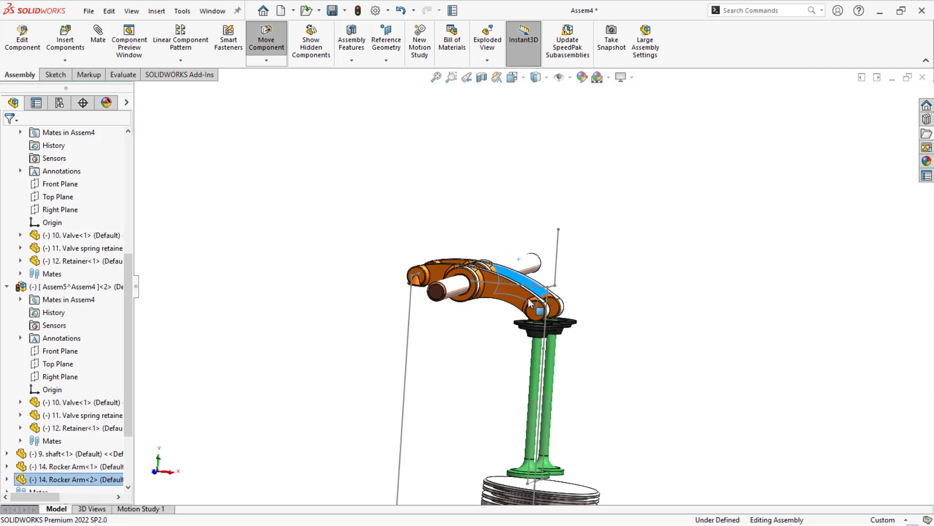
pyautogui.click(472, 355)
pyautogui.moveTo(472, 355)
pyautogui.mouseDown(button='middle')
pyautogui.moveTo(425, 335)
pyautogui.moveTo(417, 346)
pyautogui.moveTo(456, 354)
pyautogui.mouseUp(button='middle')
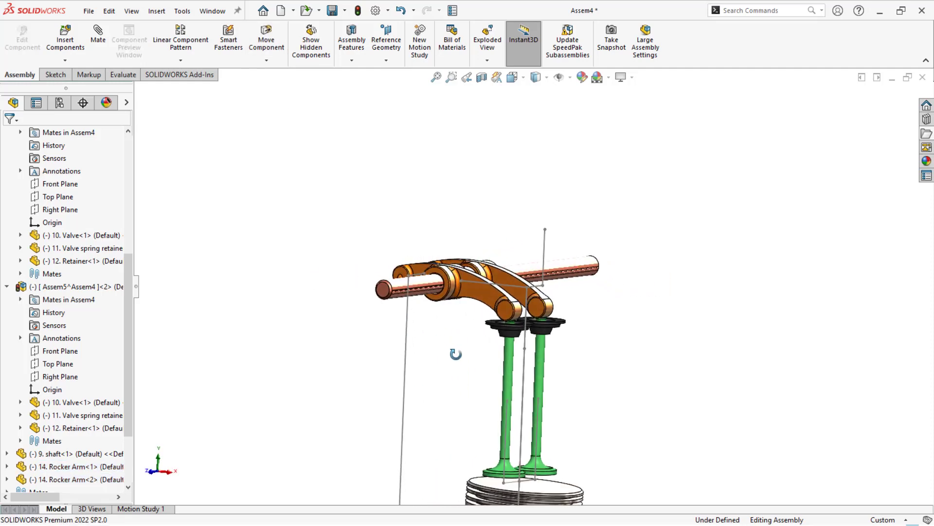
pyautogui.moveTo(366, 379); pyautogui.dragTo(397, 391, button='middle')
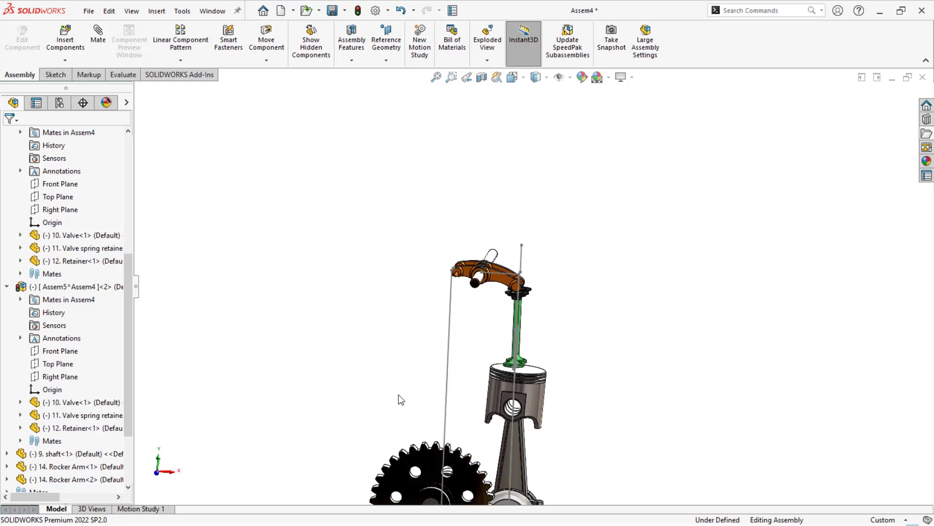
# - Insert two copies of the 8. rod part upright beside the piston and valves
pyautogui.click(927, 134)
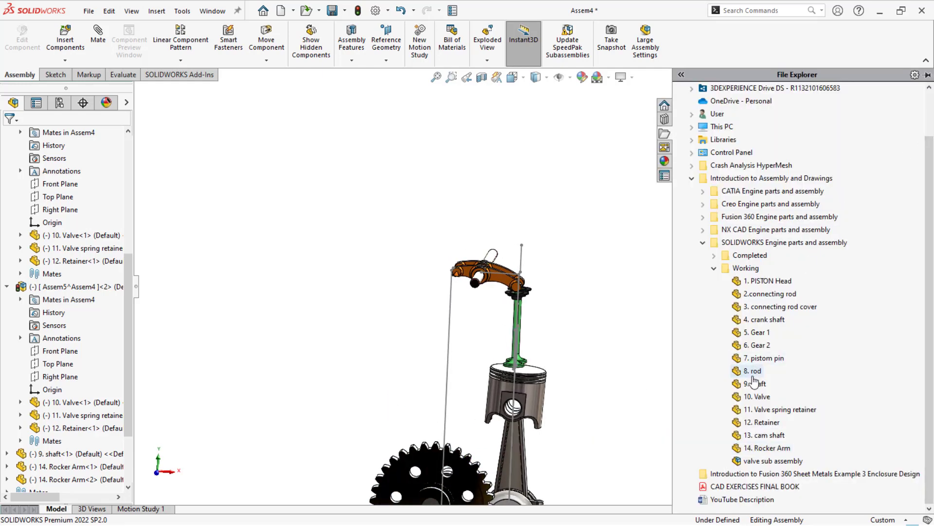
pyautogui.moveTo(755, 373); pyautogui.dragTo(441, 314)
pyautogui.click(341, 349)
pyautogui.moveTo(341, 349); pyautogui.dragTo(282, 363, button='middle')
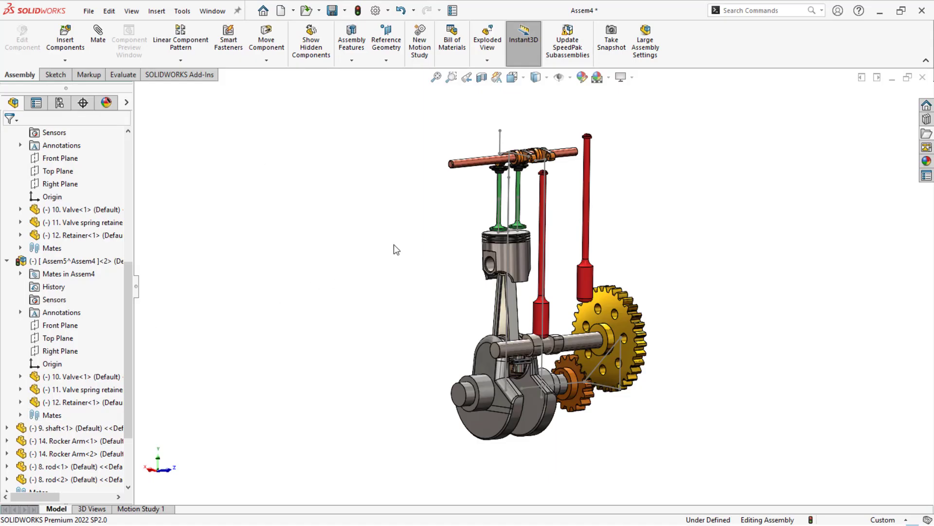
pyautogui.moveTo(397, 250); pyautogui.dragTo(366, 249, button='middle')
pyautogui.scroll(-5, 487, 272)
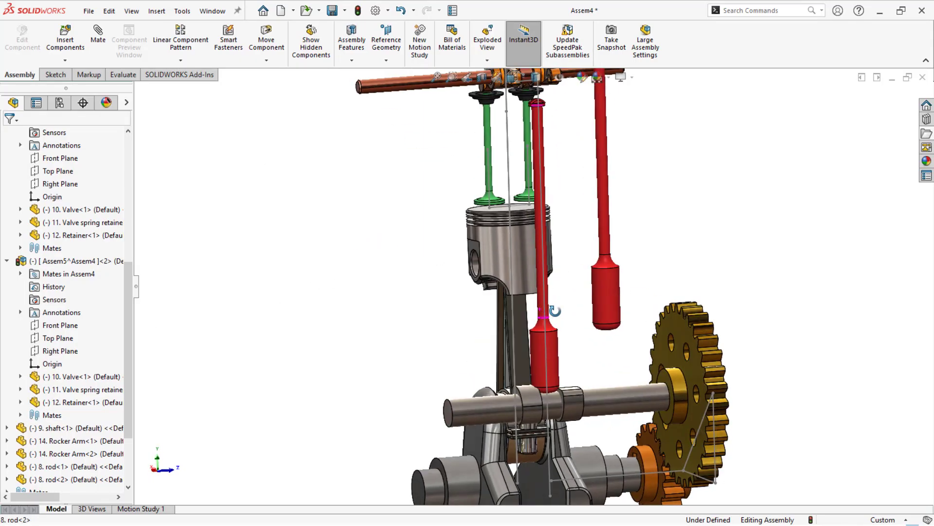
# - Move the second rod nearer to the free ends of the rocker arms
pyautogui.moveTo(553, 347); pyautogui.dragTo(568, 348)
pyautogui.scroll(2, 537, 275)
pyautogui.moveTo(537, 275); pyautogui.dragTo(562, 250, button='middle')
pyautogui.scroll(-3, 565, 248)
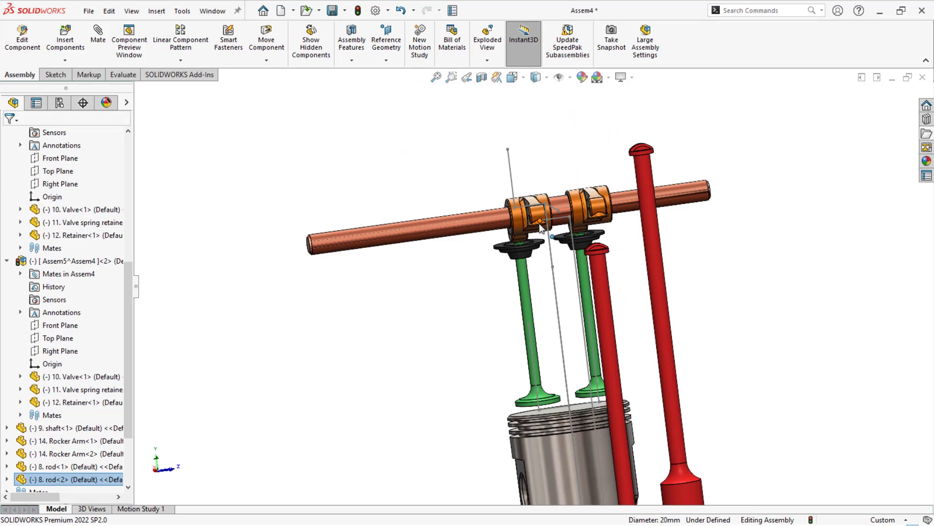
# - Mate the second rod's cylindrical face concentric with the Sketch6 endpoint beneath the nearer rocker arm's free end
pyautogui.click(590, 288)
pyautogui.keyDown('ctrl'); pyautogui.click(538, 223); pyautogui.keyUp('ctrl')
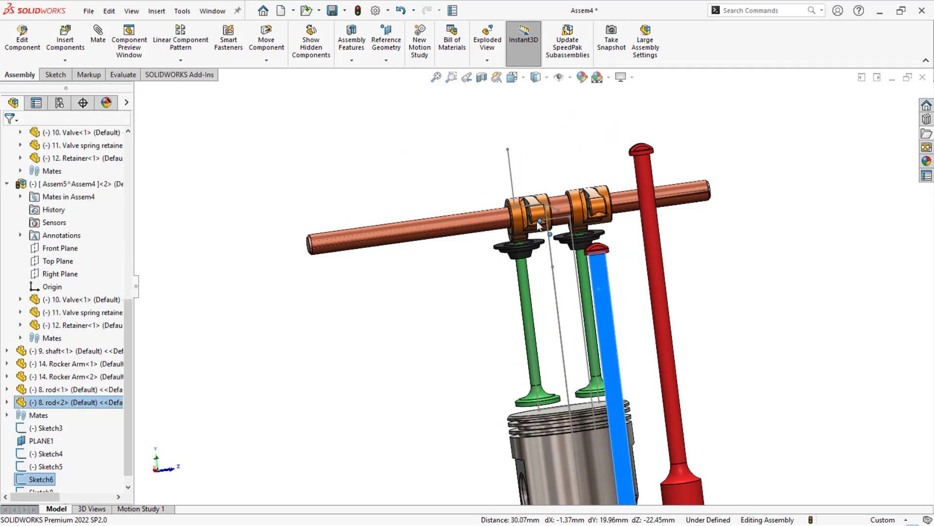
pyautogui.moveTo(538, 222); pyautogui.dragTo(611, 291, button='middle')
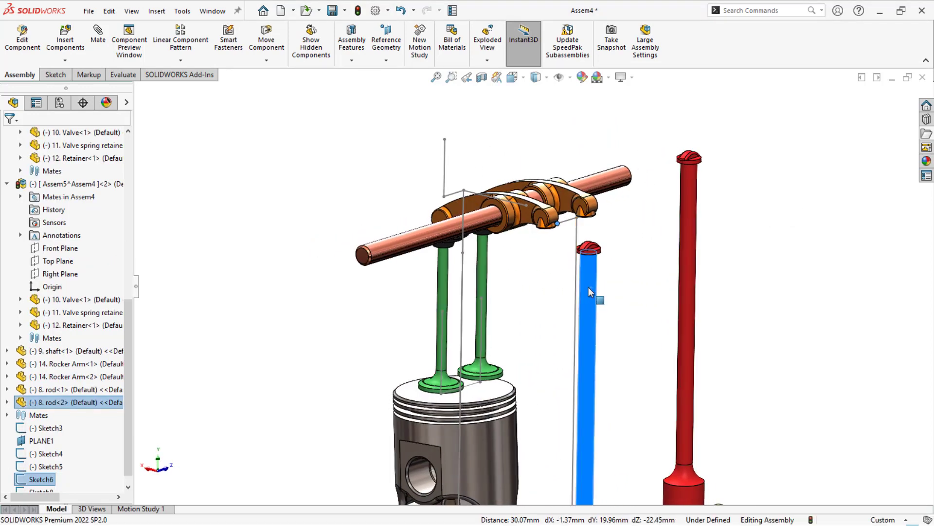
pyautogui.click(519, 280)
pyautogui.click(592, 283)
pyautogui.keyDown('ctrl'); pyautogui.click(557, 224); pyautogui.keyUp('ctrl')
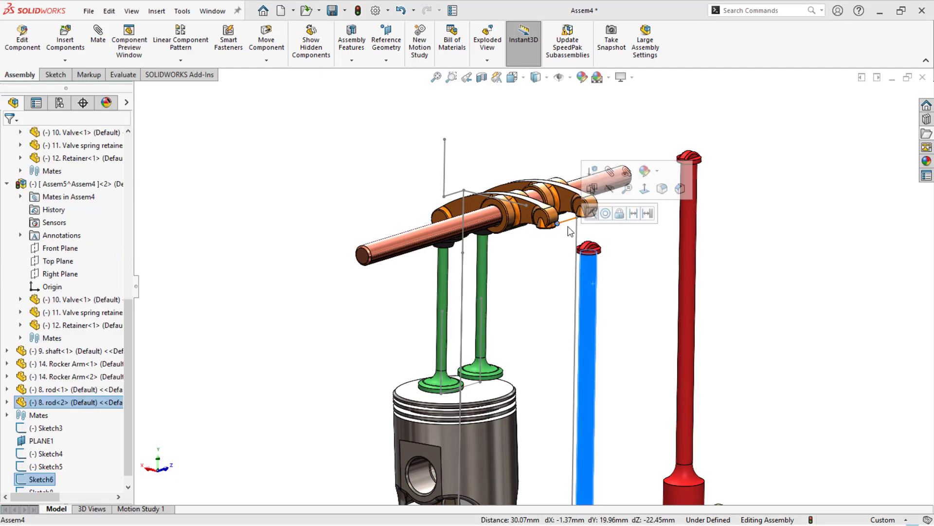
pyautogui.click(605, 213)
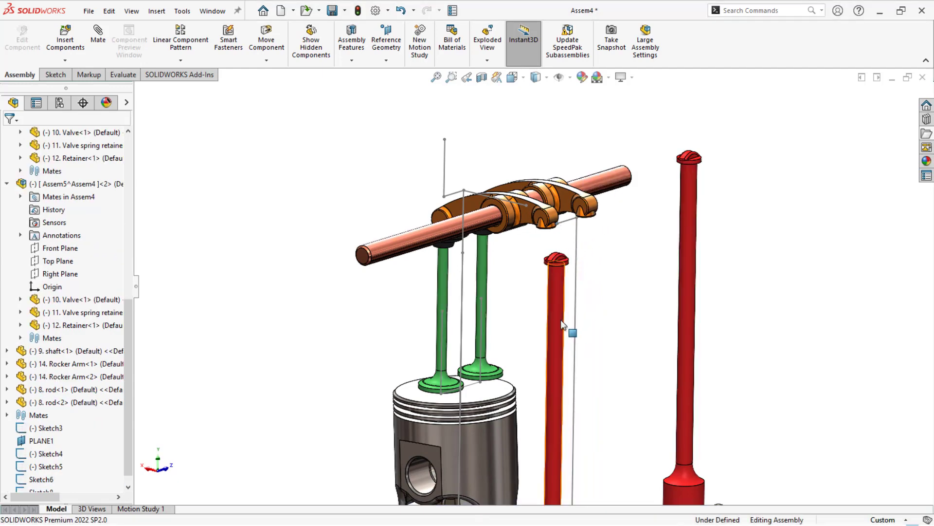
# - Slide the mated rod up along its axis until its head sits just under the nearer rocker arm
pyautogui.moveTo(550, 299); pyautogui.dragTo(552, 293)
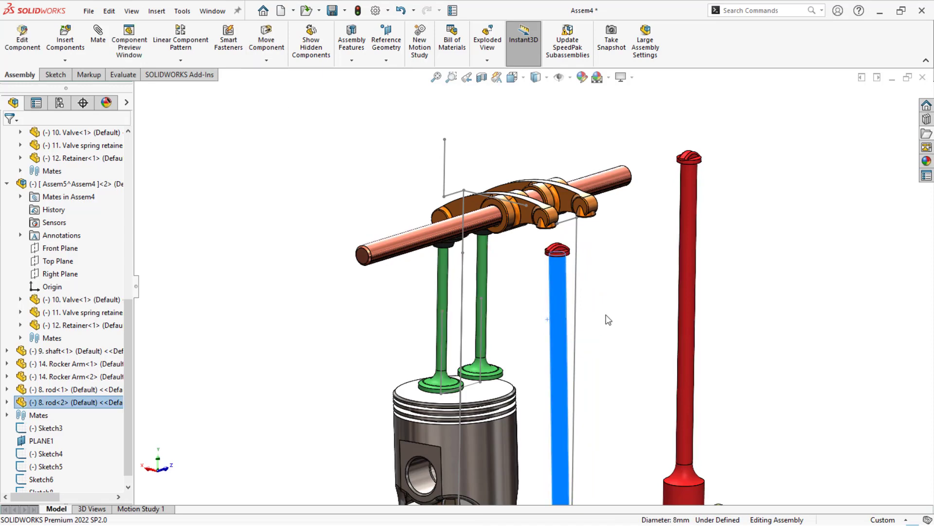
pyautogui.scroll(5, 609, 320)
pyautogui.moveTo(547, 390); pyautogui.dragTo(536, 375)
pyautogui.scroll(-3, 551, 274)
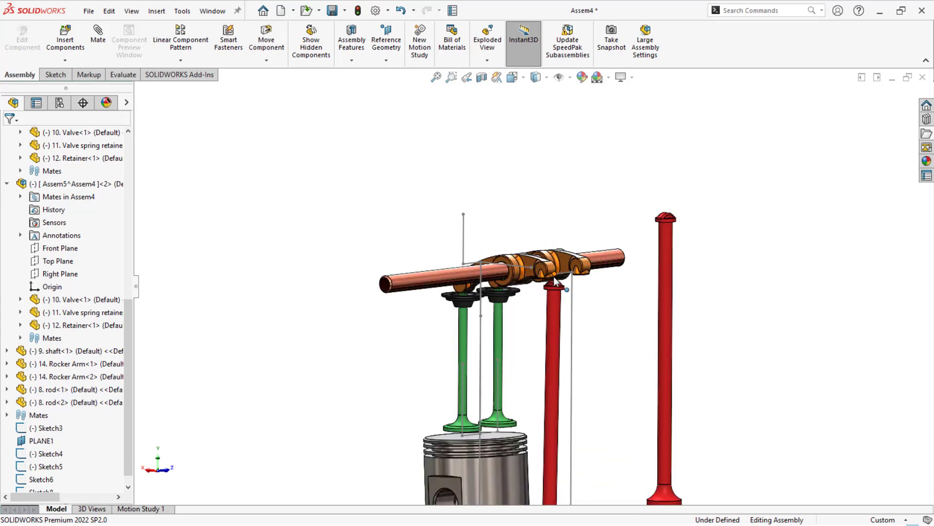
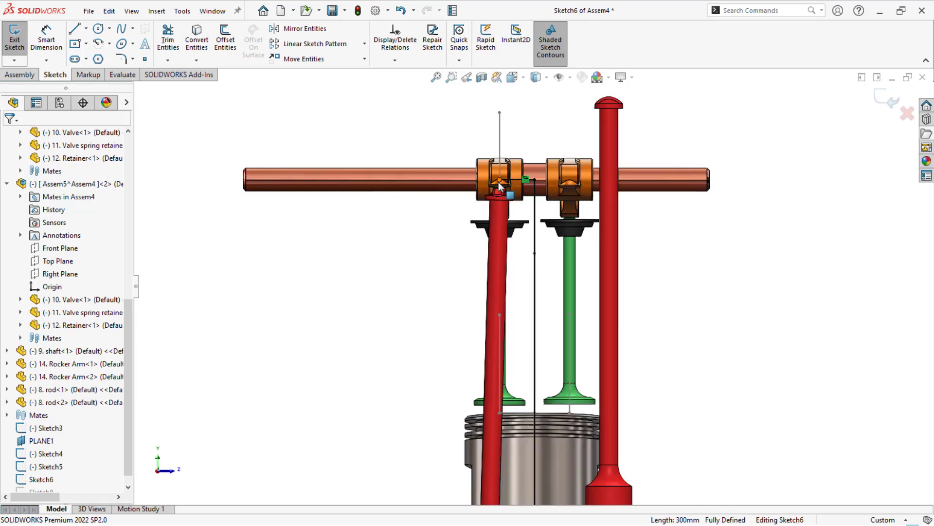
# - Sketch a vertical line about 33 mm long upward from the Sketch6 point at the second rod's rocker arm
pyautogui.press('l')
pyautogui.moveTo(499, 180)
pyautogui.mouseDown()
pyautogui.moveTo(509, 132)
pyautogui.moveTo(500, 103)
pyautogui.mouseUp()
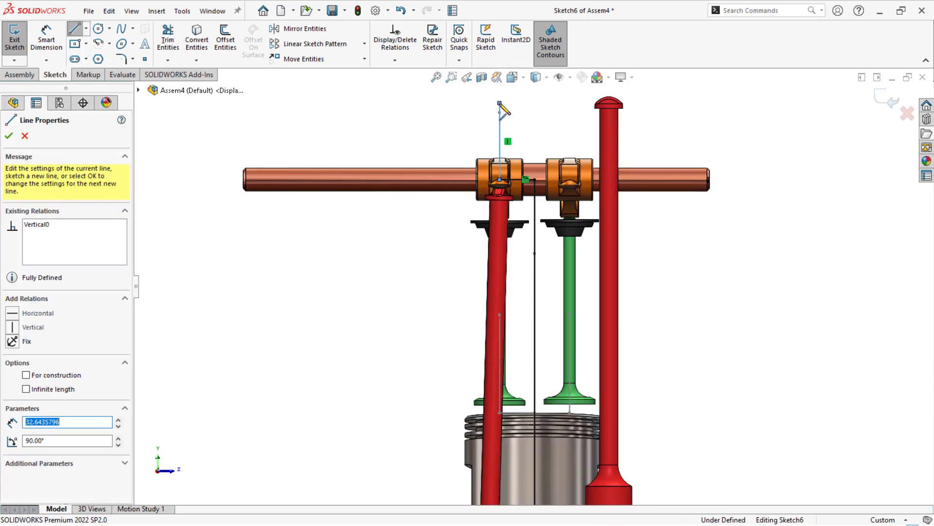
pyautogui.press('Escape')
# - Sketch a 15 mm horizontal line to the other rocker arm's end with a vertical line rising from it, and exit Sketch6
pyautogui.press('l')
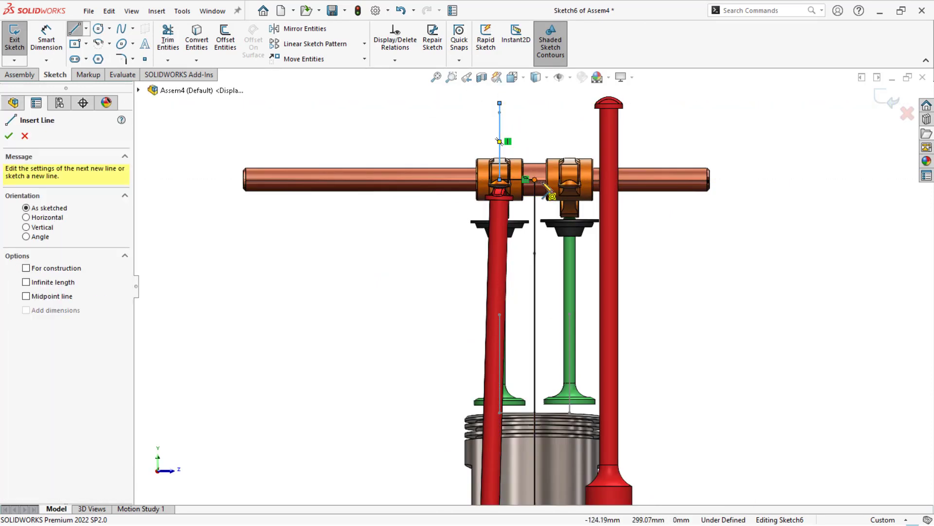
pyautogui.moveTo(535, 180); pyautogui.dragTo(572, 182)
pyautogui.click(570, 180)
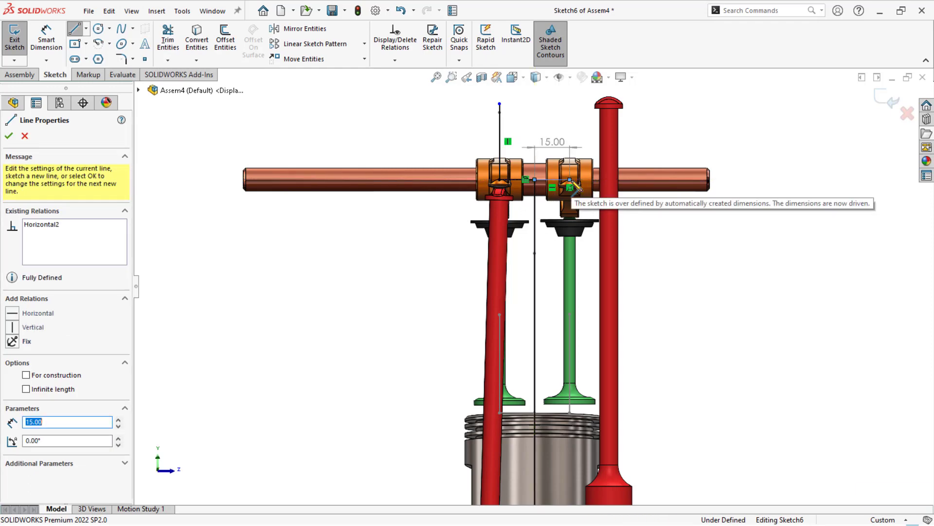
pyautogui.click(570, 120)
pyautogui.press('Escape')
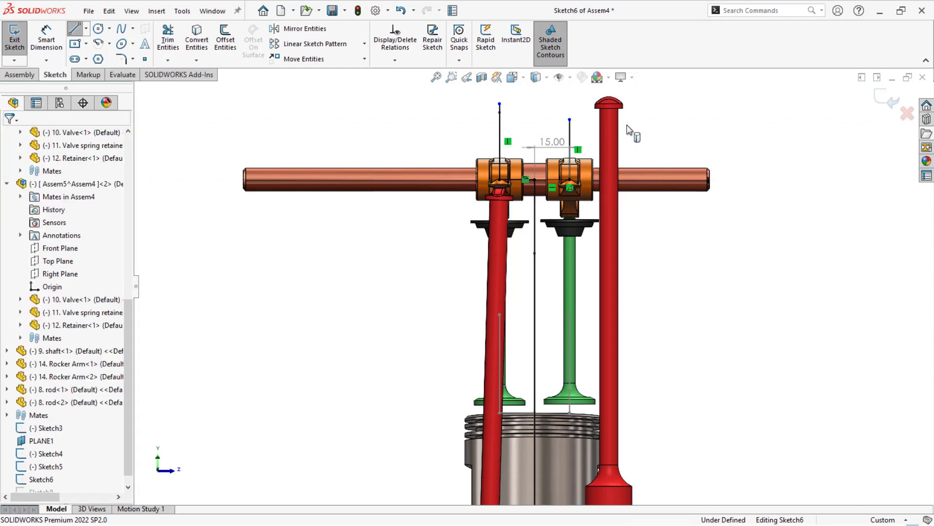
pyautogui.doubleClick(399, 248)
# - Mate each rod's cylindrical face concentric with the vertical Sketch6 line at its own rocker arm
pyautogui.moveTo(399, 248); pyautogui.dragTo(415, 280, button='middle')
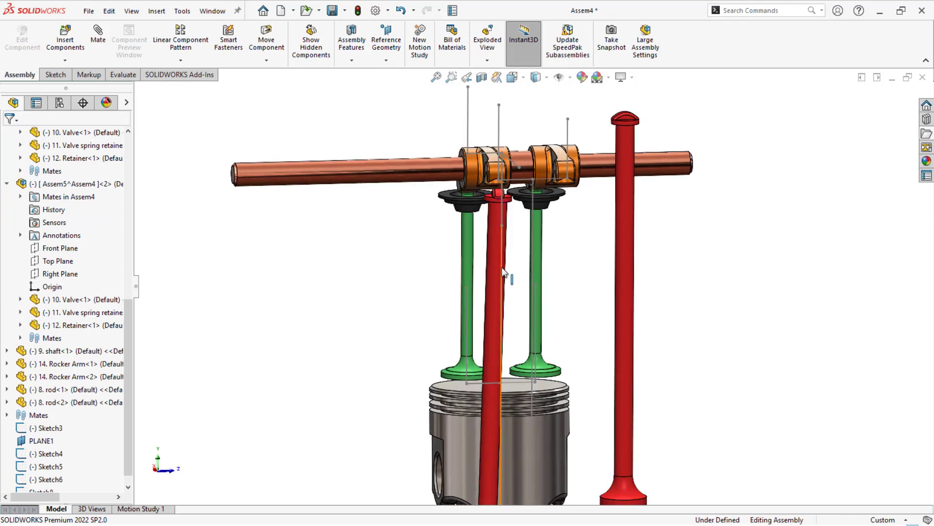
pyautogui.click(490, 273)
pyautogui.keyDown('ctrl'); pyautogui.click(500, 130); pyautogui.keyUp('ctrl')
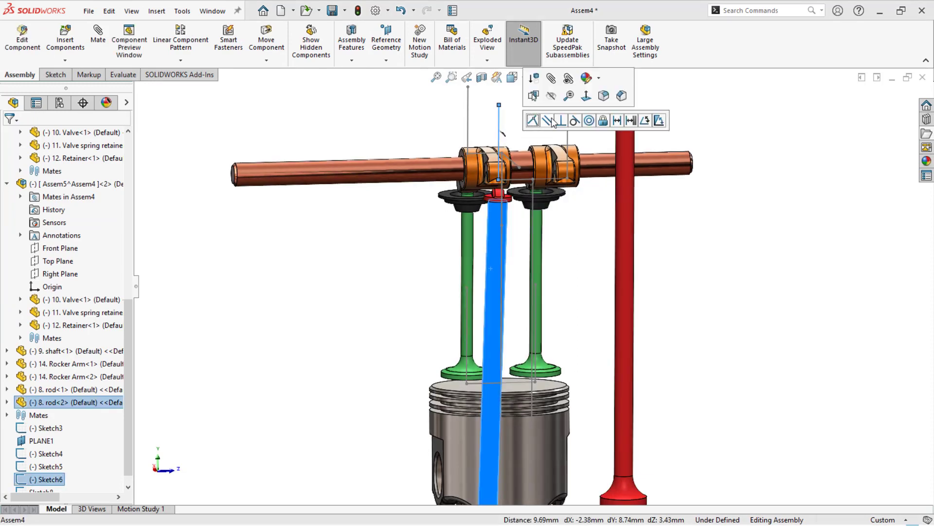
pyautogui.click(589, 121)
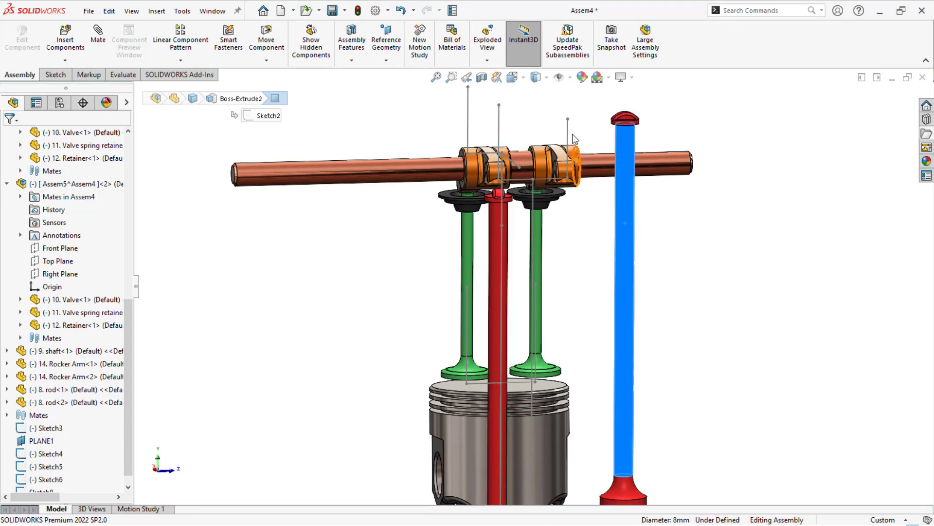
pyautogui.keyDown('ctrl'); pyautogui.click(568, 130); pyautogui.keyUp('ctrl')
pyautogui.click(656, 119)
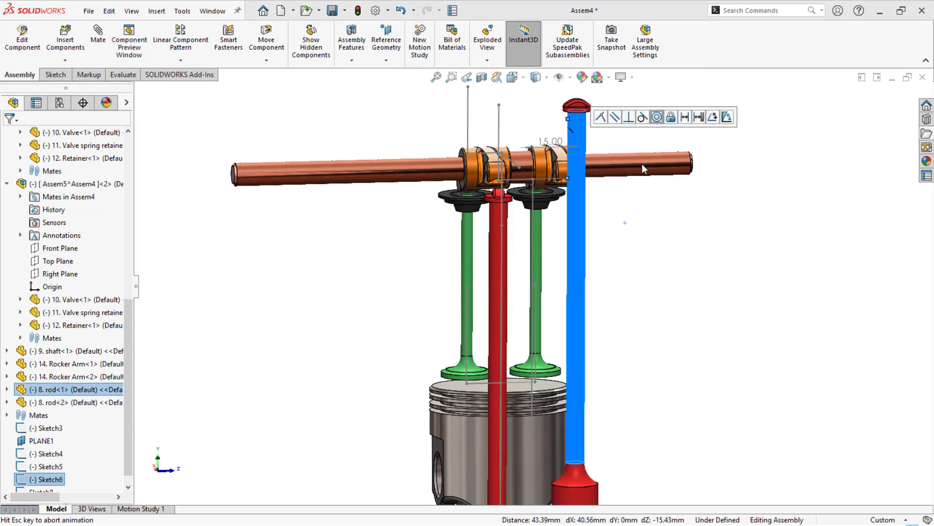
# - Slide the first rod down along its axis until its head sits below its rocker arm
pyautogui.scroll(4, 568, 245)
pyautogui.moveTo(565, 222); pyautogui.dragTo(534, 261, button='middle')
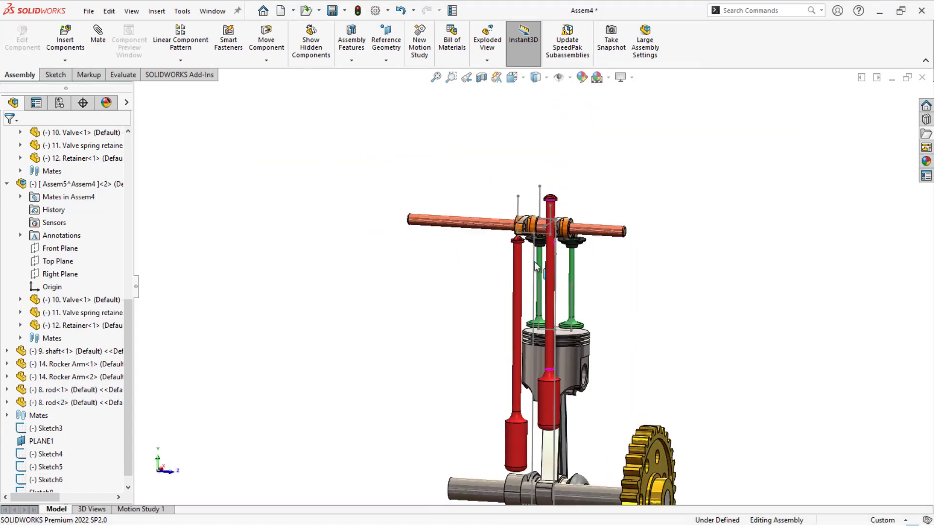
pyautogui.moveTo(547, 318); pyautogui.dragTo(510, 370)
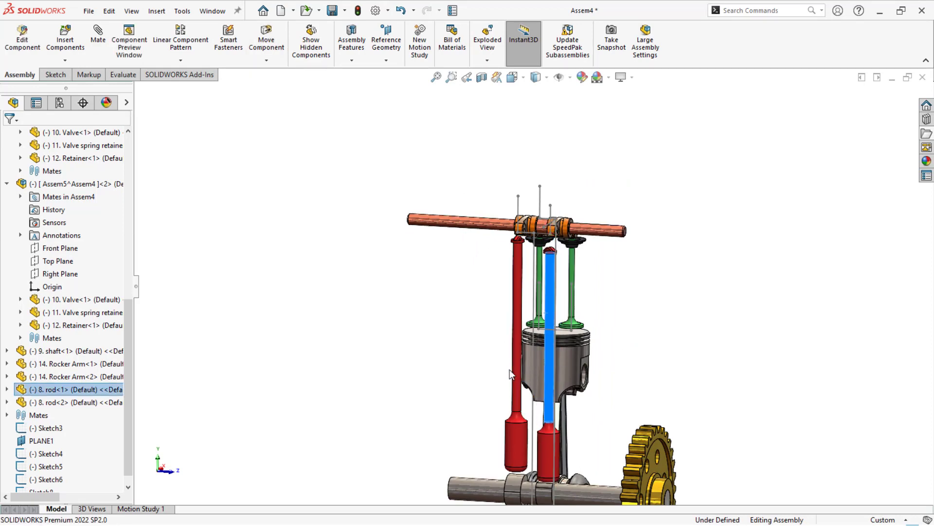
pyautogui.moveTo(517, 306); pyautogui.dragTo(515, 314)
pyautogui.click(490, 268)
# - Mate the flat side face of the first rod's head parallel to the end face of its rocker arm
pyautogui.scroll(-8, 552, 260)
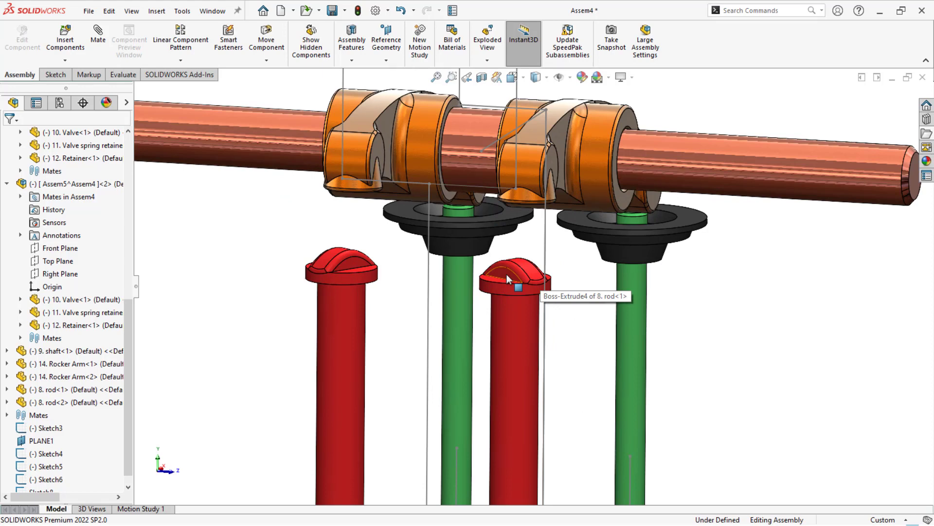
pyautogui.click(506, 274)
pyautogui.keyDown('ctrl'); pyautogui.click(554, 167); pyautogui.keyUp('ctrl')
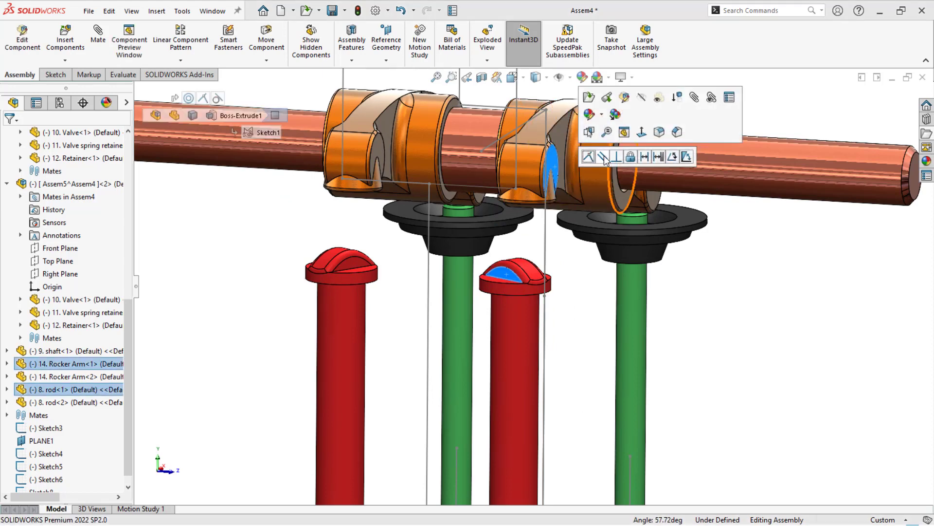
pyautogui.click(590, 156)
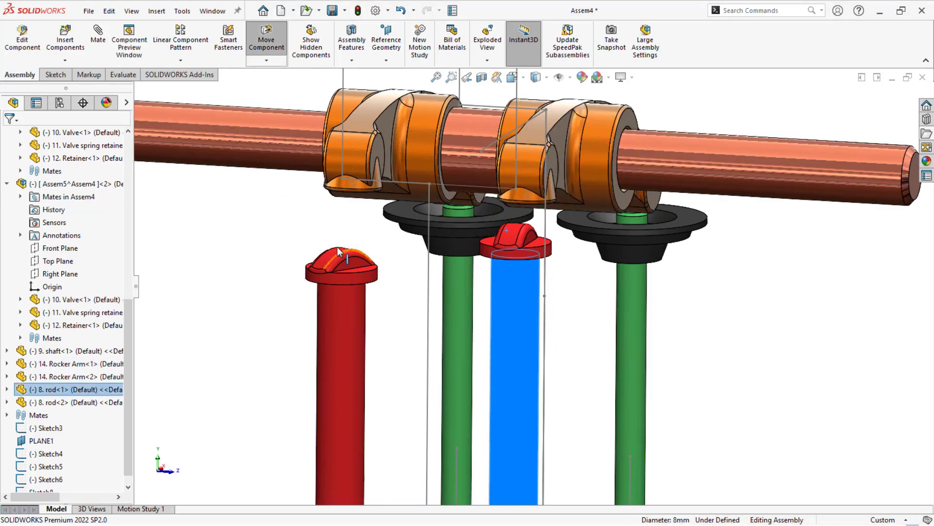
# - Mate the flat side face of the second rod's head parallel to the end face of its rocker arm
pyautogui.click(349, 261)
pyautogui.keyDown('ctrl'); pyautogui.click(382, 144); pyautogui.keyUp('ctrl')
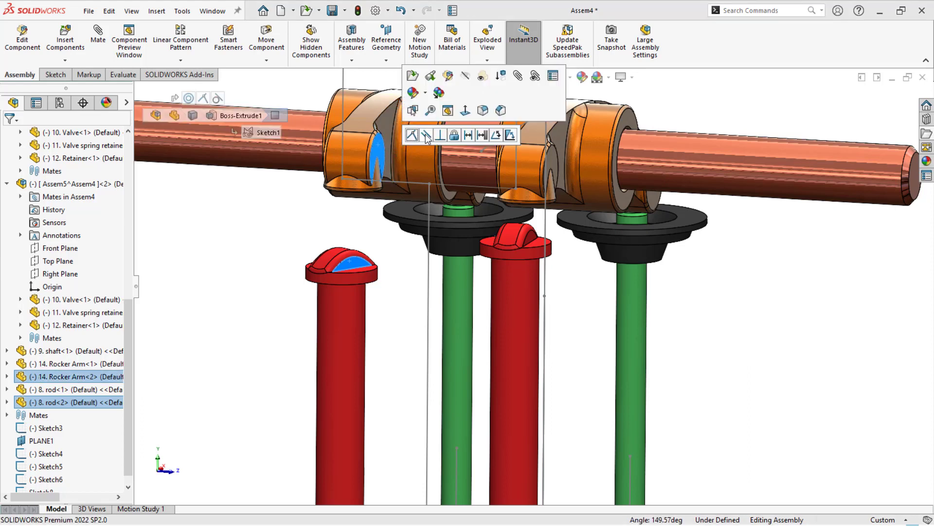
pyautogui.click(429, 137)
pyautogui.click(353, 290)
pyautogui.scroll(6, 261, 290)
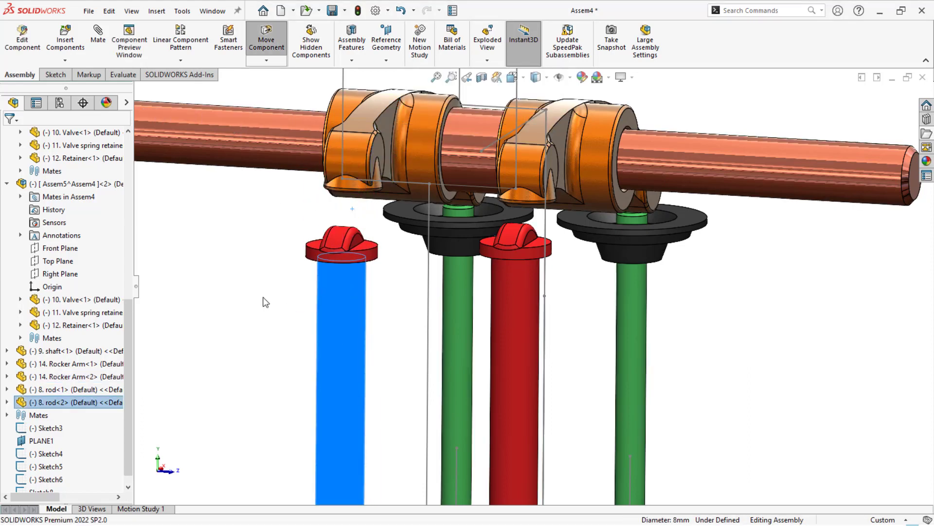
pyautogui.click(262, 290)
# - Slide the first rod down away from its rocker arm, and try moving the rocker arm and the valve
pyautogui.moveTo(510, 414); pyautogui.dragTo(516, 162, button='middle')
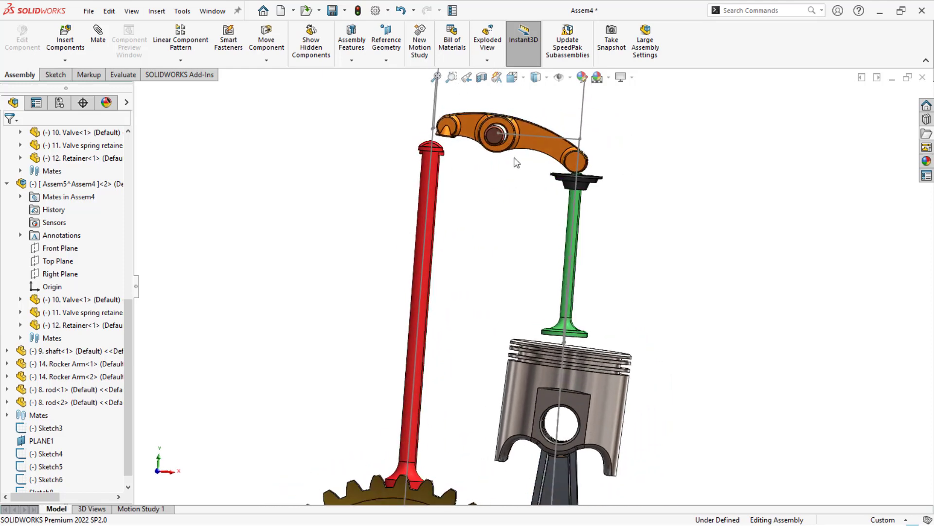
pyautogui.moveTo(433, 235); pyautogui.dragTo(432, 266)
pyautogui.moveTo(447, 126); pyautogui.dragTo(448, 152)
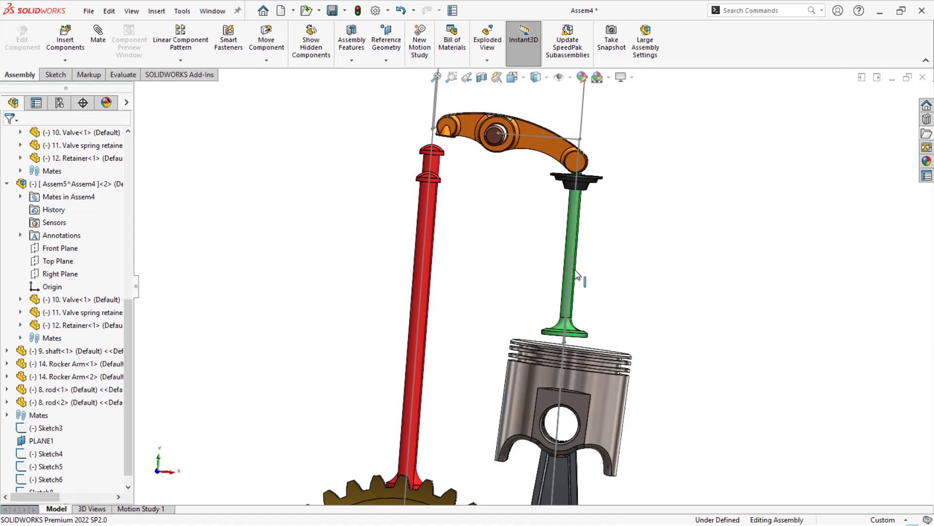
pyautogui.moveTo(575, 278); pyautogui.dragTo(573, 266)
# - Mate the rounded fillet on the first rod's head tangent to the underside of its rocker arm's free end
pyautogui.scroll(-10, 448, 139)
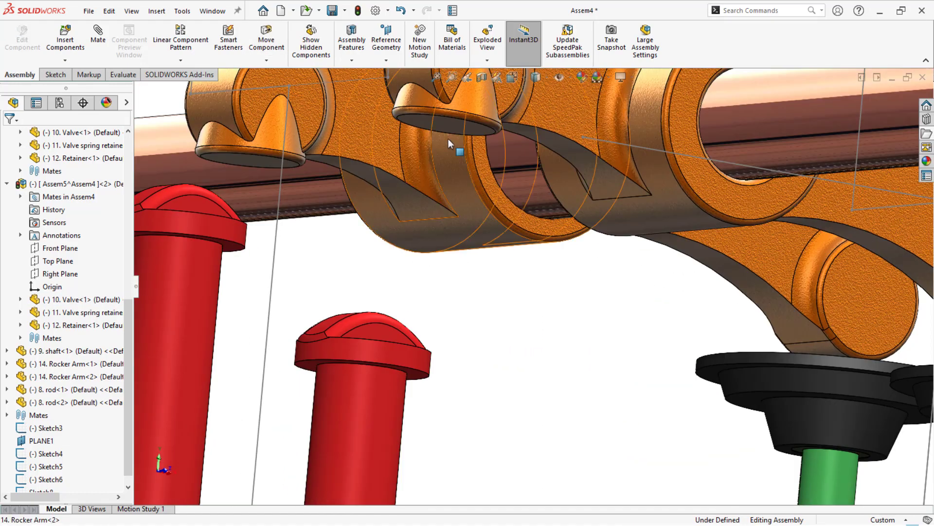
pyautogui.click(447, 125)
pyautogui.scroll(-2, 382, 297)
pyautogui.moveTo(372, 336); pyautogui.dragTo(386, 359, button='middle')
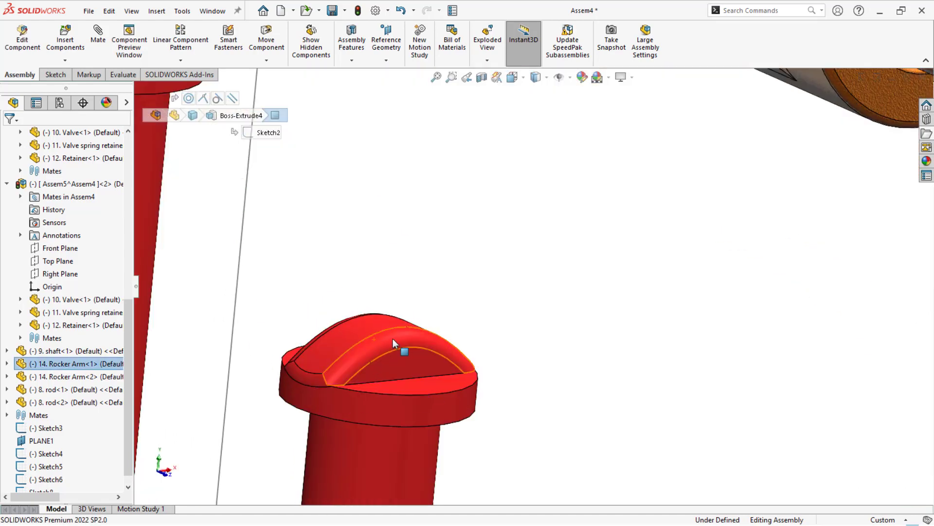
pyautogui.keyDown('ctrl'); pyautogui.click(392, 338); pyautogui.keyUp('ctrl')
pyautogui.click(428, 326)
pyautogui.click(379, 235)
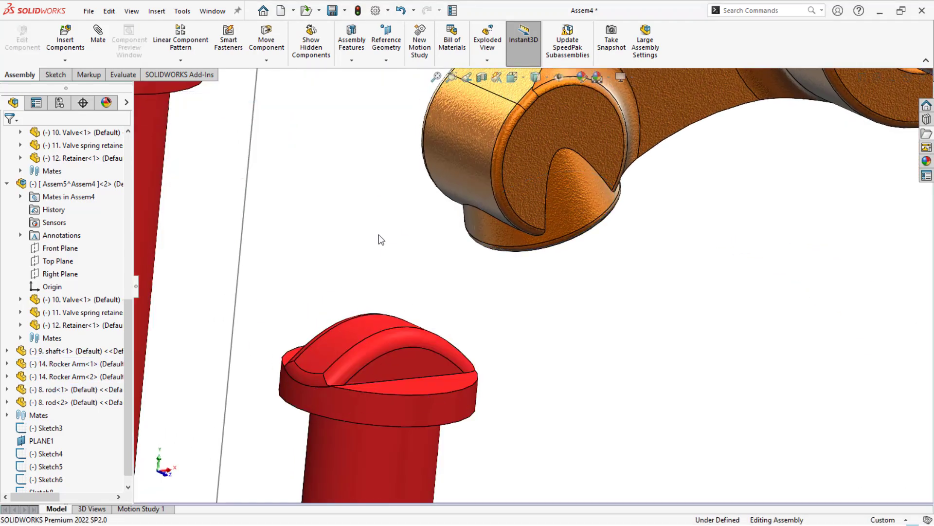
# - Mate the rounded fillet on the second rod's head tangent to the underside of its rocker arm's free end
pyautogui.scroll(5, 379, 227)
pyautogui.scroll(-3, 378, 190)
pyautogui.click(382, 174)
pyautogui.moveTo(381, 174); pyautogui.dragTo(433, 147, button='middle')
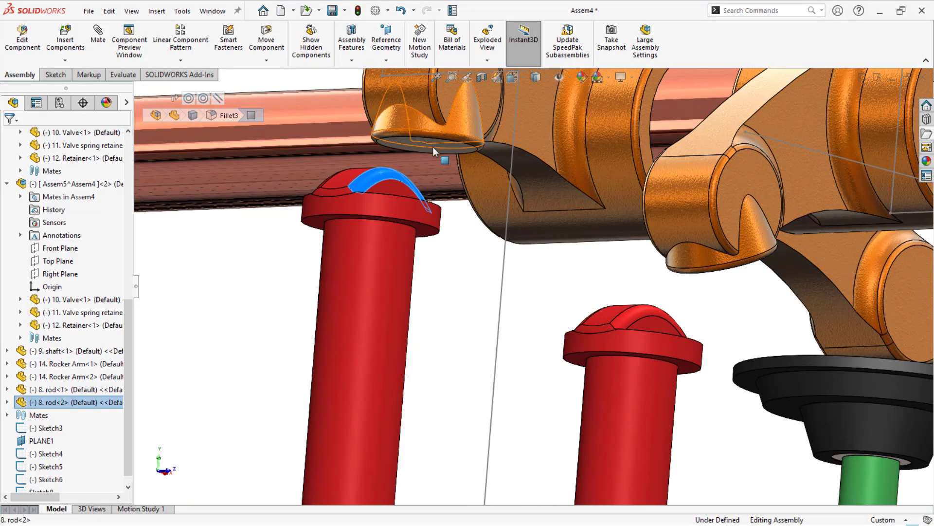
pyautogui.keyDown('ctrl'); pyautogui.click(426, 145); pyautogui.keyUp('ctrl')
pyautogui.click(455, 143)
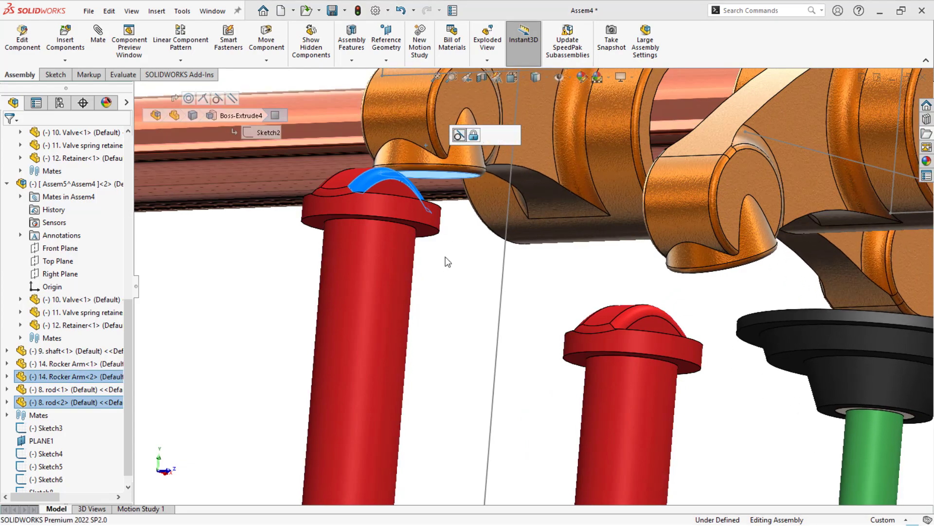
pyautogui.click(456, 271)
# - Raise the first rod clear of the cam shaft and turn the cam shaft slightly
pyautogui.scroll(9, 458, 258)
pyautogui.moveTo(459, 256); pyautogui.dragTo(365, 300, button='middle')
pyautogui.scroll(4, 409, 260)
pyautogui.scroll(-5, 441, 338)
pyautogui.scroll(-6, 577, 380)
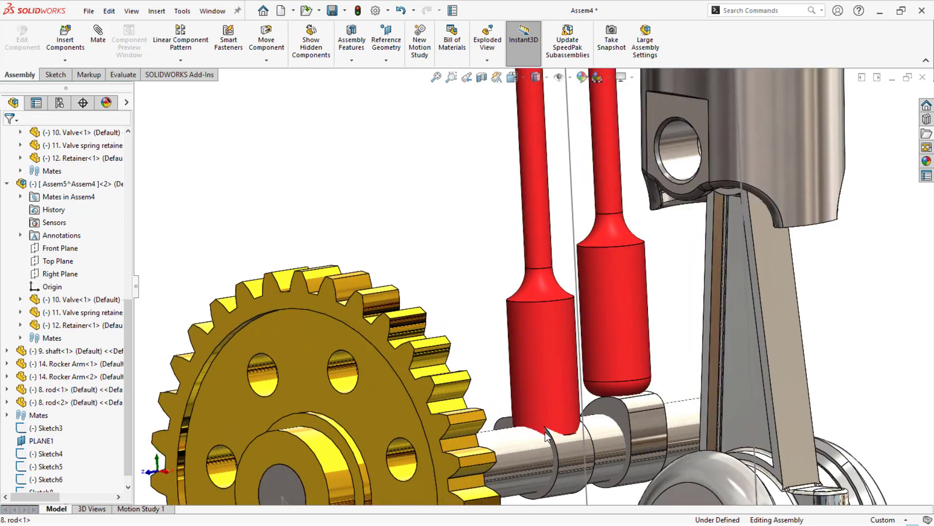
pyautogui.click(539, 343)
pyautogui.moveTo(540, 340); pyautogui.dragTo(537, 285)
pyautogui.moveTo(575, 441); pyautogui.dragTo(539, 413)
# - Add a mechanical cam mate between the cam lobe under the first rod and that rod's bottom face as follower
pyautogui.click(540, 409)
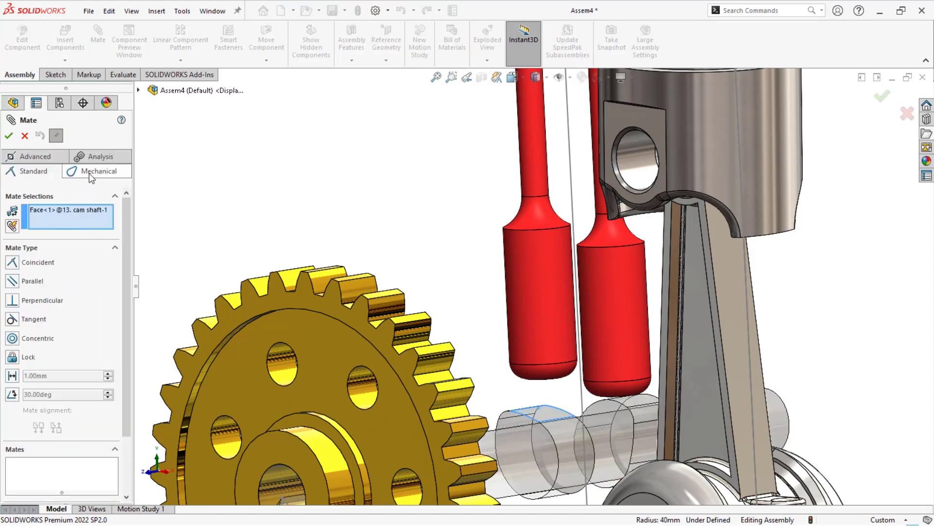
pyautogui.click(90, 174)
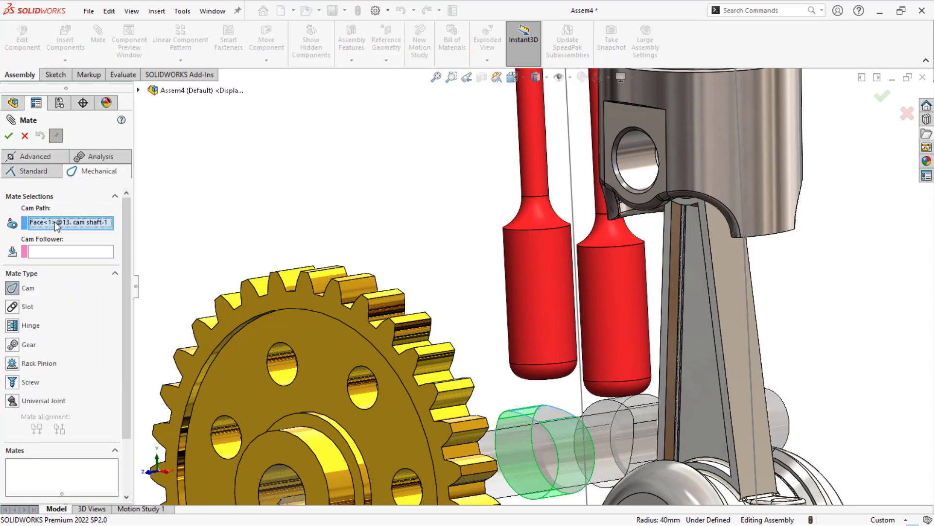
pyautogui.click(543, 366)
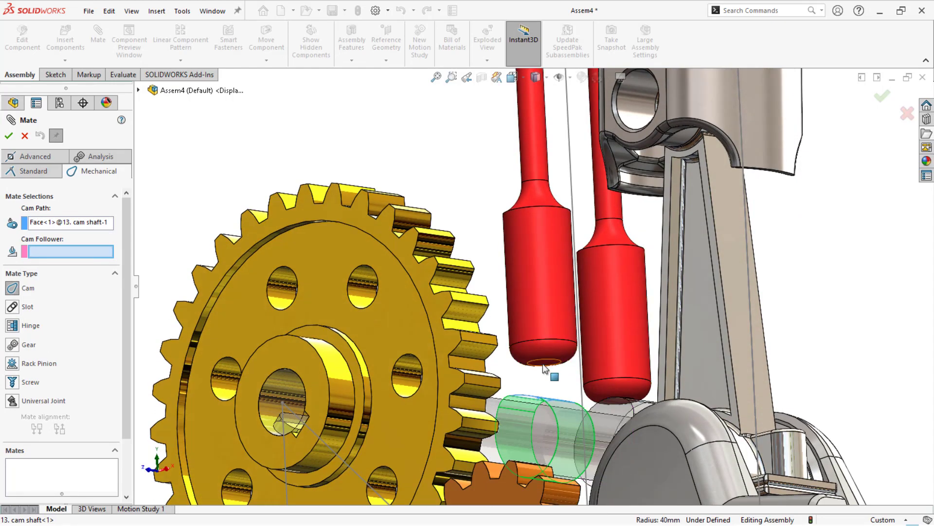
pyautogui.click(10, 136)
pyautogui.click(533, 273)
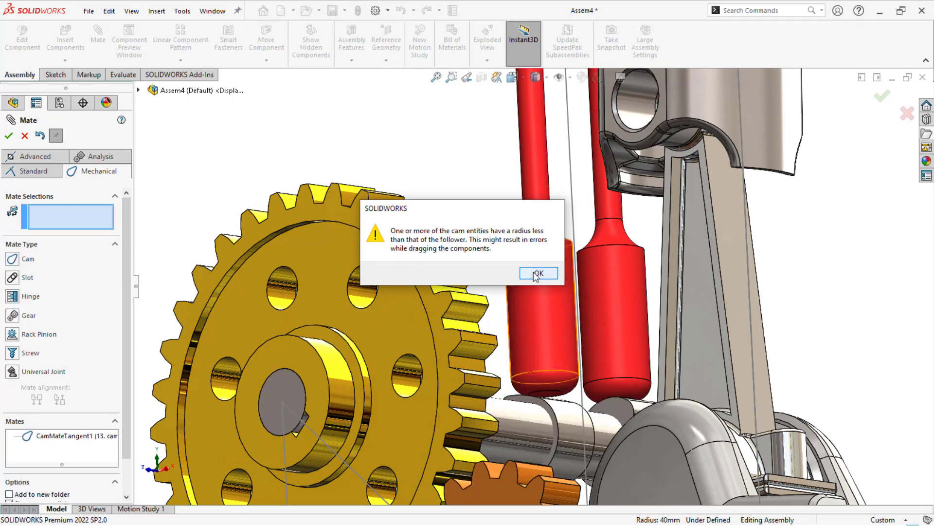
# - Add a second cam mate using the other cam lobe as path and the second rod's bottom face as follower
pyautogui.click(17, 254)
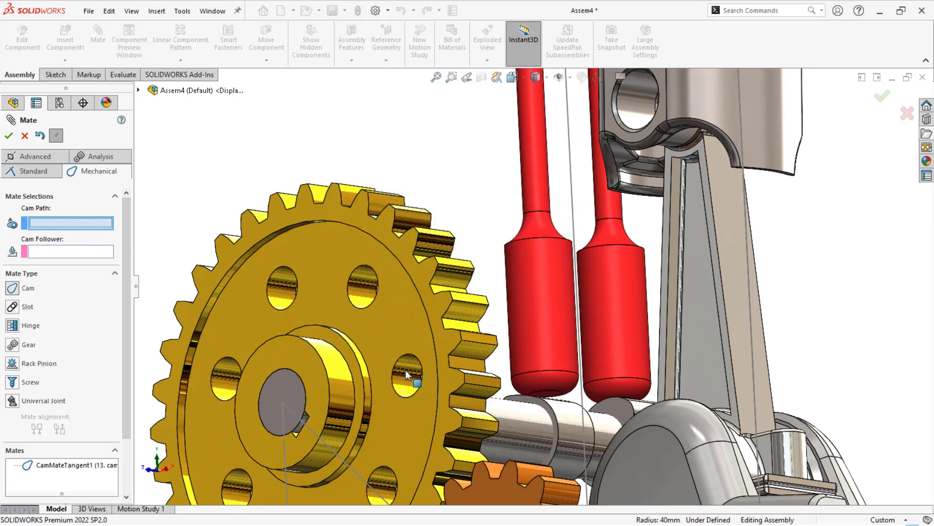
pyautogui.click(639, 410)
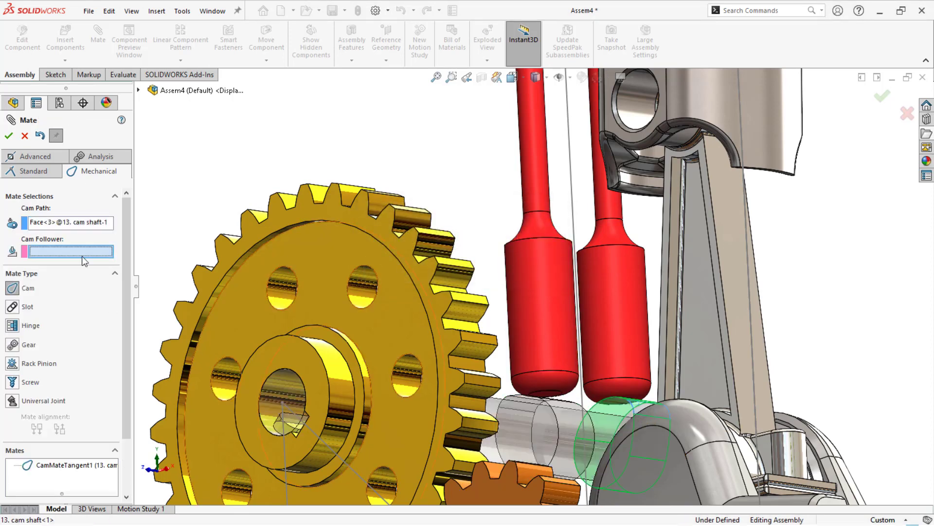
pyautogui.scroll(-3, 621, 405)
pyautogui.moveTo(573, 372); pyautogui.dragTo(616, 366, button='middle')
pyautogui.scroll(-3, 608, 357)
pyautogui.click(606, 354)
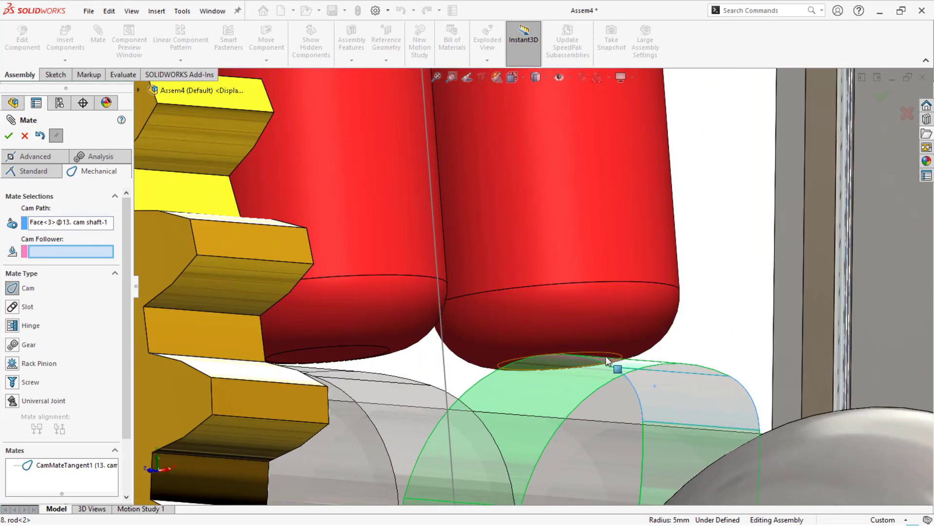
pyautogui.click(8, 136)
pyautogui.click(528, 276)
pyautogui.scroll(10, 537, 291)
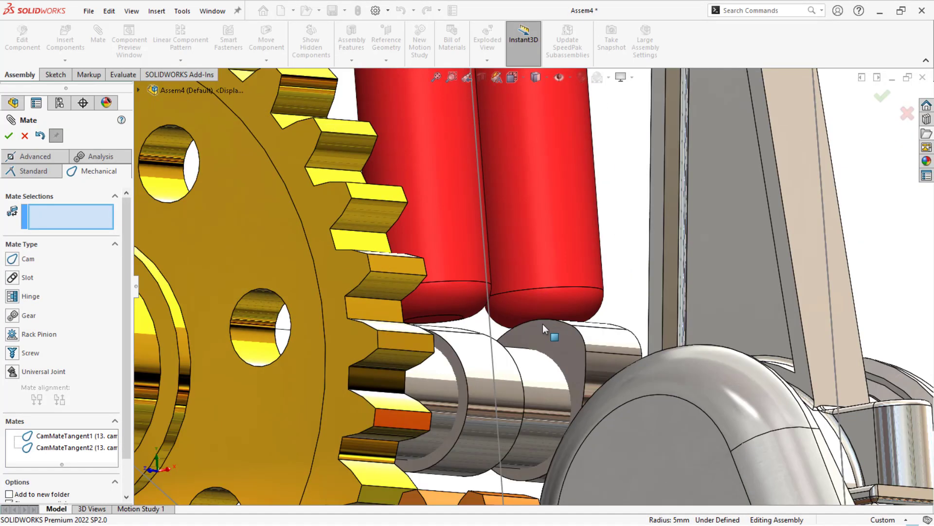
pyautogui.click(7, 139)
# - Turn the large gear and move the piston to check how the gears, crank, rods and valves move together
pyautogui.moveTo(390, 255); pyautogui.dragTo(452, 276, button='middle')
pyautogui.scroll(2, 483, 261)
pyautogui.scroll(-1, 584, 235)
pyautogui.scroll(2, 602, 227)
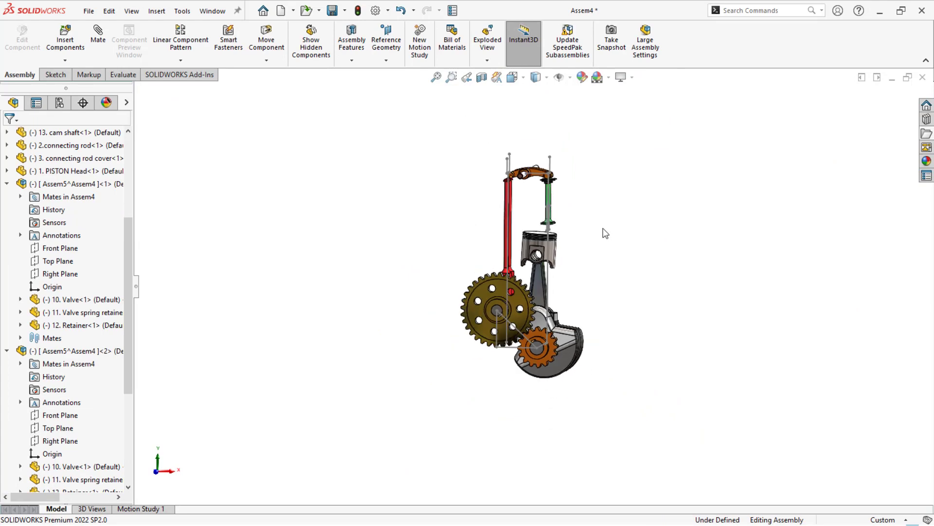
pyautogui.scroll(-3, 504, 319)
pyautogui.moveTo(557, 293); pyautogui.dragTo(494, 320)
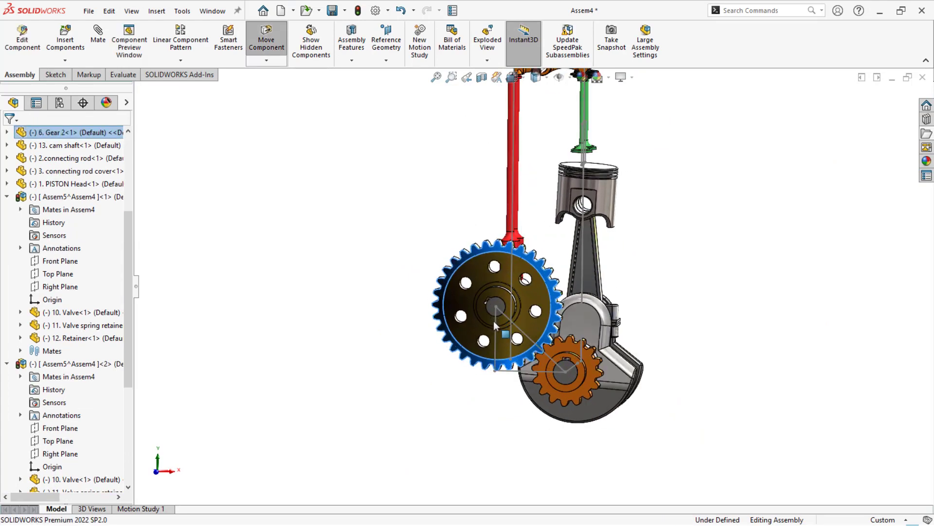
pyautogui.moveTo(601, 211); pyautogui.dragTo(683, 223)
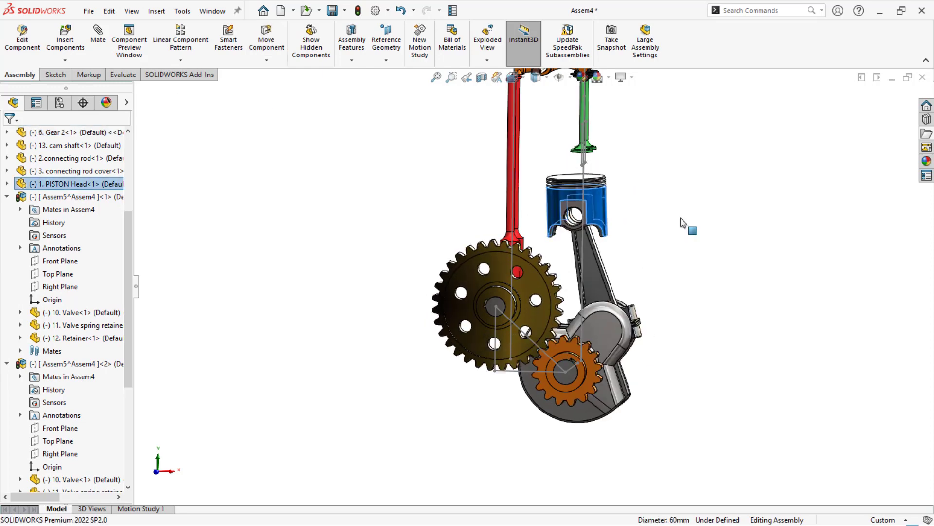
pyautogui.click(683, 223)
pyautogui.scroll(-4, 577, 102)
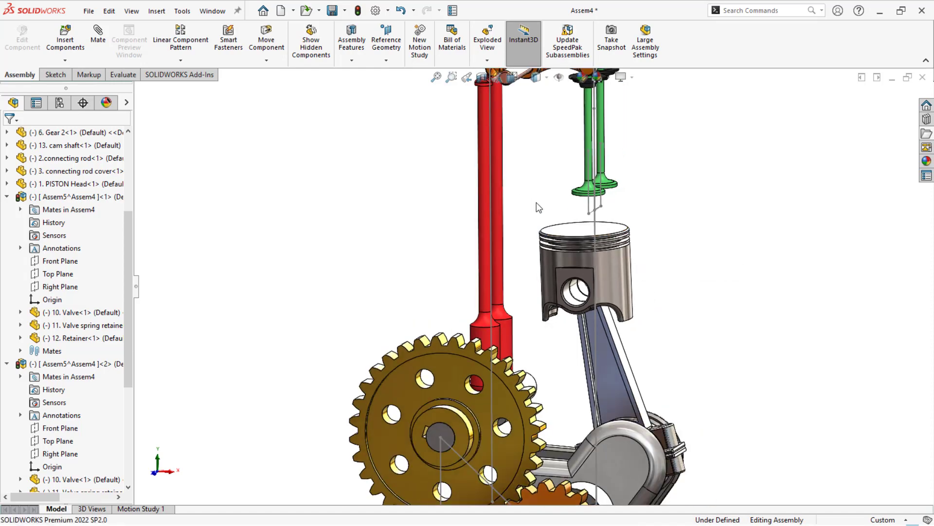
# - Add a parallel mate between the piston's top face and the bottom face of one green valve
pyautogui.click(580, 226)
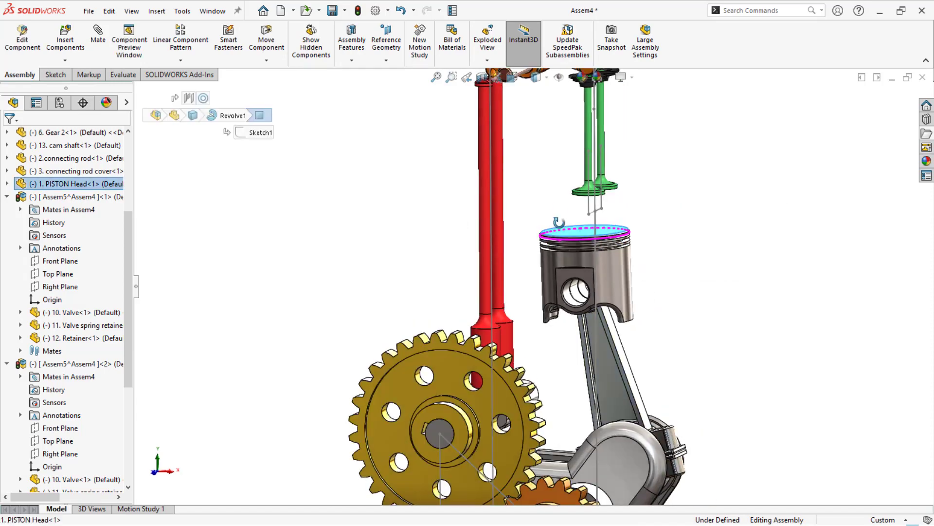
pyautogui.scroll(-3, 586, 226)
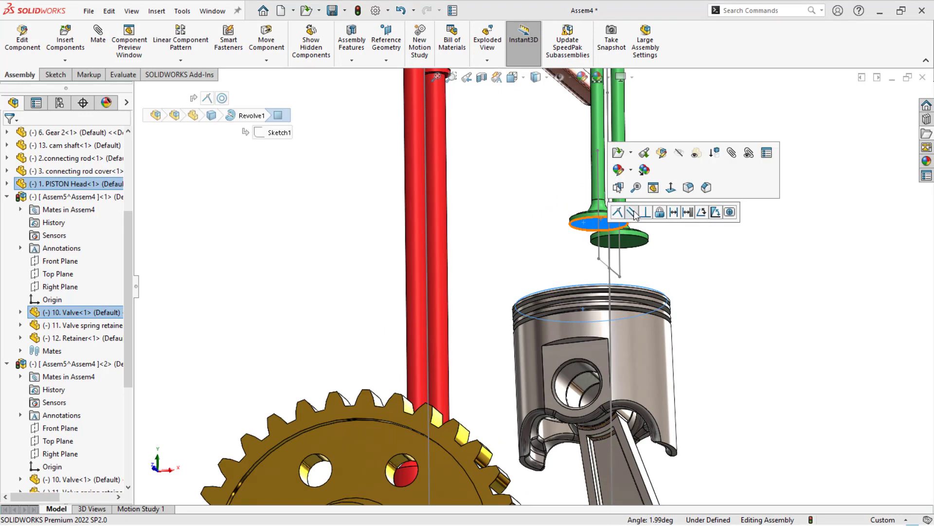
pyautogui.click(631, 213)
pyautogui.click(502, 219)
pyautogui.scroll(4, 533, 283)
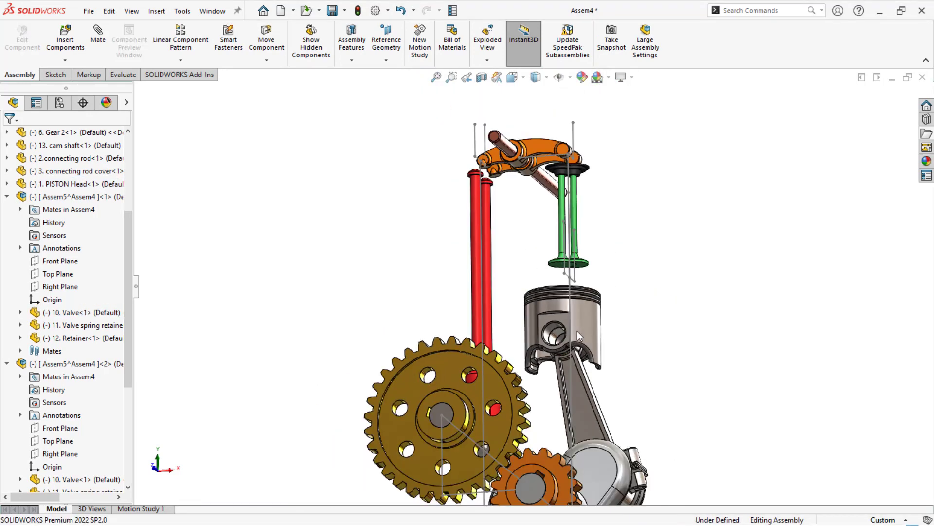
pyautogui.moveTo(592, 326)
pyautogui.mouseDown()
pyautogui.moveTo(588, 396)
pyautogui.moveTo(570, 399)
pyautogui.moveTo(586, 320)
pyautogui.moveTo(582, 389)
pyautogui.moveTo(591, 328)
pyautogui.mouseUp()
pyautogui.click(520, 246)
pyautogui.moveTo(519, 247); pyautogui.dragTo(470, 335, button='middle')
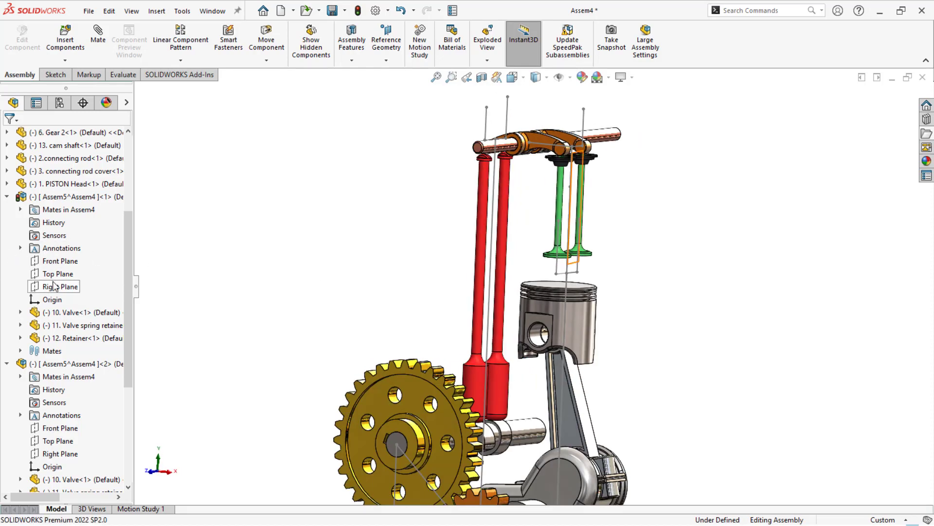
pyautogui.click(53, 287)
pyautogui.moveTo(406, 261); pyautogui.dragTo(404, 336, button='middle')
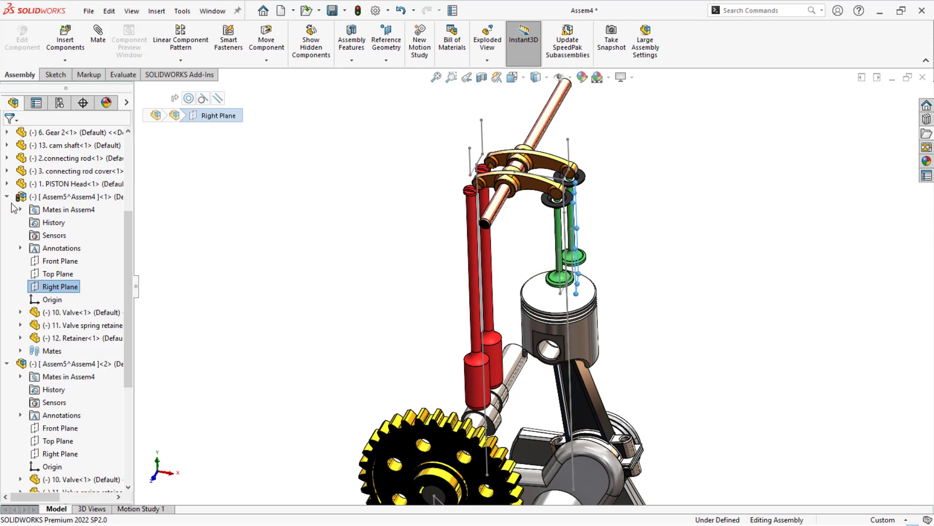
pyautogui.click(7, 197)
pyautogui.click(7, 210)
pyautogui.click(40, 171)
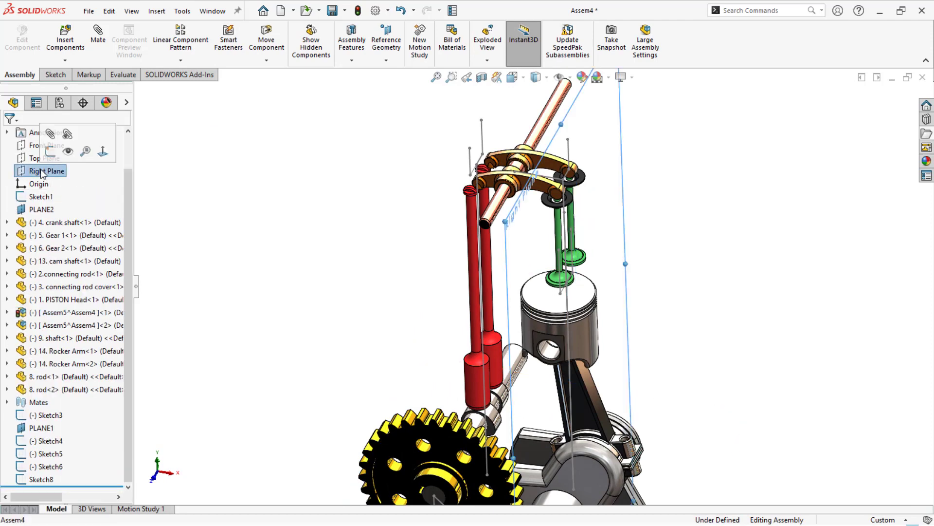
pyautogui.moveTo(404, 220); pyautogui.dragTo(416, 186, button='middle')
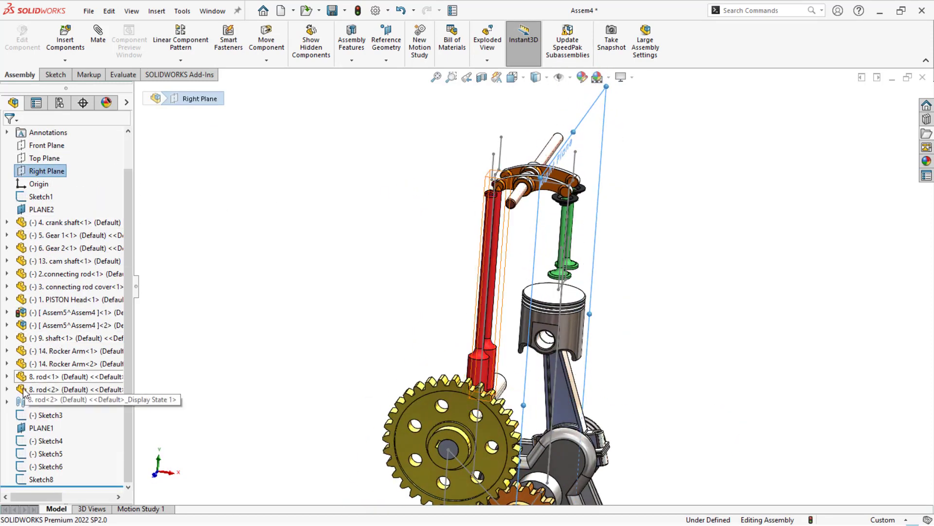
# - Mate the piston's Front Plane coincident with the assembly's Right Plane
pyautogui.click(576, 334)
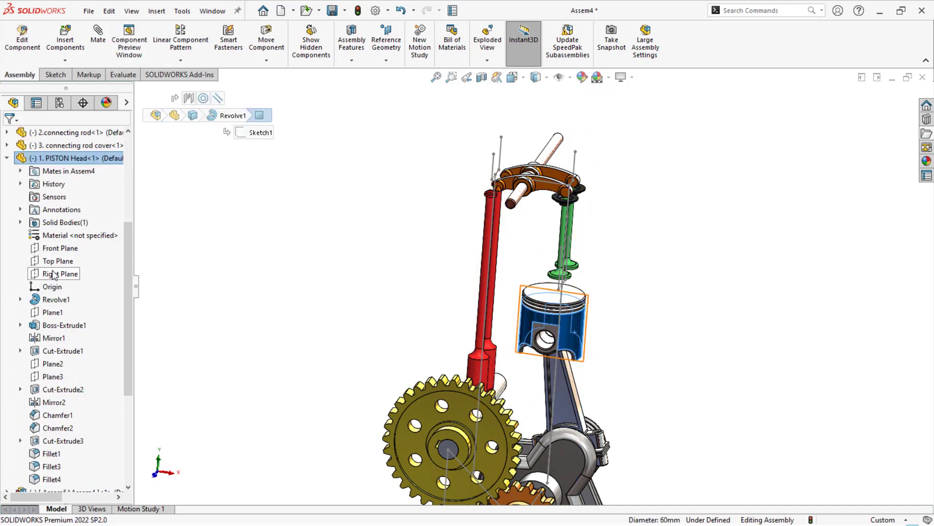
pyautogui.click(52, 248)
pyautogui.scroll(5, 62, 204)
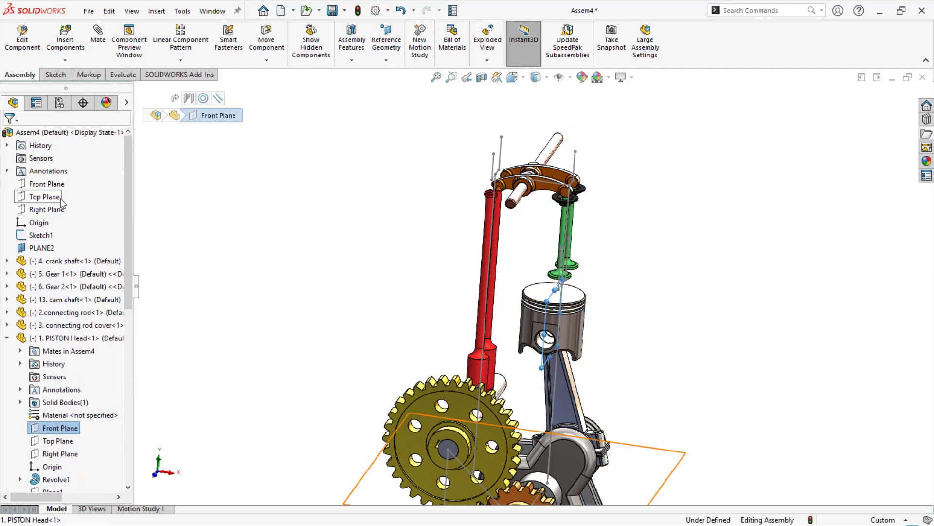
pyautogui.keyDown('ctrl'); pyautogui.click(58, 209); pyautogui.keyUp('ctrl')
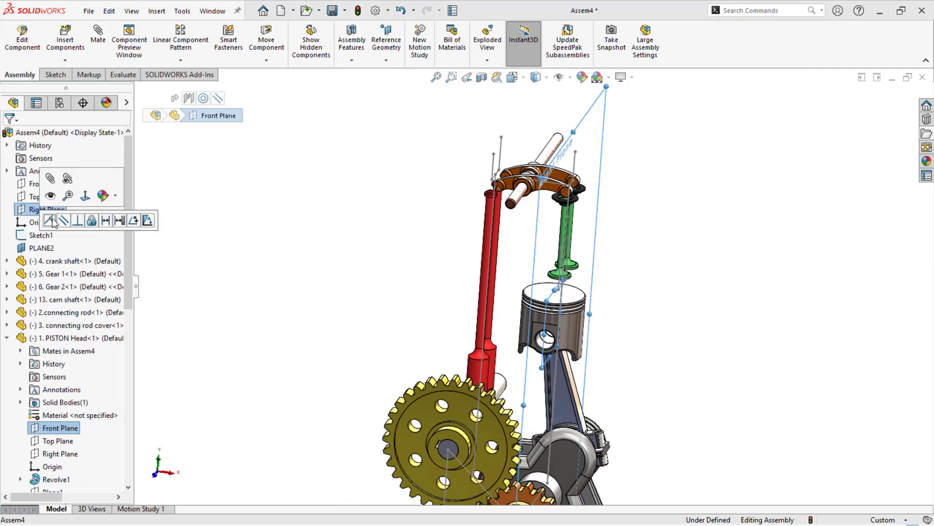
pyautogui.click(50, 222)
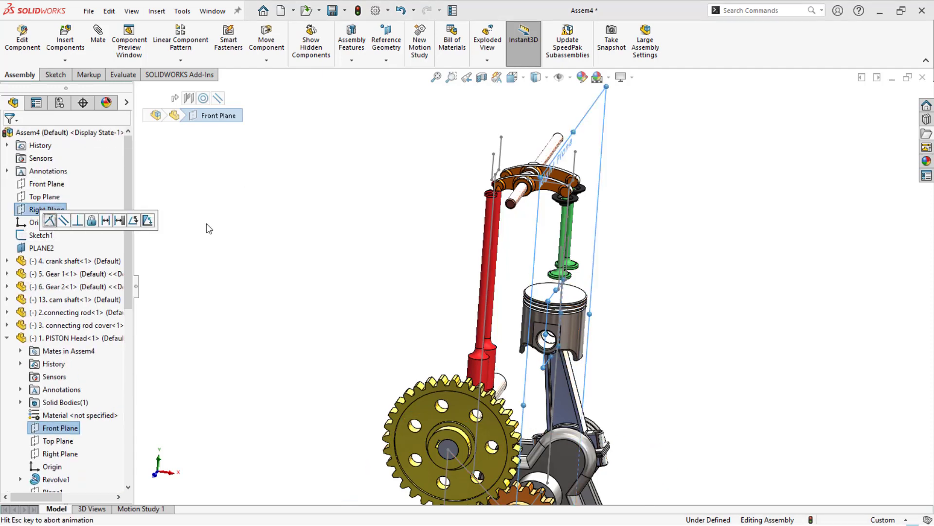
# - Move the piston and turn the large gear to check the linked motion, and examine the rockers and gears from the front
pyautogui.moveTo(579, 303); pyautogui.dragTo(553, 312)
pyautogui.click(395, 342)
pyautogui.scroll(3, 390, 340)
pyautogui.moveTo(390, 339); pyautogui.dragTo(392, 316, button='middle')
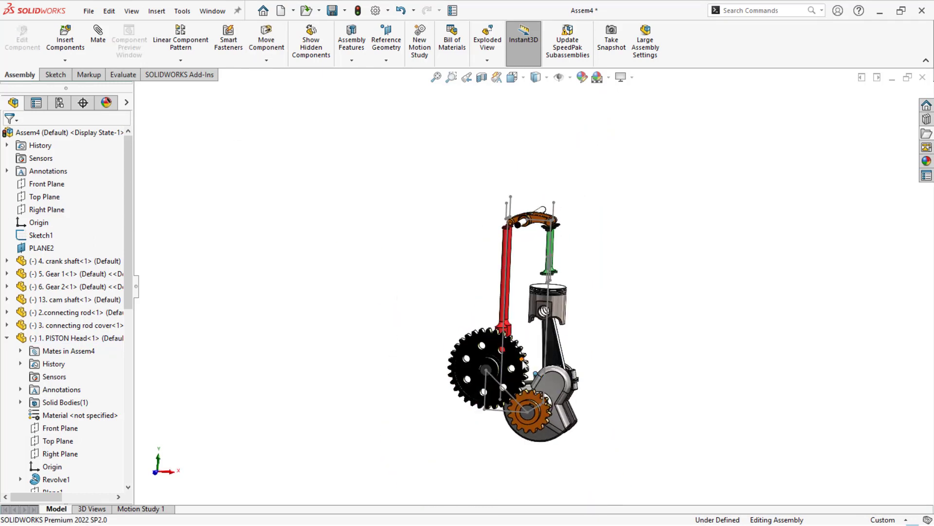
pyautogui.moveTo(524, 363); pyautogui.dragTo(497, 394)
pyautogui.click(630, 334)
pyautogui.hotkey('ctrl', '1')
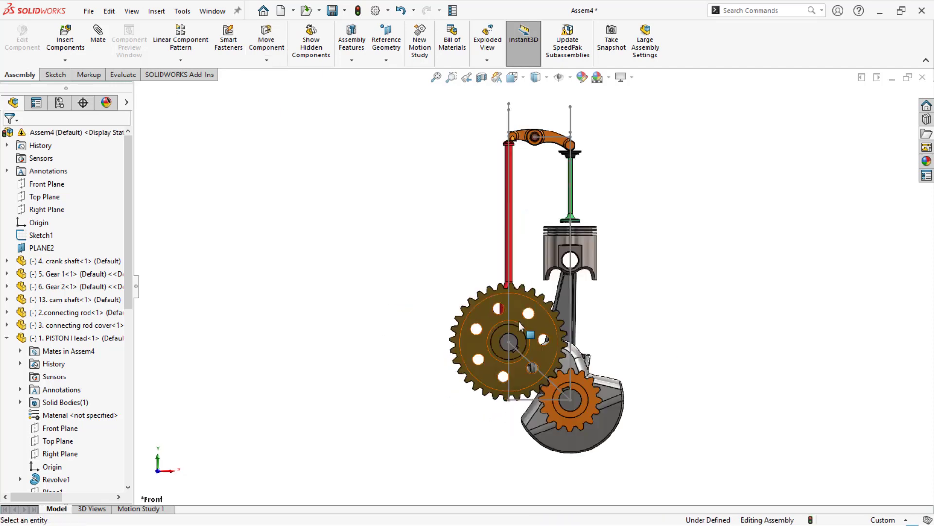
pyautogui.scroll(-3, 521, 160)
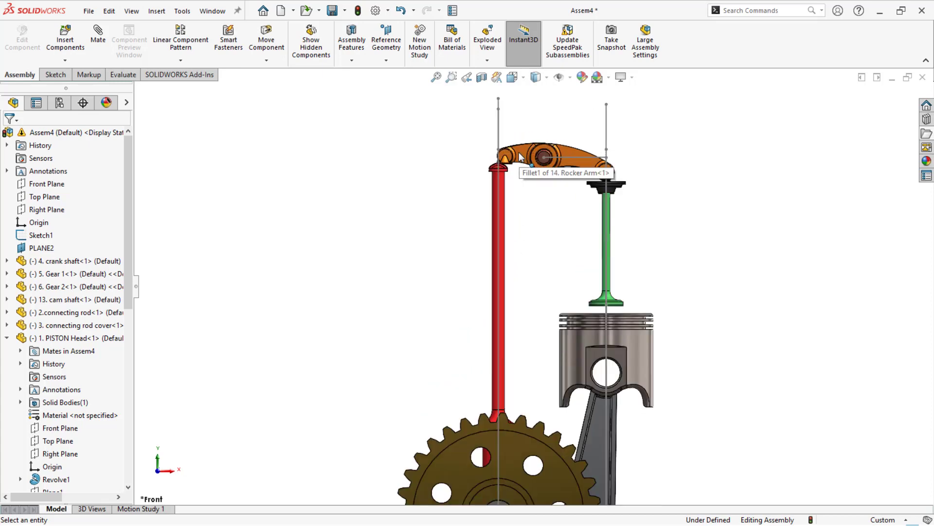
pyautogui.scroll(2, 534, 180)
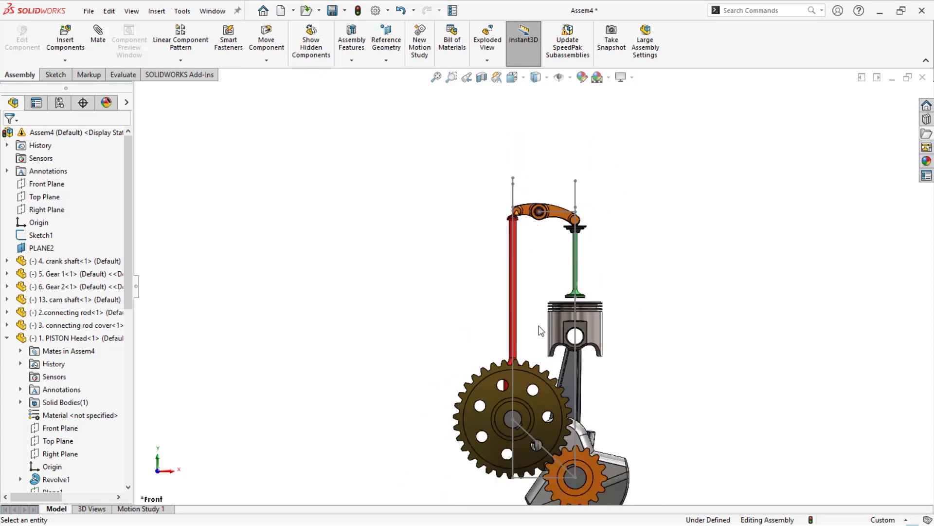
pyautogui.scroll(-1, 557, 444)
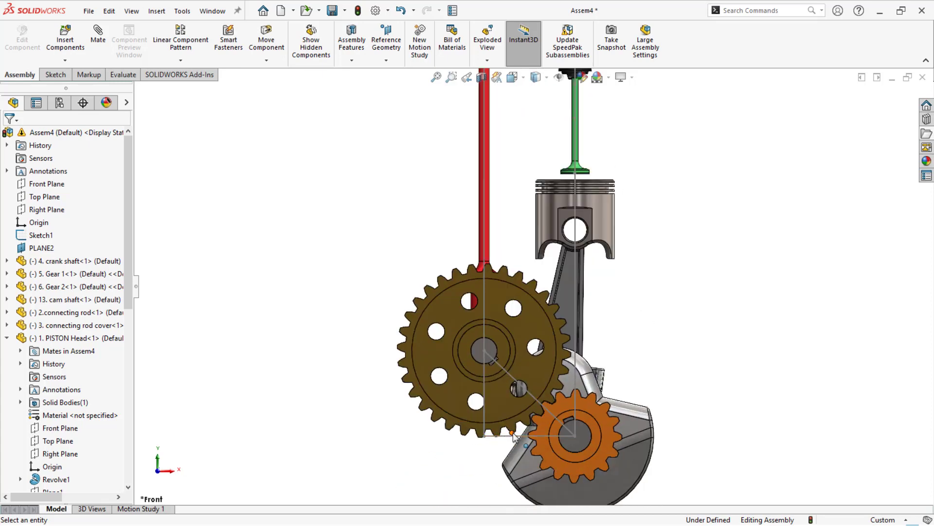
# - Edit the triangular gear layout sketch, Sketch1, and delete its vertical dimension
pyautogui.click(502, 432)
pyautogui.click(471, 456)
pyautogui.doubleClick(520, 384)
pyautogui.scroll(4, 519, 385)
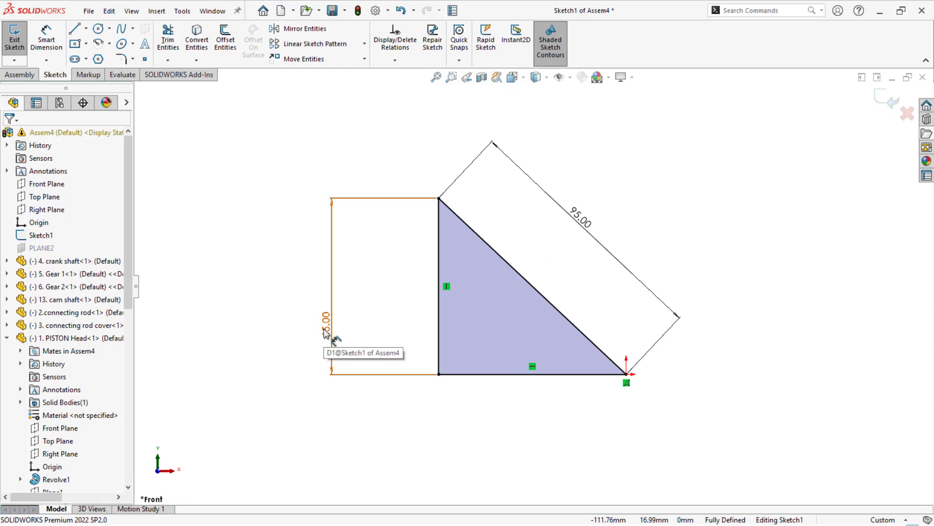
pyautogui.click(325, 333)
pyautogui.rightClick(325, 332)
pyautogui.click(350, 328)
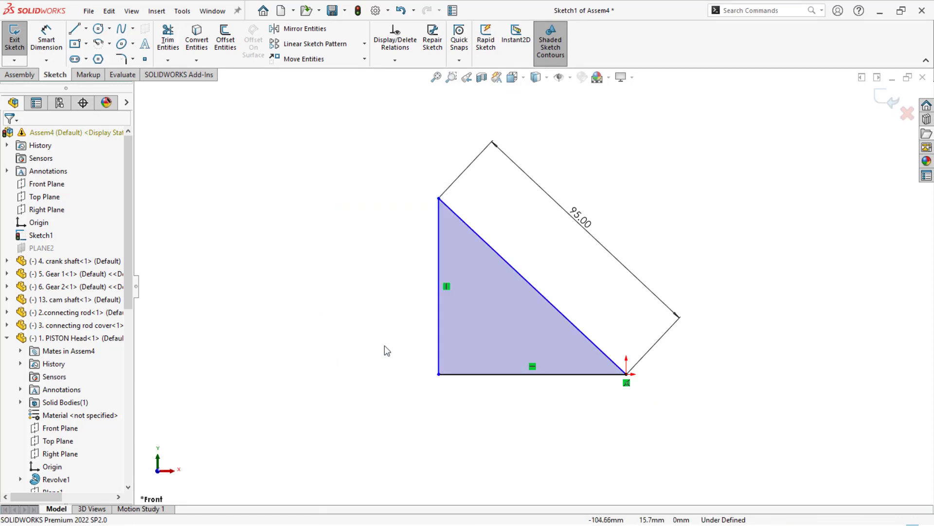
# - Dimension the horizontal base line of the triangle as 65 mm
pyautogui.click(473, 376)
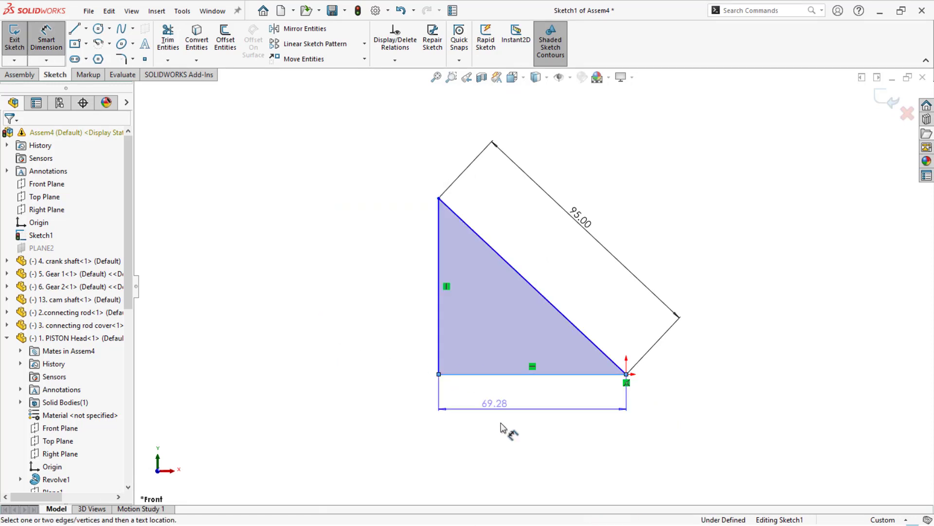
pyautogui.click(503, 430)
pyautogui.write('65')
pyautogui.press('Return')
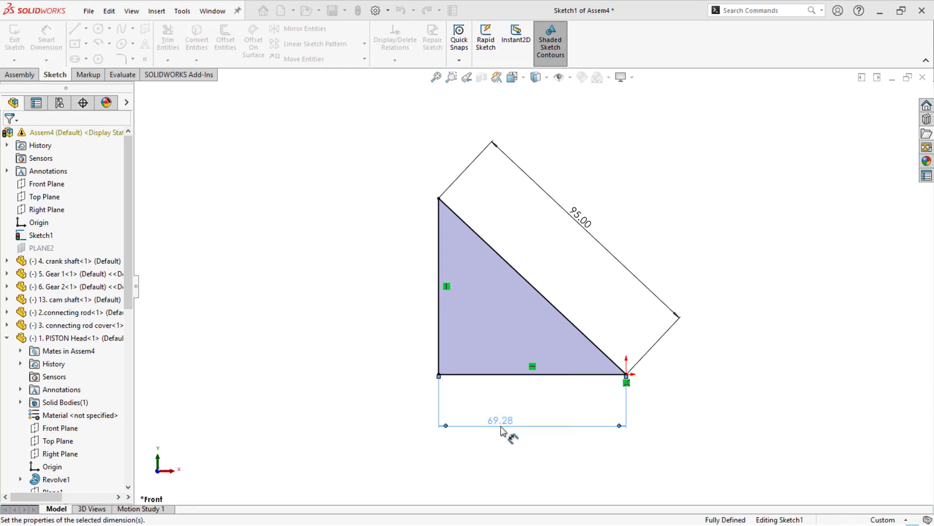
# - Set the triangle's diagonal dimension to 97 mm and rebuild the assembly, dismissing the rebuild report
pyautogui.click(585, 218)
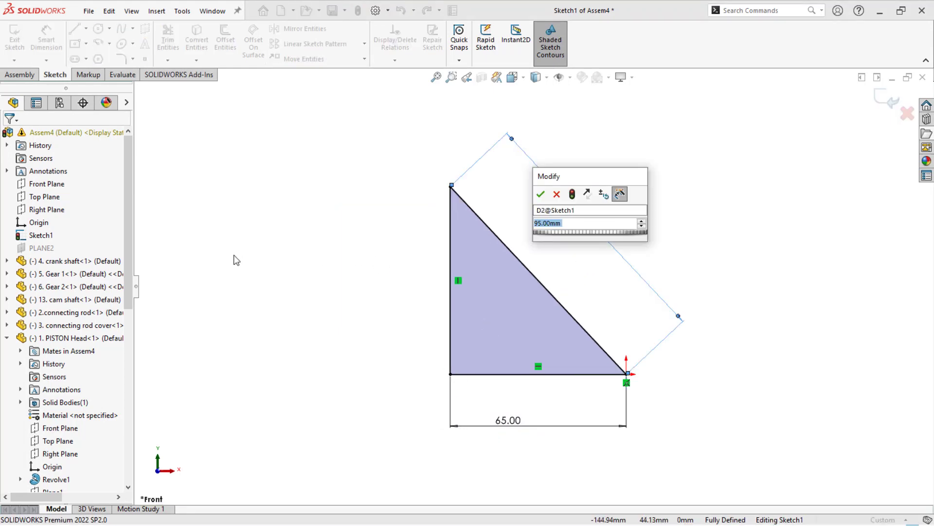
pyautogui.write('97')
pyautogui.press('Return')
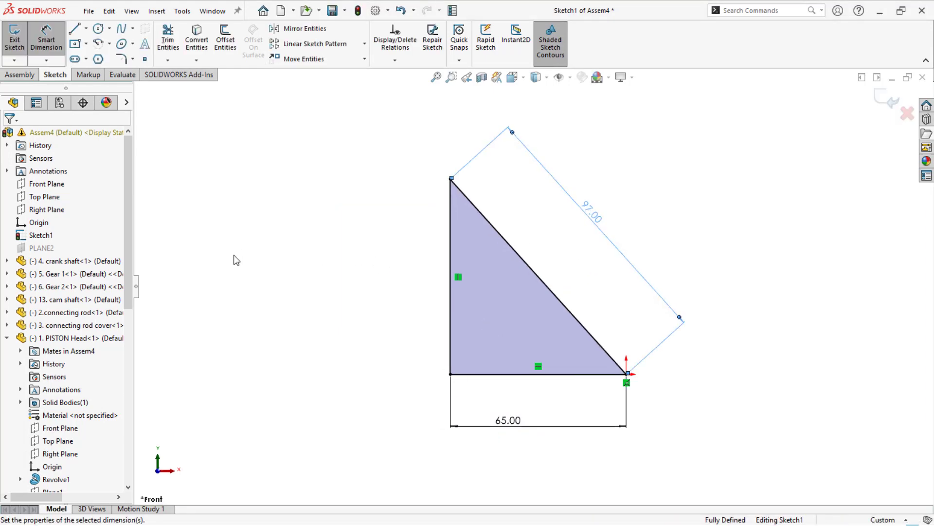
pyautogui.hotkey('ctrl', 'b')
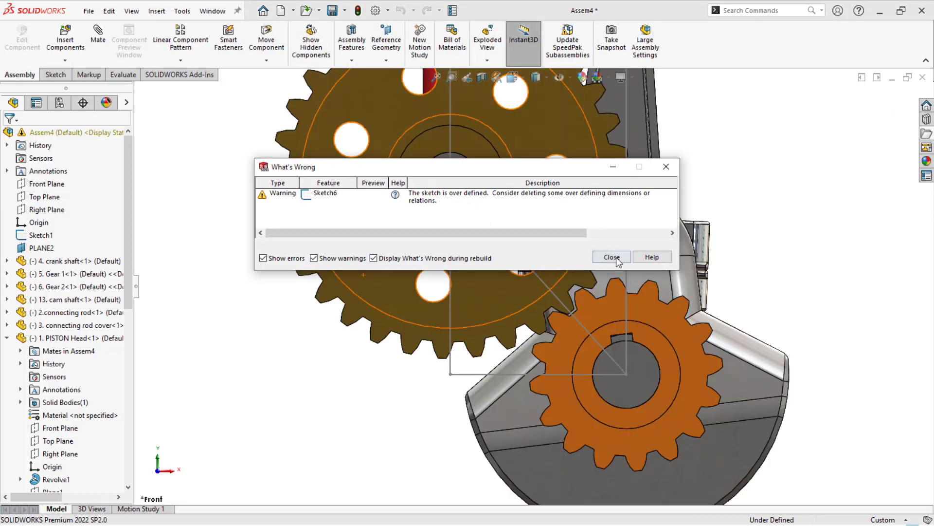
pyautogui.click(615, 258)
# - Inspect the gear meshing in the front view and move the crank mechanism to check its motion
pyautogui.scroll(8, 782, 180)
pyautogui.scroll(-5, 509, 166)
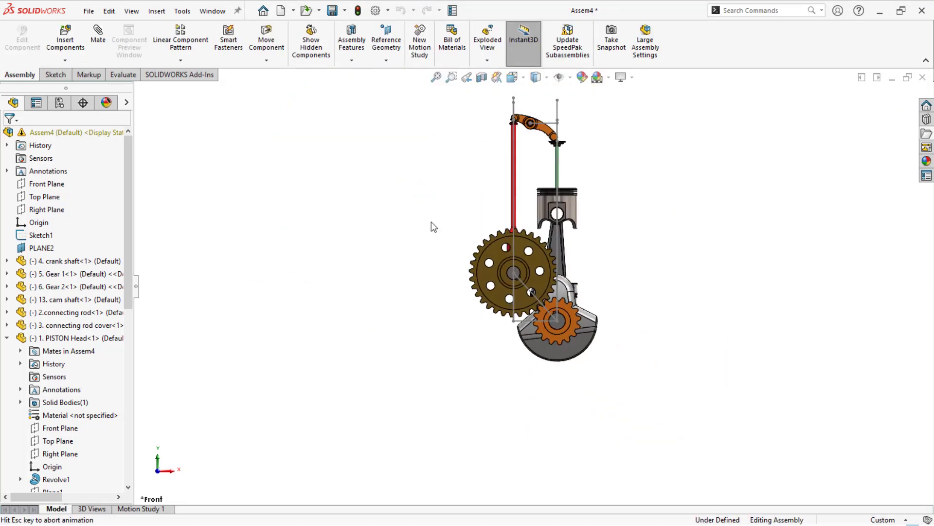
pyautogui.moveTo(505, 189); pyautogui.dragTo(440, 252, button='middle')
pyautogui.hotkey('ctrl', '1')
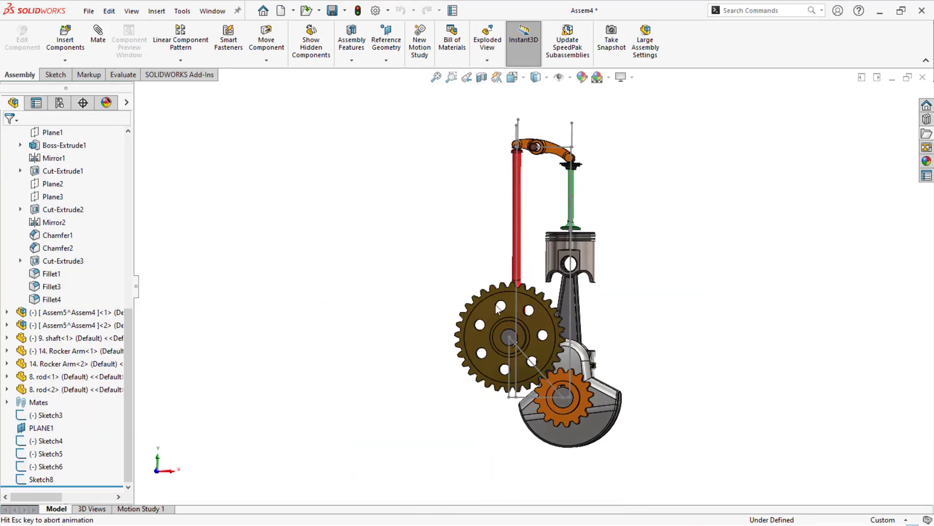
pyautogui.moveTo(573, 318); pyautogui.dragTo(480, 336)
# - Hide PLANE1 and the layout sketches from Sketch3 to Sketch8, and turn the gears slightly
pyautogui.moveTo(357, 284); pyautogui.dragTo(342, 303, button='middle')
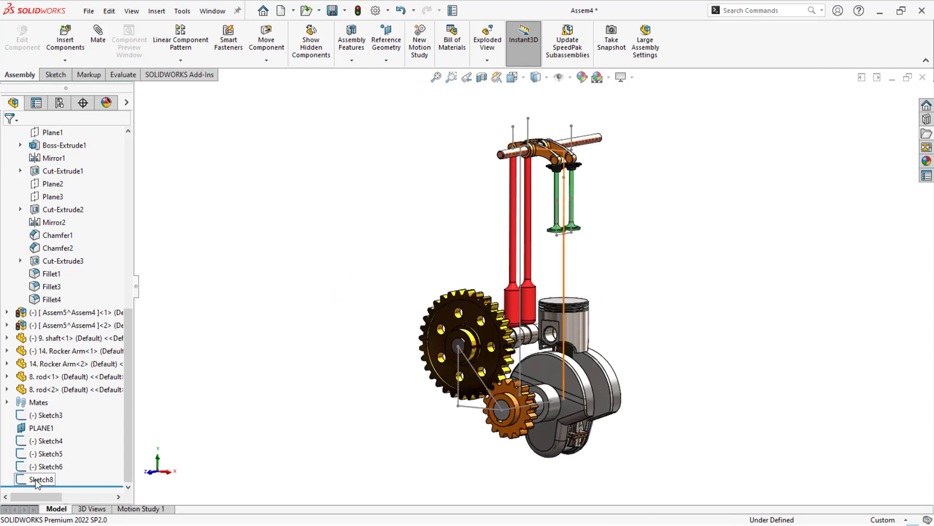
pyautogui.moveTo(35, 482); pyautogui.dragTo(31, 417)
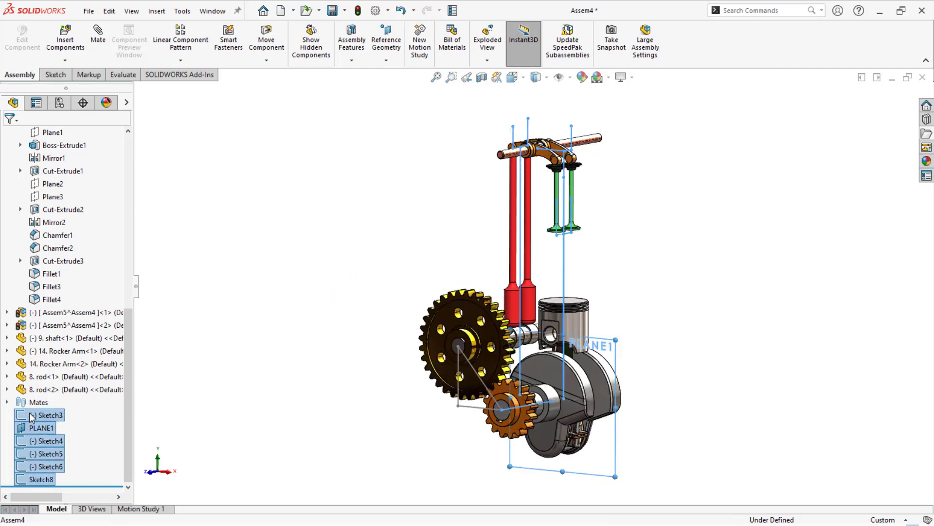
pyautogui.click(41, 398)
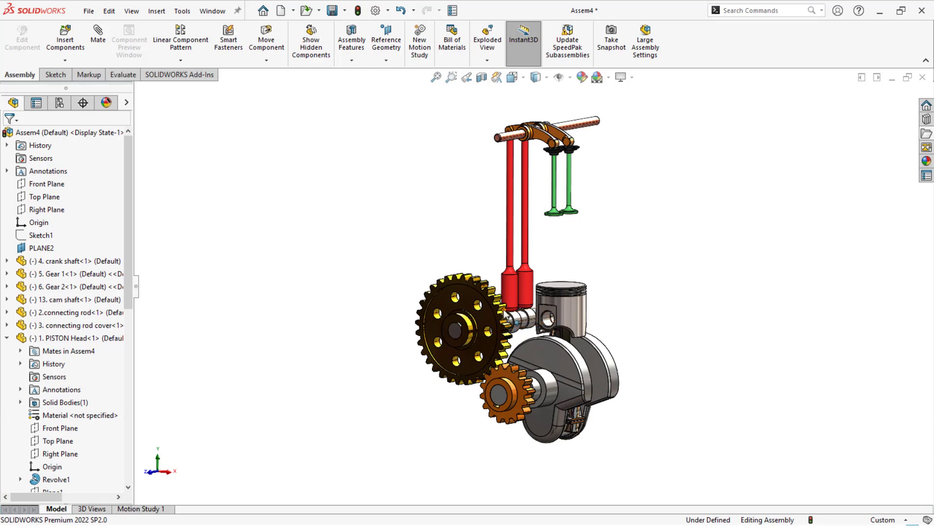
pyautogui.moveTo(505, 313); pyautogui.dragTo(316, 322)
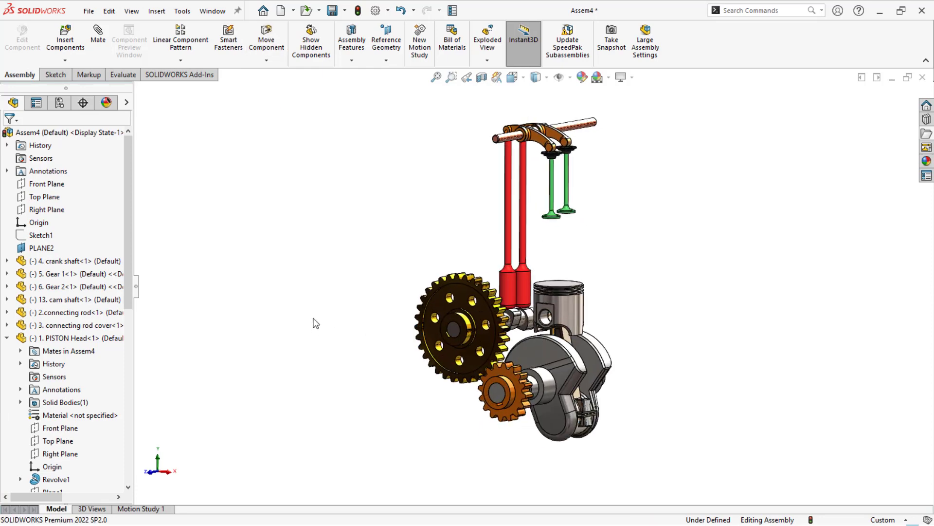
# - In Motion Study 1, add a rotary motor on the small gear's hub face at a constant speed of 100 RPM
pyautogui.click(149, 508)
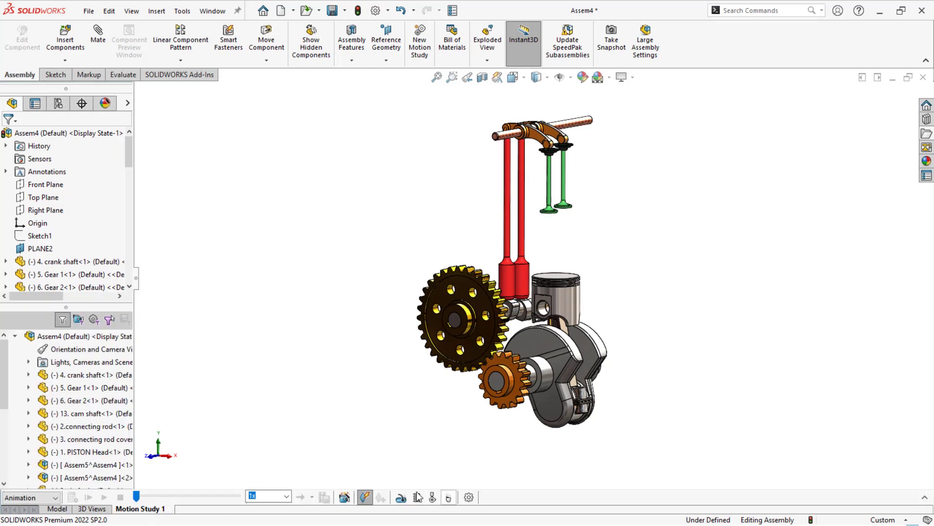
pyautogui.click(401, 499)
pyautogui.scroll(-5, 493, 409)
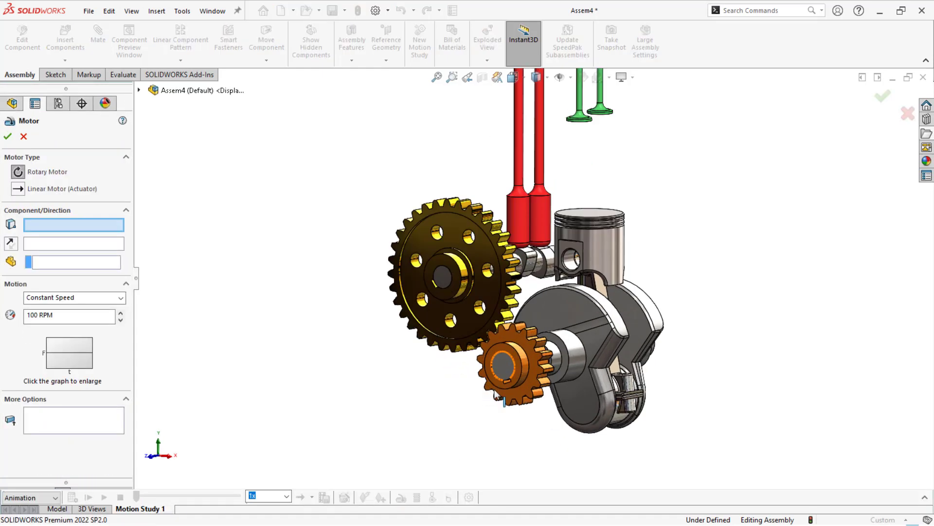
pyautogui.click(540, 350)
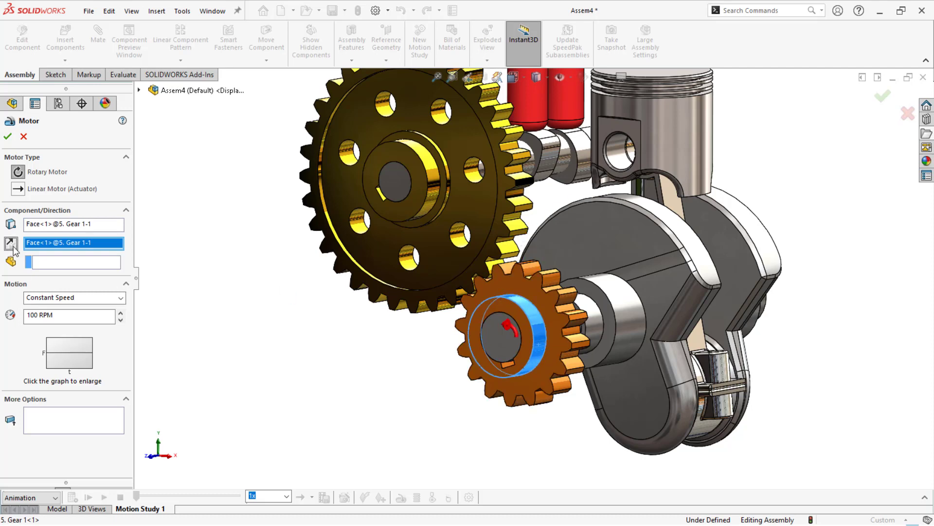
pyautogui.click(7, 137)
# - Fit the whole engine in view, calculate the motion study and stop its playback
pyautogui.press('f')
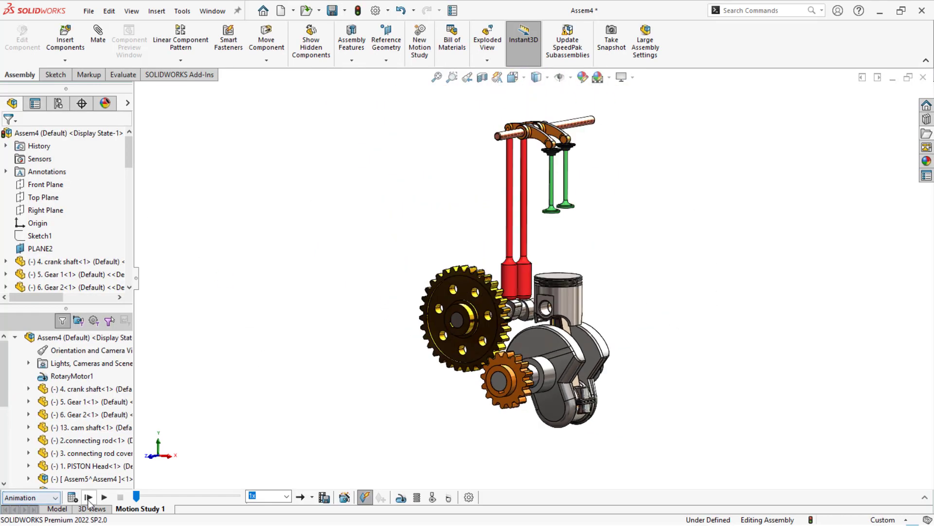
pyautogui.click(73, 497)
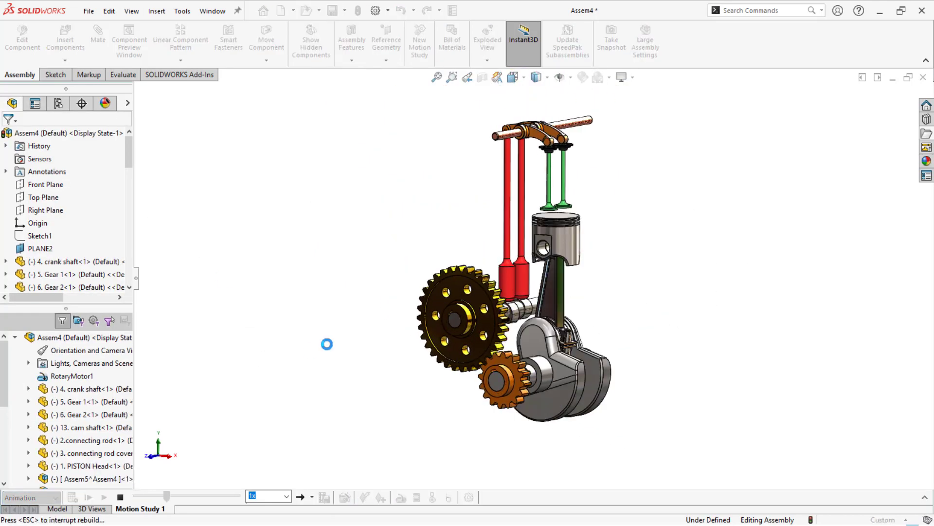
pyautogui.click(120, 497)
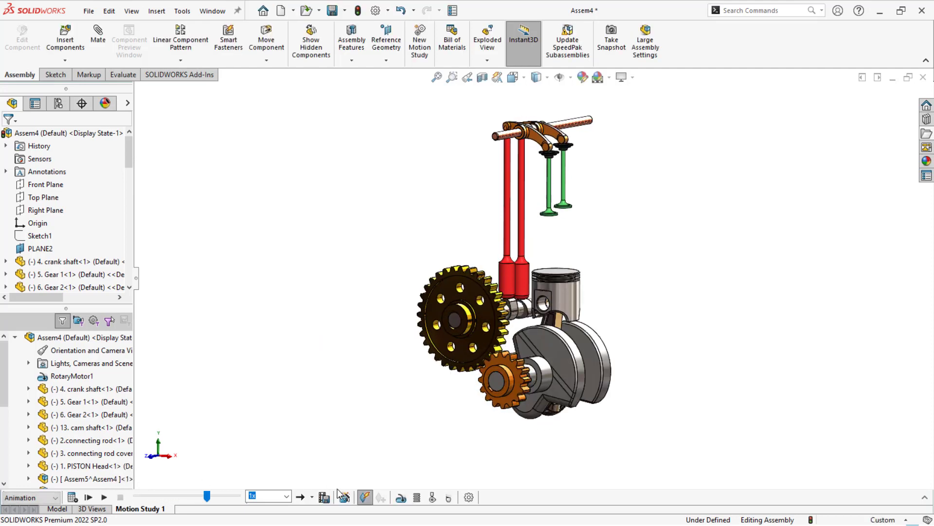
# - Set the motion study's animation rate to 120 frames per second and play the study
pyautogui.click(468, 497)
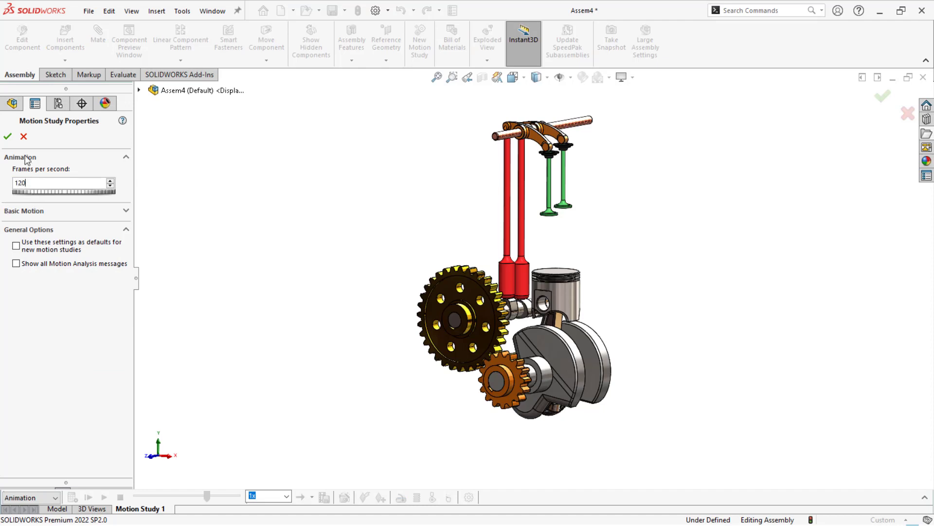
pyautogui.click(7, 136)
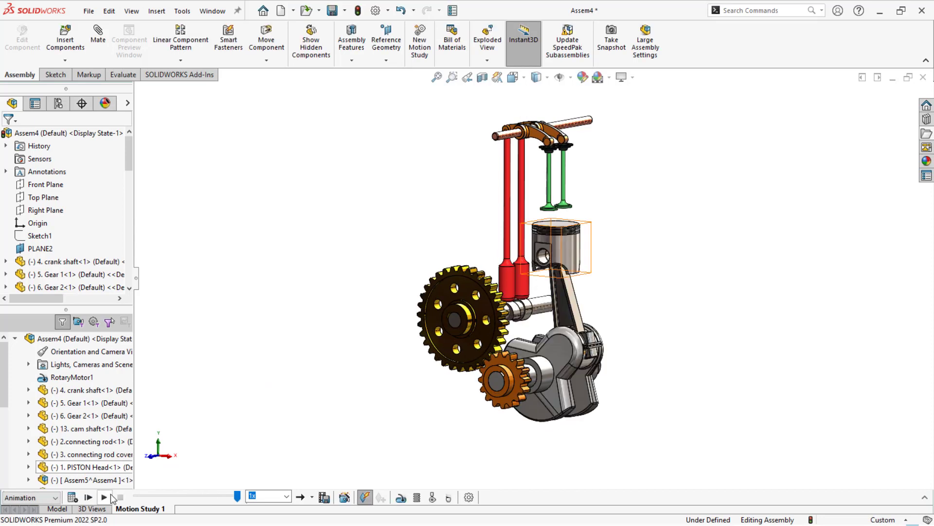
pyautogui.click(104, 497)
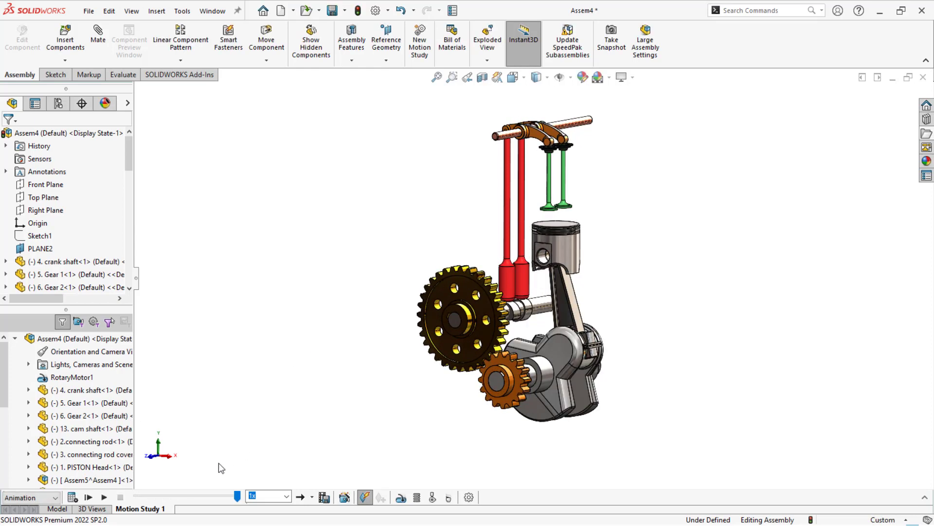
# - Expand the motion timeline from 0 seconds and copy the rotary motor's start key to 2 seconds
pyautogui.click(925, 497)
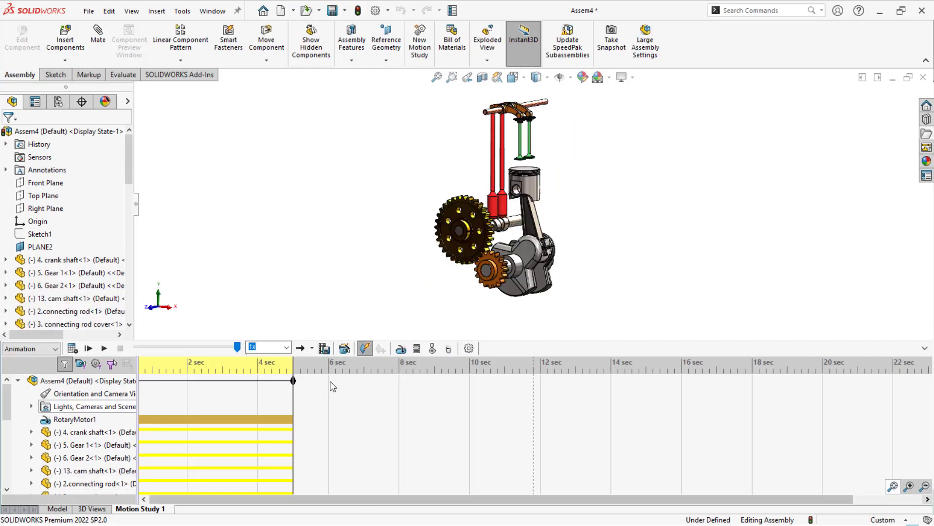
pyautogui.moveTo(245, 408); pyautogui.dragTo(142, 425)
pyautogui.moveTo(177, 499); pyautogui.dragTo(150, 499)
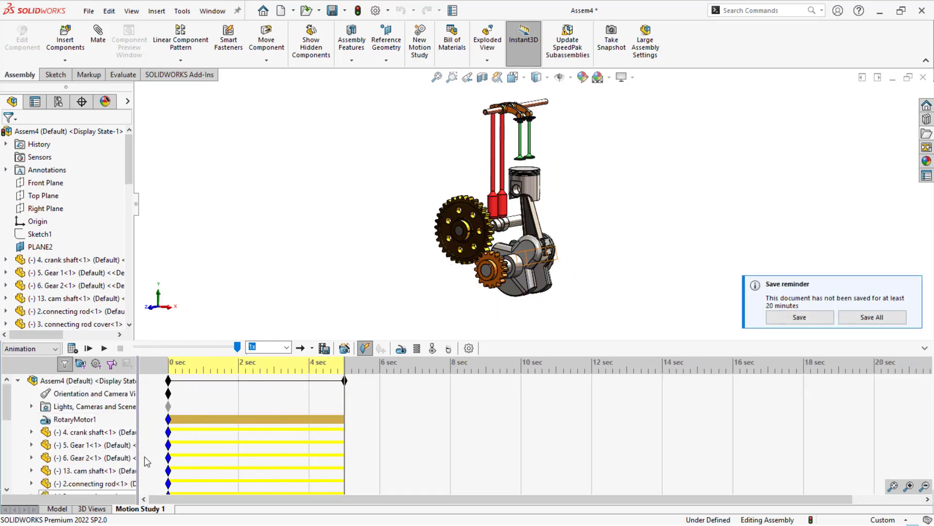
pyautogui.moveTo(169, 421)
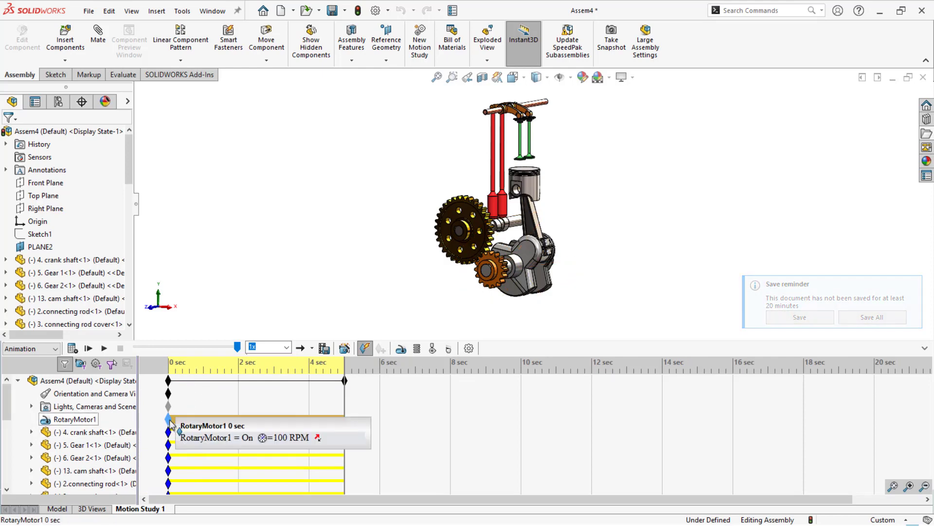
pyautogui.moveTo(169, 421); pyautogui.dragTo(238, 420)
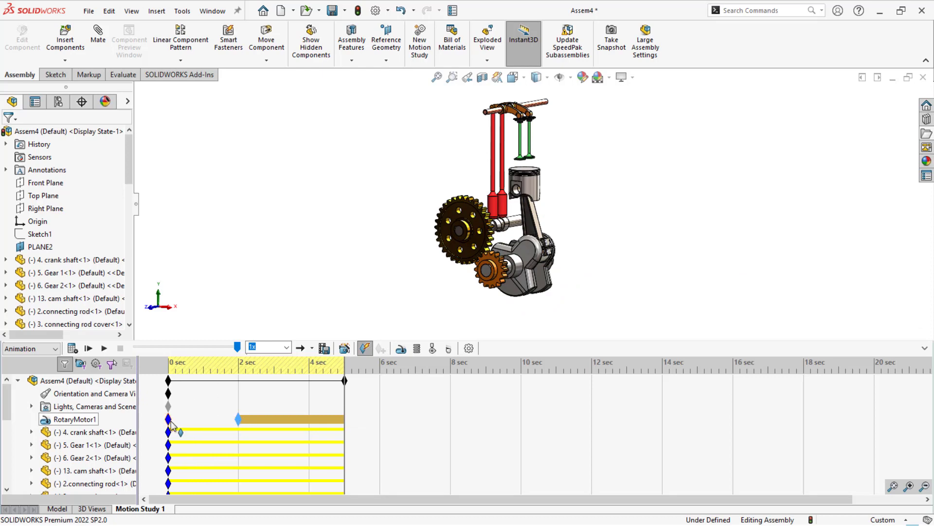
# - Set the rotary motor's constant speed to 50 RPM at the 0-second key
pyautogui.doubleClick(169, 422)
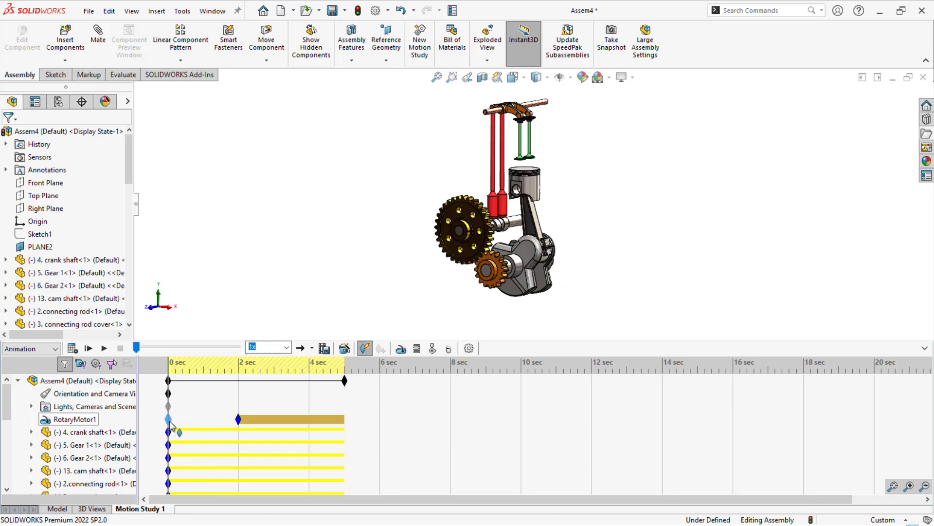
pyautogui.click(61, 261)
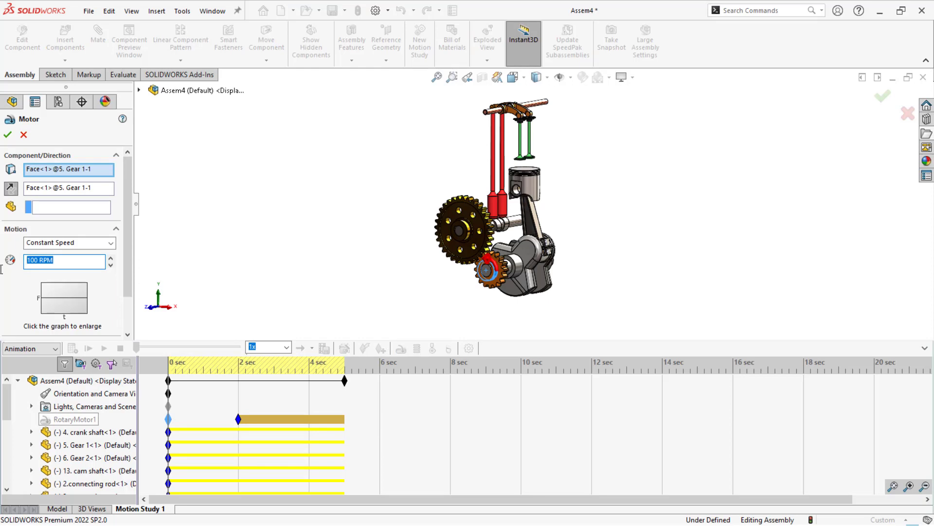
pyautogui.write('50')
pyautogui.press('Return')
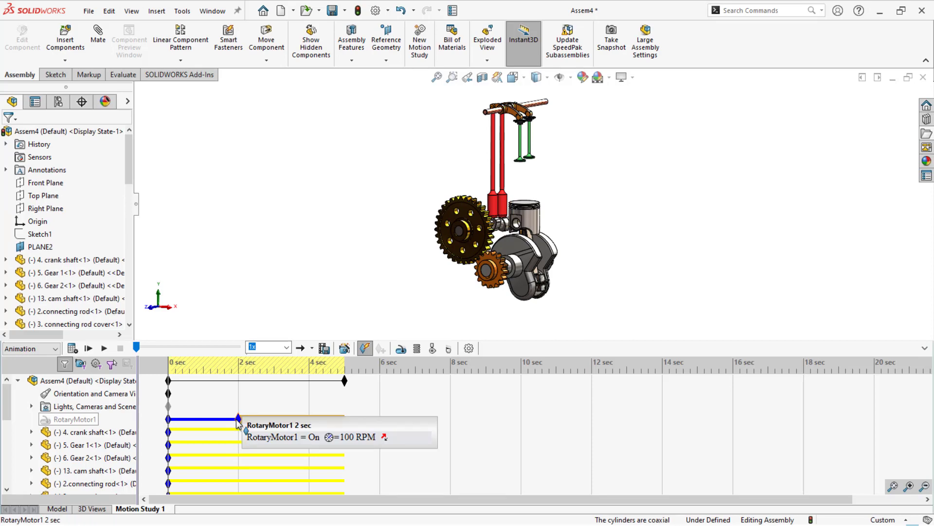
# - Copy the rotary motor's 2-second key to 5 seconds, set its constant speed to 200 RPM, and play the recalculated study
pyautogui.keyDown('ctrl'); pyautogui.moveTo(238, 418); pyautogui.dragTo(341, 420); pyautogui.keyUp('ctrl')
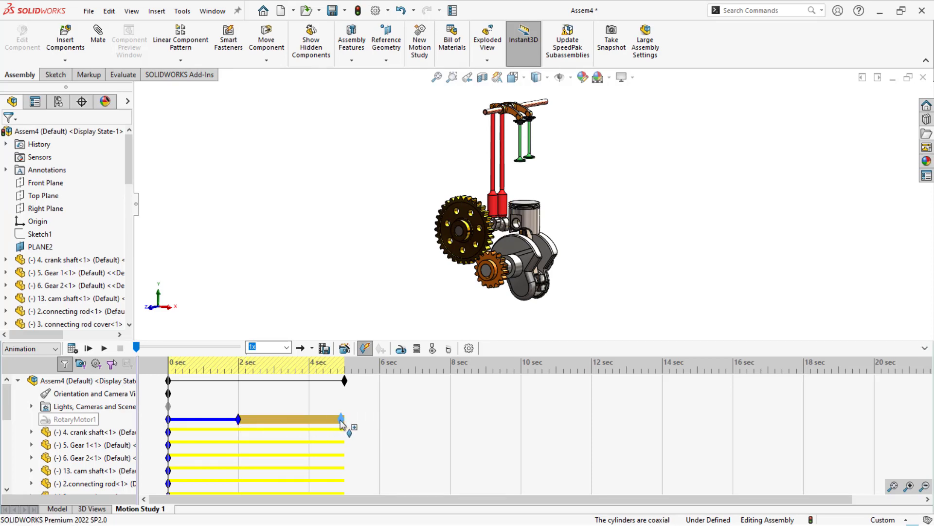
pyautogui.doubleClick(343, 421)
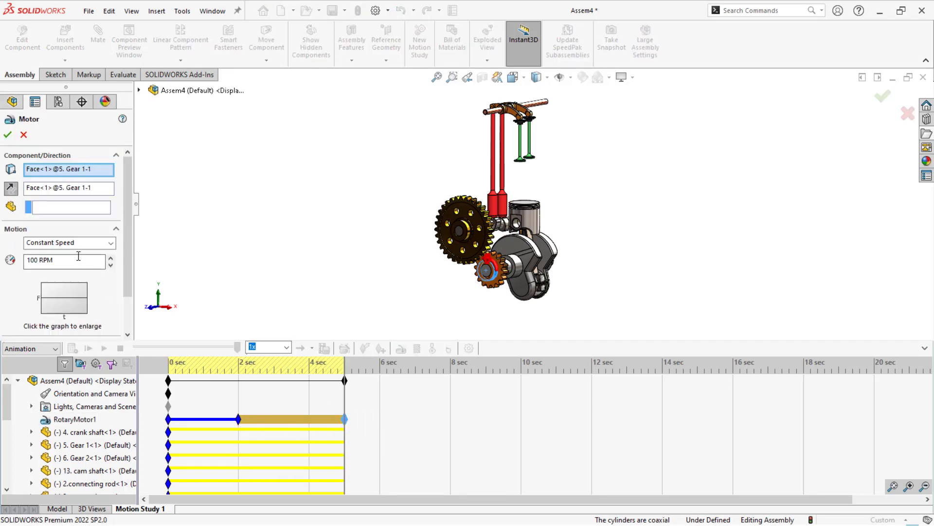
pyautogui.click(6, 136)
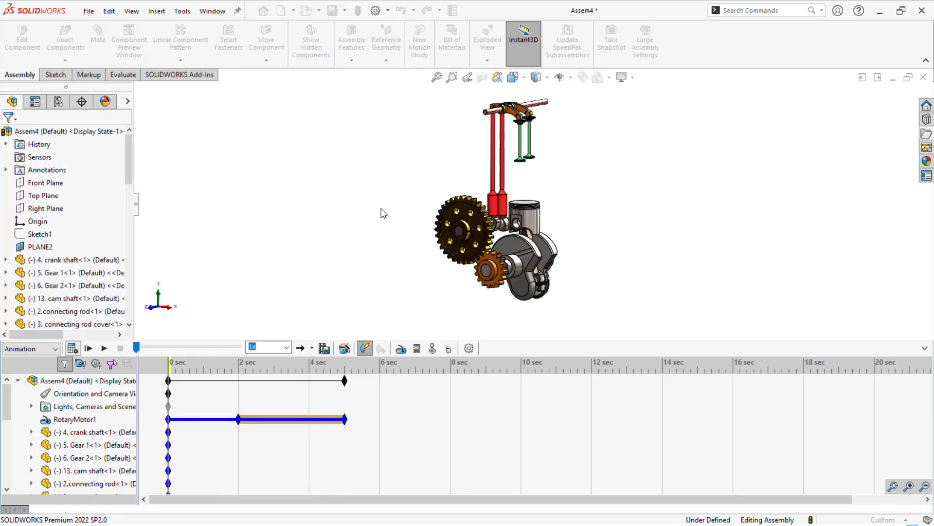
pyautogui.click(104, 348)
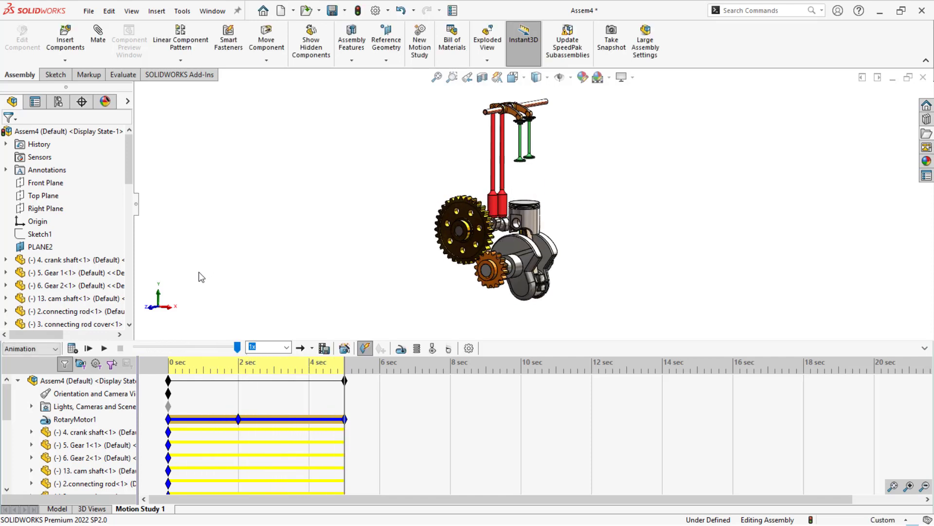
pyautogui.press('f')
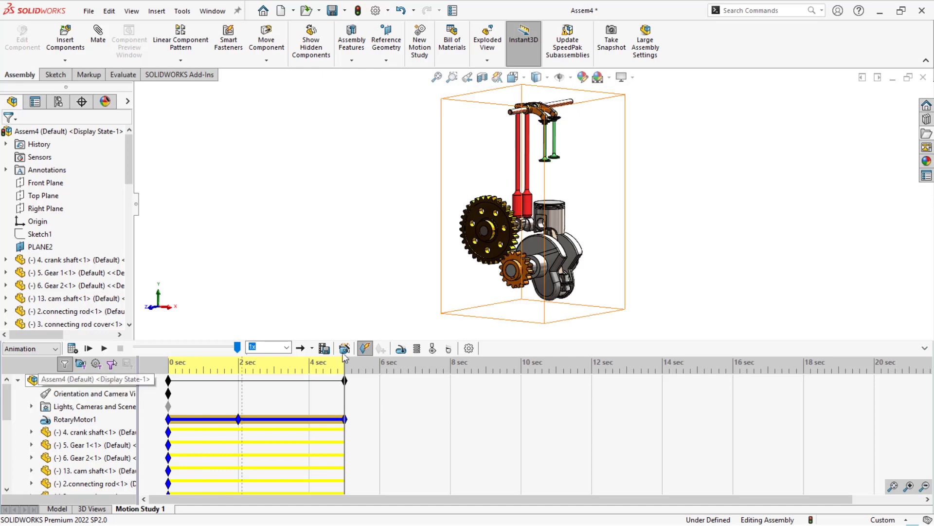
pyautogui.rightClick(97, 394)
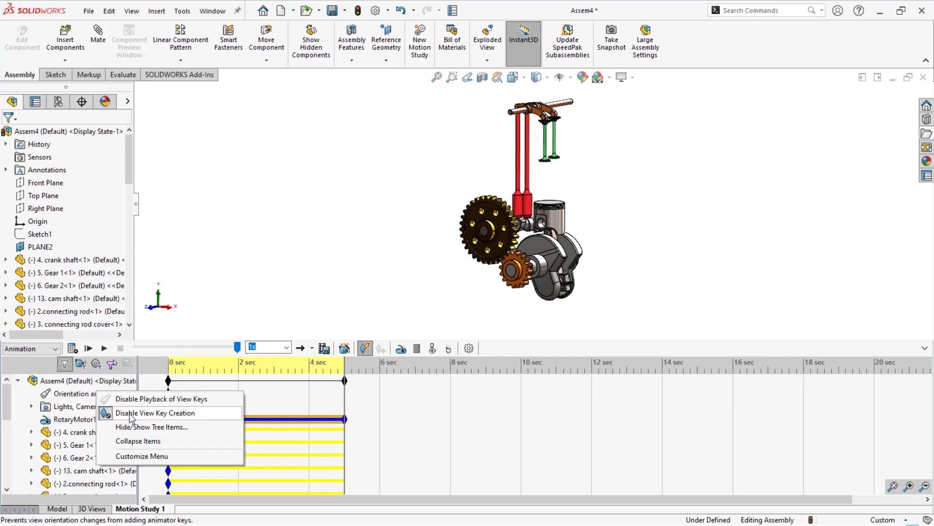
pyautogui.click(231, 250)
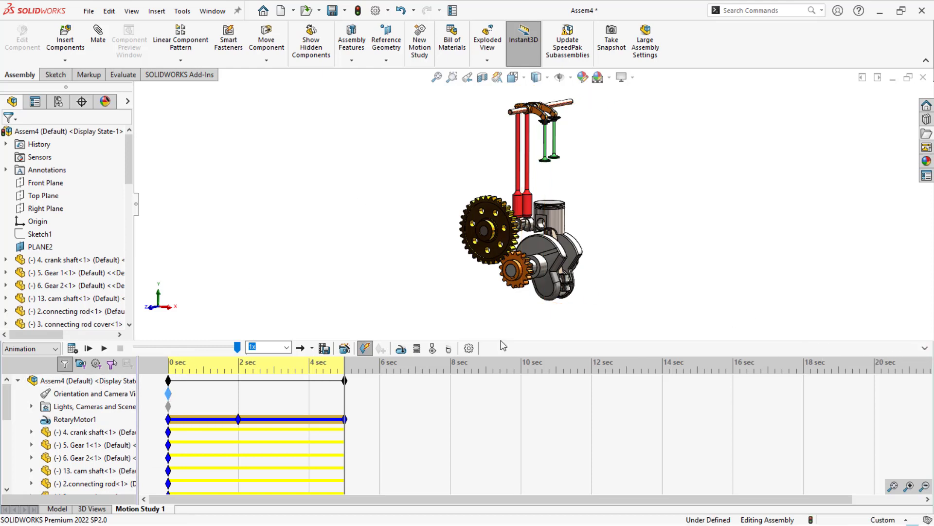
# - Copy the Orientation and Camera Views key to 1 second and replace it with the engine rotated to an almost side-on view
pyautogui.moveTo(512, 345); pyautogui.dragTo(507, 422)
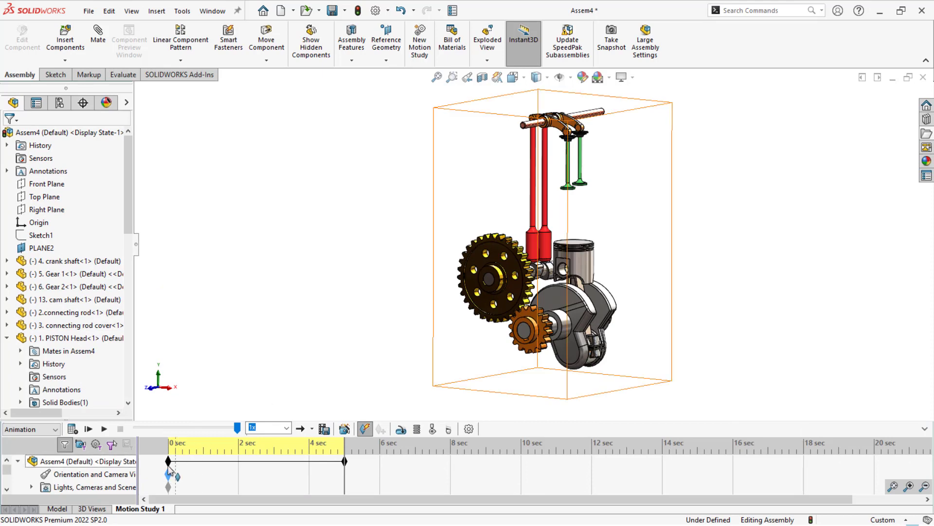
pyautogui.moveTo(201, 475); pyautogui.dragTo(203, 471)
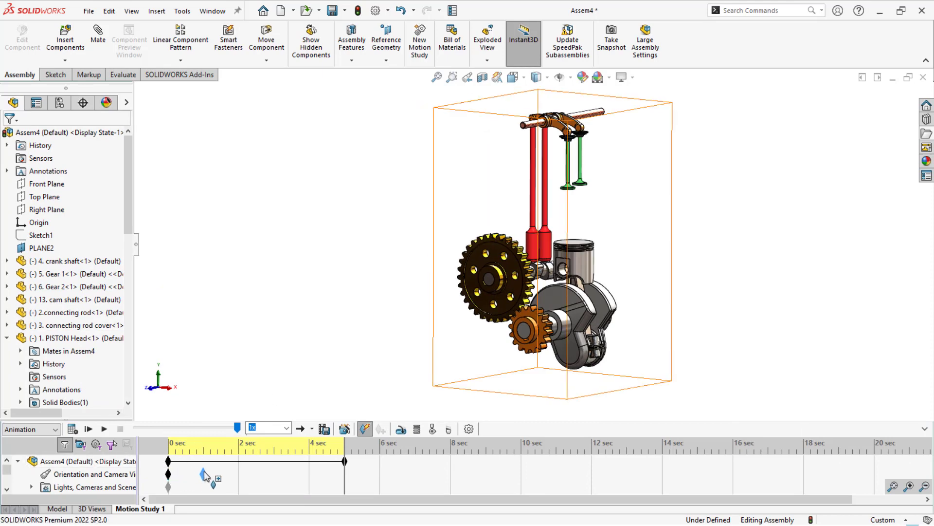
pyautogui.moveTo(387, 326); pyautogui.dragTo(350, 330, button='middle')
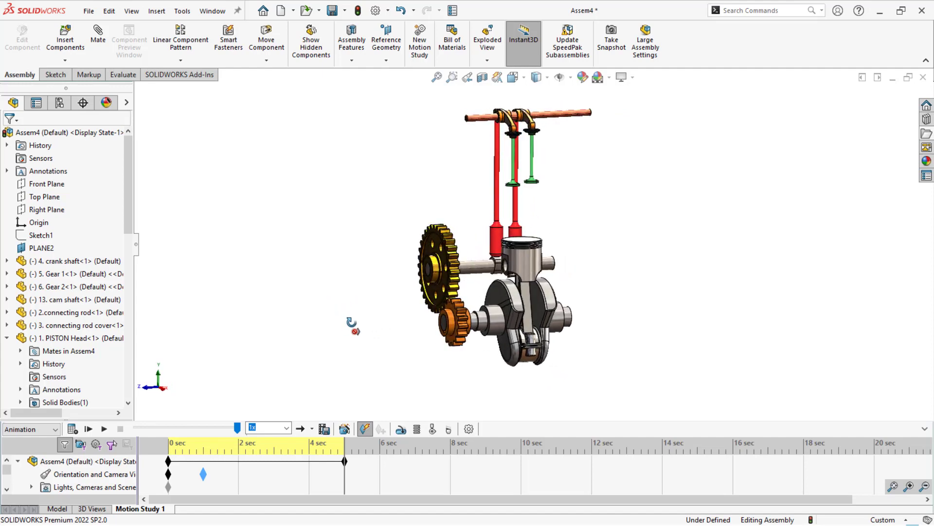
pyautogui.rightClick(204, 474)
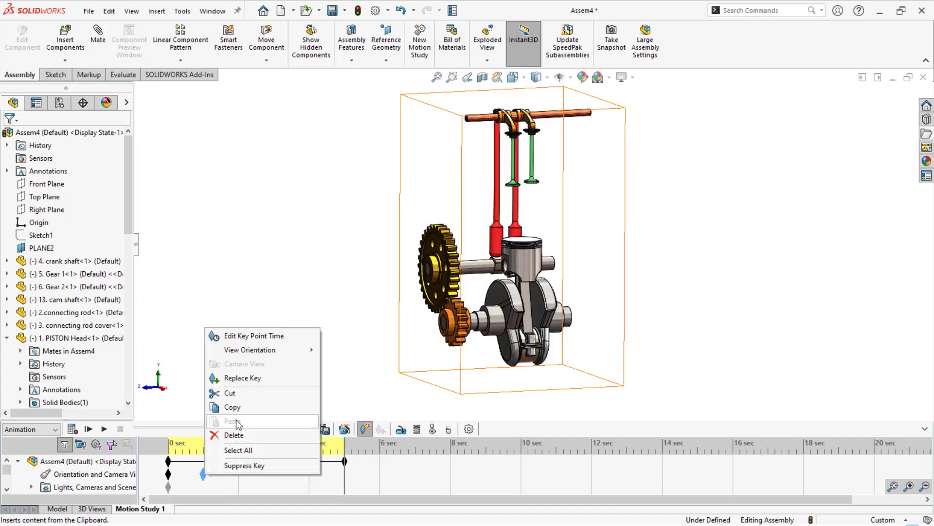
pyautogui.click(241, 379)
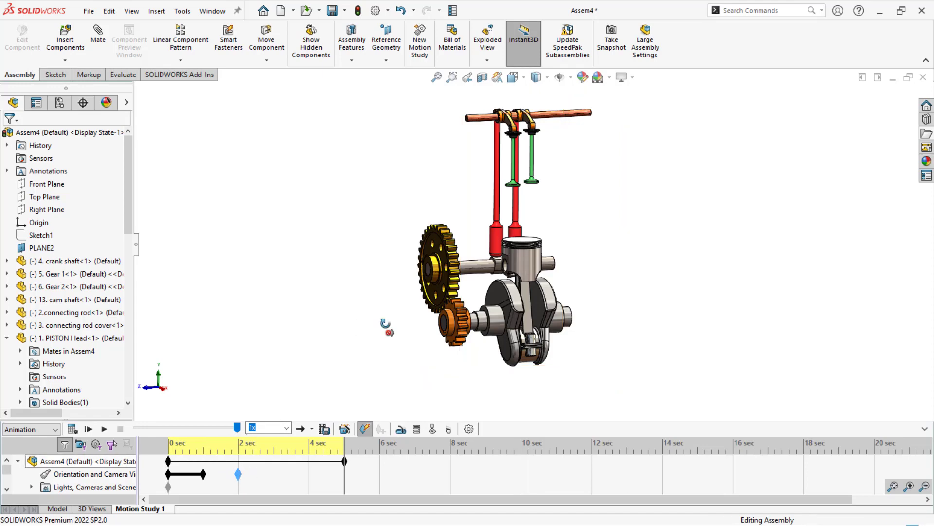
# - Rotate the engine further to show the crank shaft's far end and replace the 2-second view key with this orientation
pyautogui.moveTo(385, 324); pyautogui.dragTo(326, 327, button='middle')
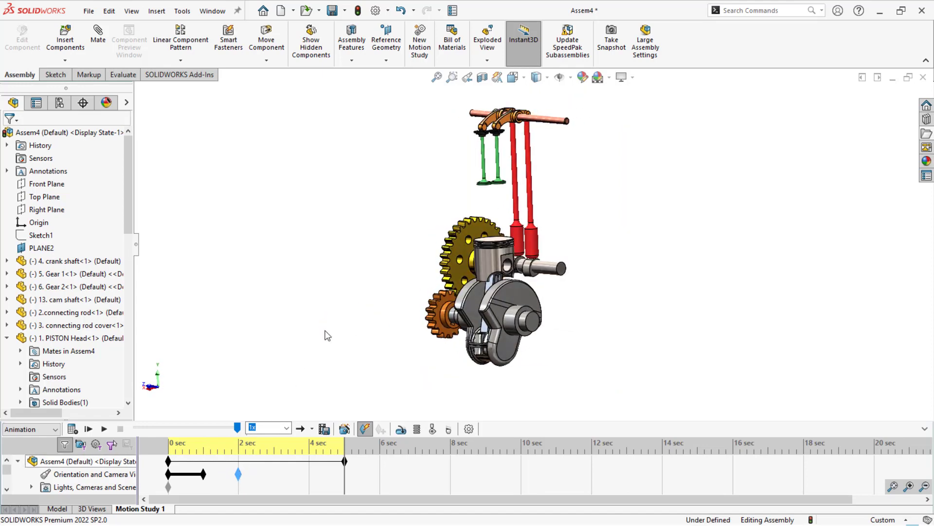
pyautogui.rightClick(238, 474)
pyautogui.click(282, 379)
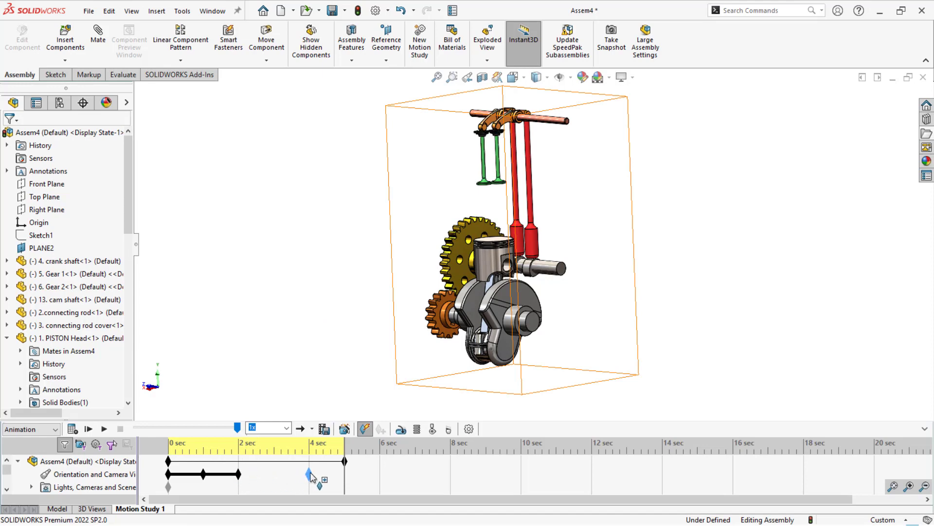
# - Copy the view key to 4 seconds, replace it with the engine tilted to be seen from above, and play the animation
pyautogui.moveTo(311, 477); pyautogui.dragTo(310, 475)
pyautogui.moveTo(350, 267); pyautogui.dragTo(354, 358, button='middle')
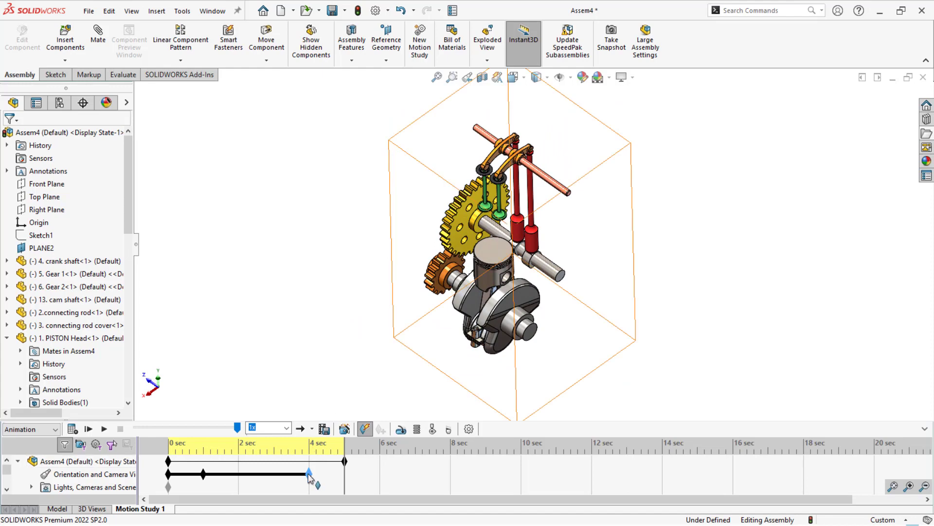
pyautogui.rightClick(310, 475)
pyautogui.click(336, 363)
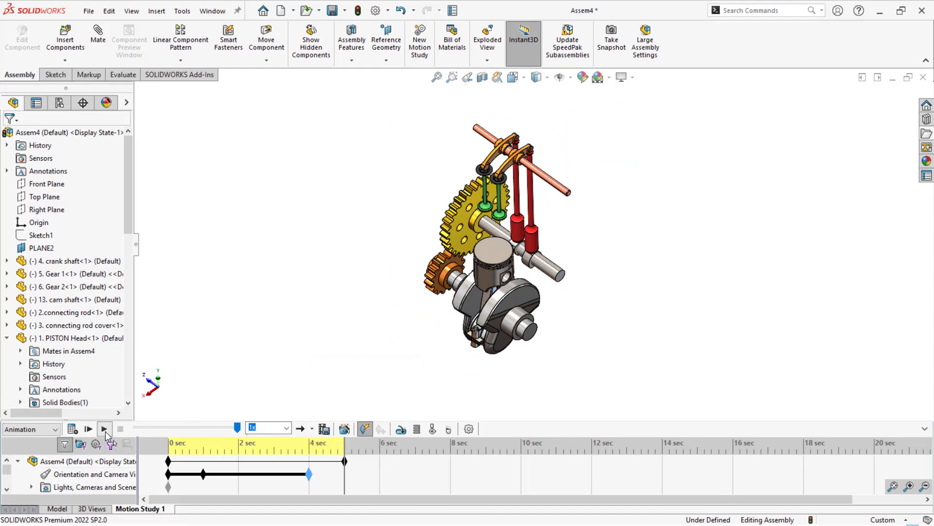
pyautogui.click(106, 430)
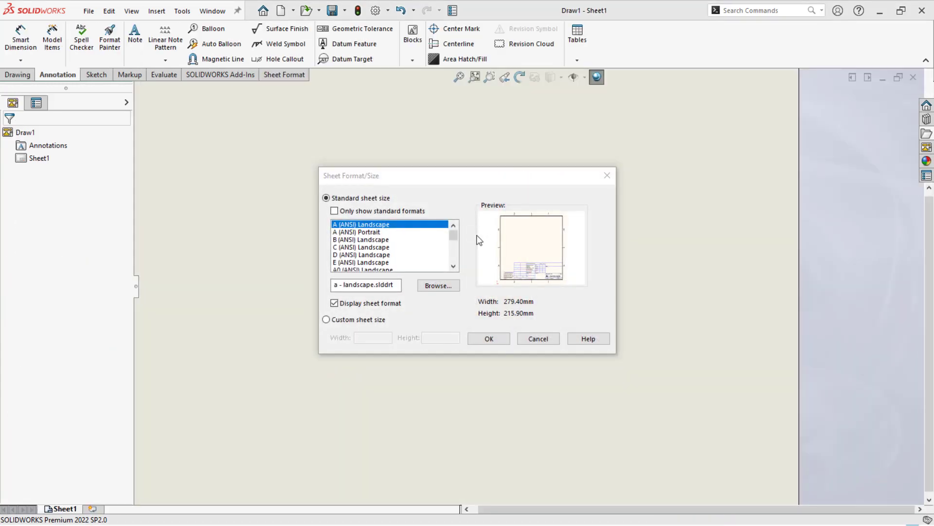
# - Create the assembly drawing on a C (ANSI) Landscape sheet
pyautogui.click(372, 240)
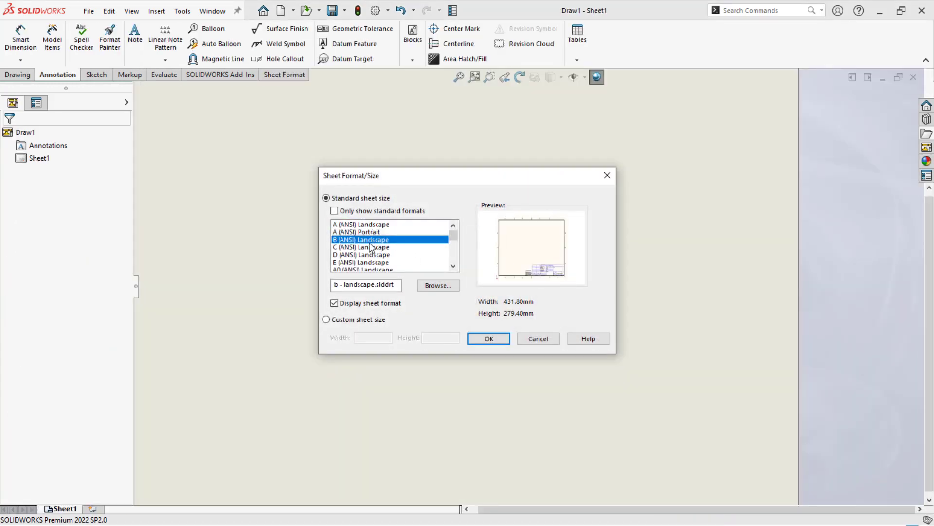
pyautogui.click(372, 248)
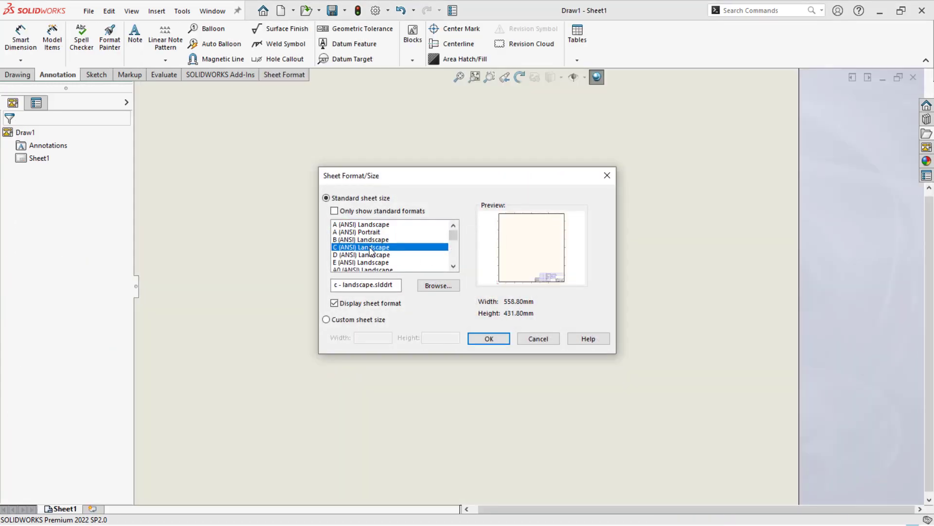
pyautogui.click(489, 339)
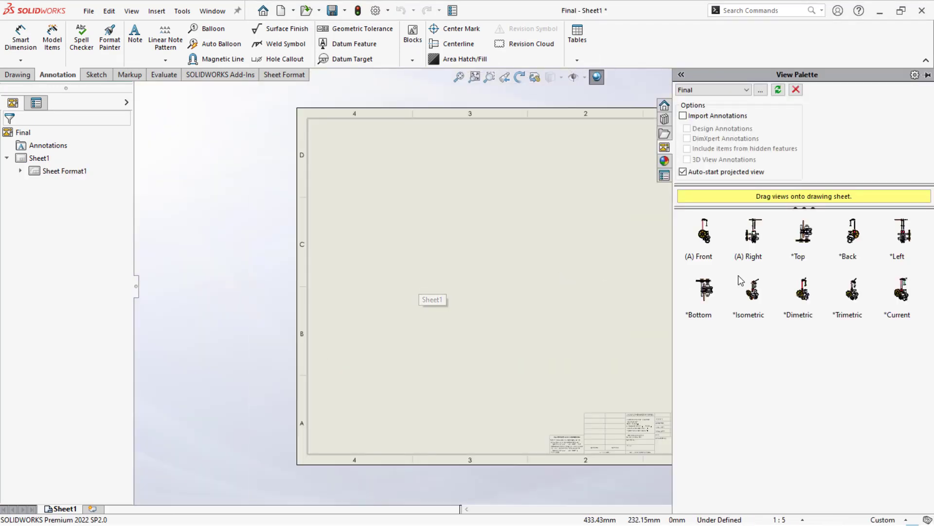
# - Place the assembly's isometric view on the right half of the drawing sheet and set the sheet scale to 1:2
pyautogui.moveTo(741, 290)
pyautogui.mouseDown()
pyautogui.moveTo(783, 311)
pyautogui.moveTo(604, 331)
pyautogui.moveTo(630, 323)
pyautogui.moveTo(638, 303)
pyautogui.mouseUp()
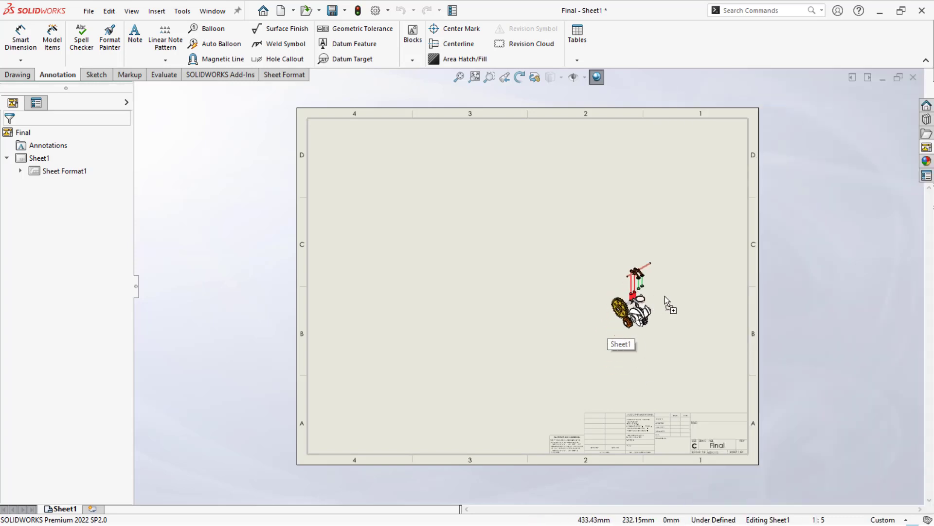
pyautogui.click(785, 519)
pyautogui.click(778, 332)
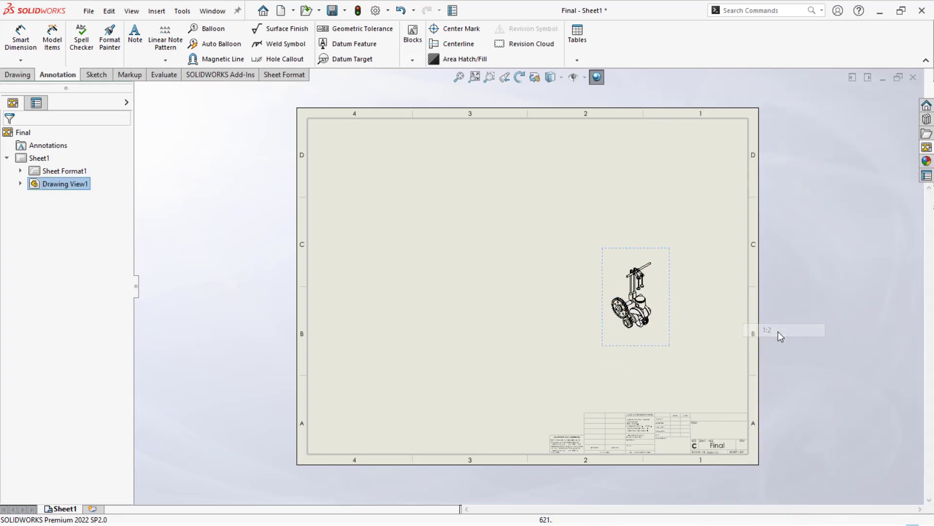
# - Try a 1:1 sheet scale and go back to 1:2
pyautogui.click(781, 521)
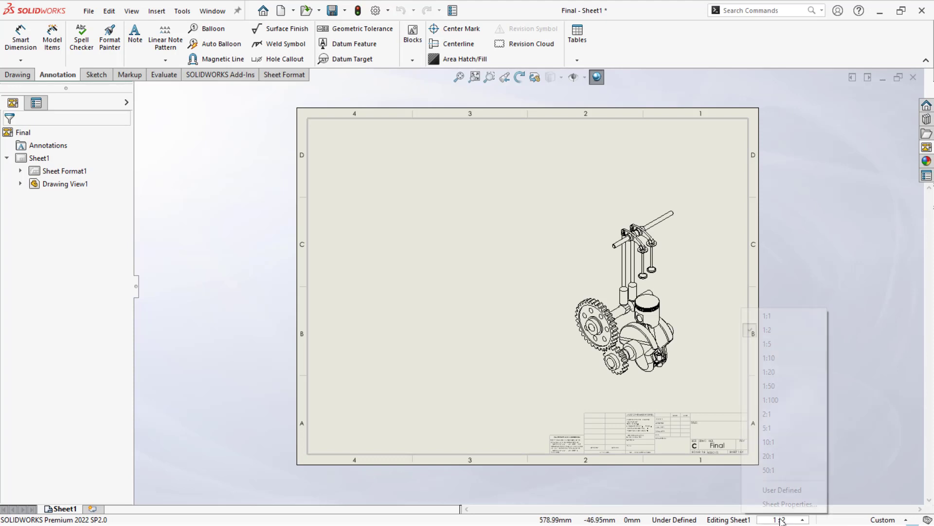
pyautogui.click(768, 320)
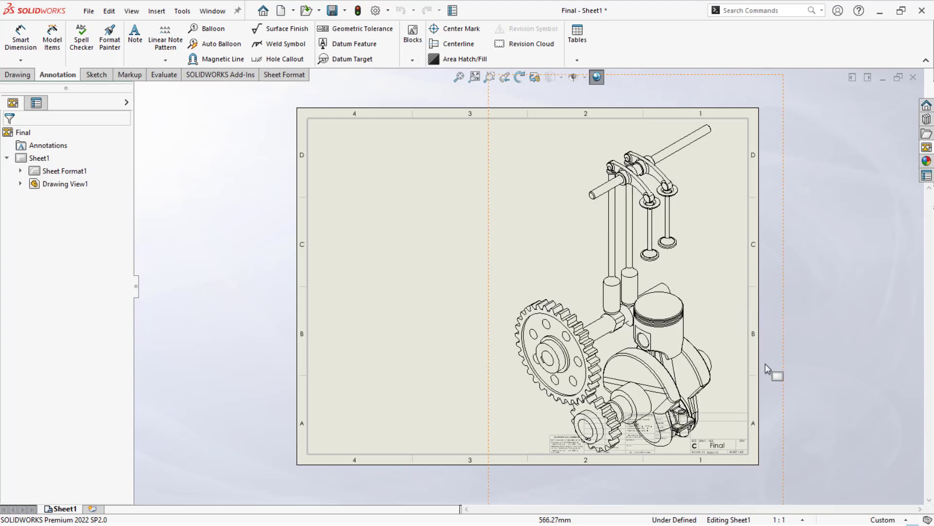
pyautogui.click(780, 519)
pyautogui.click(774, 330)
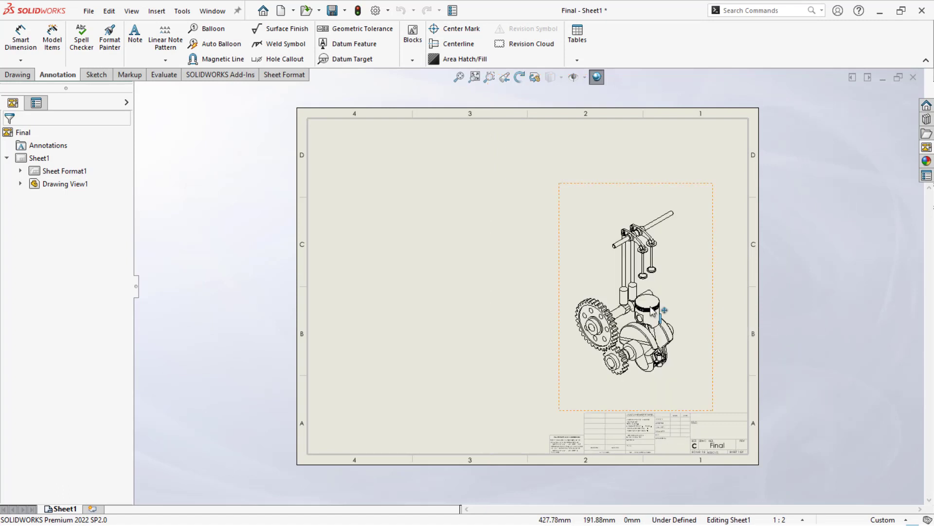
# - Show the isometric engine view in Shaded With Edges display style
pyautogui.click(612, 194)
pyautogui.click(557, 78)
pyautogui.click(551, 93)
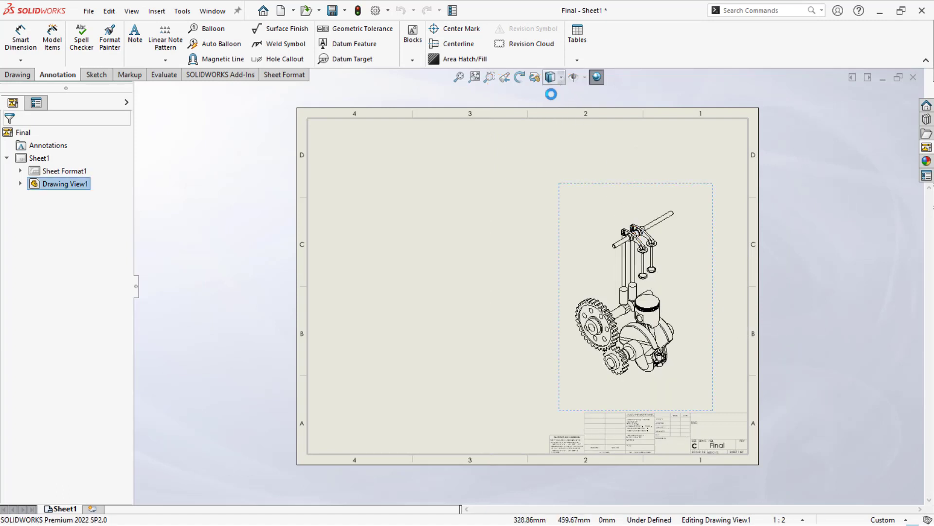
pyautogui.click(501, 258)
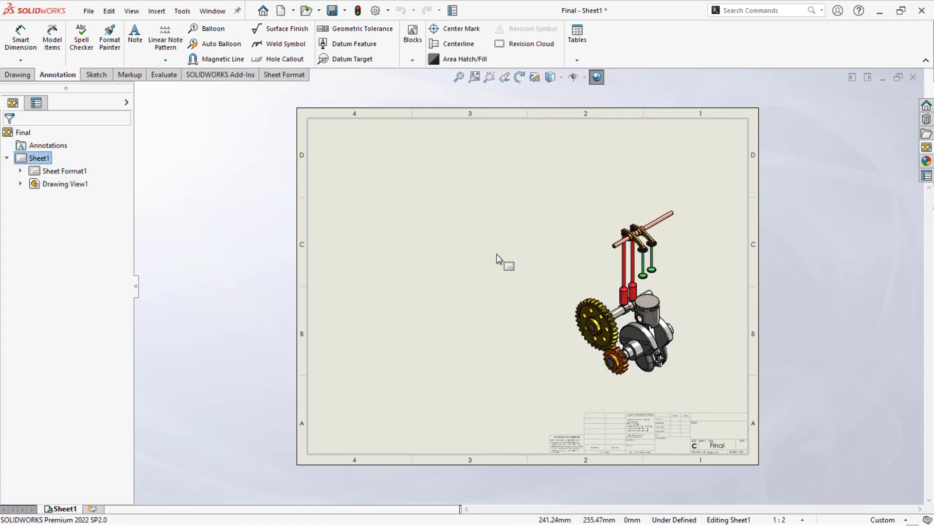
# - Place the assembly's front view in the upper-left area of the sheet, with projected views to its right and below it
pyautogui.scroll(-1, 504, 253)
pyautogui.click(927, 147)
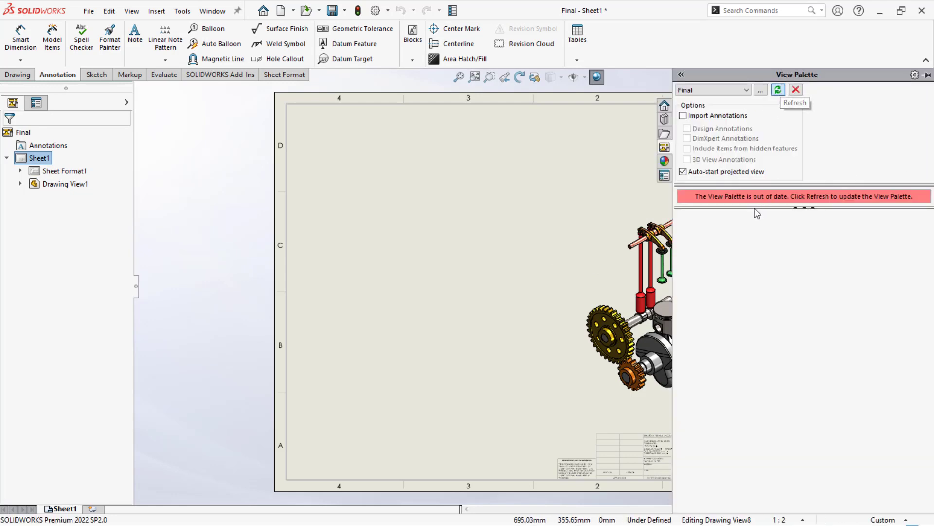
pyautogui.click(779, 90)
pyautogui.moveTo(714, 235); pyautogui.dragTo(346, 204)
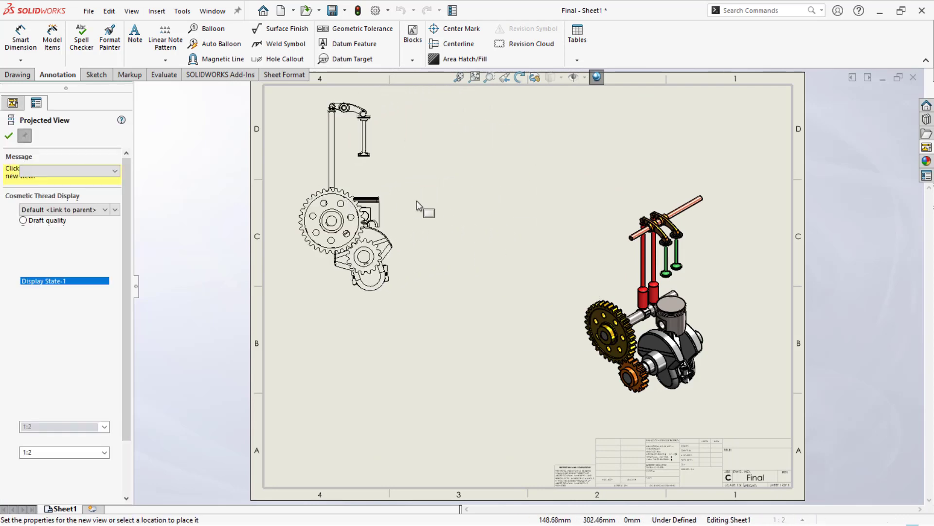
pyautogui.click(503, 209)
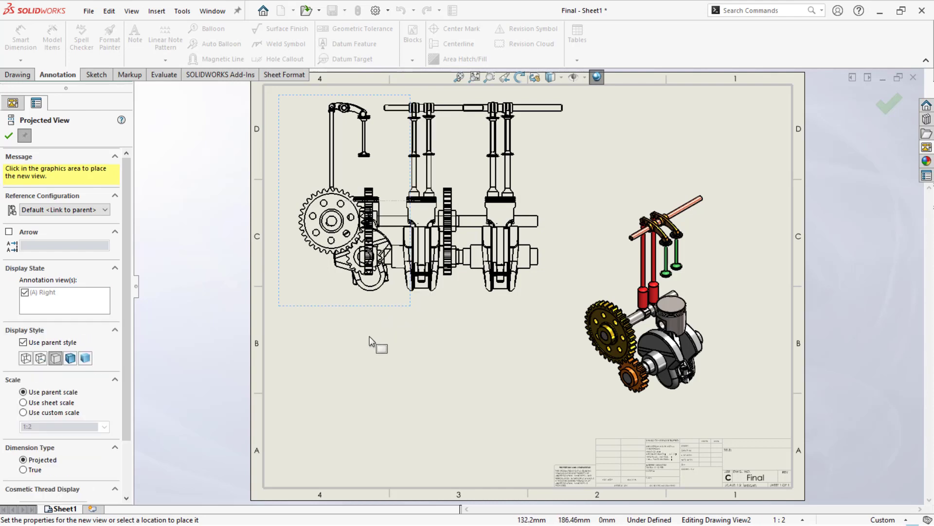
pyautogui.click(366, 392)
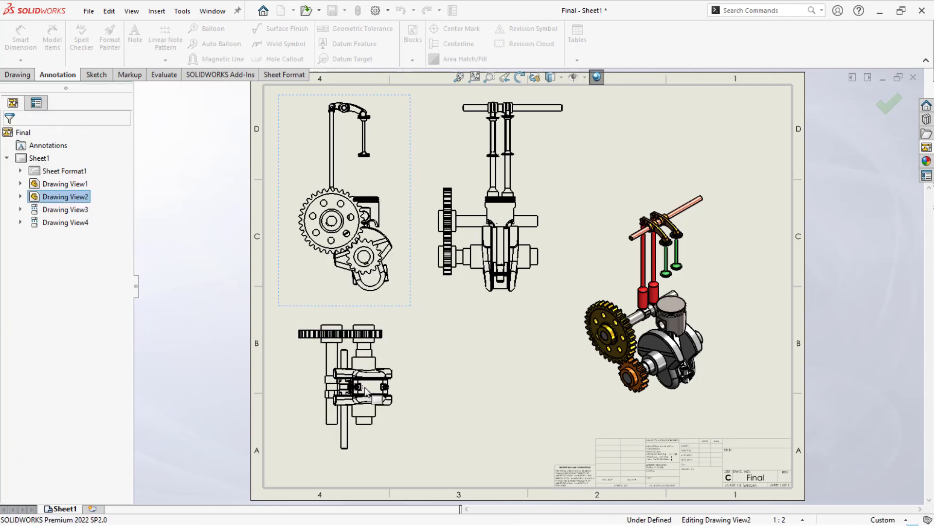
pyautogui.click(397, 314)
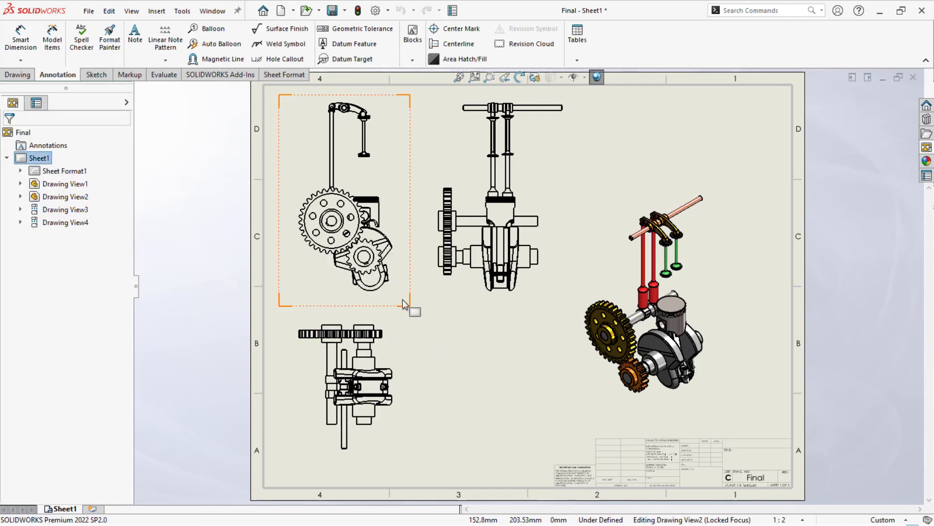
# - Set the front view to a custom scale of 1:5
pyautogui.click(402, 299)
pyautogui.click(494, 363)
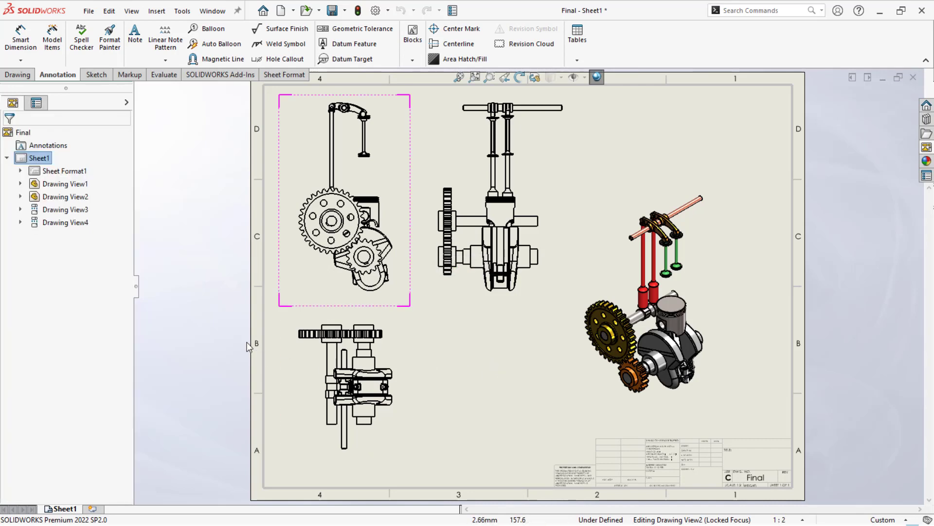
pyautogui.click(399, 299)
pyautogui.scroll(-5, 133, 323)
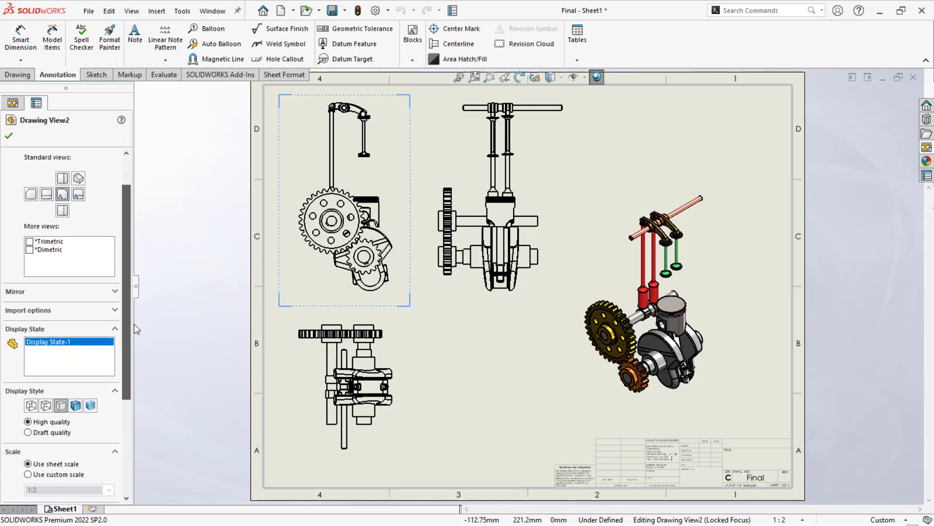
pyautogui.click(41, 339)
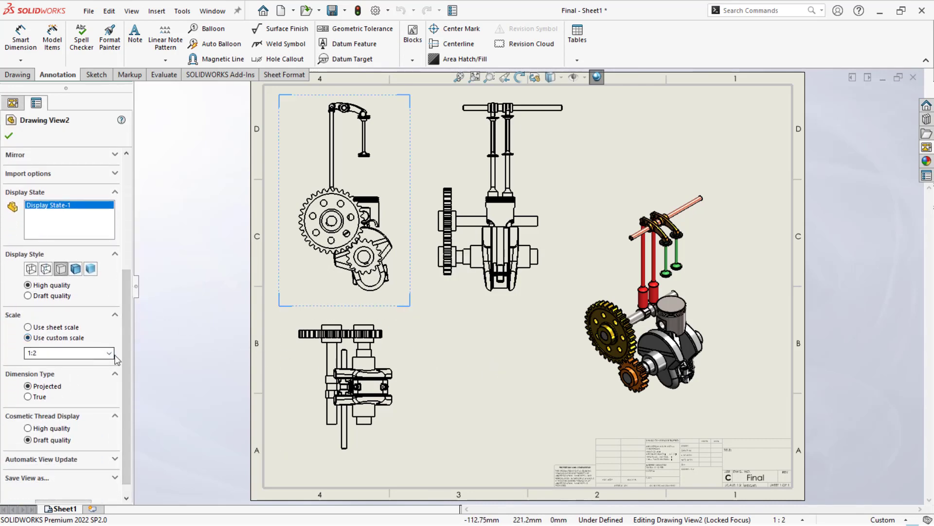
pyautogui.click(109, 353)
pyautogui.click(66, 384)
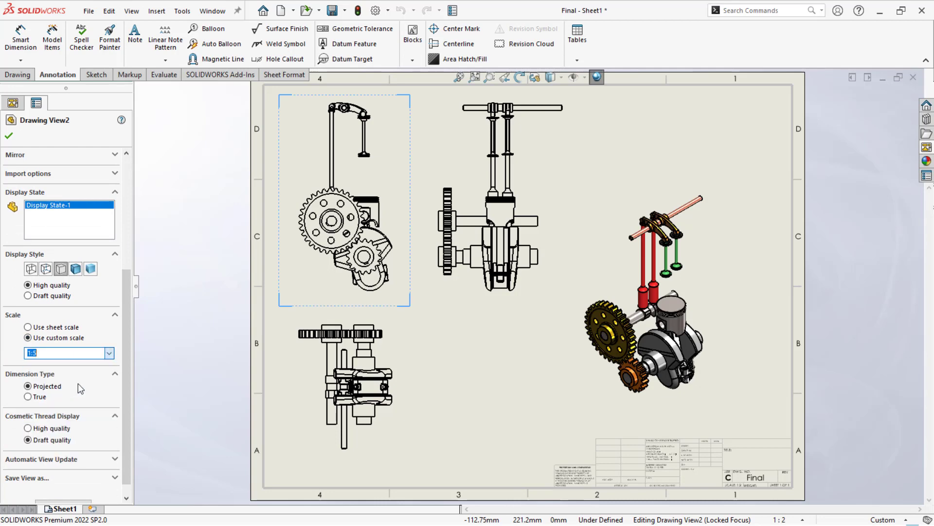
pyautogui.click(201, 328)
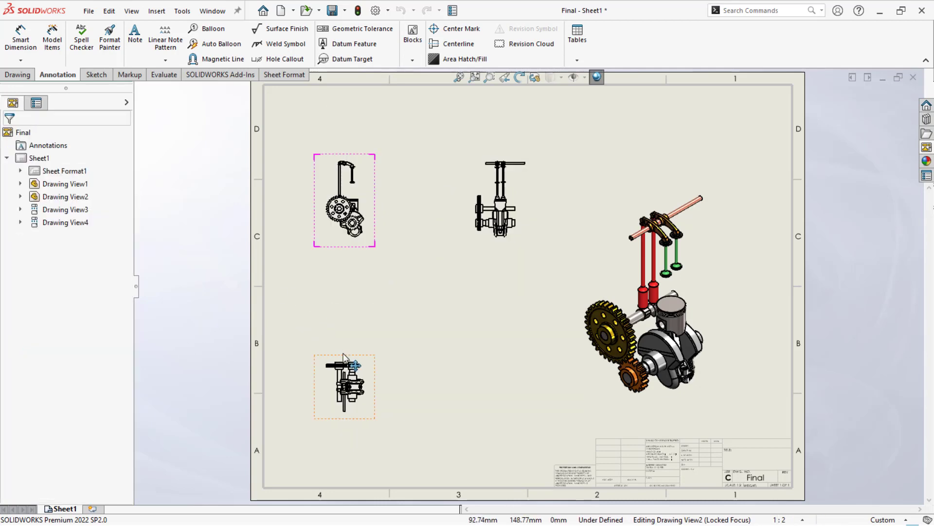
# - Group the front view and its two projected views closely together in the upper-left corner of the sheet
pyautogui.moveTo(344, 358); pyautogui.dragTo(344, 265)
pyautogui.moveTo(341, 151)
pyautogui.mouseDown()
pyautogui.moveTo(339, 109)
pyautogui.moveTo(301, 98)
pyautogui.mouseUp()
pyautogui.moveTo(327, 257); pyautogui.dragTo(327, 210)
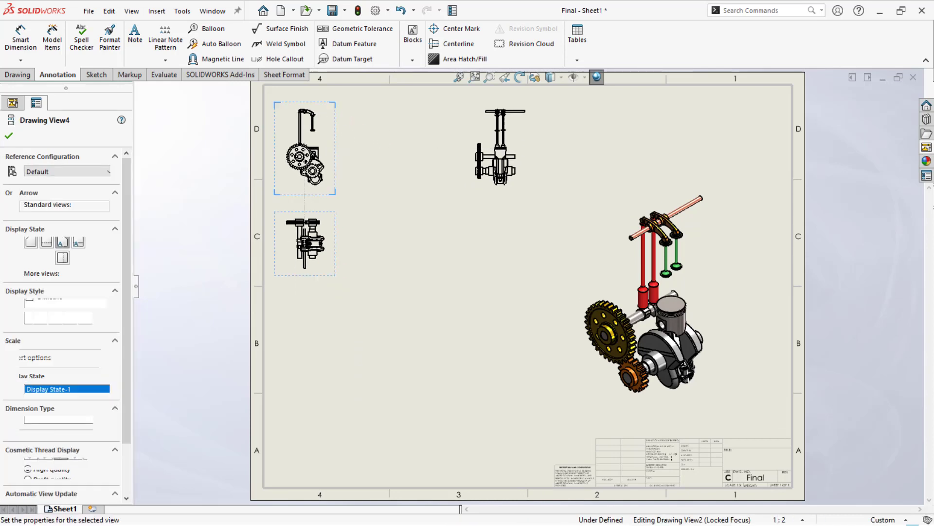
pyautogui.moveTo(470, 195); pyautogui.dragTo(355, 189)
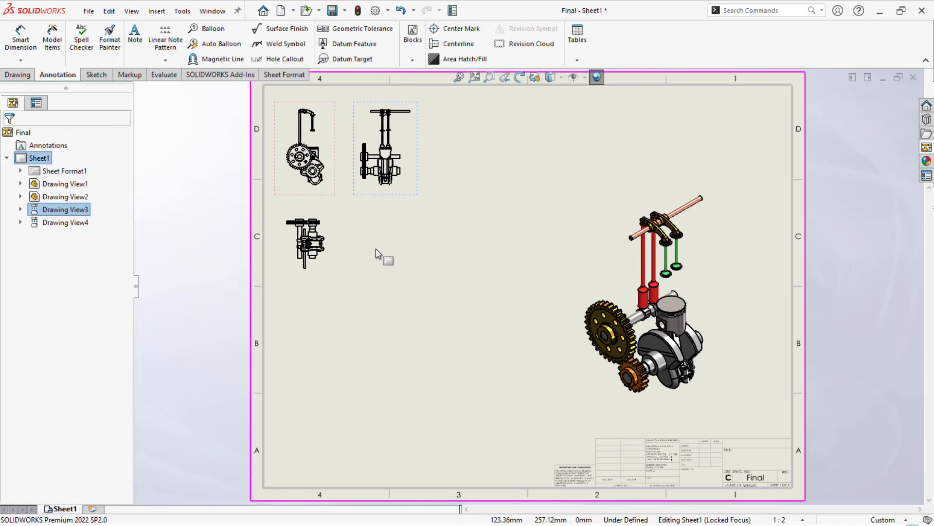
pyautogui.scroll(-2, 375, 249)
pyautogui.scroll(4, 439, 242)
pyautogui.scroll(-4, 597, 213)
pyautogui.scroll(2, 701, 340)
pyautogui.scroll(2, 495, 390)
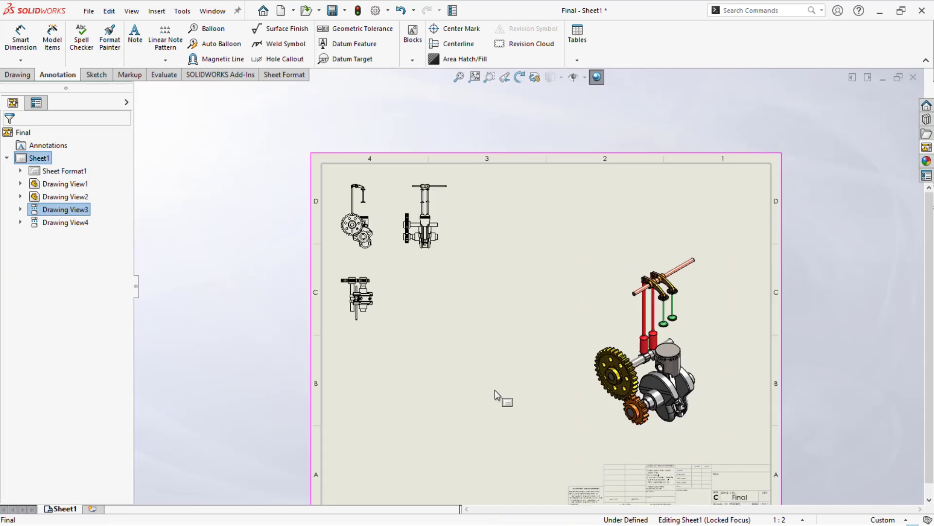
pyautogui.scroll(-2, 495, 389)
pyautogui.scroll(1, 492, 393)
pyautogui.scroll(-1, 612, 177)
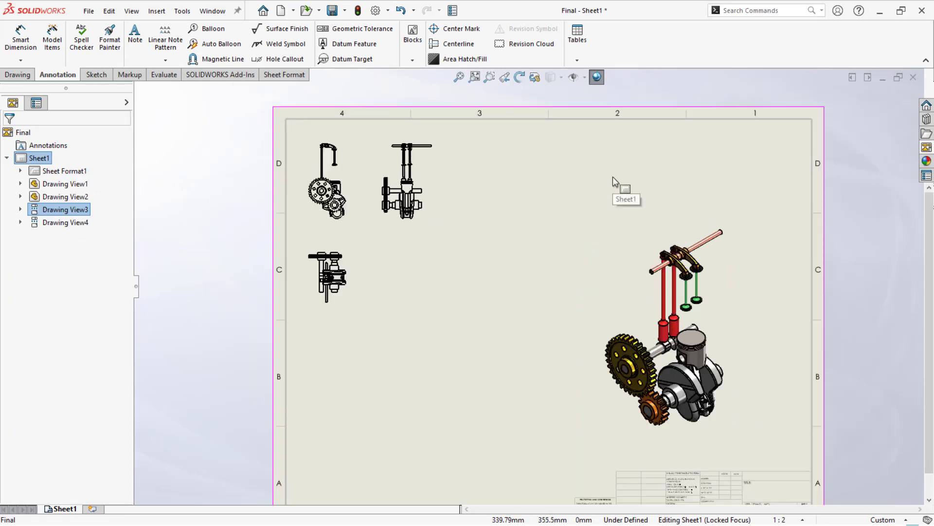
# - Add auto balloons to the isometric view, arranged in a single column on the left side of the engine
pyautogui.click(604, 206)
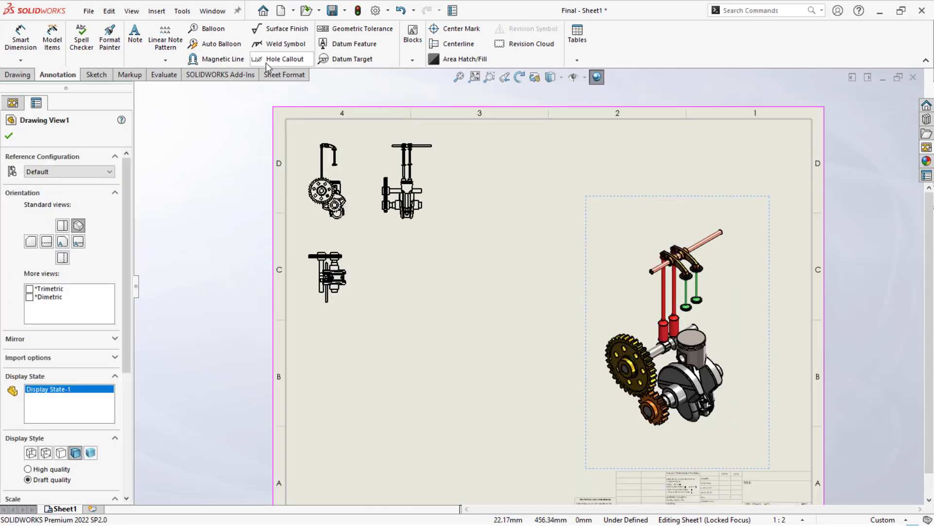
pyautogui.click(217, 44)
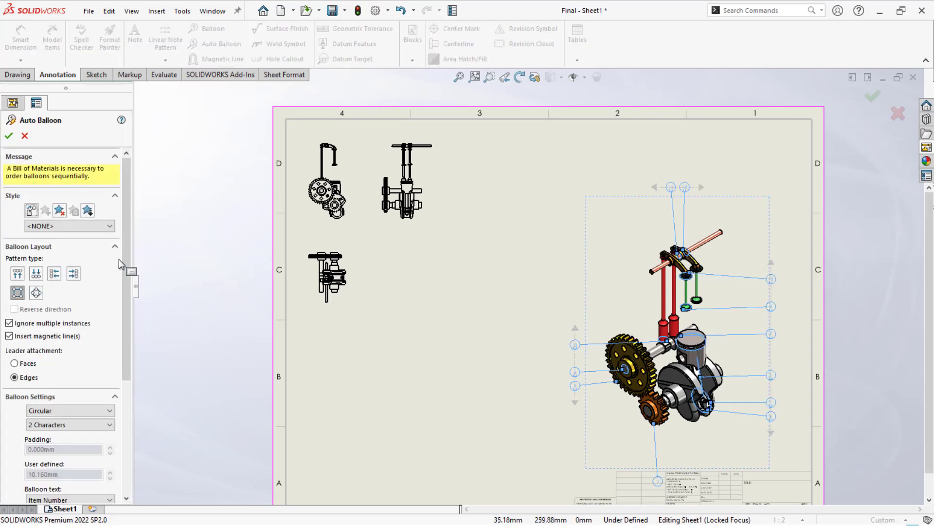
pyautogui.click(17, 273)
pyautogui.click(36, 273)
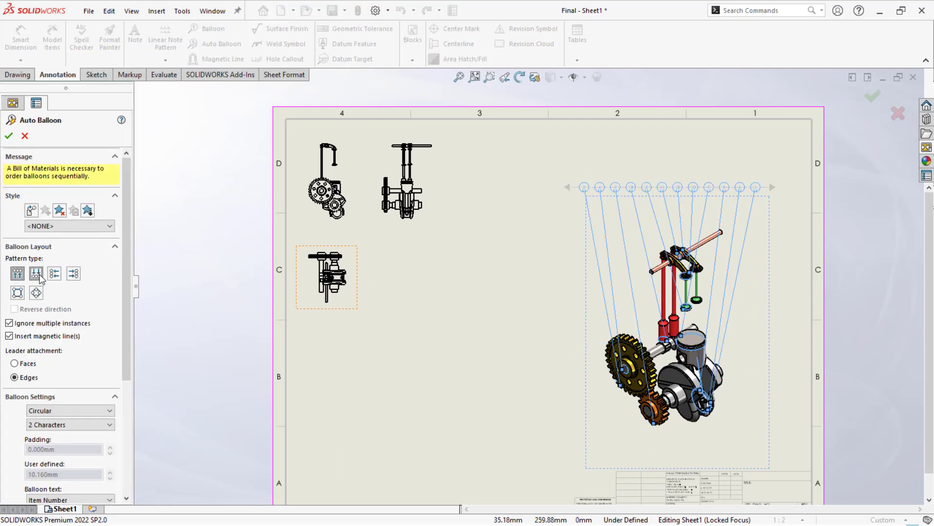
pyautogui.click(54, 274)
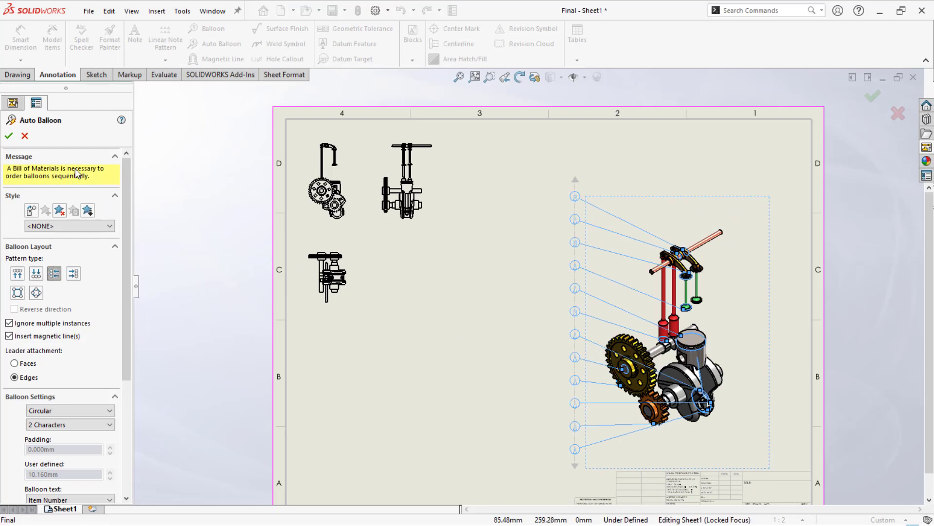
pyautogui.press('Return')
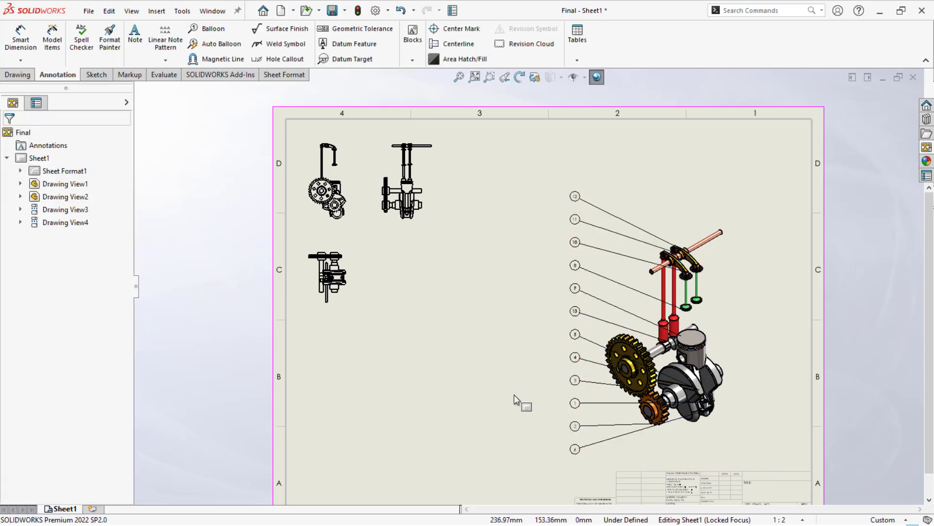
# - Insert a top-level-only bill of materials of the isometric view with the bom-standard template, placed below the small orthographic views
pyautogui.click(577, 34)
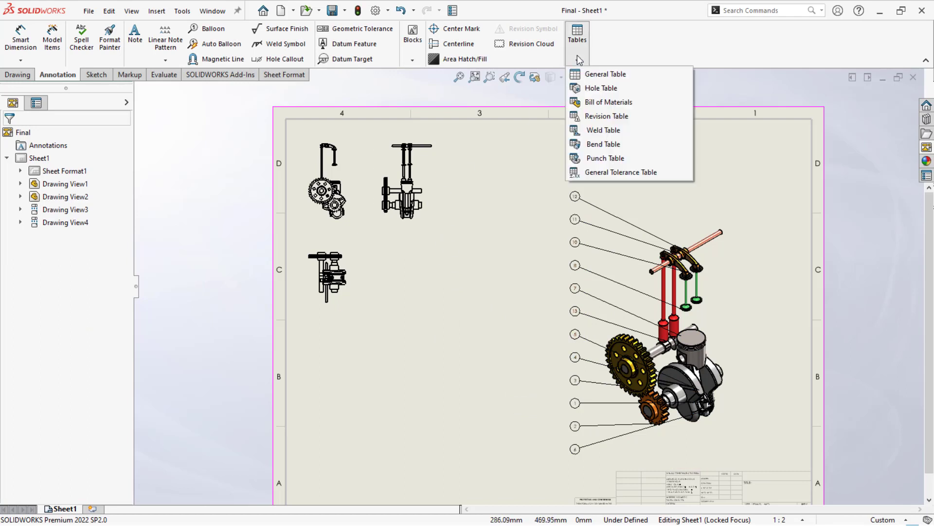
pyautogui.click(584, 103)
pyautogui.click(621, 291)
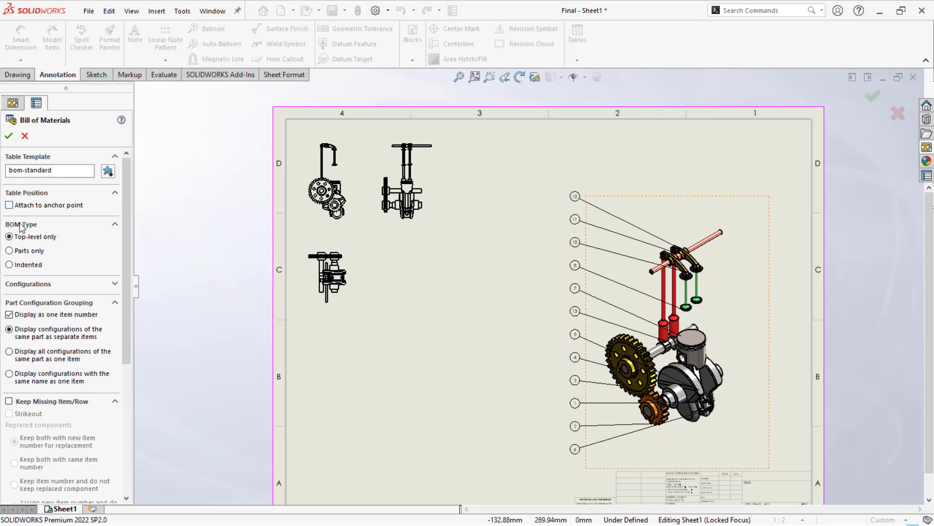
pyautogui.click(9, 136)
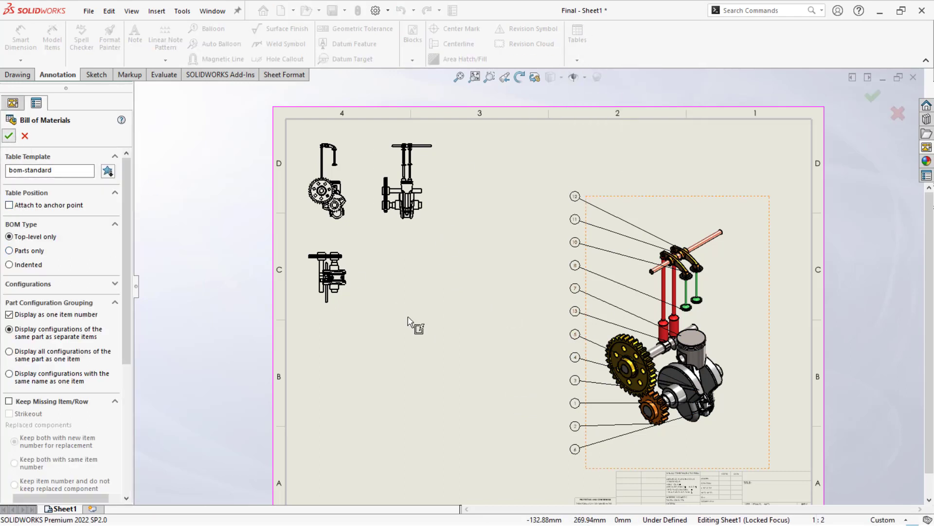
pyautogui.click(415, 324)
pyautogui.press('f')
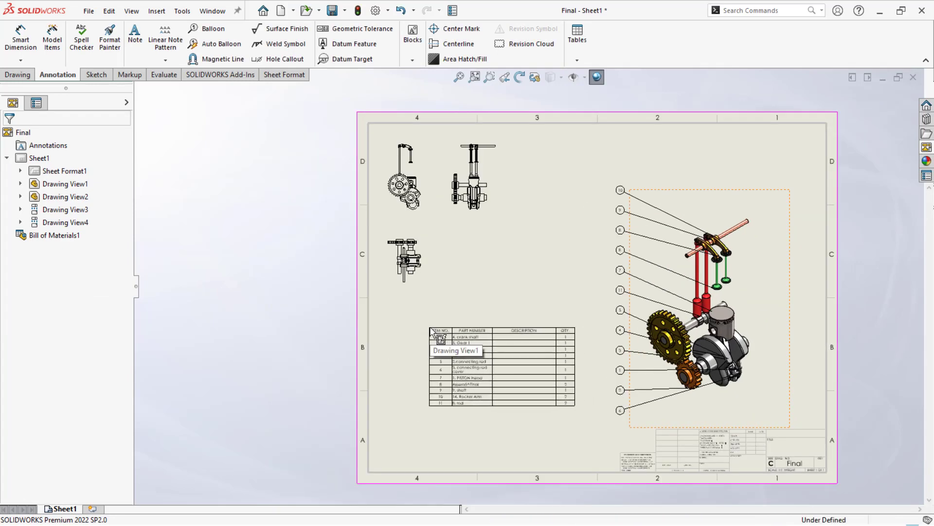
# - Examine the bill of materials table and the overall layout of the drawing sheet
pyautogui.click(429, 328)
pyautogui.scroll(-1, 547, 361)
pyautogui.click(392, 356)
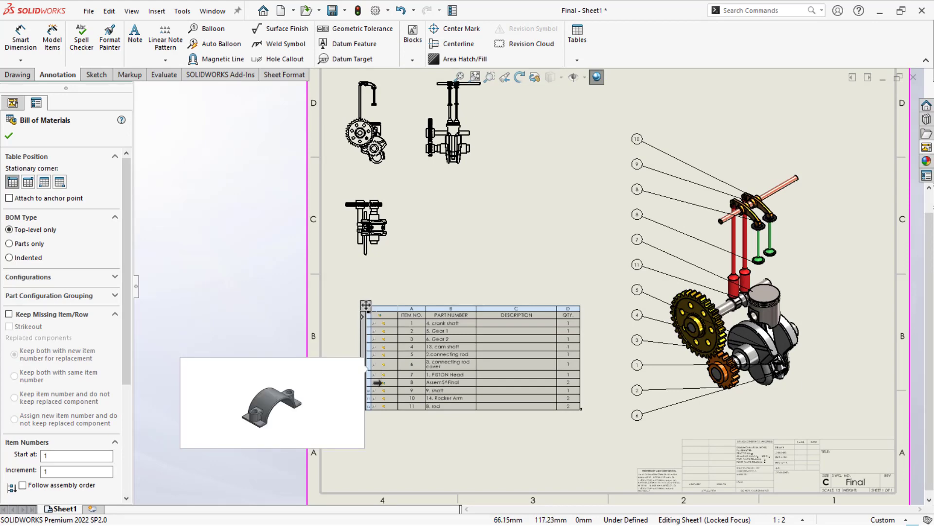
pyautogui.click(399, 441)
pyautogui.scroll(1, 487, 343)
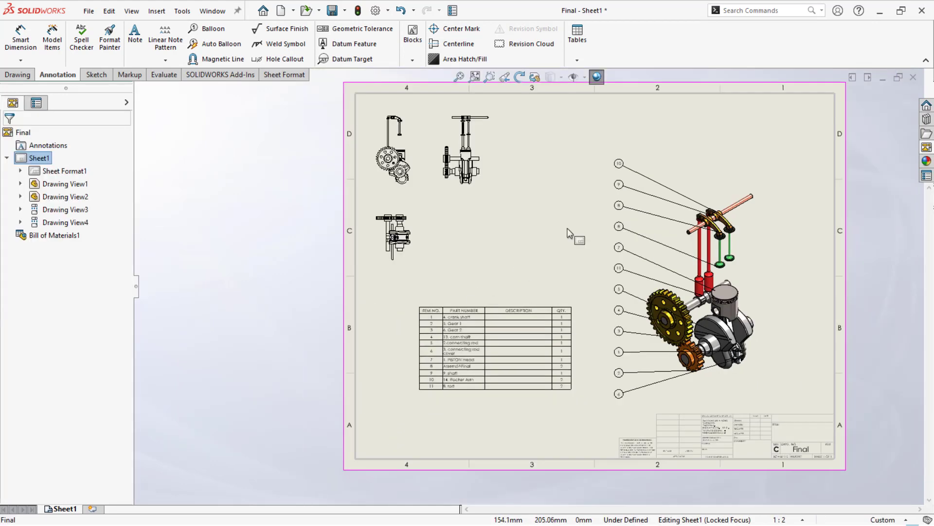
pyautogui.scroll(-1, 741, 135)
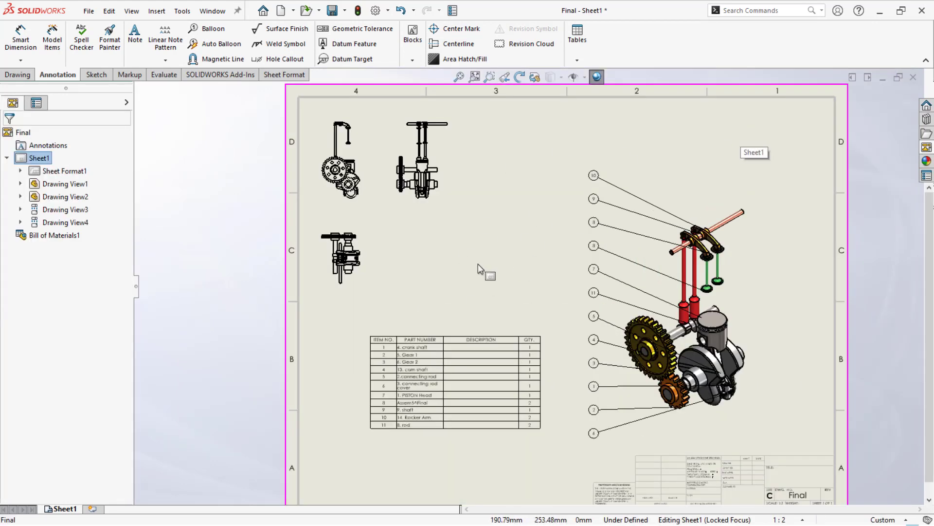
pyautogui.scroll(-1, 566, 299)
pyautogui.scroll(2, 503, 273)
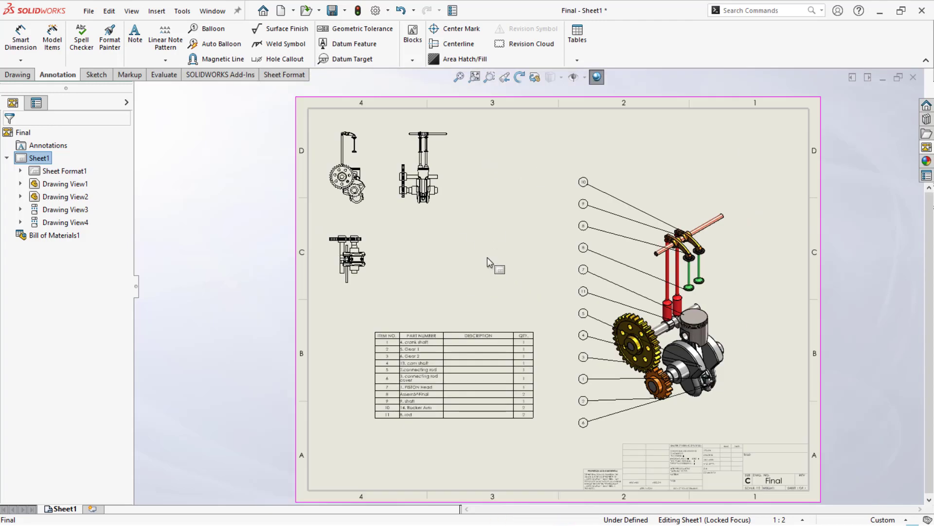
# - Insert a new column to the right of the DESCRIPTION column in the bill of materials
pyautogui.click(501, 334)
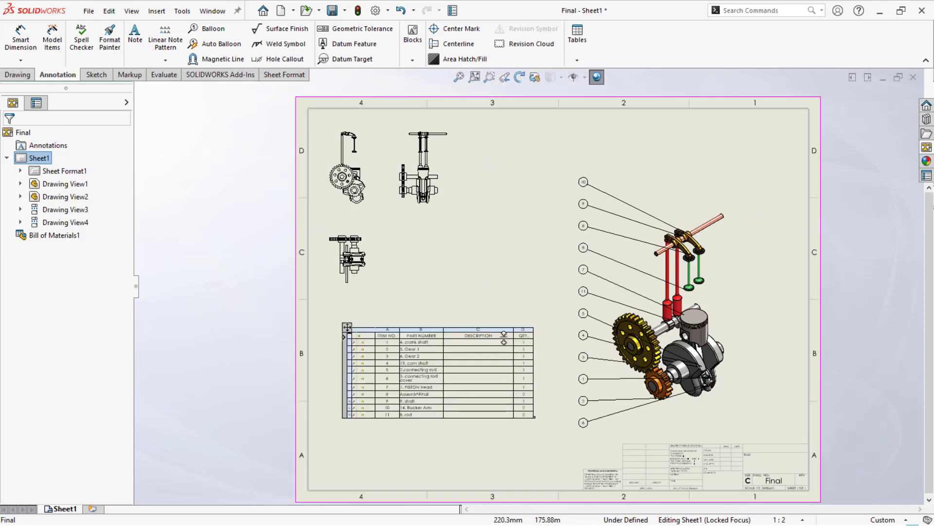
pyautogui.scroll(-1, 501, 334)
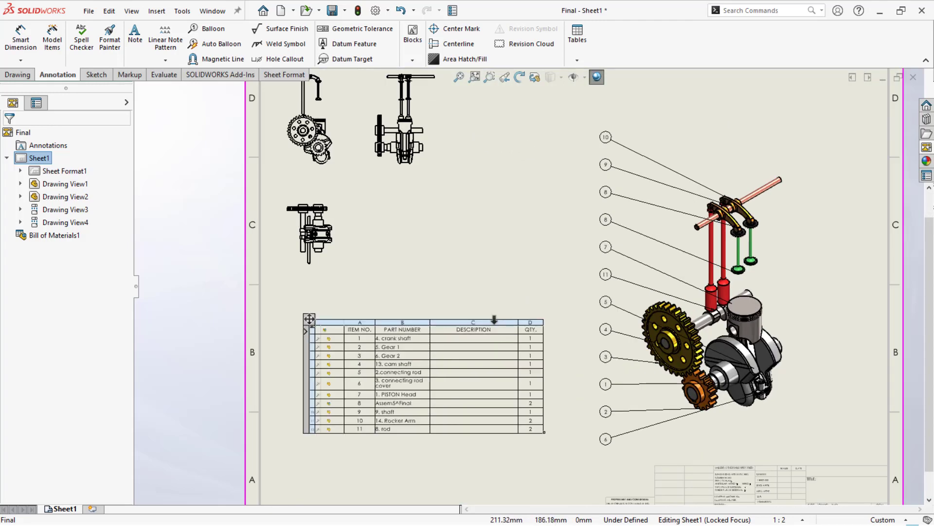
pyautogui.click(494, 320)
pyautogui.rightClick(494, 319)
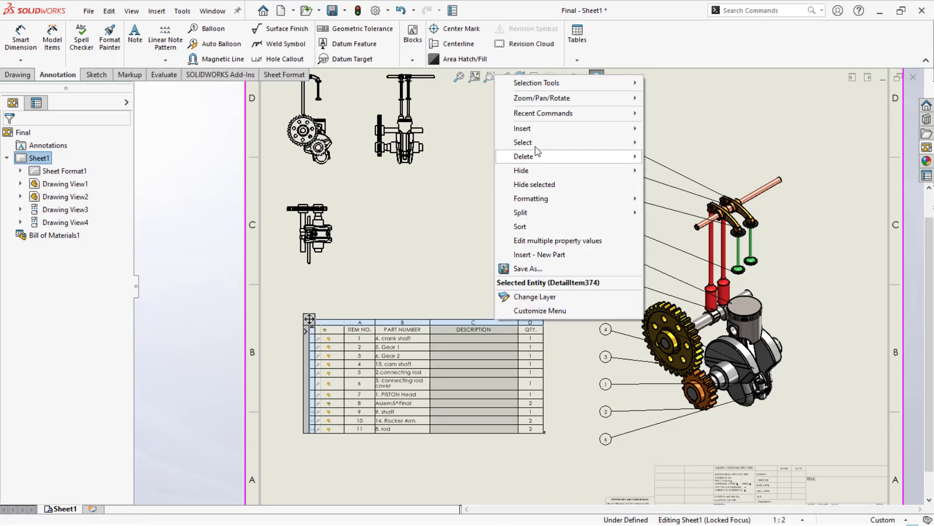
pyautogui.moveTo(544, 129)
pyautogui.click(683, 126)
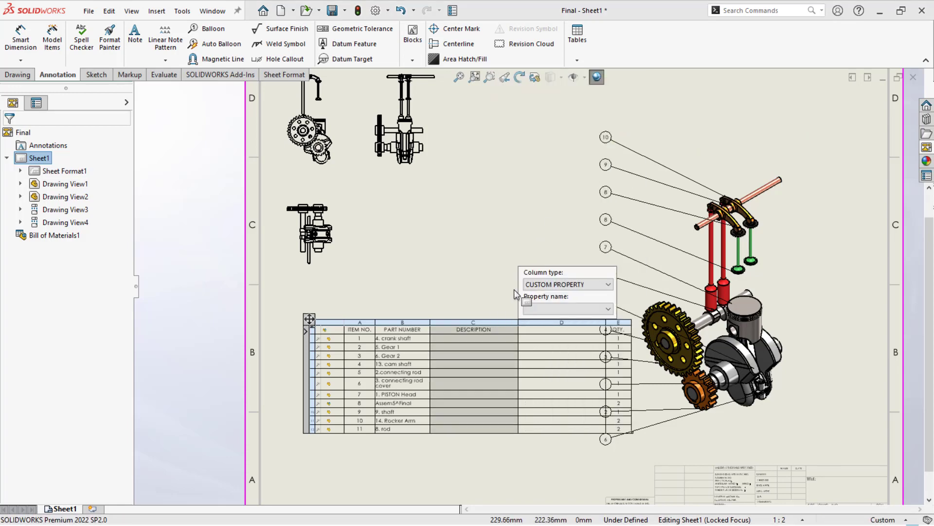
# - Look through the property names and column types available for the new bill of materials column
pyautogui.click(548, 316)
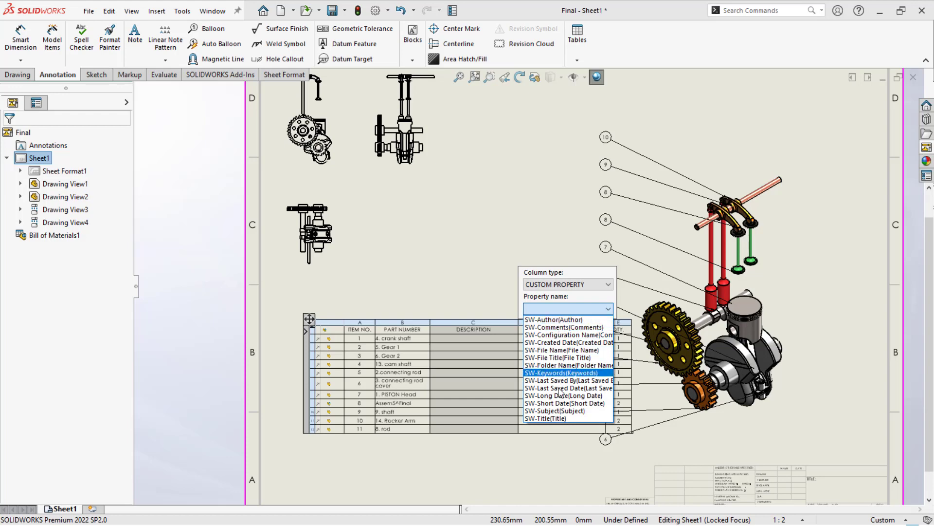
pyautogui.click(563, 286)
pyautogui.click(563, 287)
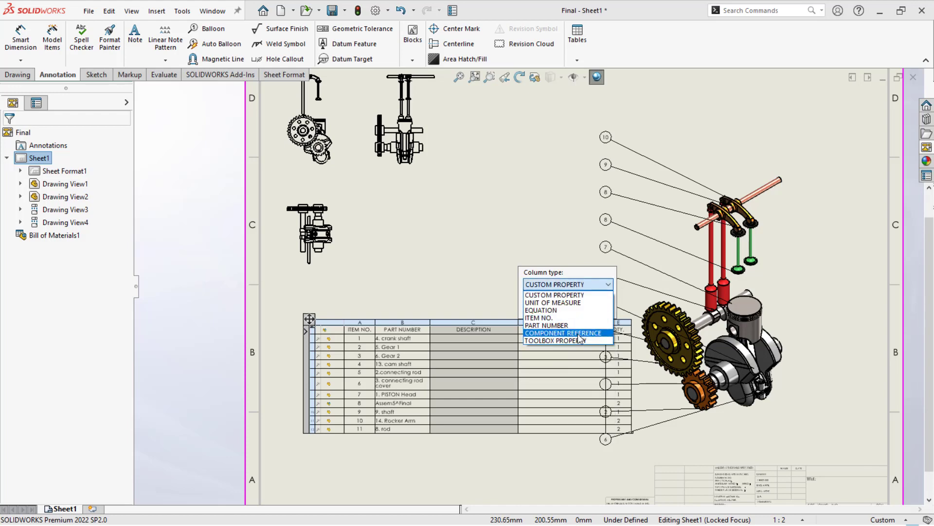
pyautogui.click(555, 295)
pyautogui.click(564, 308)
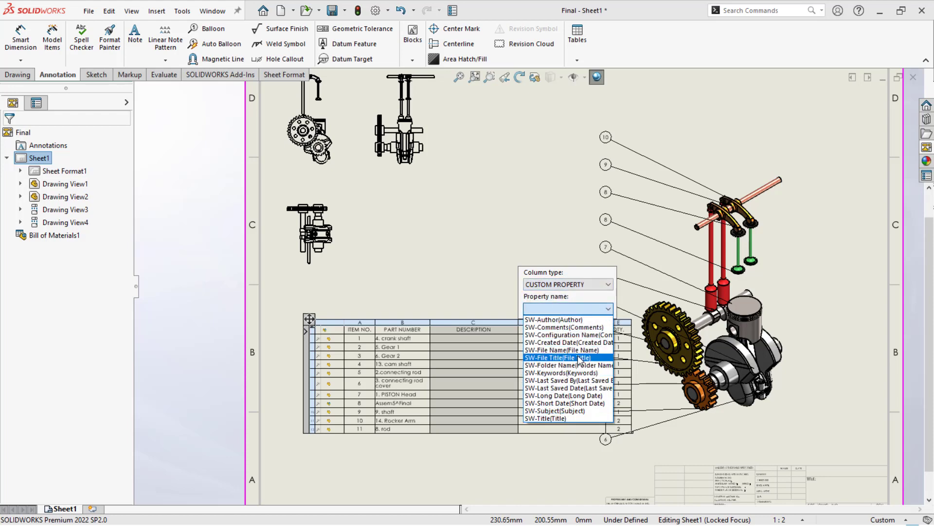
pyautogui.click(534, 298)
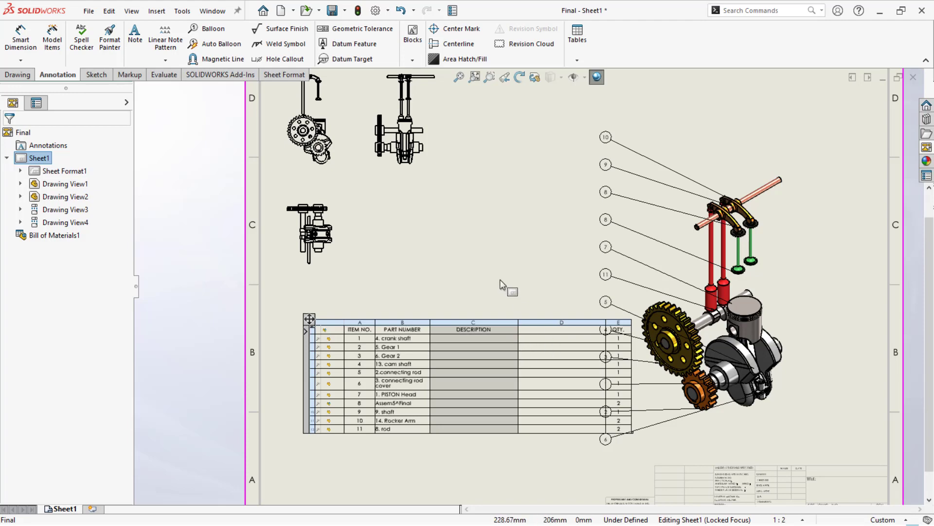
# - Open the piston head part from the isometric view and assign it the Plain Carbon Steel material
pyautogui.click(775, 309)
pyautogui.click(780, 295)
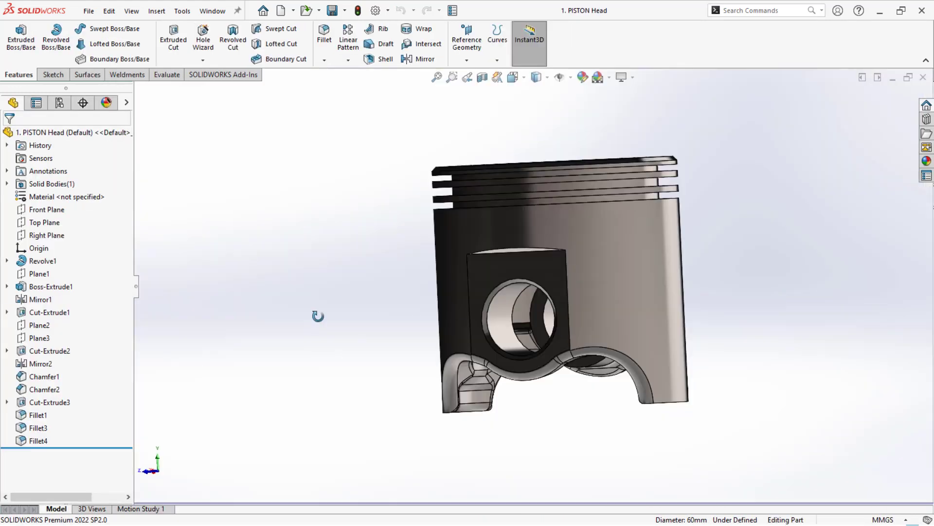
pyautogui.moveTo(317, 317); pyautogui.dragTo(334, 365, button='middle')
pyautogui.press('f')
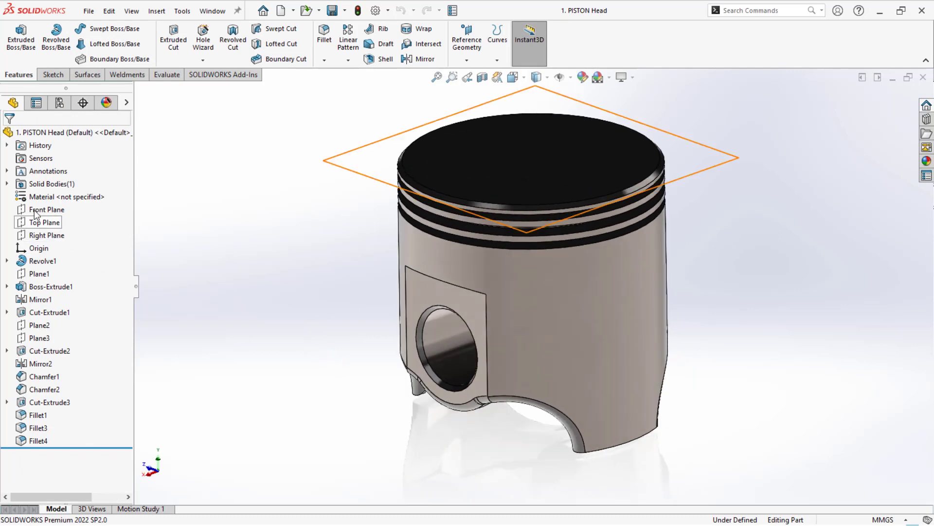
pyautogui.rightClick(40, 196)
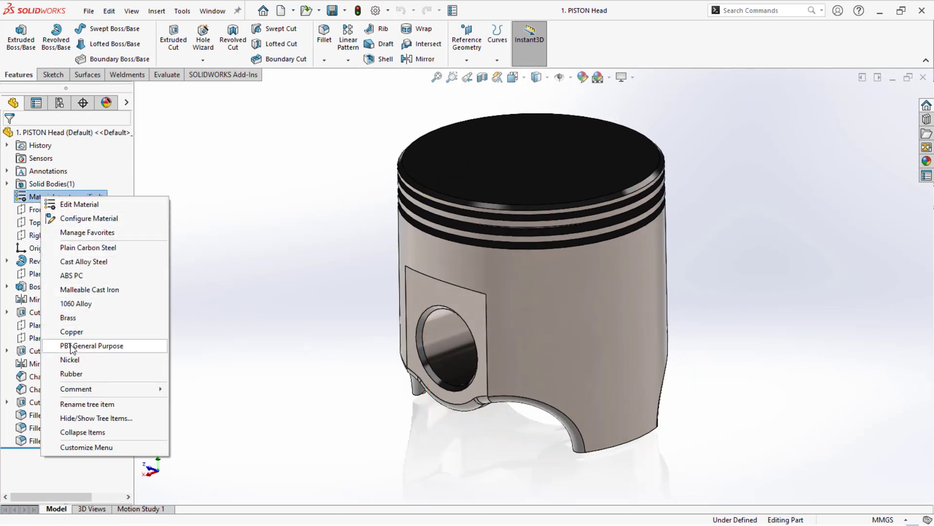
pyautogui.click(82, 248)
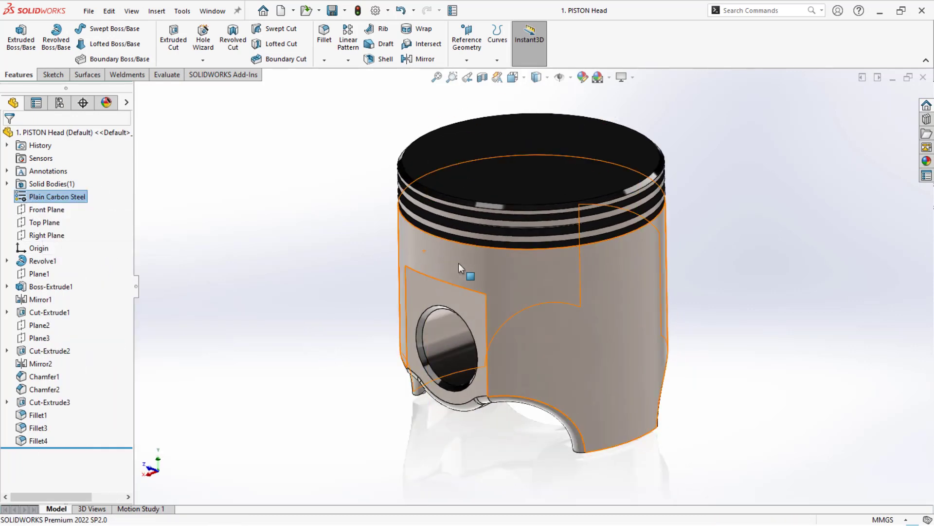
# - View the piston head's custom file properties and search the commands for "file prop"
pyautogui.click(453, 11)
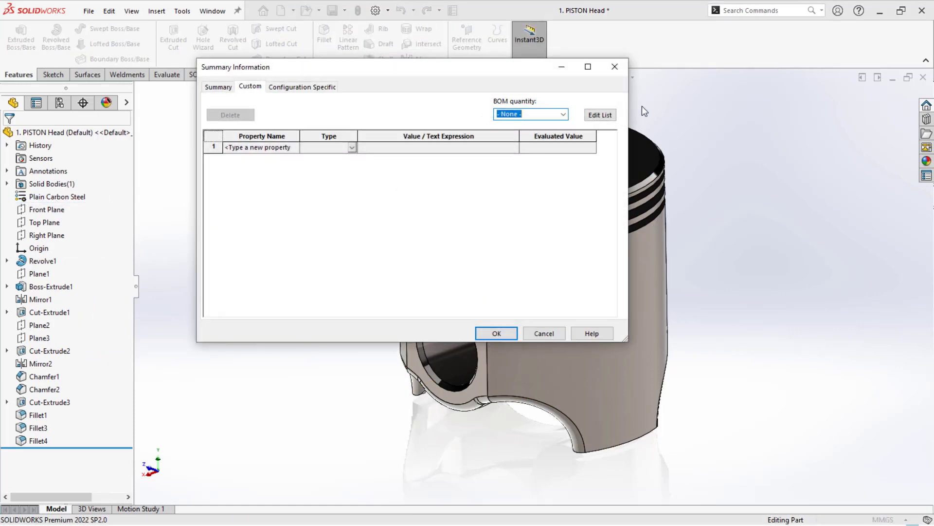
pyautogui.click(615, 67)
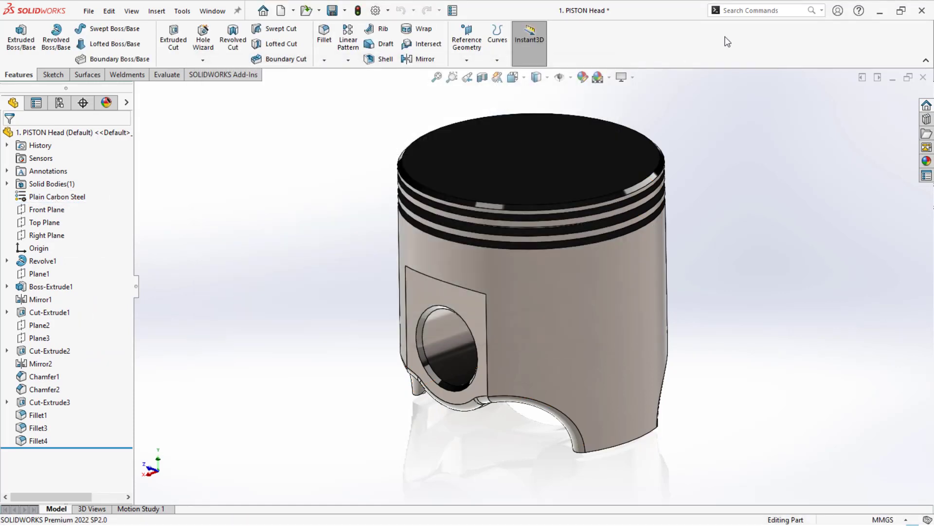
pyautogui.click(748, 11)
pyautogui.write('file')
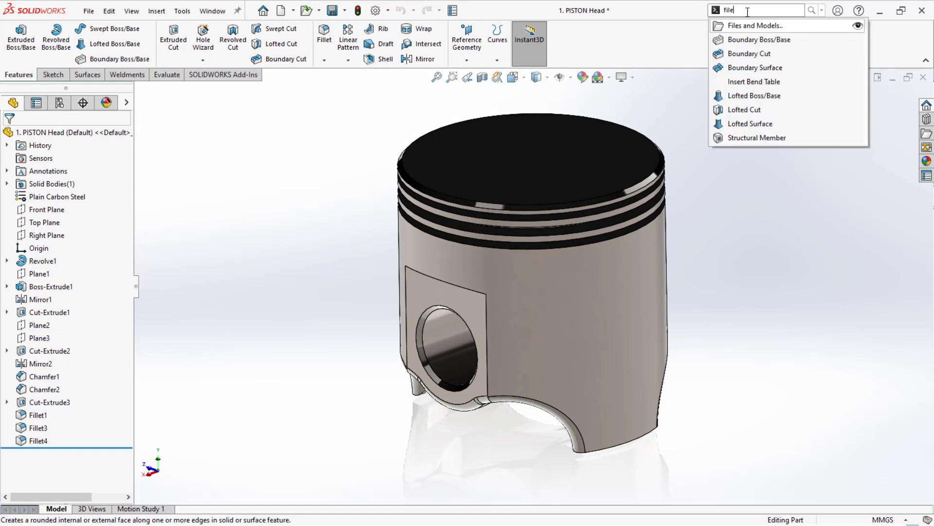
pyautogui.write('s prop')
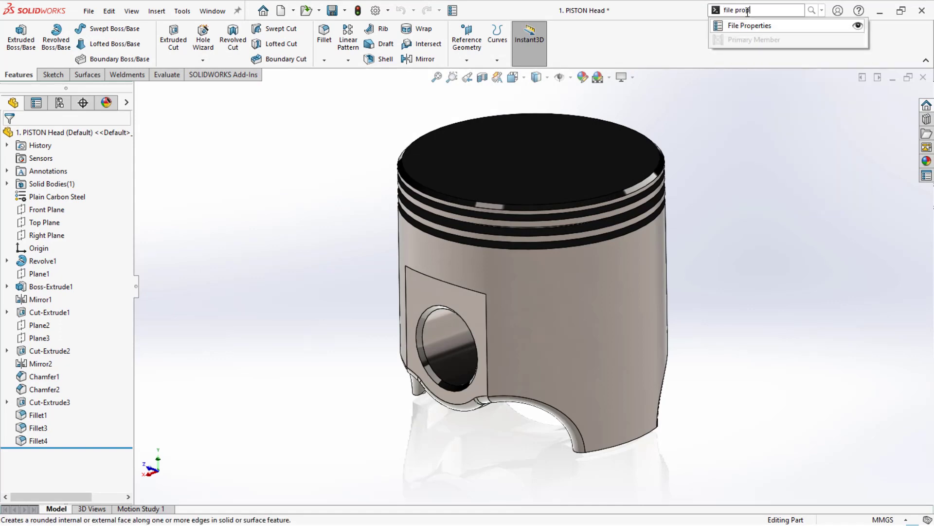
pyautogui.moveTo(737, 33); pyautogui.dragTo(752, 45)
pyautogui.moveTo(772, 204); pyautogui.dragTo(771, 203)
# - Add a Material text property to the piston head's custom file properties, with Mass as its value expression
pyautogui.click(453, 12)
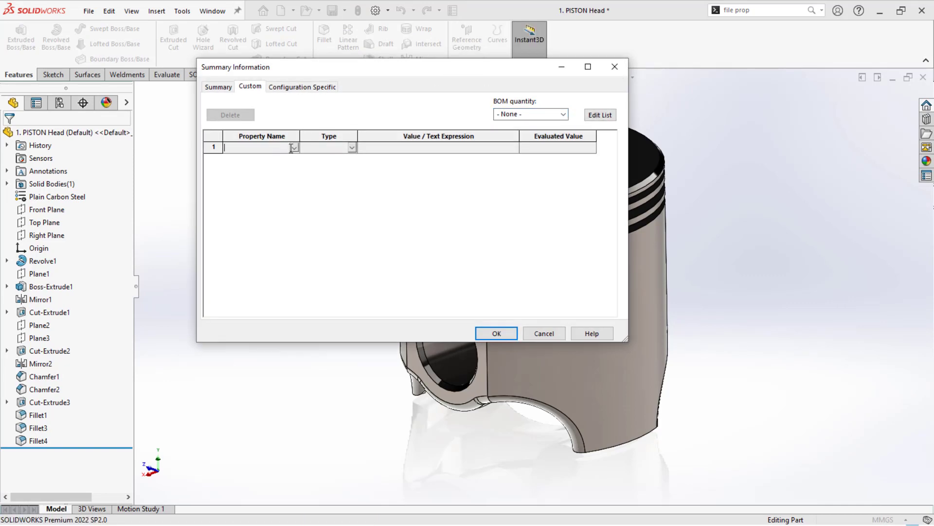
pyautogui.click(294, 147)
pyautogui.click(246, 188)
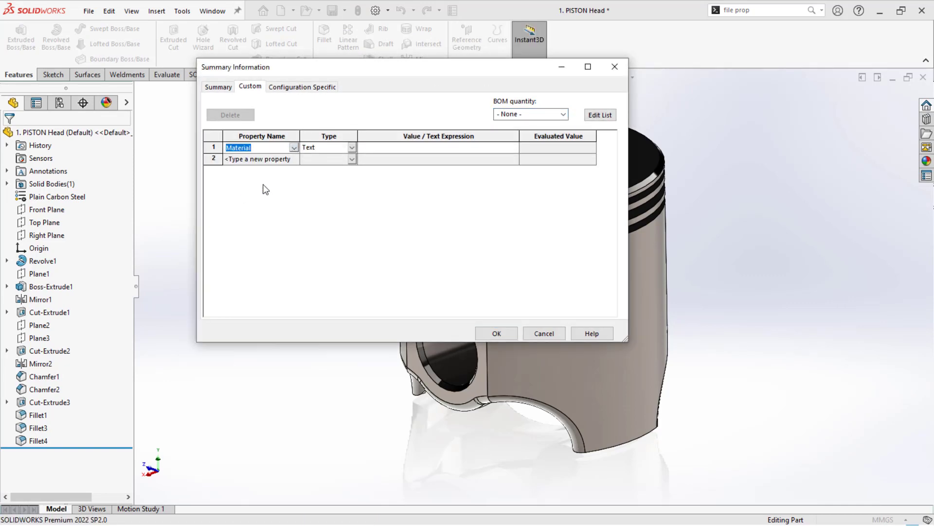
pyautogui.click(388, 153)
pyautogui.click(512, 147)
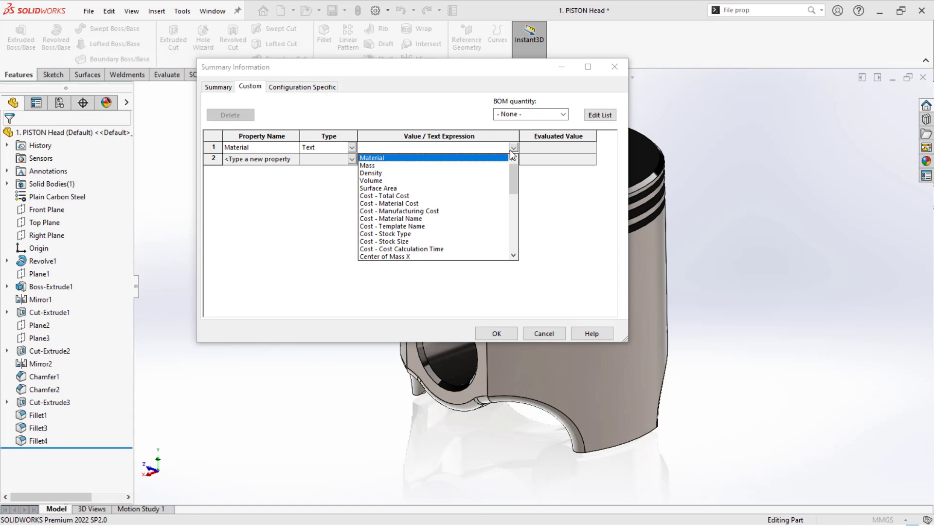
pyautogui.click(398, 160)
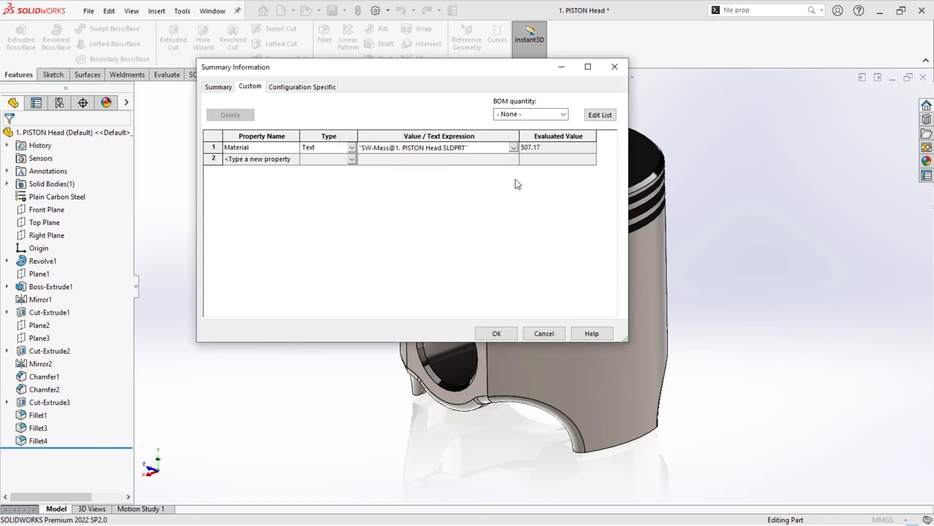
# - Add a Weight text property and set the Material property's value expression to Material
pyautogui.click(261, 160)
pyautogui.click(294, 159)
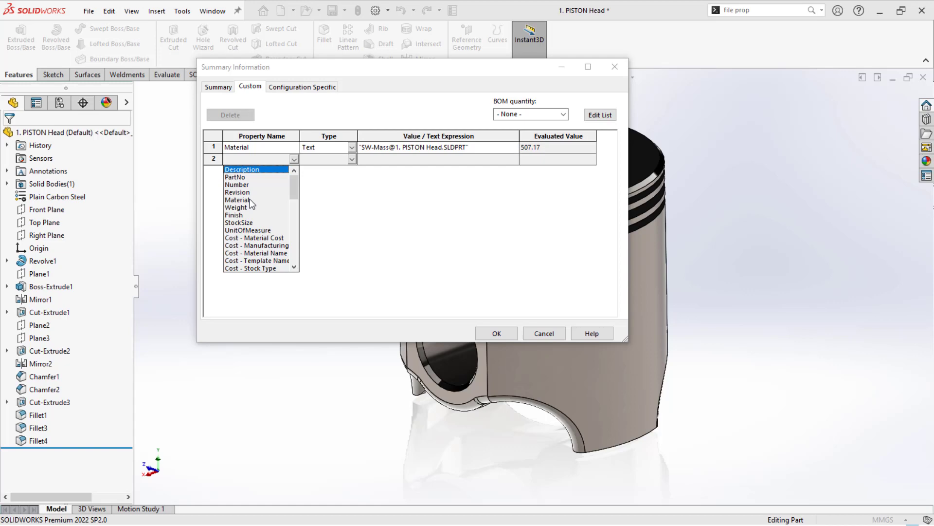
pyautogui.click(237, 207)
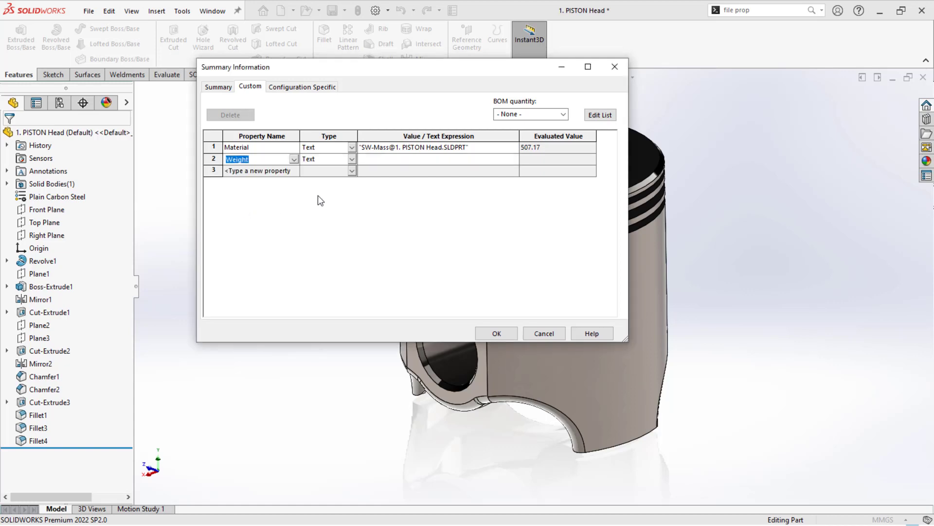
pyautogui.click(489, 152)
pyautogui.click(514, 148)
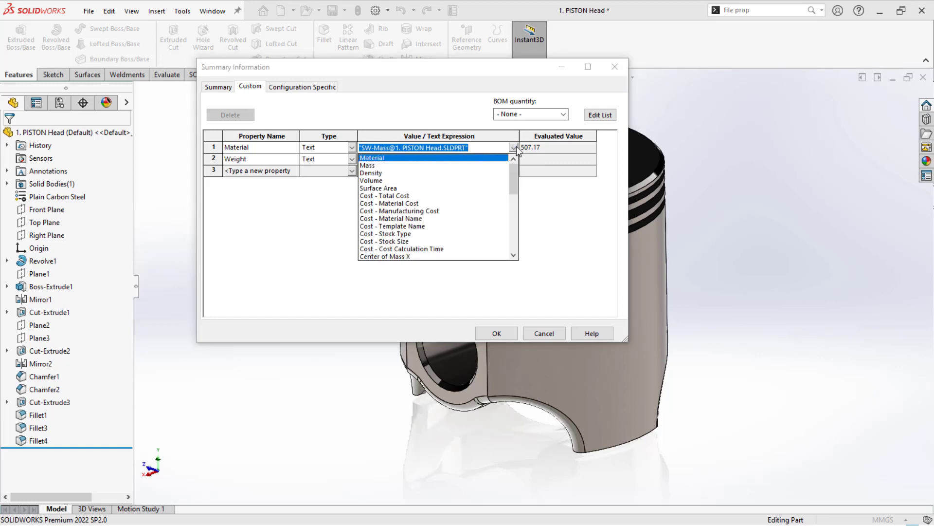
pyautogui.click(391, 163)
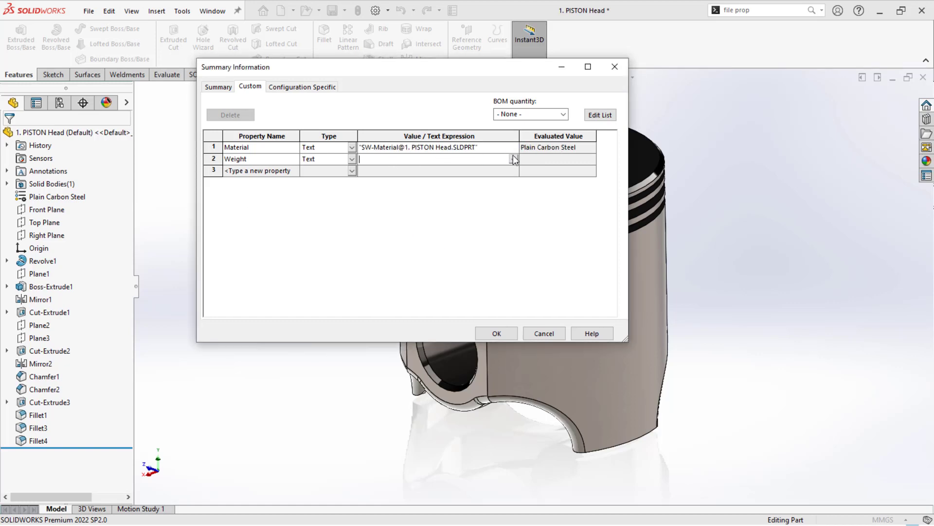
# - Set the Weight property's value expression to Mass and apply the custom properties
pyautogui.click(513, 154)
pyautogui.click(365, 176)
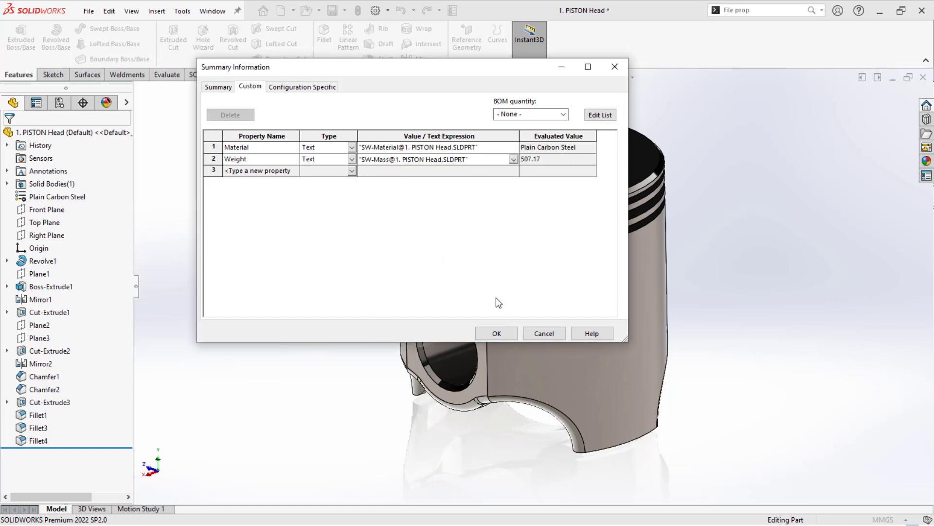
pyautogui.click(496, 334)
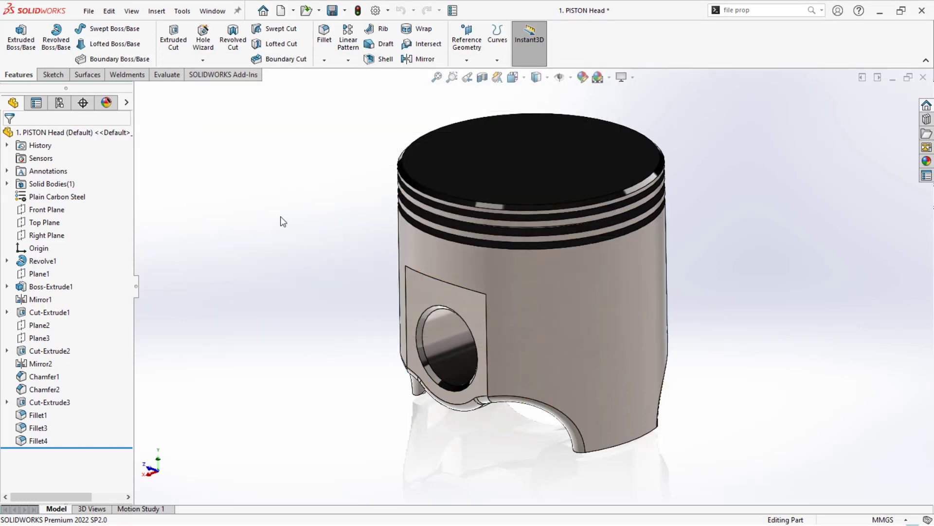
# - Apply the Plain White scene to the piston head part
pyautogui.moveTo(287, 216); pyautogui.dragTo(290, 227, button='middle')
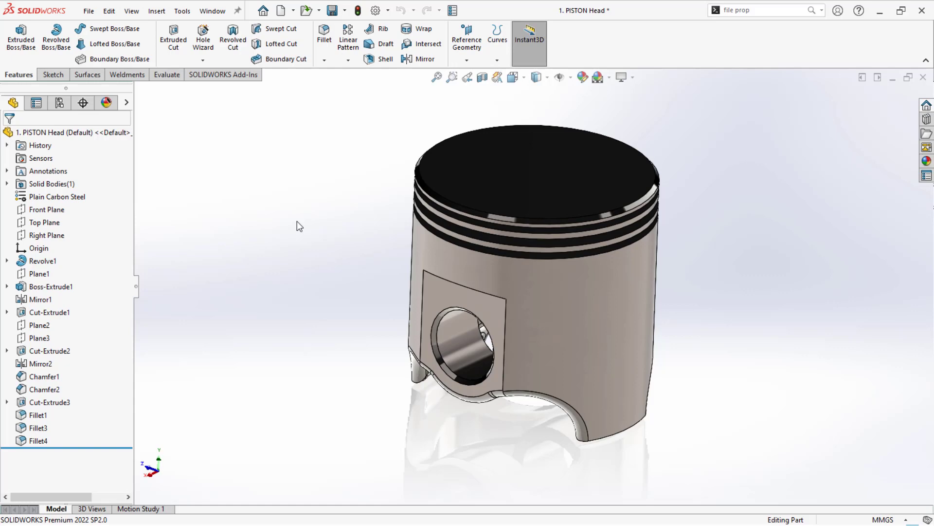
pyautogui.scroll(-1, 392, 136)
pyautogui.scroll(1, 389, 145)
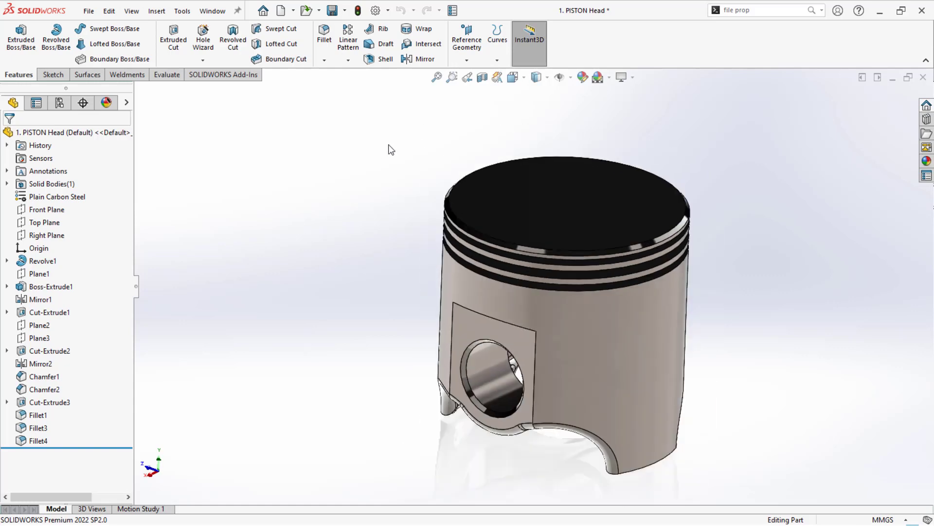
pyautogui.click(611, 79)
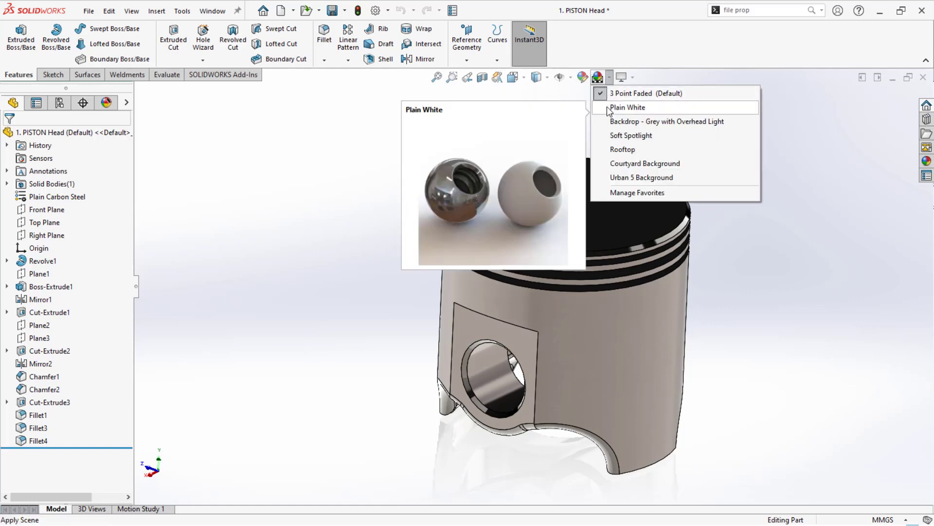
pyautogui.click(606, 107)
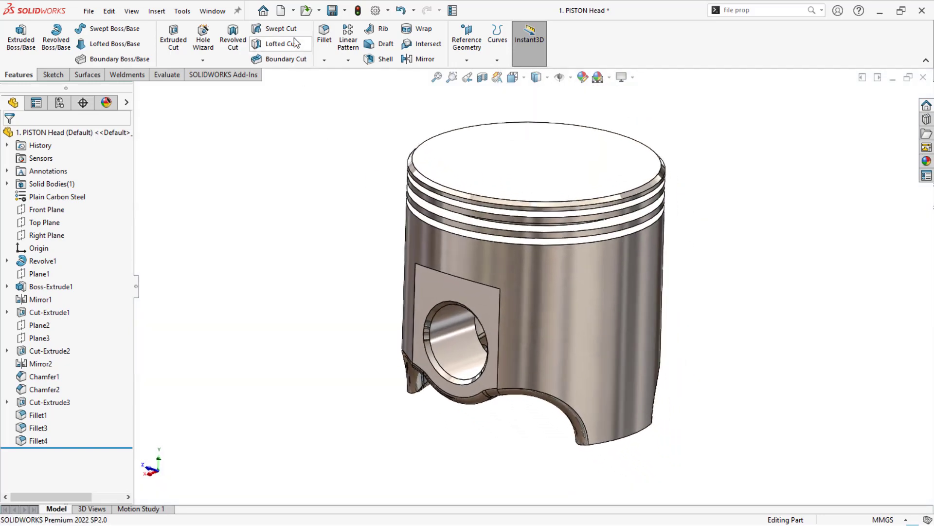
# - Create a drawing from the piston head part on an A (ANSI) Landscape sheet
pyautogui.click(293, 10)
pyautogui.click(336, 40)
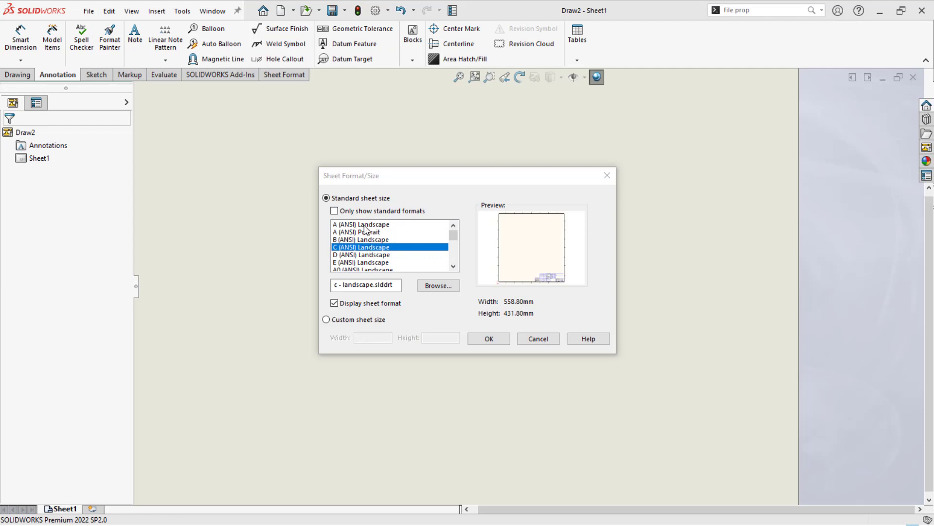
pyautogui.click(477, 340)
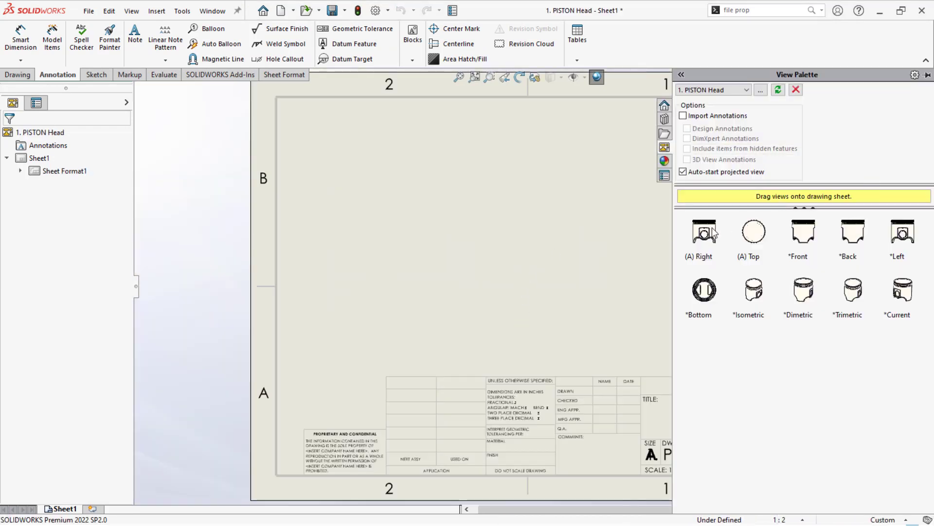
# - Place the piston's front view on the sheet with projected views below and beside it, plus an isometric view above
pyautogui.moveTo(703, 236); pyautogui.dragTo(377, 194)
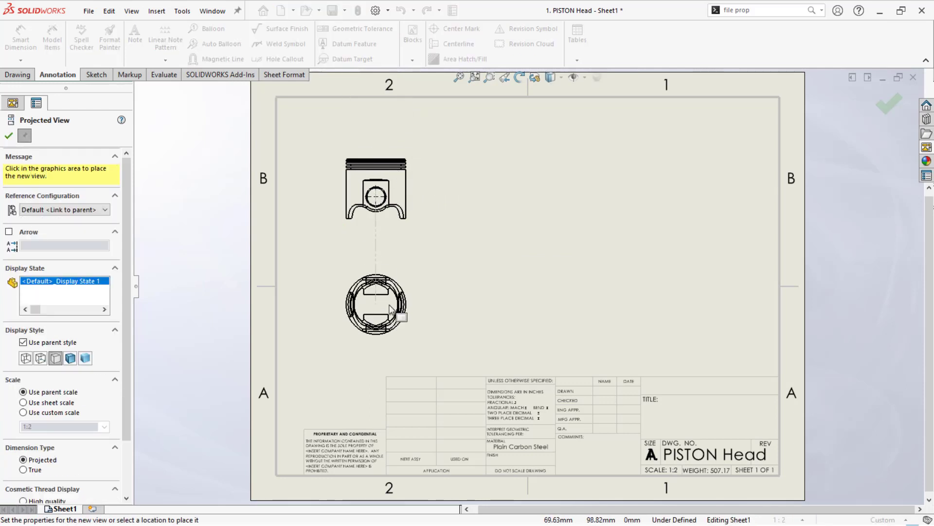
pyautogui.click(389, 335)
pyautogui.click(491, 134)
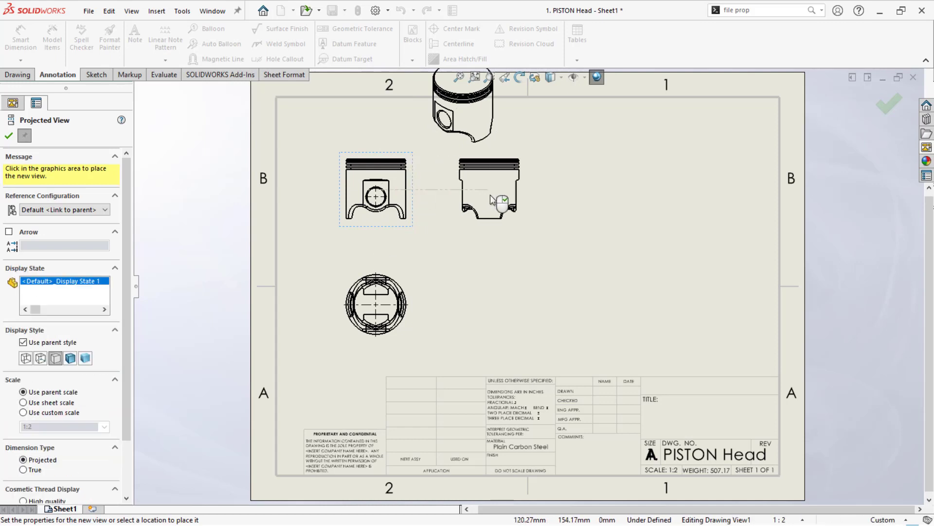
pyautogui.click(491, 195)
pyautogui.press('Escape')
# - Move the isometric piston view to the lower right area above the title block and display it shaded with edges
pyautogui.moveTo(489, 137)
pyautogui.mouseDown()
pyautogui.moveTo(521, 136)
pyautogui.moveTo(747, 330)
pyautogui.moveTo(697, 257)
pyautogui.mouseUp()
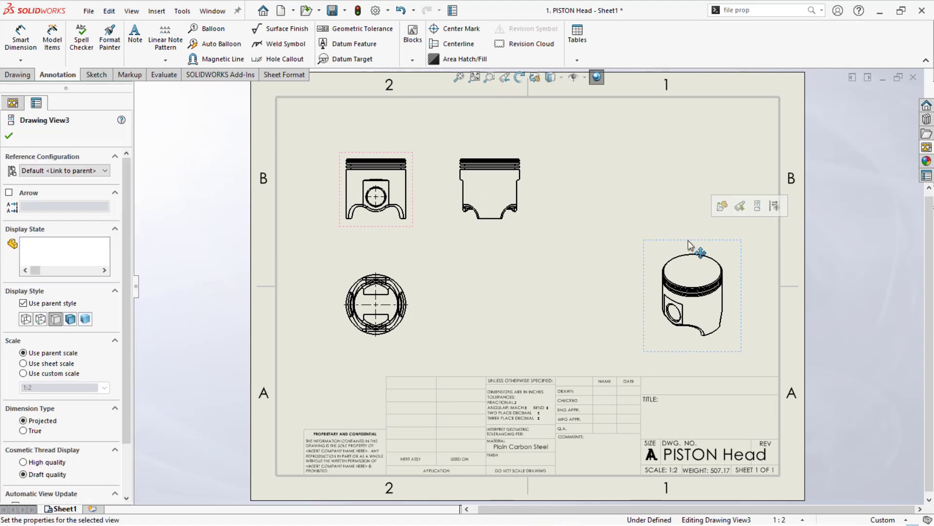
pyautogui.click(561, 77)
pyautogui.click(550, 94)
pyautogui.click(565, 143)
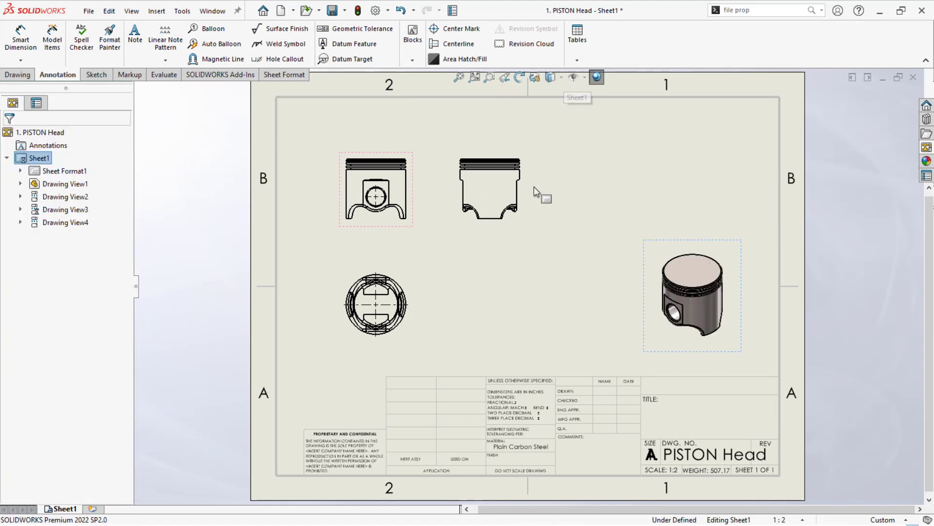
# - Move the side view farther to the right and delete the circular view below the front view
pyautogui.moveTo(528, 190); pyautogui.dragTo(594, 195)
pyautogui.scroll(-1, 339, 236)
pyautogui.click(397, 316)
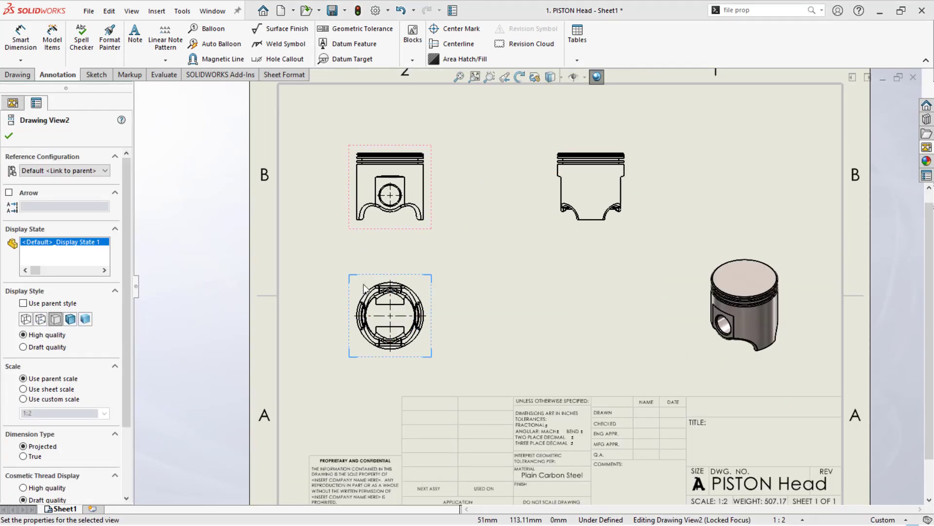
pyautogui.press('Delete')
pyautogui.click(546, 224)
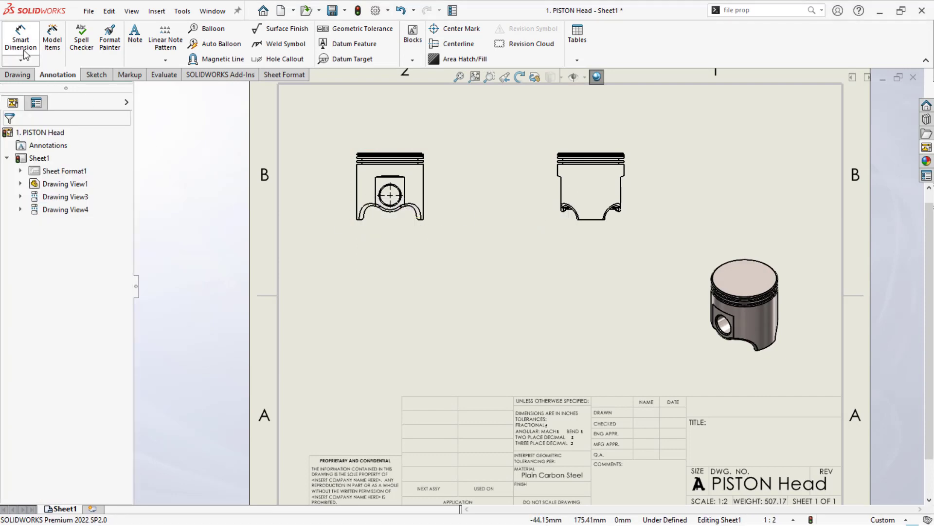
# - Project a circular view of the piston from the front view, place it below, and move the side view closer to the front view
pyautogui.click(17, 75)
pyautogui.click(43, 40)
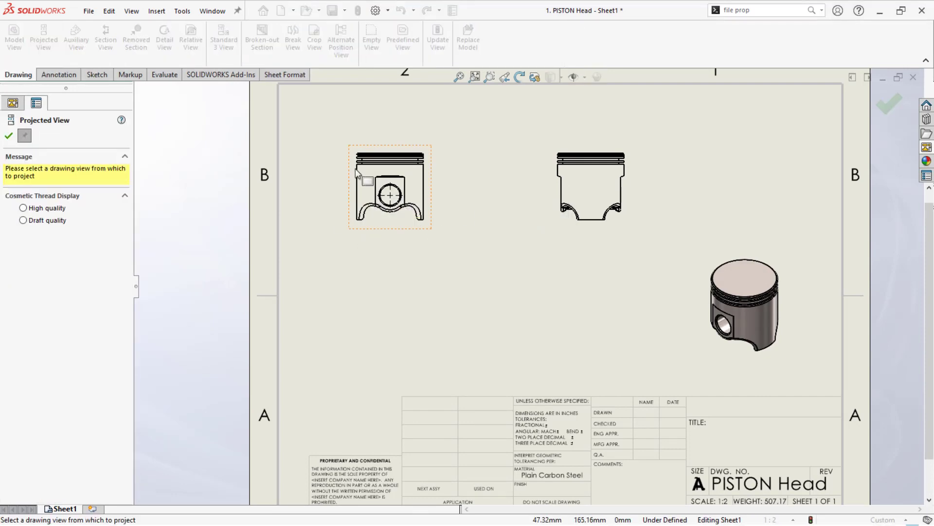
pyautogui.click(356, 173)
pyautogui.click(383, 109)
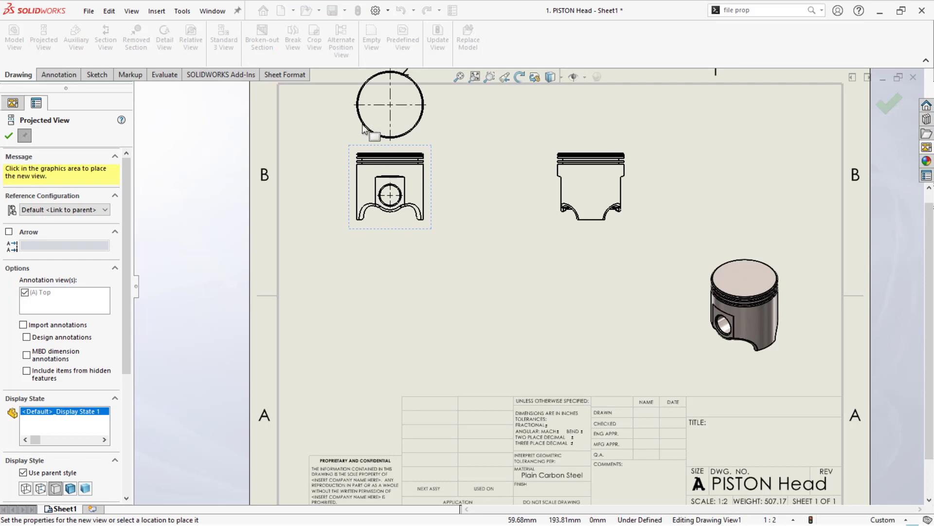
pyautogui.moveTo(354, 158); pyautogui.dragTo(386, 365)
pyautogui.scroll(-1, 483, 239)
pyautogui.press('f')
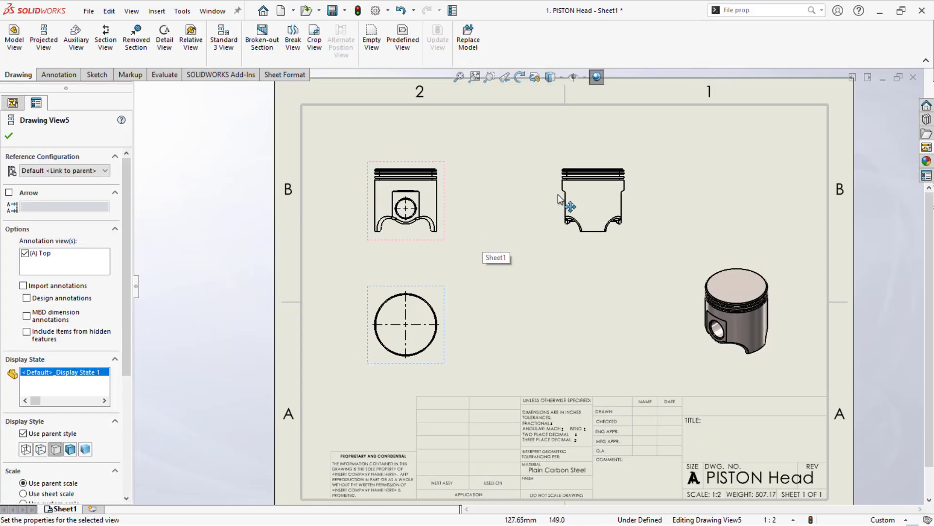
pyautogui.moveTo(584, 158); pyautogui.dragTo(528, 159)
pyautogui.click(647, 215)
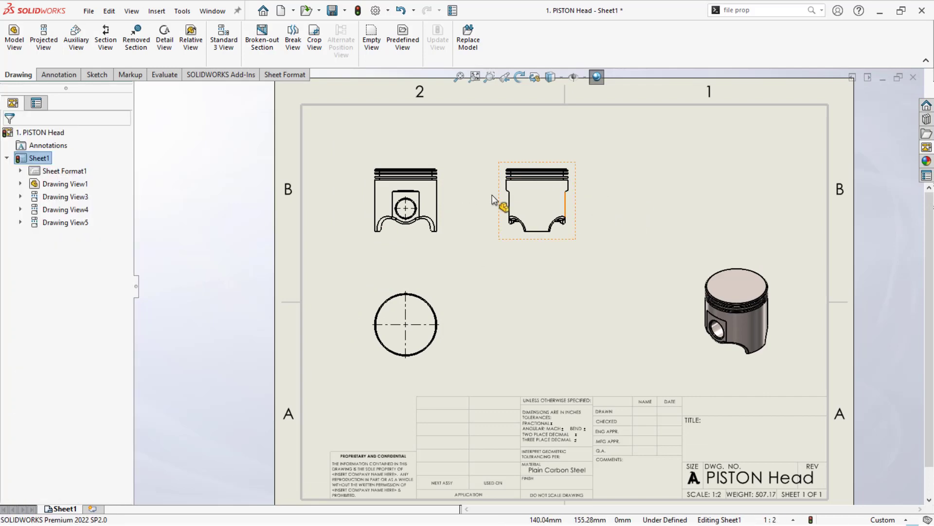
# - Create section view A-A with a vertical cutting line through the front view's pin hole and place it beyond the side view
pyautogui.click(106, 39)
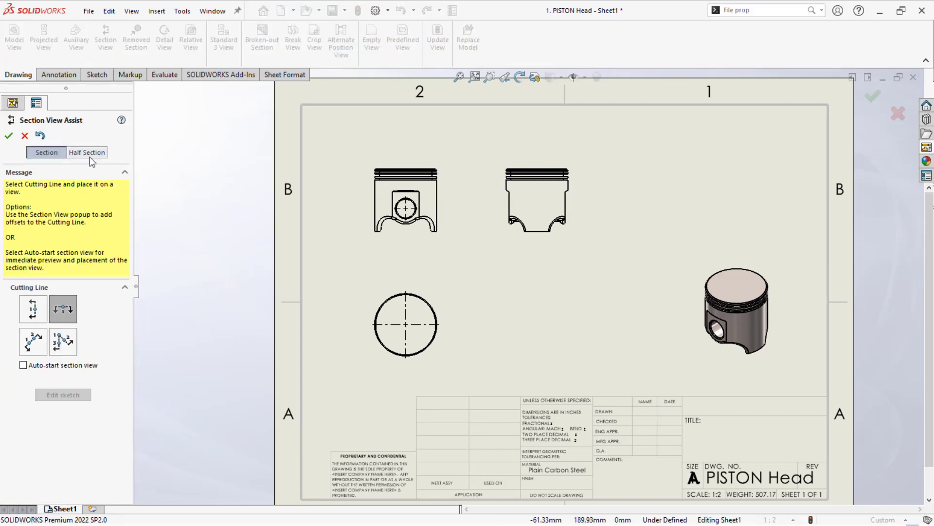
pyautogui.click(72, 310)
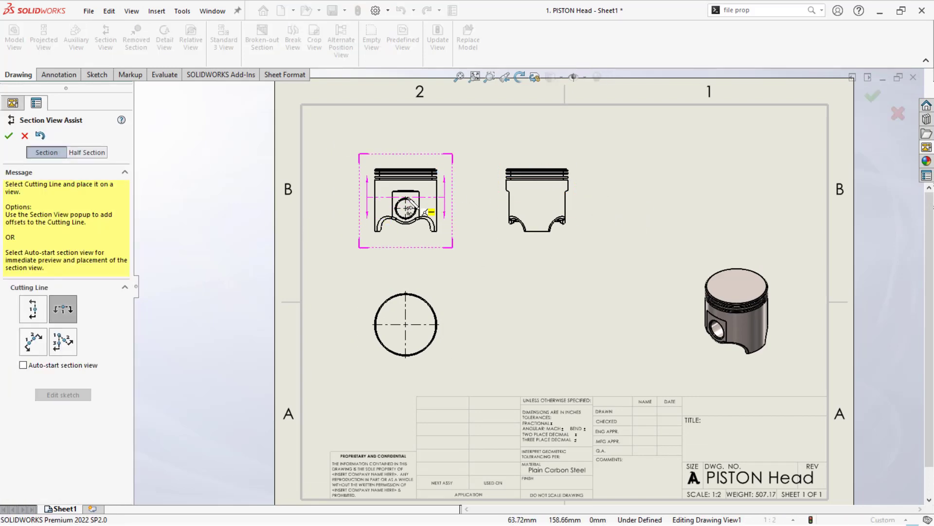
pyautogui.click(32, 309)
pyautogui.click(406, 209)
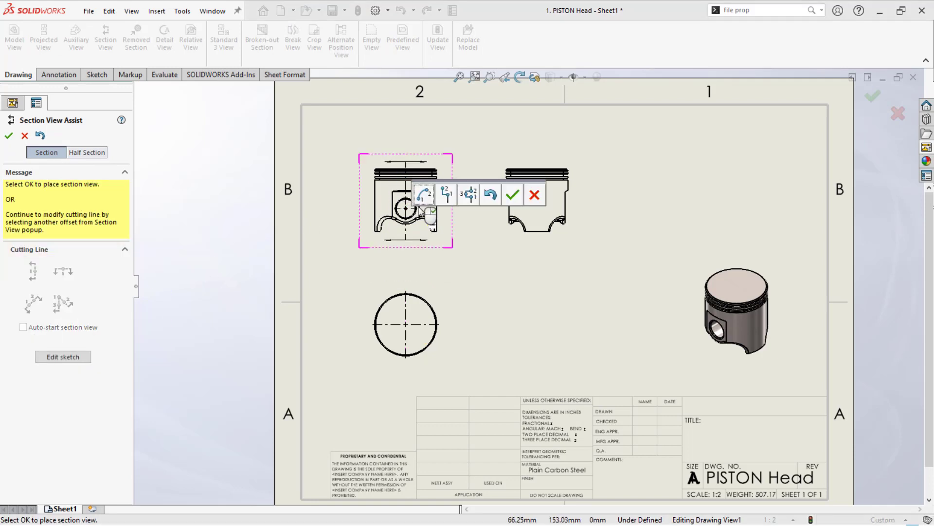
pyautogui.click(511, 194)
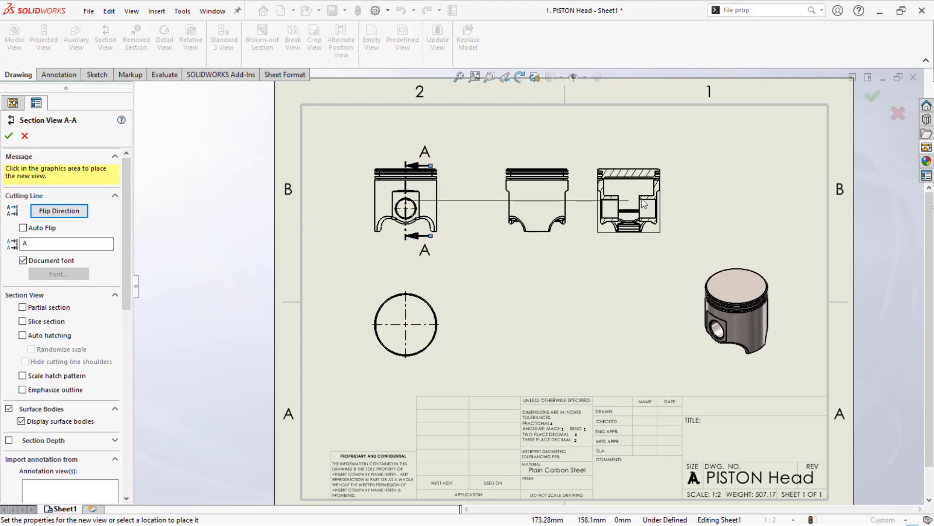
pyautogui.click(690, 209)
pyautogui.scroll(-2, 689, 209)
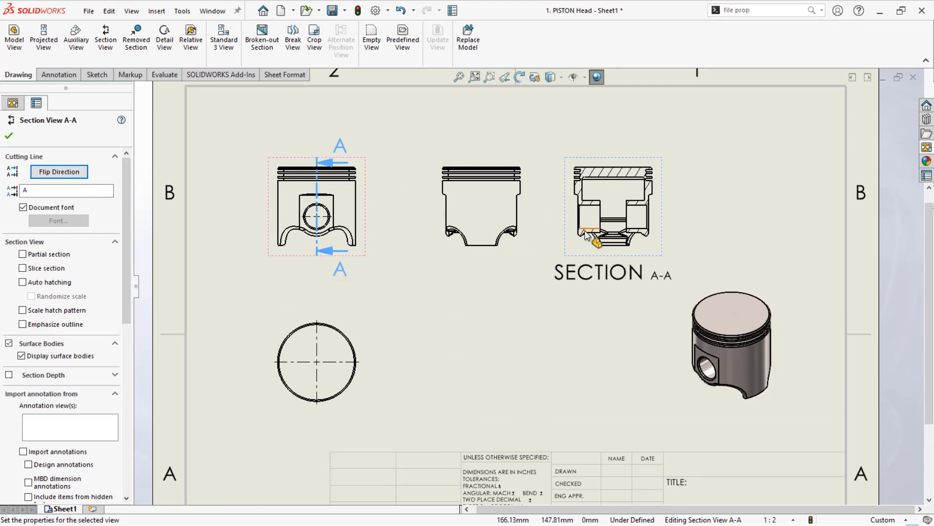
# - Enable the scaled hatch pattern for section view A-A and keep its outline unemphasized
pyautogui.click(23, 324)
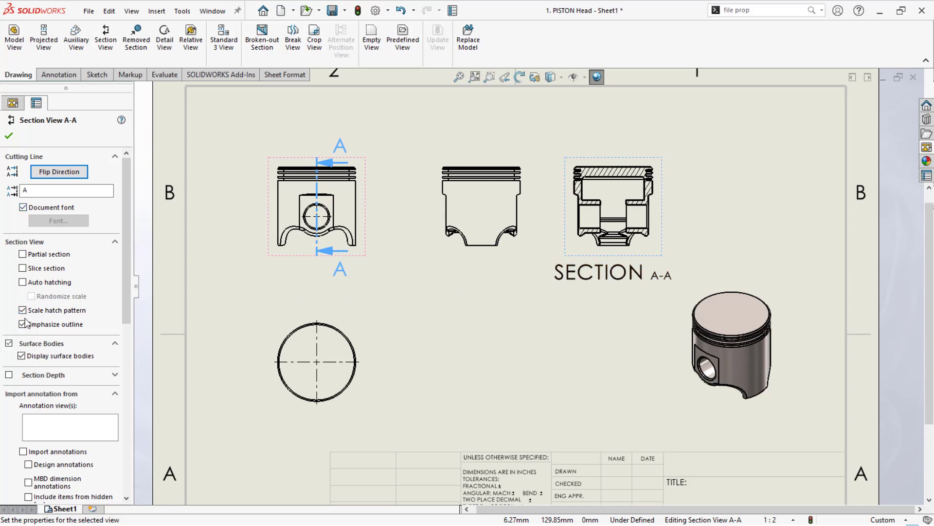
pyautogui.click(22, 324)
pyautogui.click(9, 137)
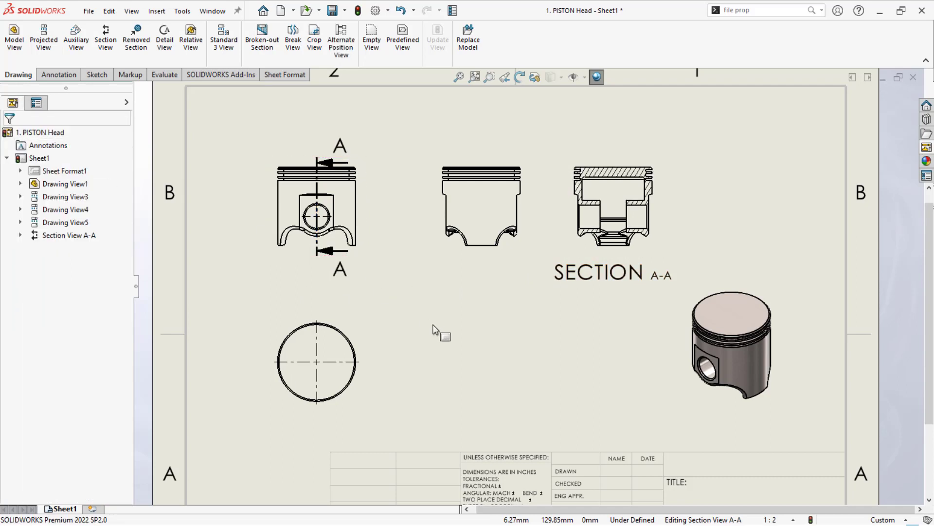
# - Delete the SECTION A-A label below the section view
pyautogui.click(577, 278)
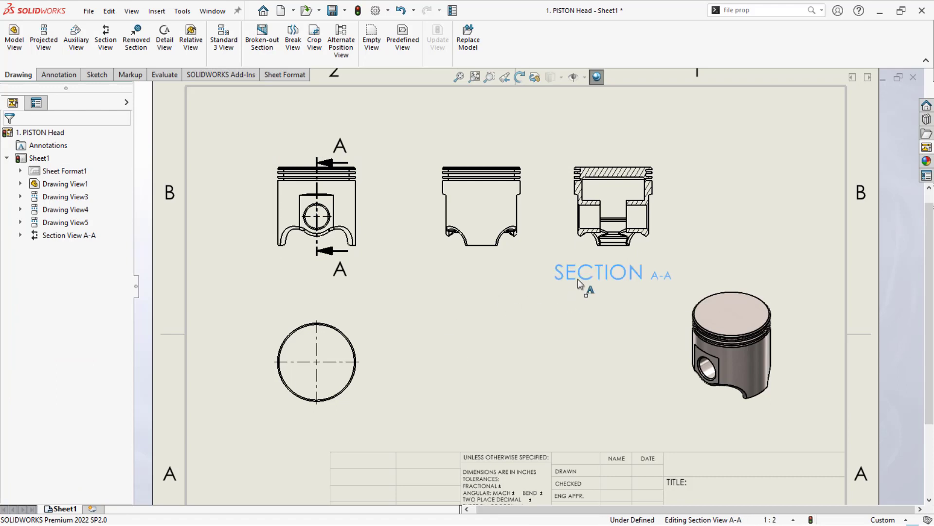
pyautogui.click(538, 304)
pyautogui.scroll(1, 535, 298)
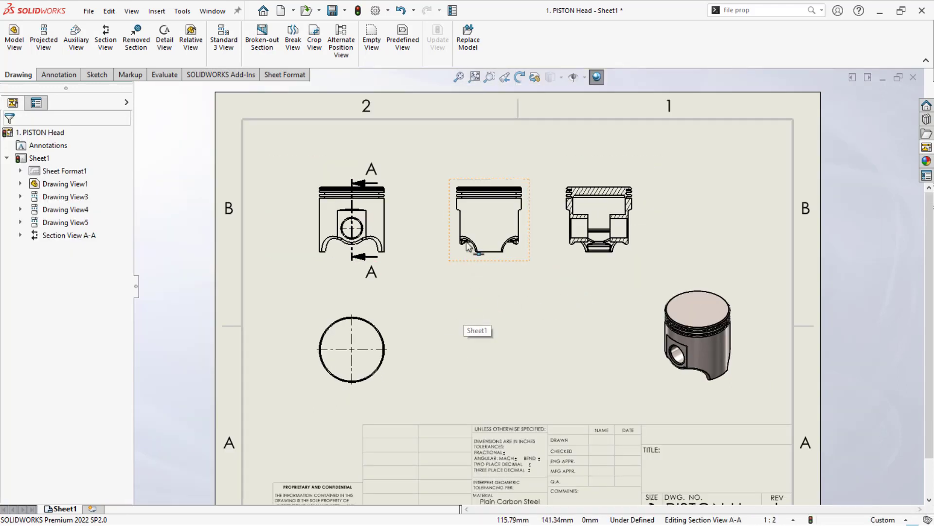
# - Swap the side and section views so the section sits beside the front view with the side view just beyond it
pyautogui.moveTo(460, 230); pyautogui.dragTo(657, 225)
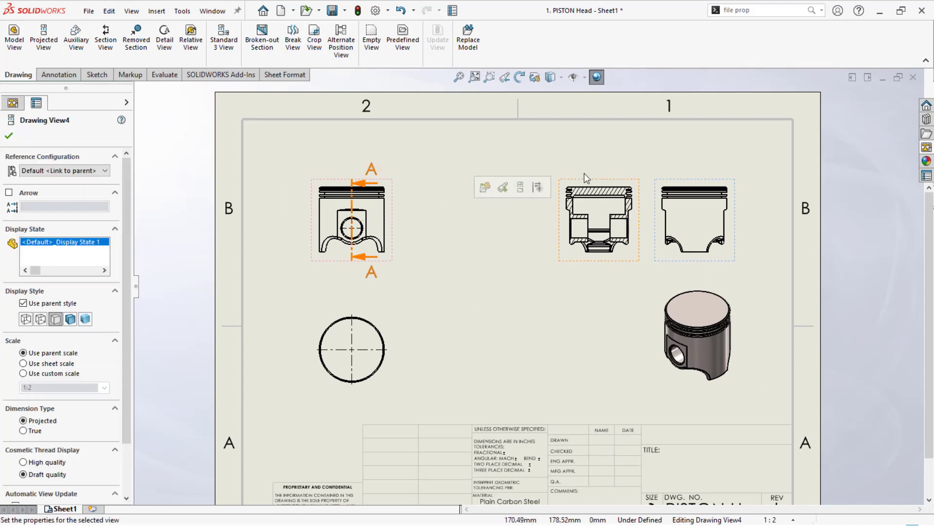
pyautogui.moveTo(559, 183); pyautogui.dragTo(422, 184)
pyautogui.moveTo(712, 185); pyautogui.dragTo(575, 194)
pyautogui.click(303, 302)
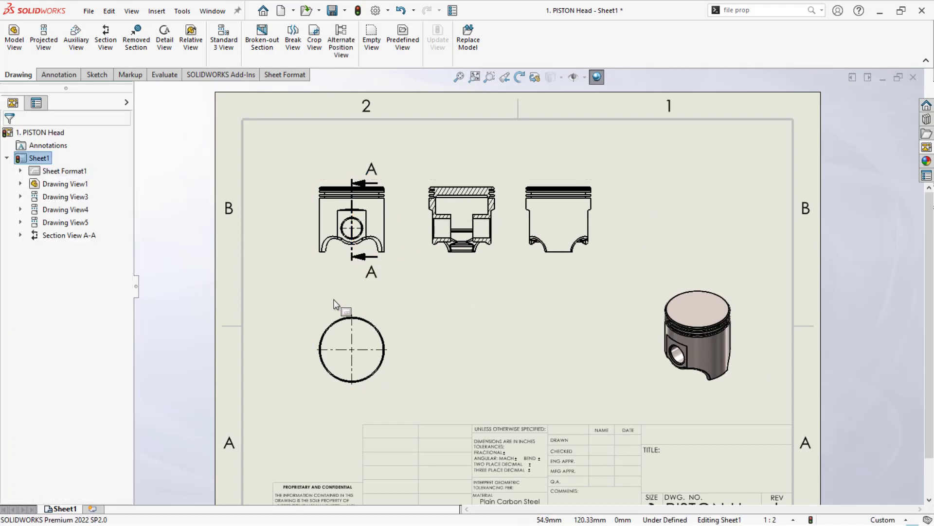
pyautogui.click(327, 266)
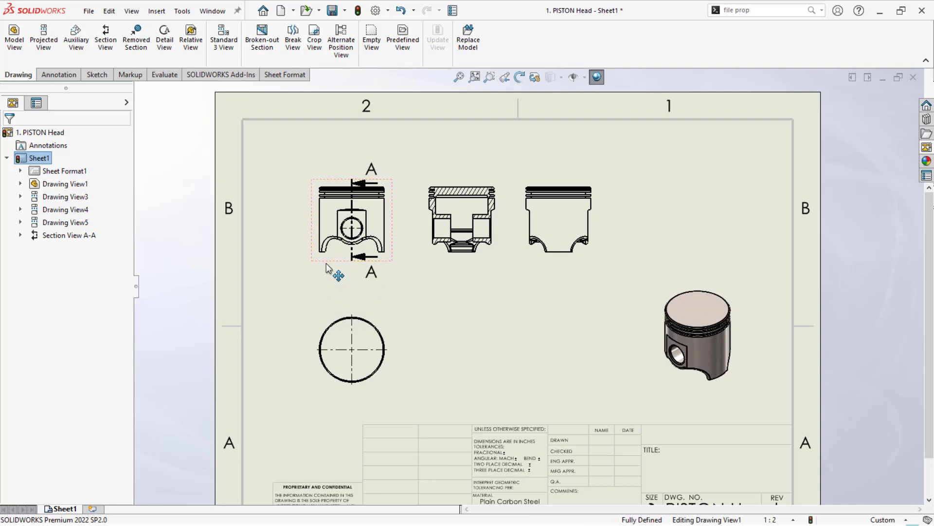
pyautogui.click(305, 283)
# - Import model items from the entire model into all views, including dimensions marked for drawing and hole callouts, with duplicates eliminated
pyautogui.click(56, 76)
pyautogui.click(52, 42)
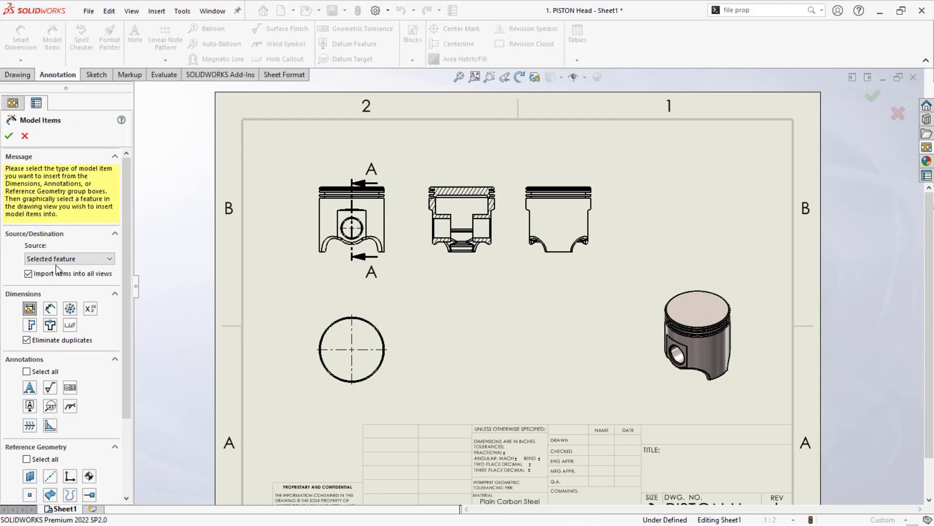
pyautogui.click(59, 261)
pyautogui.click(58, 267)
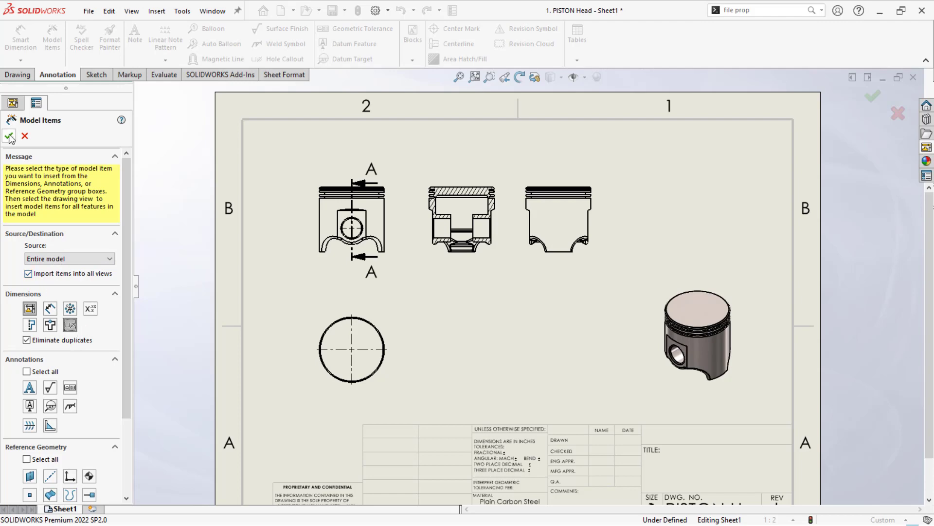
pyautogui.press('Return')
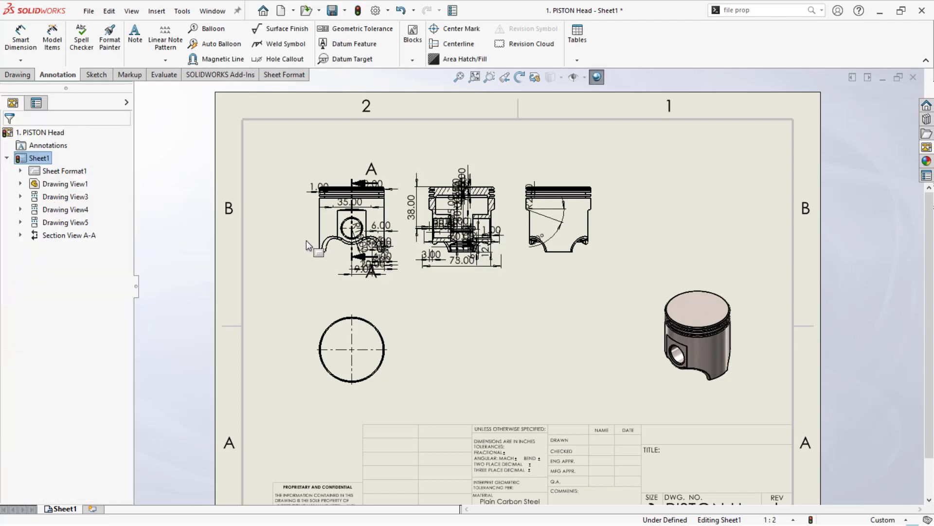
# - Select all the imported dimensions across the piston views and auto-arrange them
pyautogui.moveTo(254, 149); pyautogui.dragTo(628, 308)
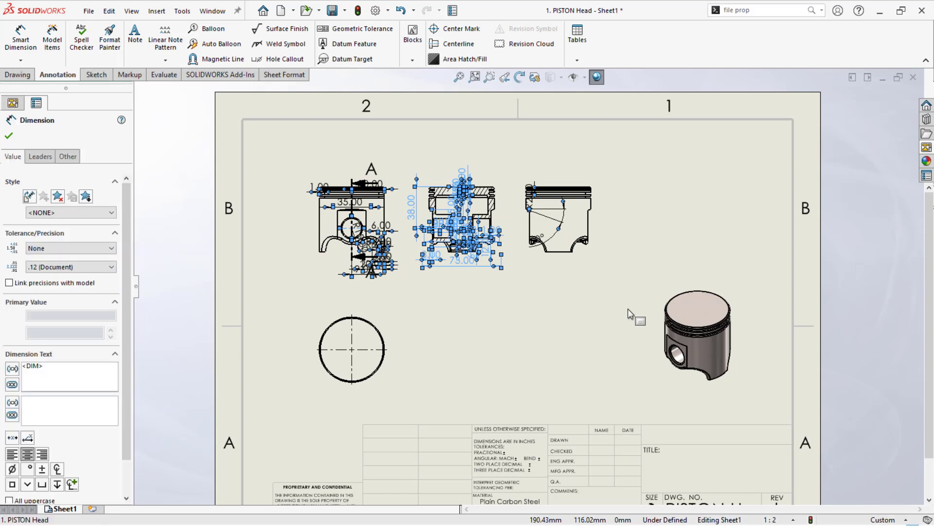
pyautogui.moveTo(658, 314)
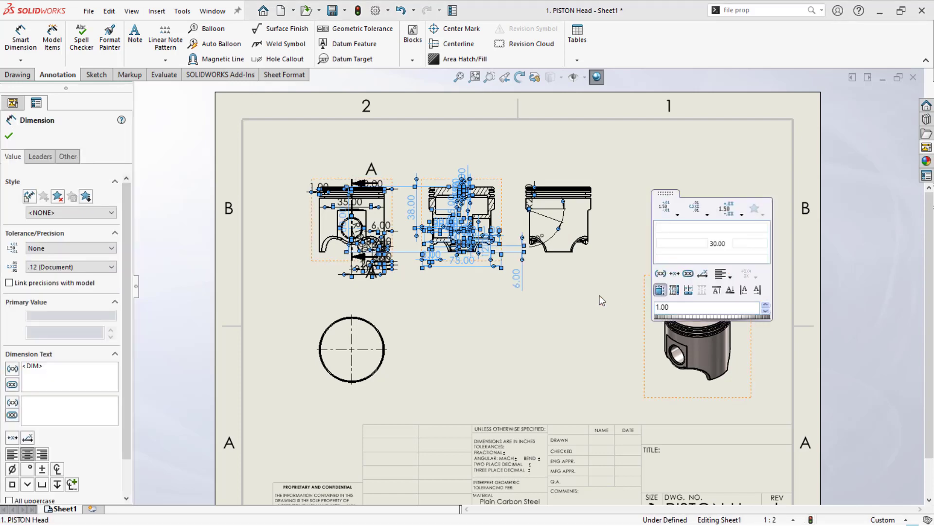
pyautogui.click(571, 325)
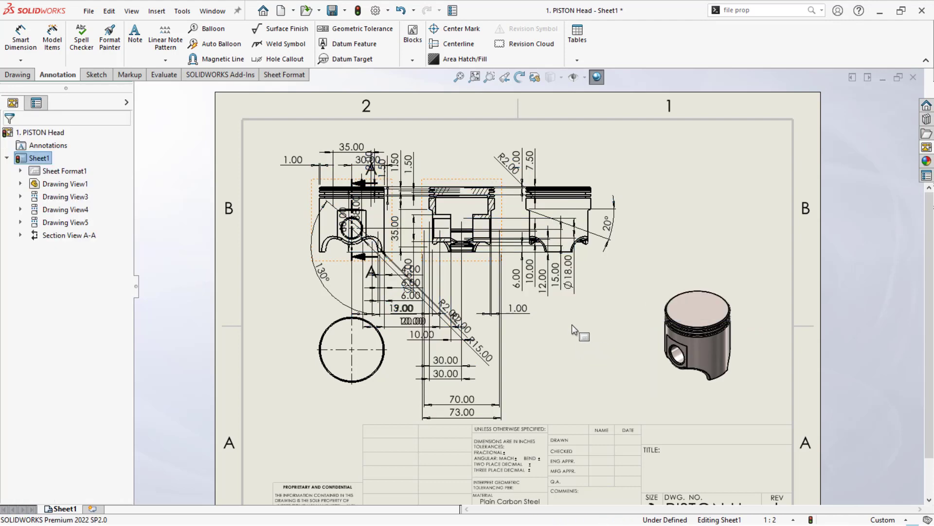
# - Spread the front, section and side views horizontally across the sheet so their dimensions no longer overlap between views
pyautogui.click(339, 321)
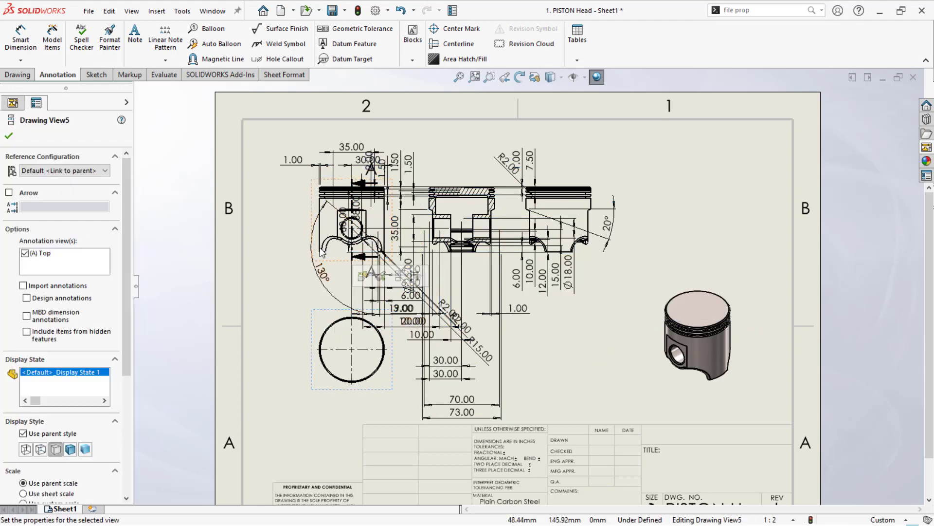
pyautogui.moveTo(326, 259); pyautogui.dragTo(276, 257)
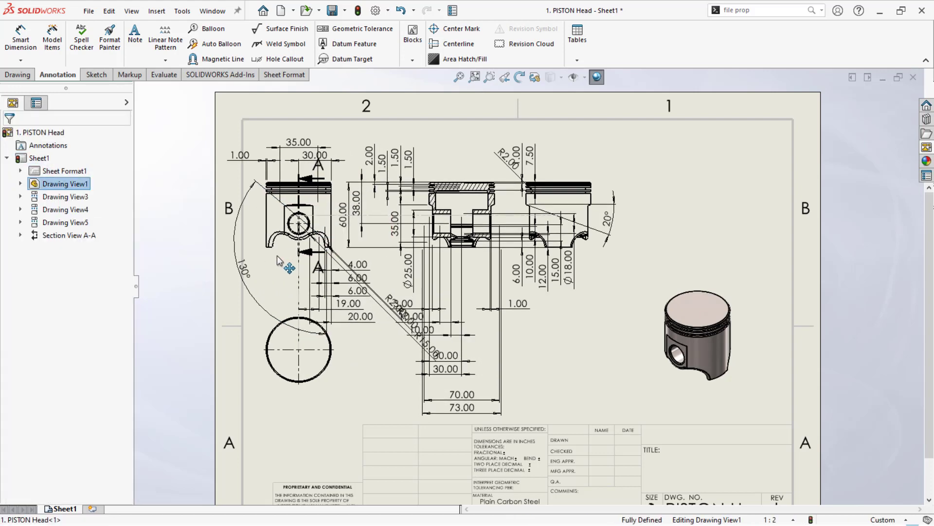
pyautogui.click(596, 172)
pyautogui.moveTo(596, 172); pyautogui.dragTo(750, 174)
pyautogui.moveTo(480, 184); pyautogui.dragTo(549, 178)
pyautogui.click(314, 179)
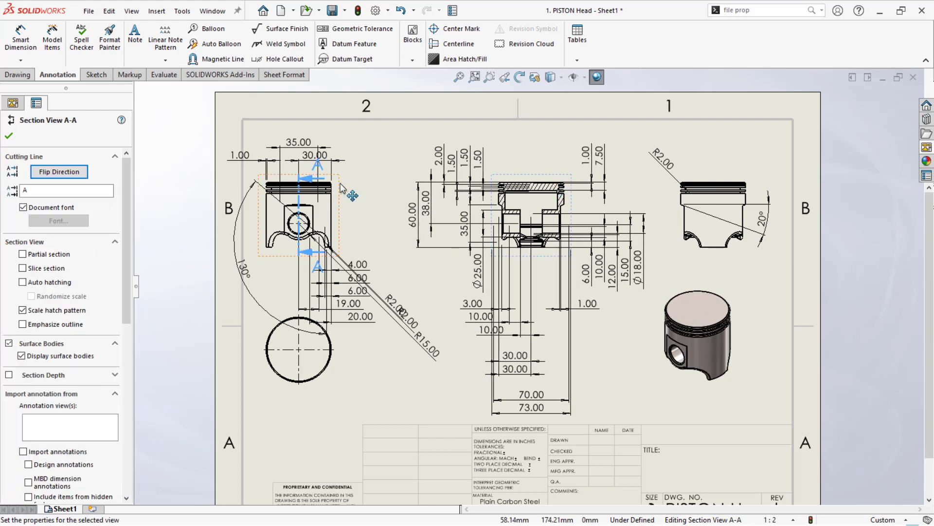
pyautogui.moveTo(360, 185); pyautogui.dragTo(368, 184)
pyautogui.click(312, 248)
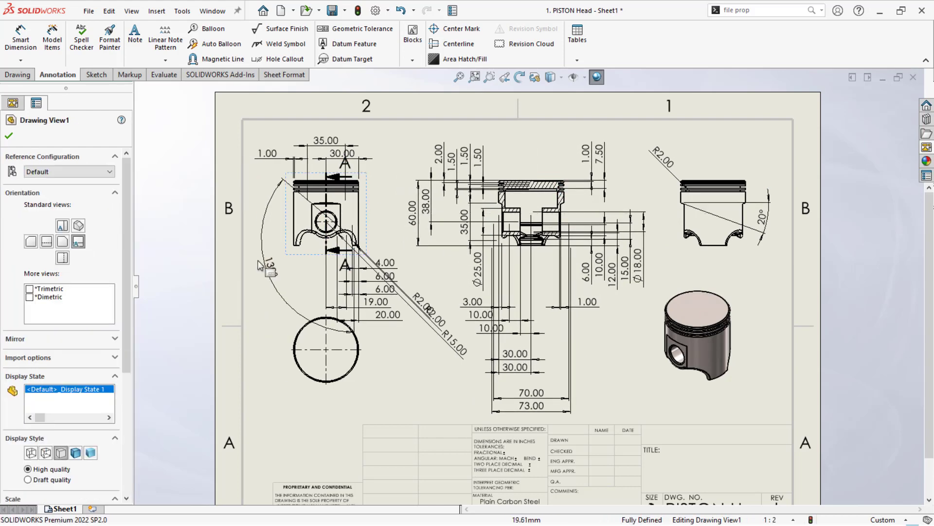
# - Move the 130° angle dimension closer to the front view's pin hole and shift the circular view lower on the sheet
pyautogui.click(302, 278)
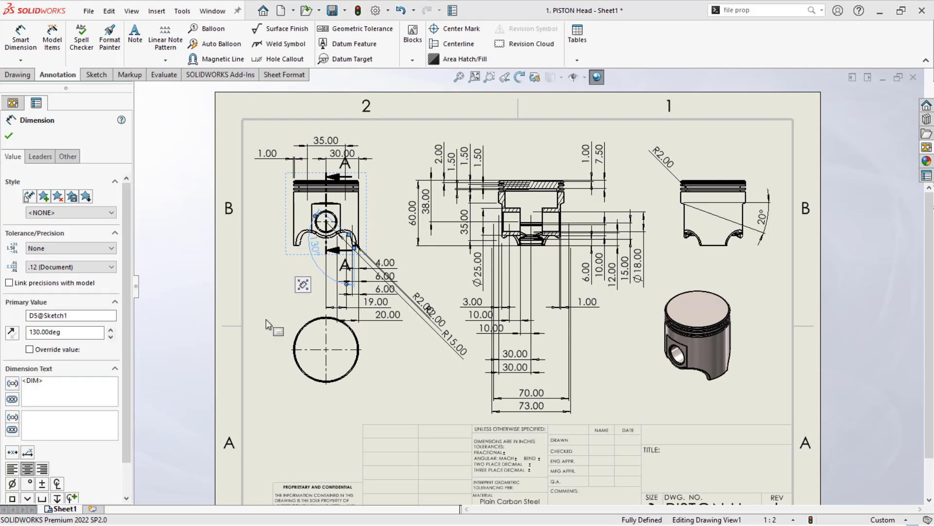
pyautogui.click(308, 331)
pyautogui.moveTo(300, 323); pyautogui.dragTo(299, 345)
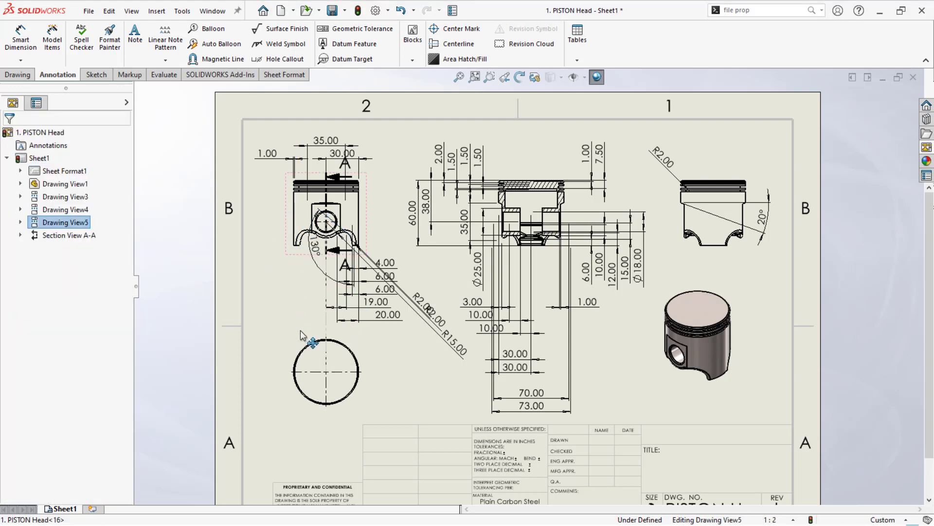
pyautogui.click(263, 292)
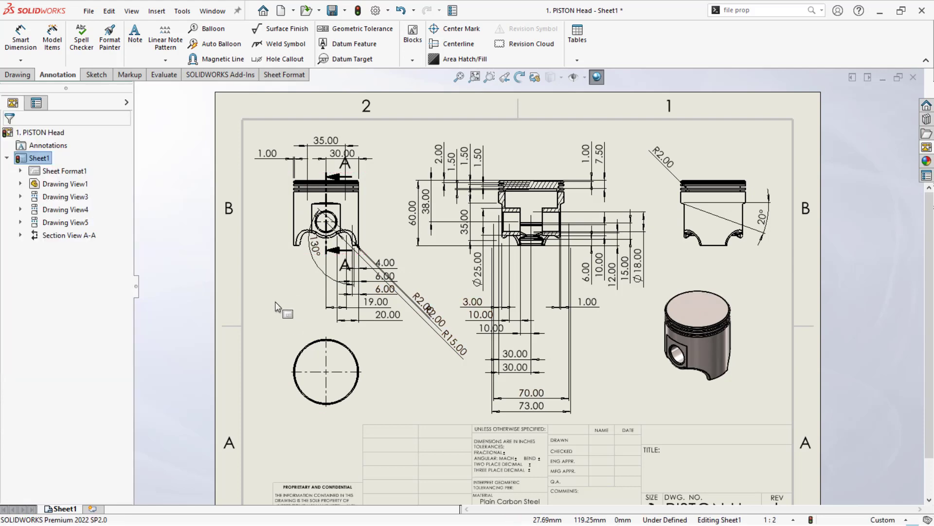
# - Dimension the diameter of the circle in the circular view, placing the dimension at its upper left
pyautogui.scroll(-1, 299, 346)
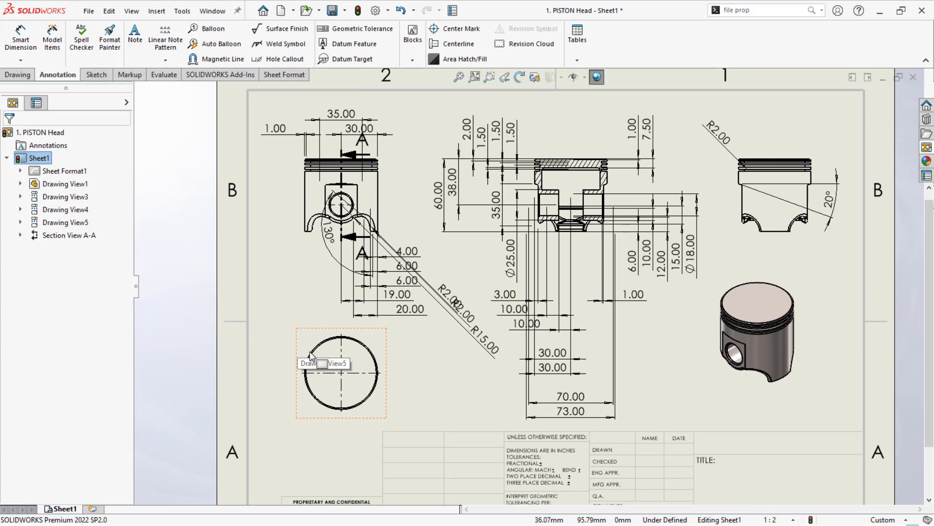
pyautogui.scroll(-2, 322, 365)
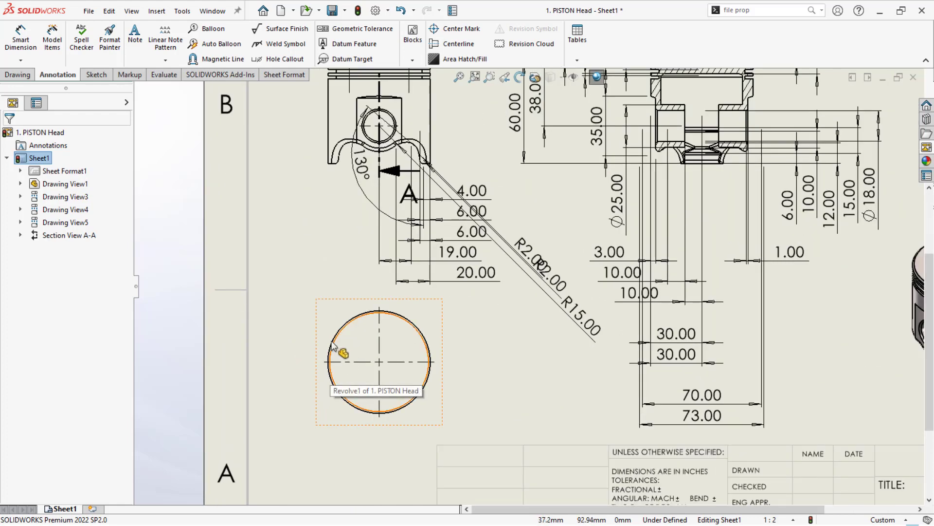
pyautogui.click(21, 39)
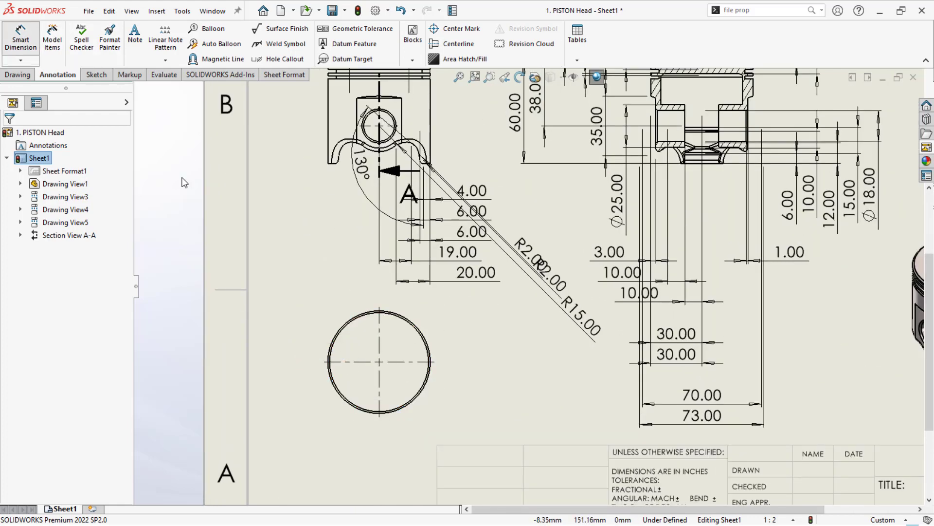
pyautogui.click(341, 332)
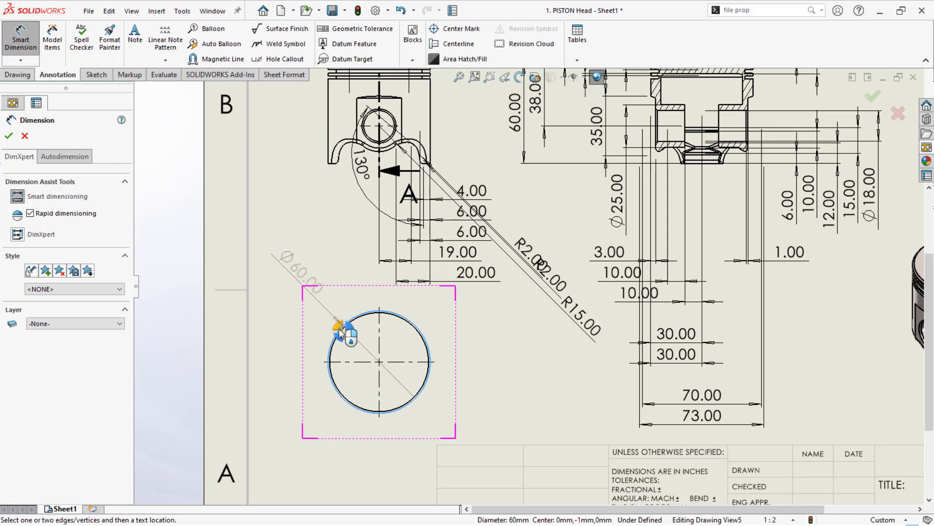
pyautogui.click(340, 330)
pyautogui.click(279, 350)
pyautogui.scroll(1, 278, 349)
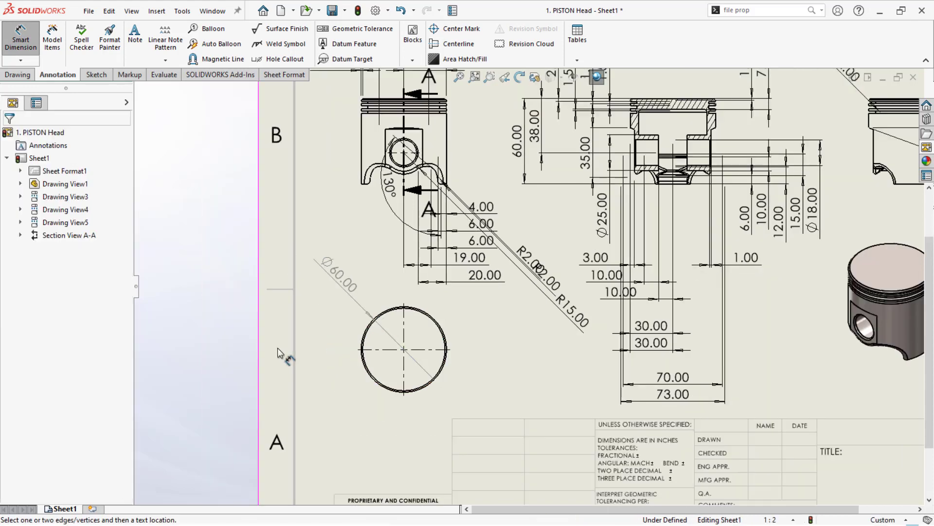
pyautogui.scroll(3, 434, 357)
pyautogui.scroll(-1, 792, 276)
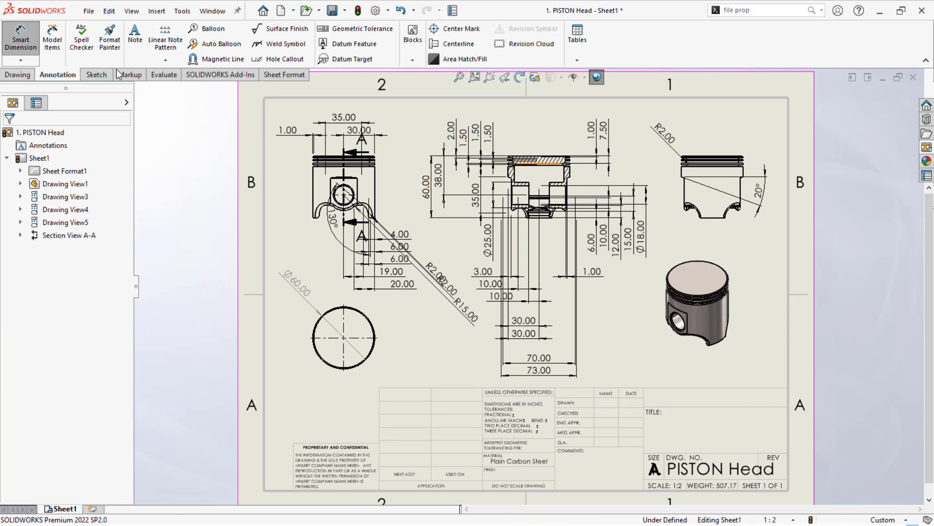
# - Create a detail view of the section view's upper-left ring grooves with a circle about 14 mm in diameter, placing it between the section and side views
pyautogui.click(17, 75)
pyautogui.click(165, 39)
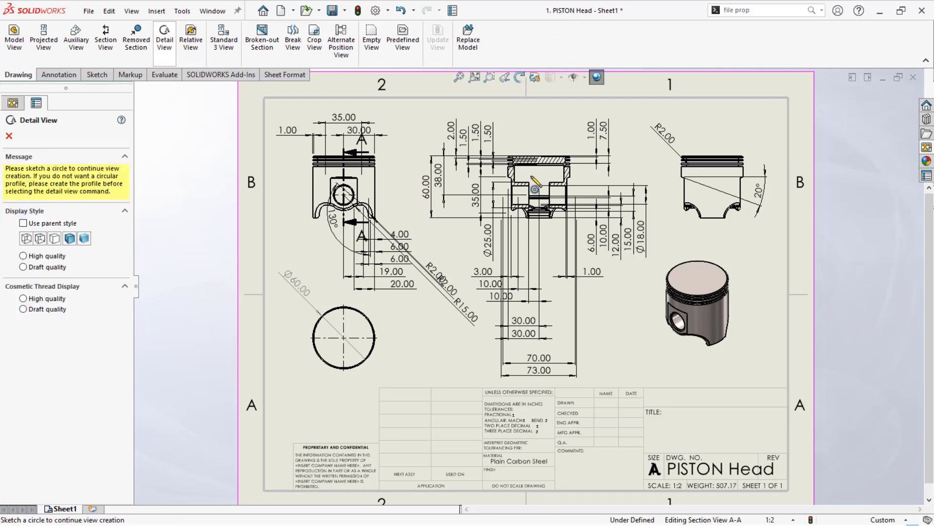
pyautogui.scroll(-5, 493, 155)
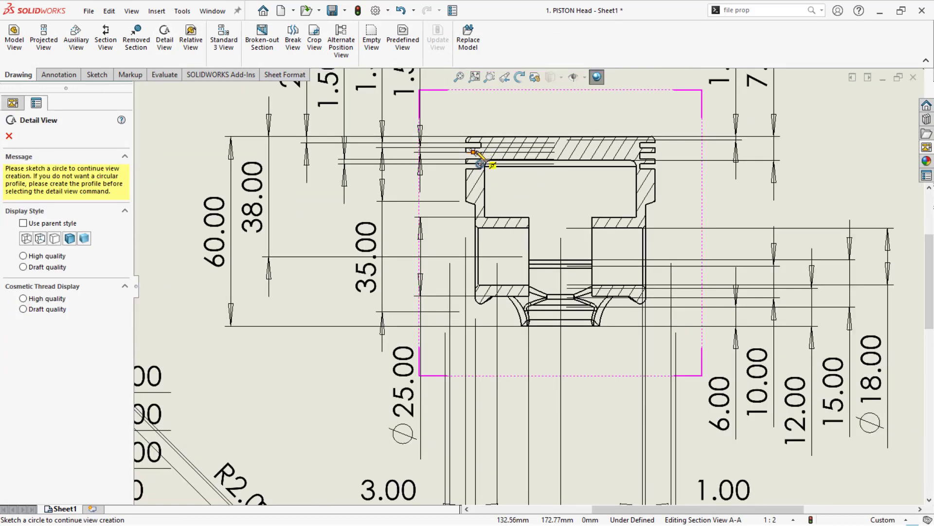
pyautogui.scroll(-2, 479, 163)
pyautogui.moveTo(482, 176); pyautogui.dragTo(454, 198)
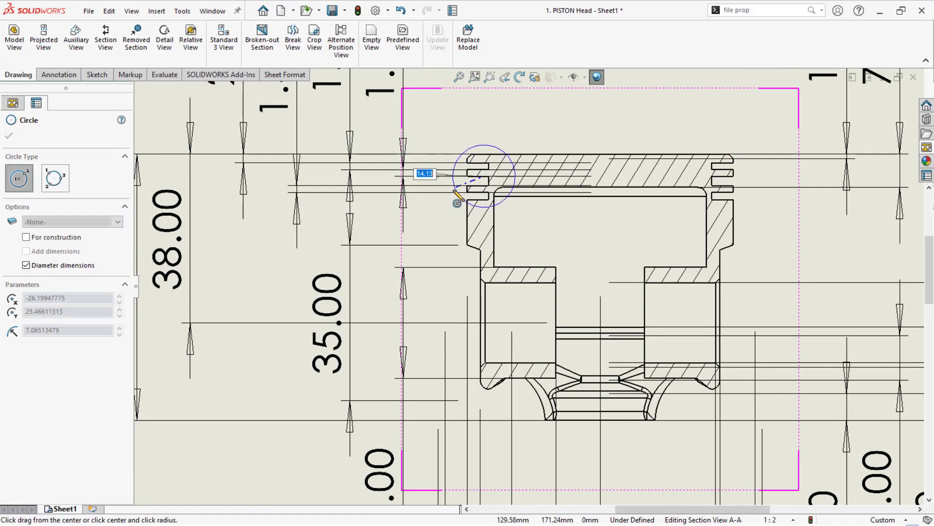
pyautogui.press('f')
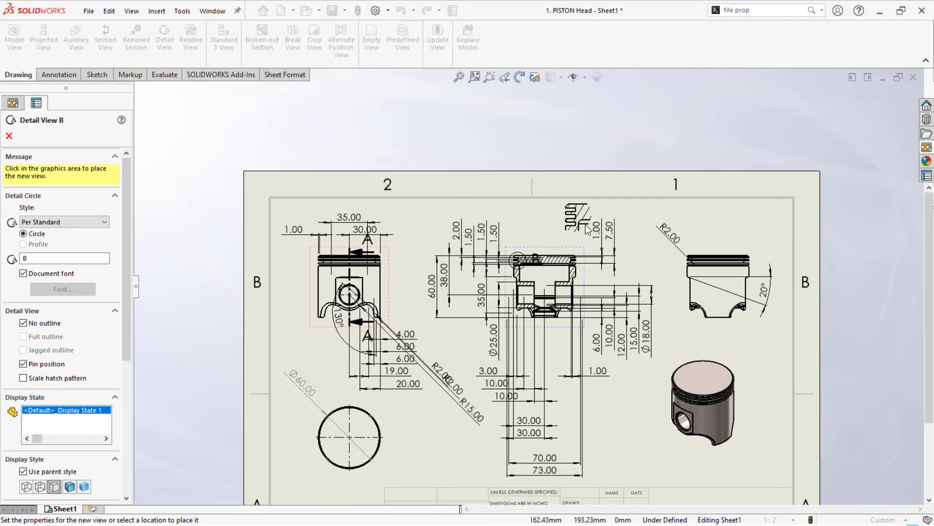
pyautogui.click(645, 265)
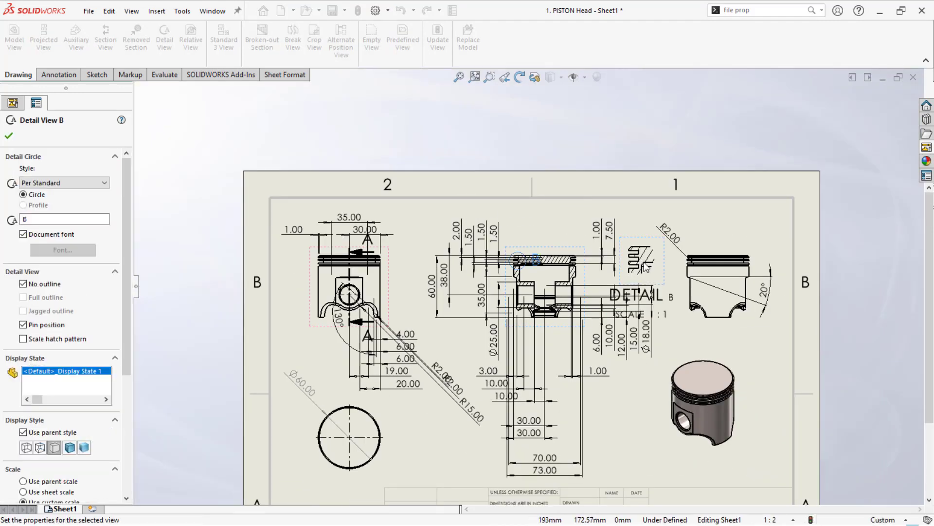
# - Turn off the No outline option for the detail view, try the jagged outline, and leave Full outline and Jagged outline off
pyautogui.scroll(-2, 699, 260)
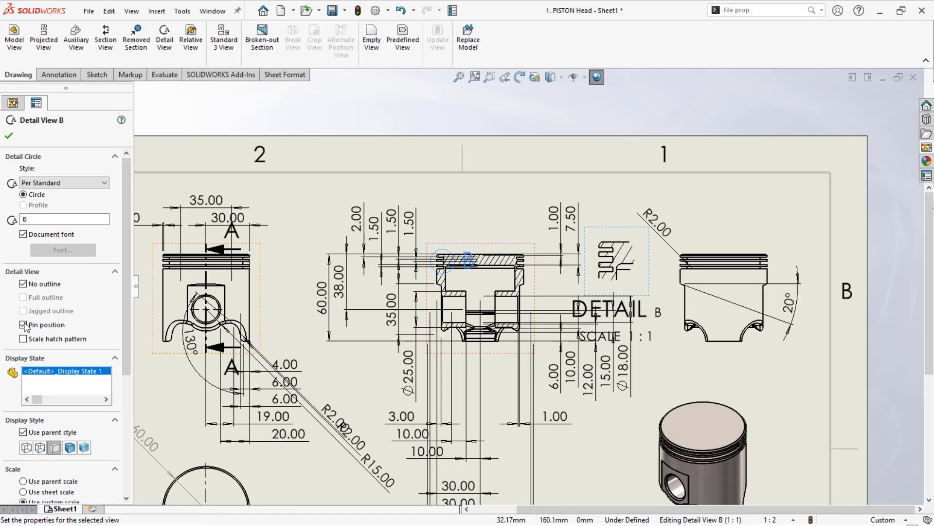
pyautogui.click(23, 284)
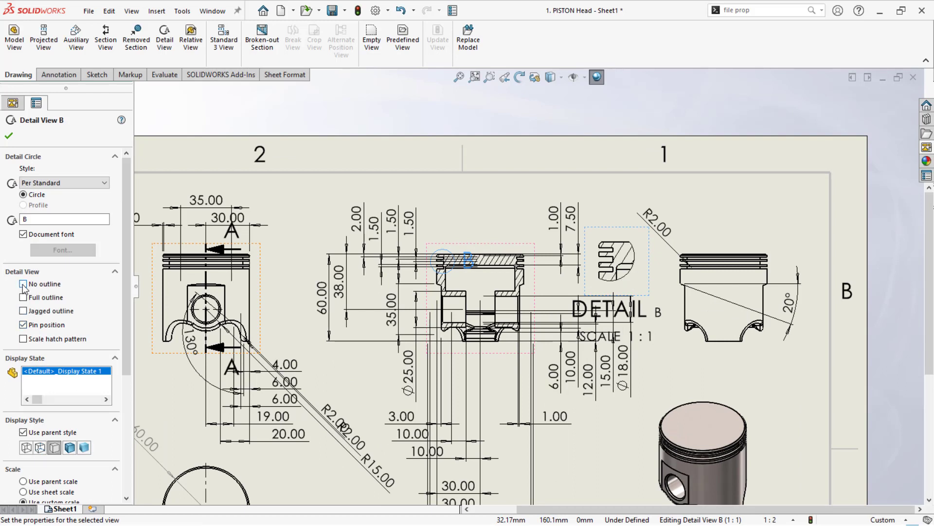
pyautogui.click(22, 311)
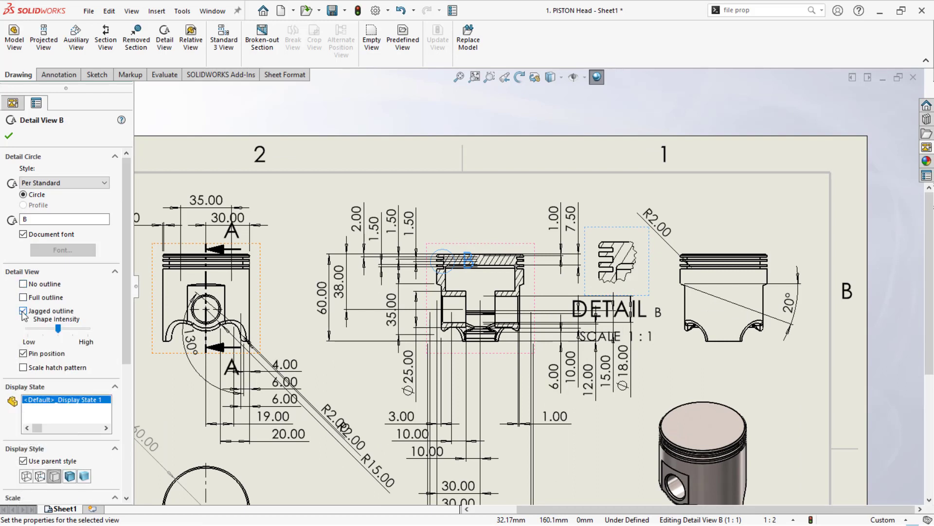
pyautogui.click(22, 297)
pyautogui.click(23, 310)
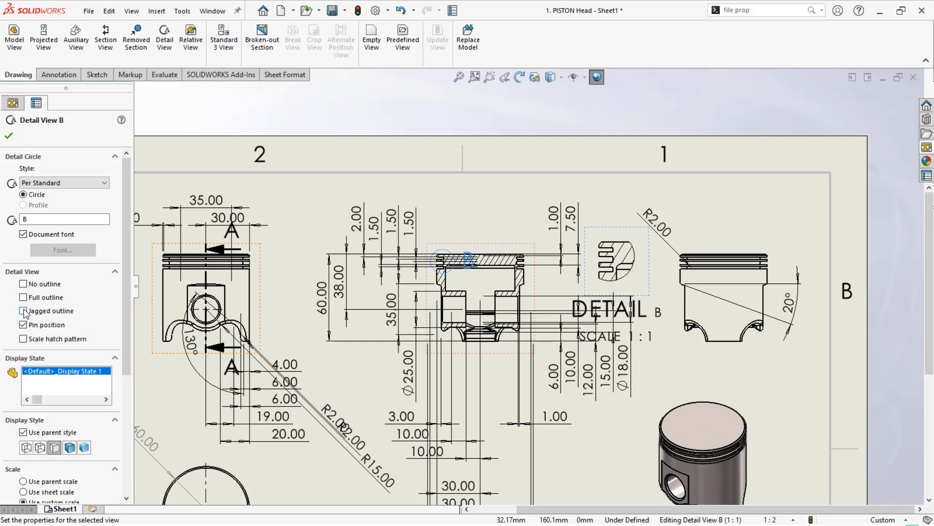
pyautogui.click(9, 135)
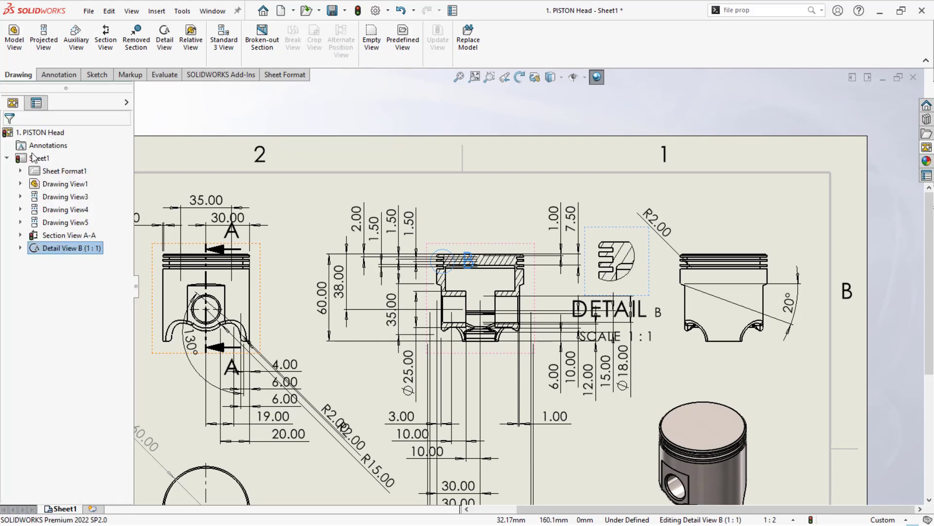
# - Delete the detail view's name and scale label
pyautogui.click(708, 355)
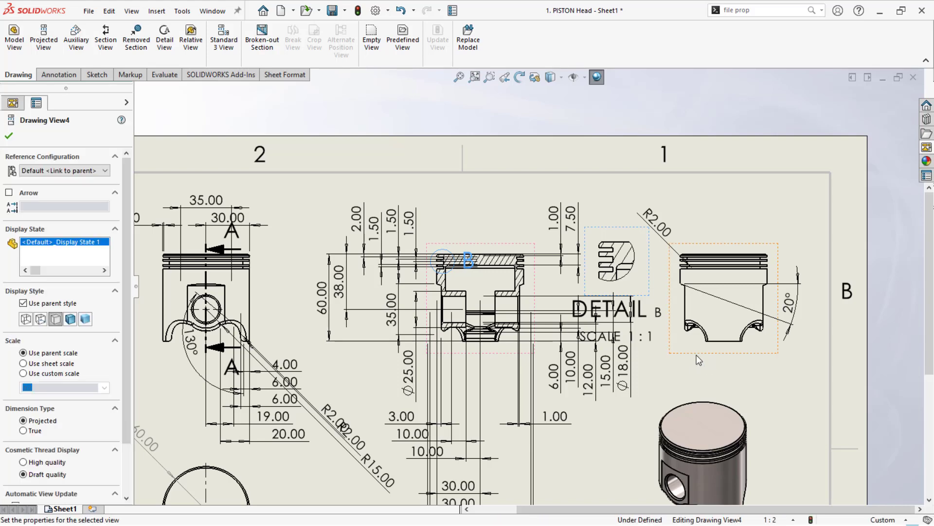
pyautogui.click(642, 306)
pyautogui.press('Delete')
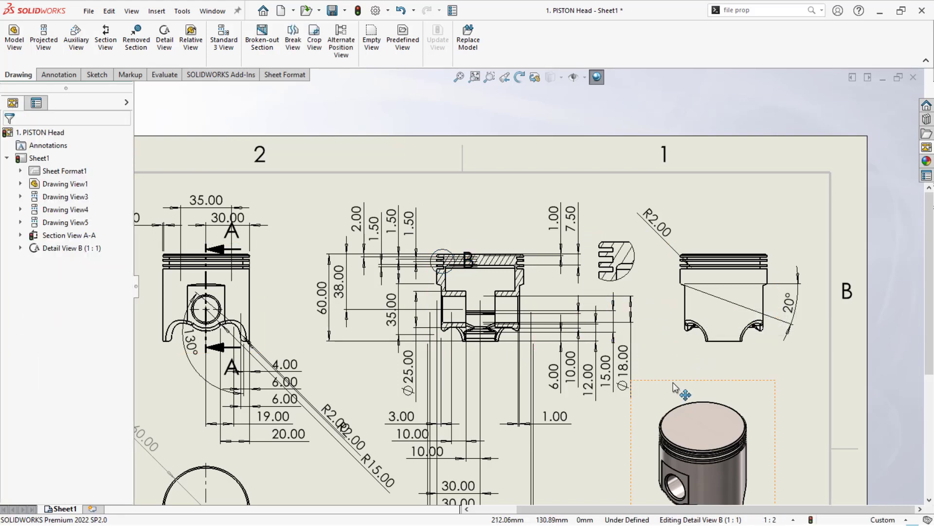
# - Move the detail circle's letter B to clear space above the upper-left corner of the section view
pyautogui.scroll(3, 673, 387)
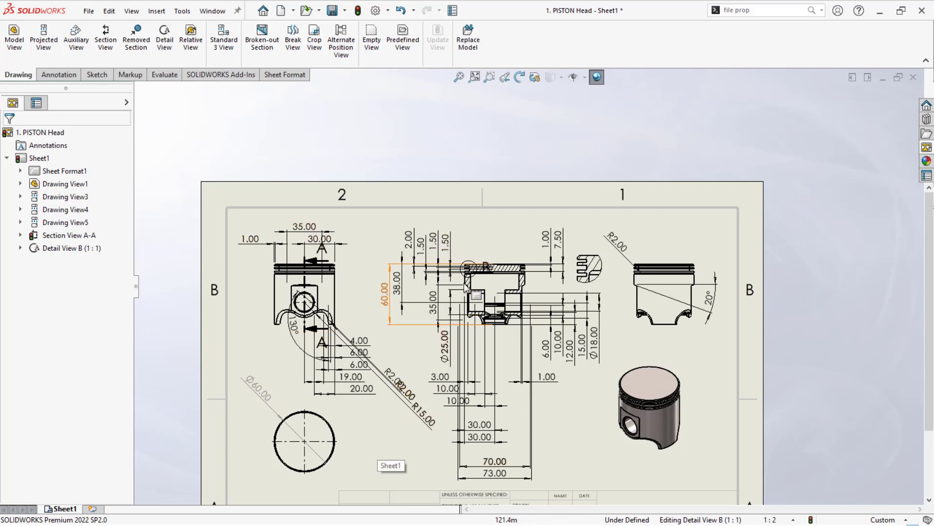
pyautogui.scroll(-5, 474, 256)
pyautogui.moveTo(454, 252); pyautogui.dragTo(396, 215)
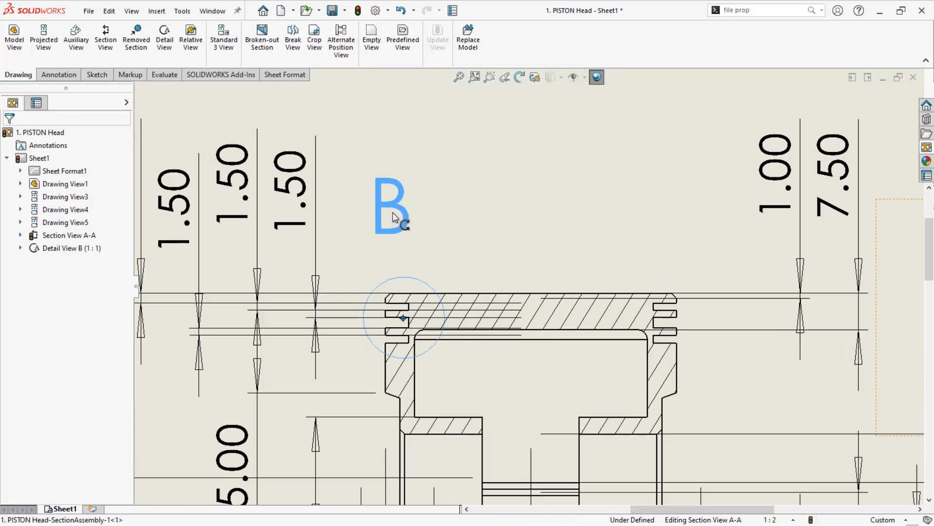
pyautogui.scroll(6, 359, 240)
pyautogui.click(358, 240)
pyautogui.scroll(3, 359, 241)
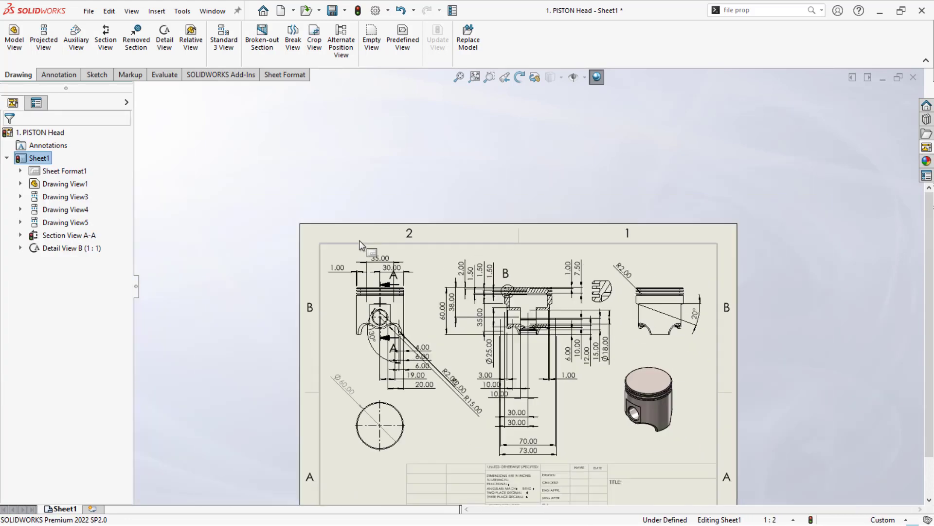
pyautogui.press('f')
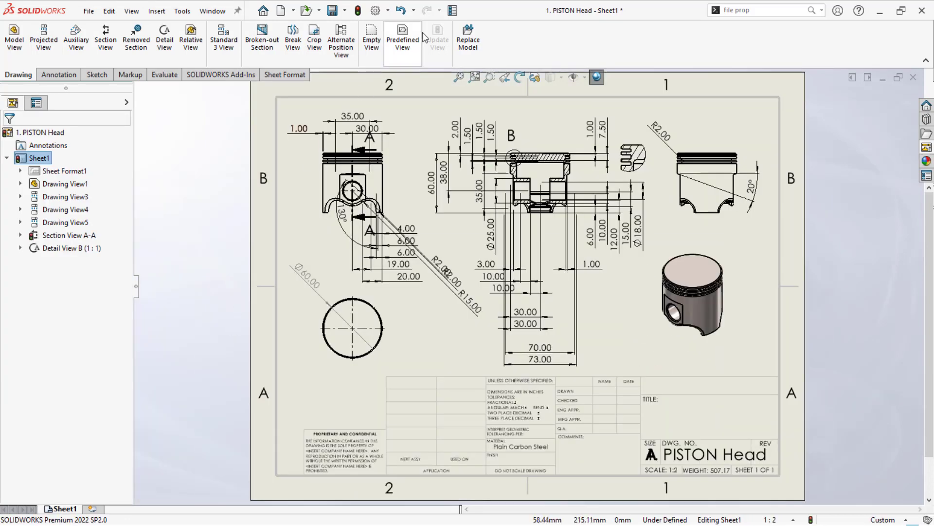
# - In the document's dimension properties, set the text position of radius and diameter dimensions to horizontal text beside the leader
pyautogui.click(377, 10)
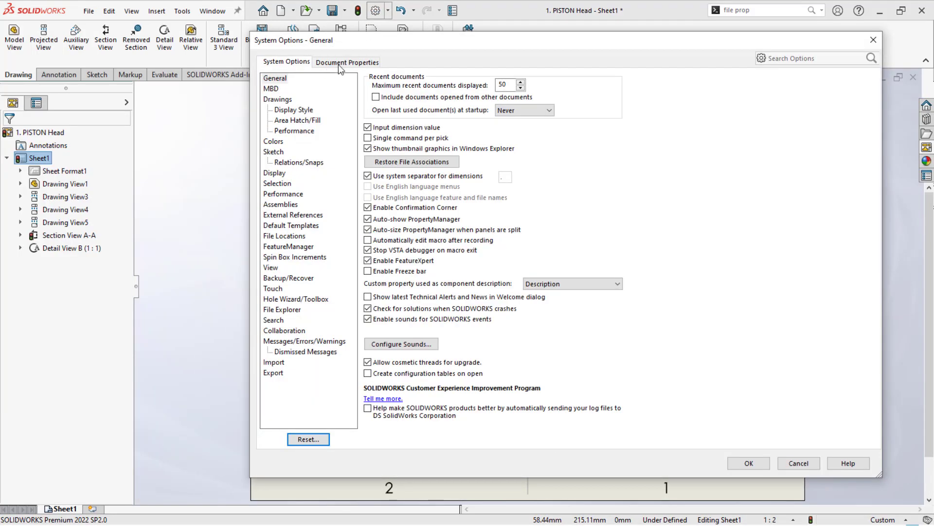
pyautogui.click(347, 63)
pyautogui.click(268, 90)
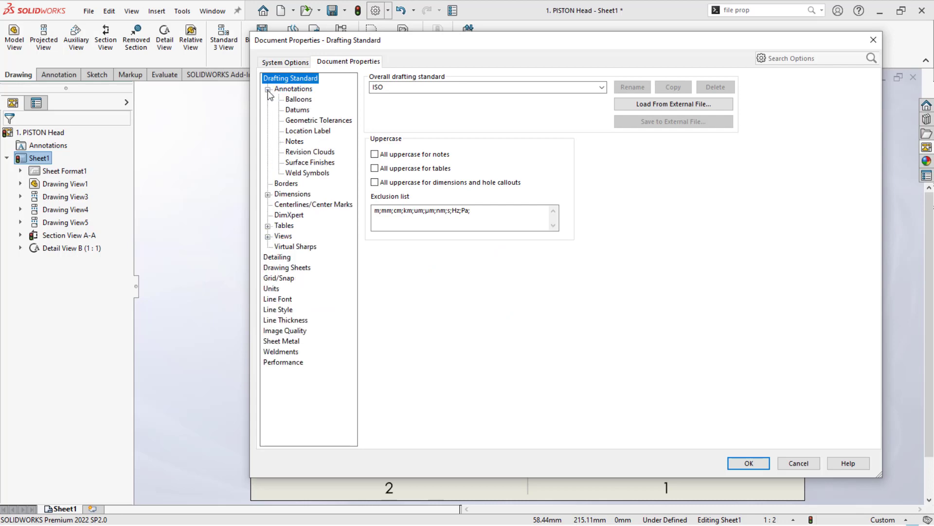
pyautogui.click(295, 141)
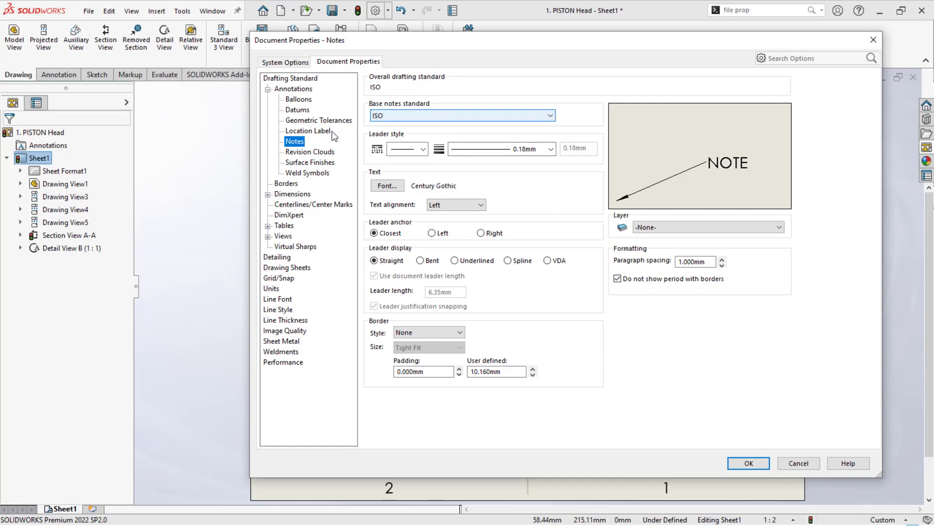
pyautogui.click(268, 195)
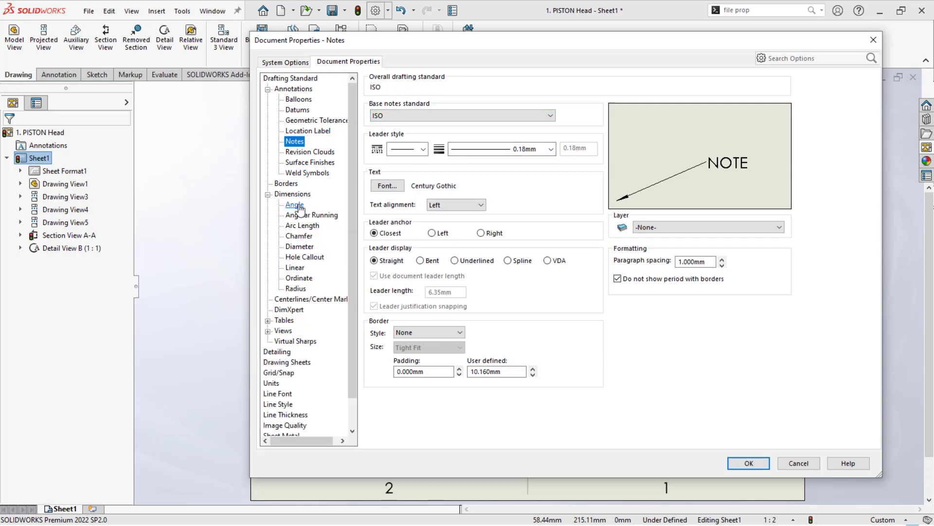
pyautogui.click(295, 205)
pyautogui.click(296, 289)
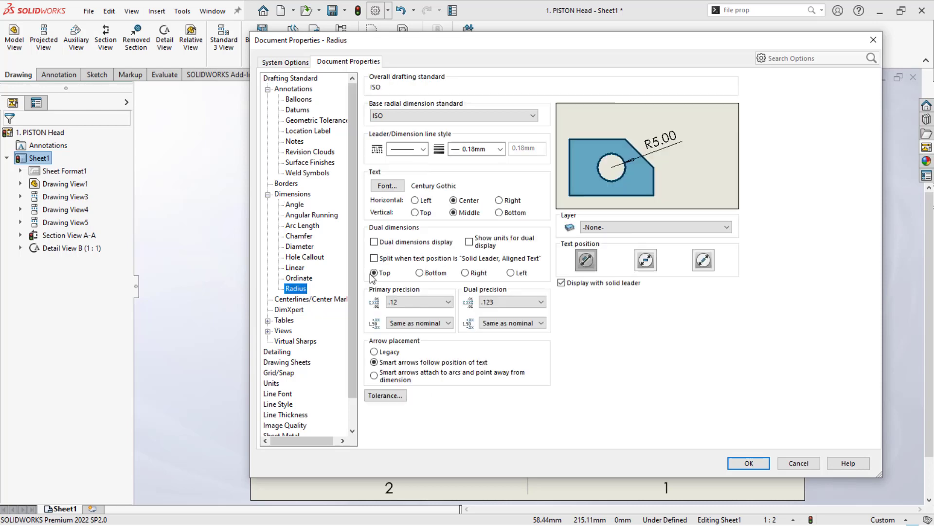
pyautogui.click(648, 259)
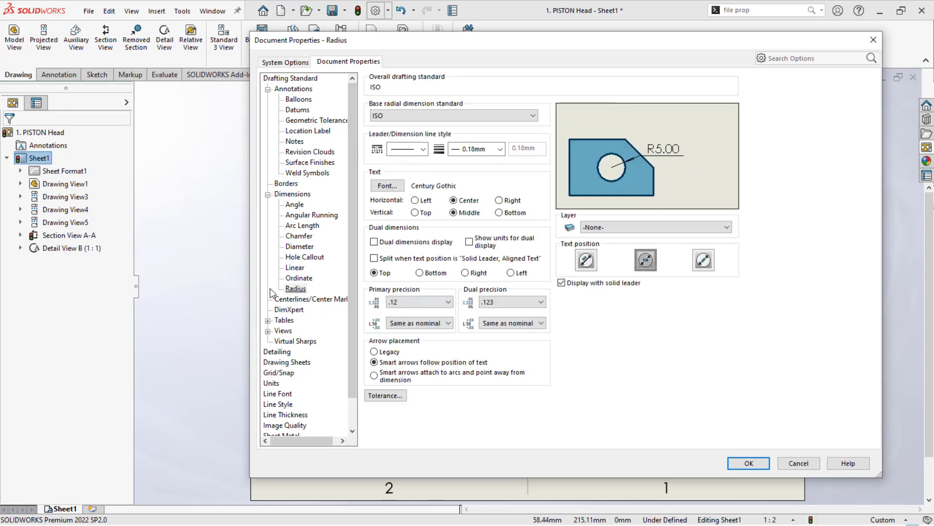
pyautogui.click(300, 246)
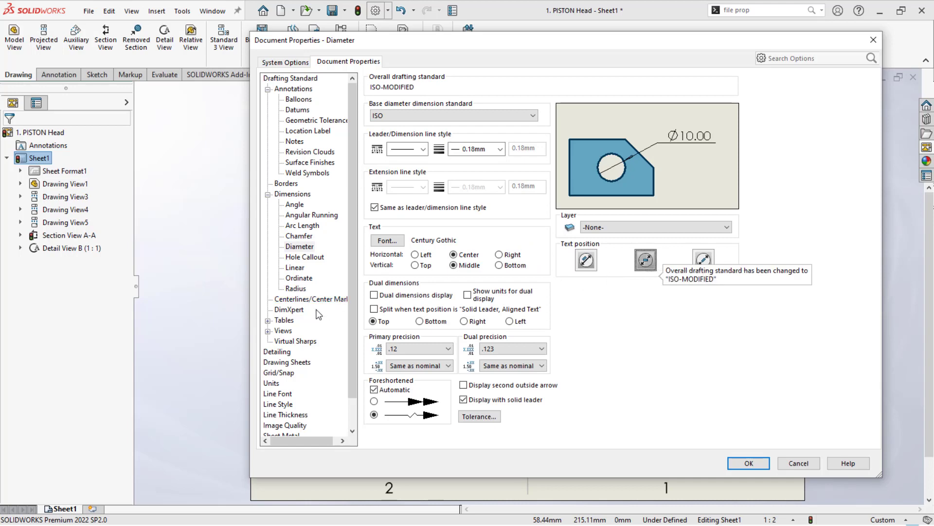
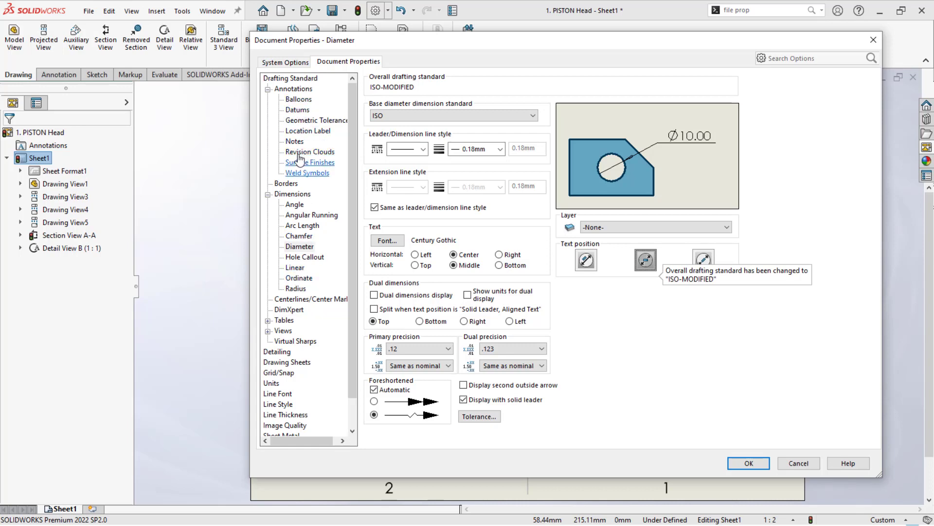
# - Set the font height of notes to 1.5 mm in the document's annotation properties
pyautogui.click(295, 142)
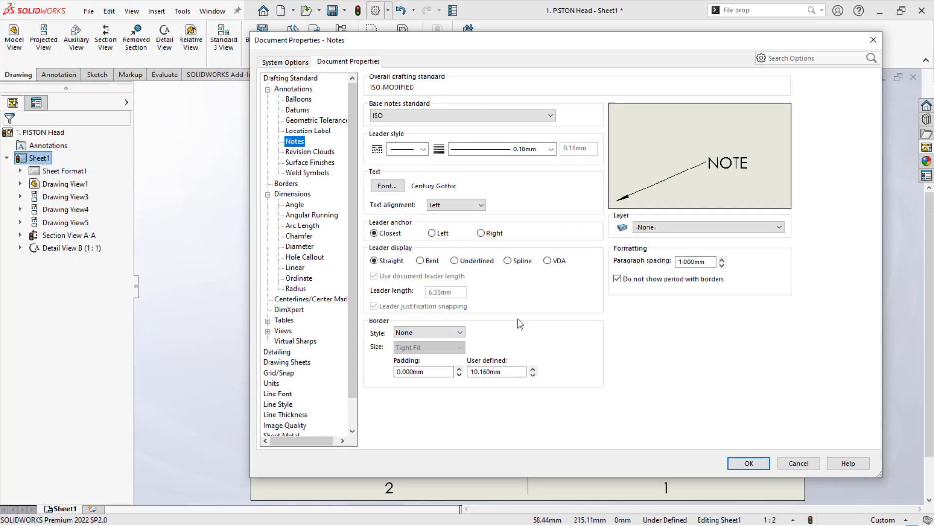
pyautogui.click(393, 187)
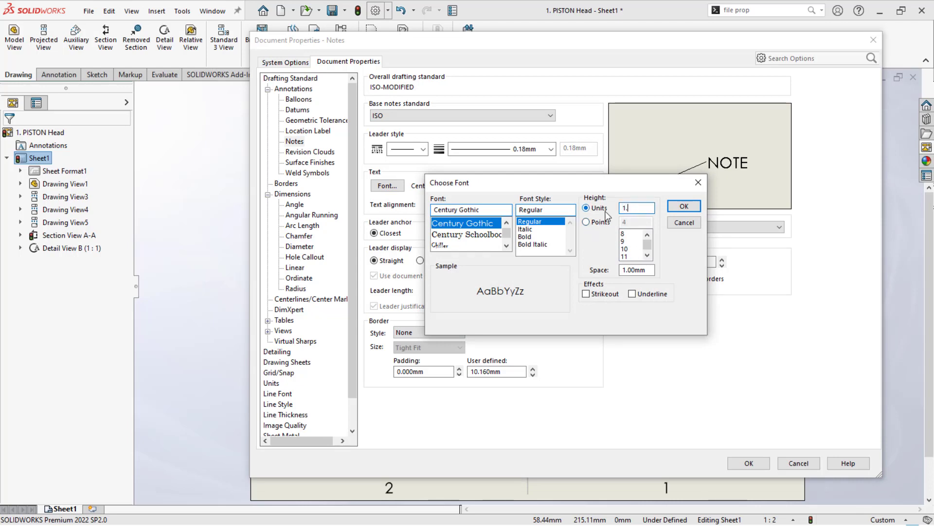
pyautogui.write('1.')
pyautogui.click(684, 206)
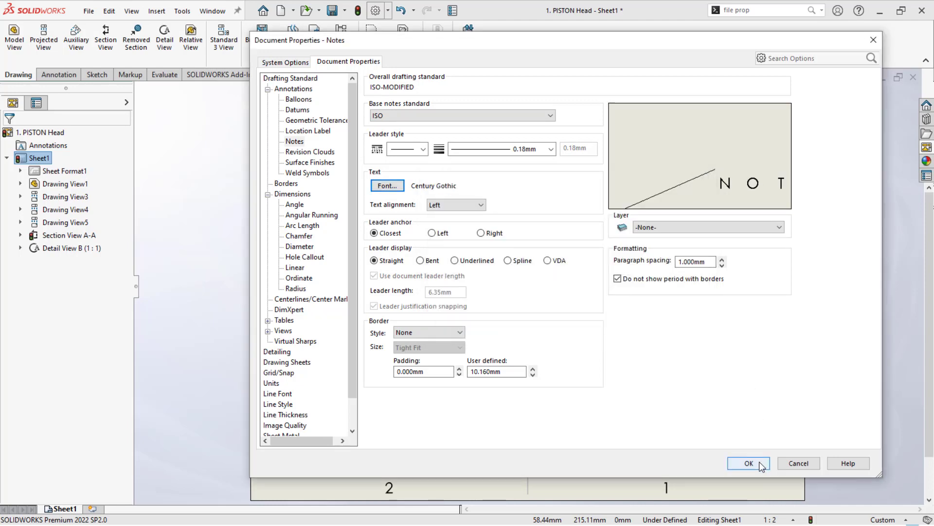
pyautogui.click(749, 464)
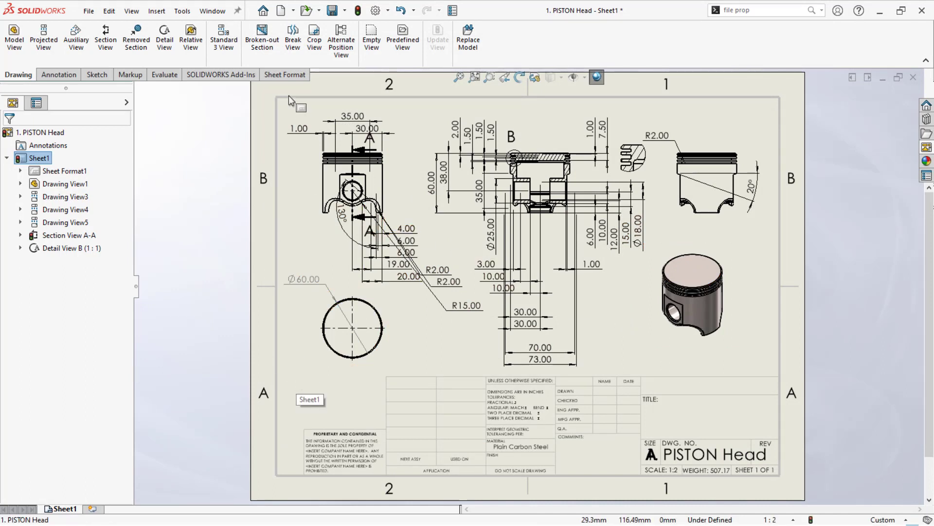
# - Add a note reading "Detail View" without a leader just below the detail view
pyautogui.click(54, 74)
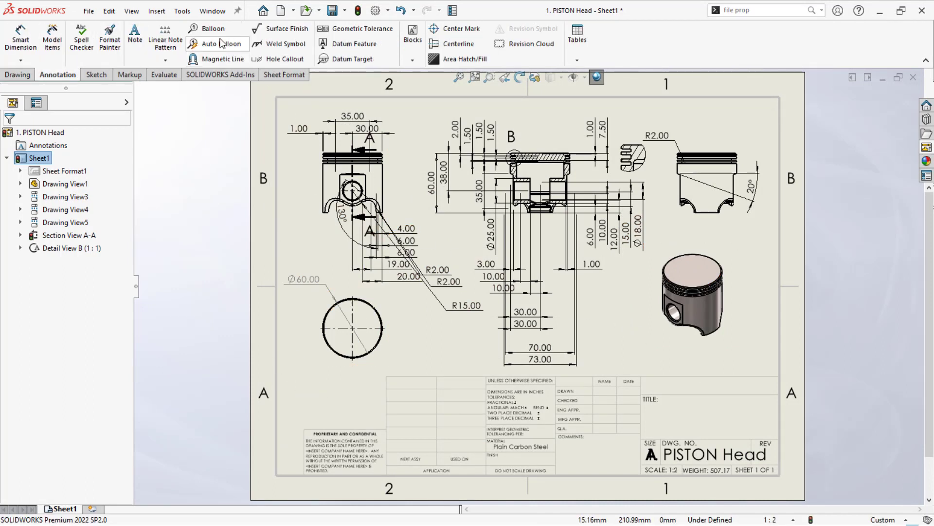
pyautogui.click(135, 34)
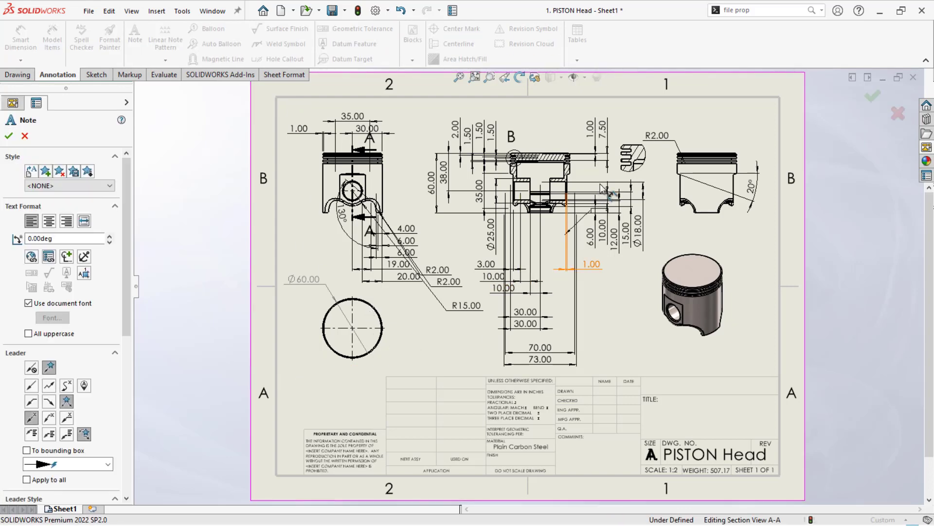
pyautogui.scroll(-2, 633, 178)
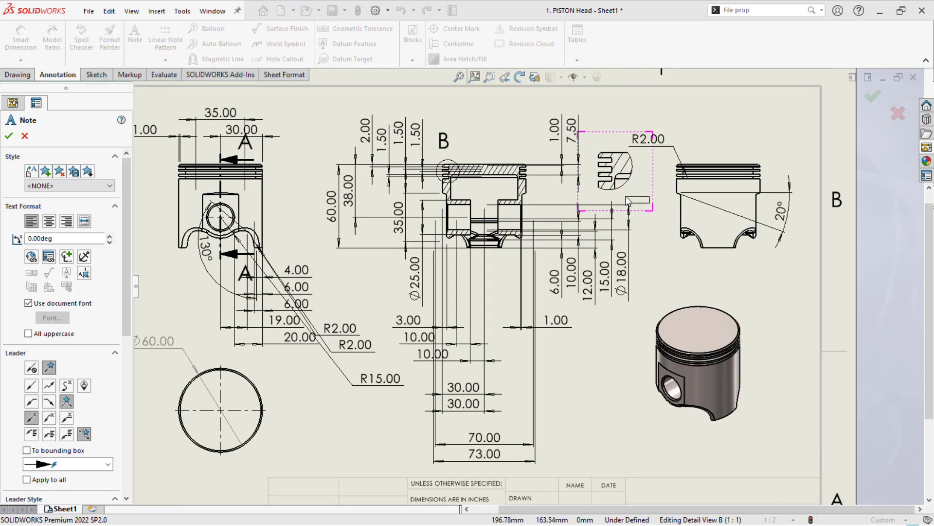
pyautogui.click(629, 201)
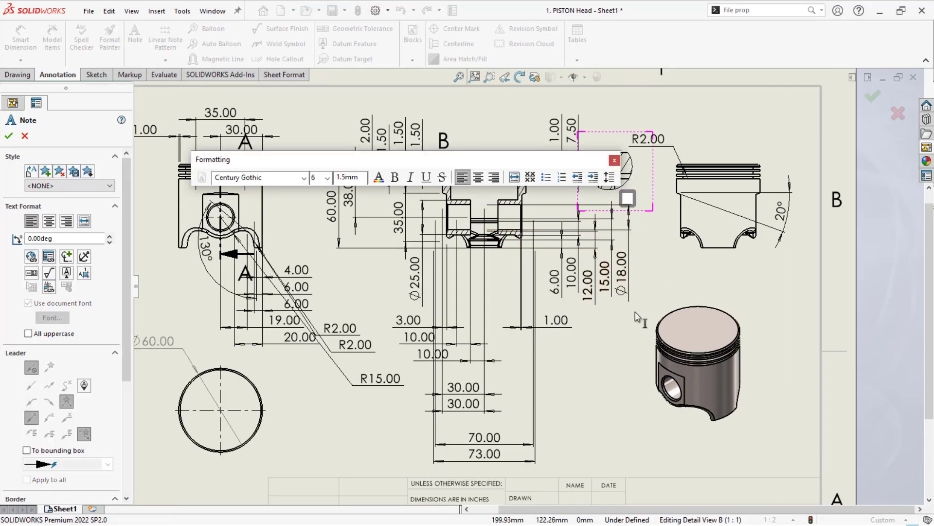
pyautogui.write('Detail')
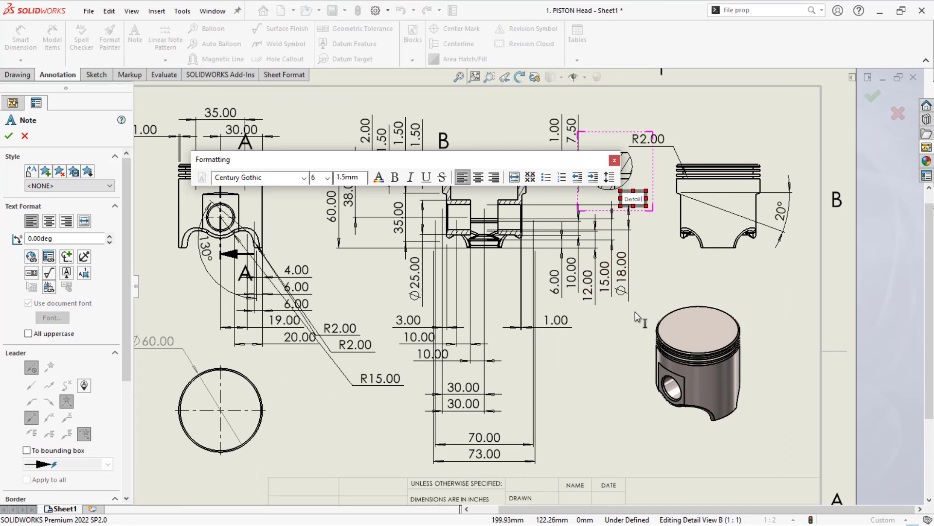
pyautogui.write(' View')
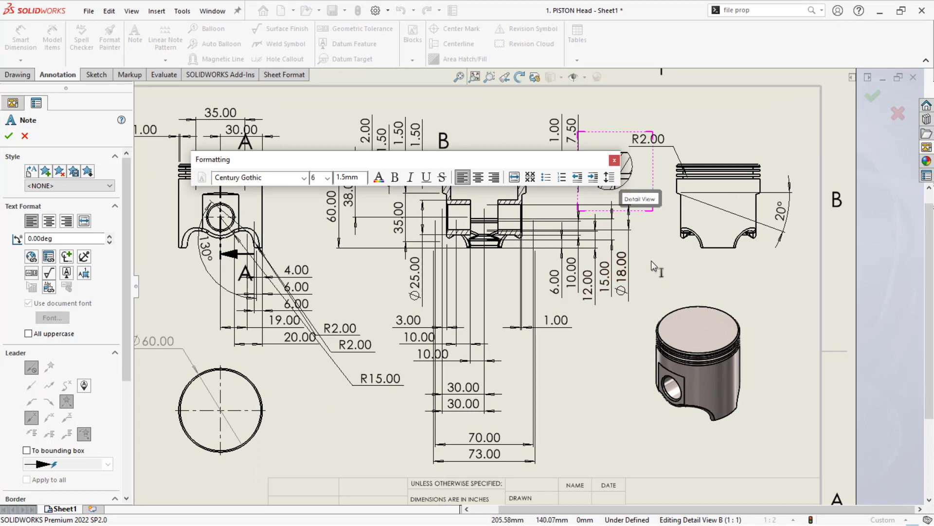
pyautogui.press('Escape')
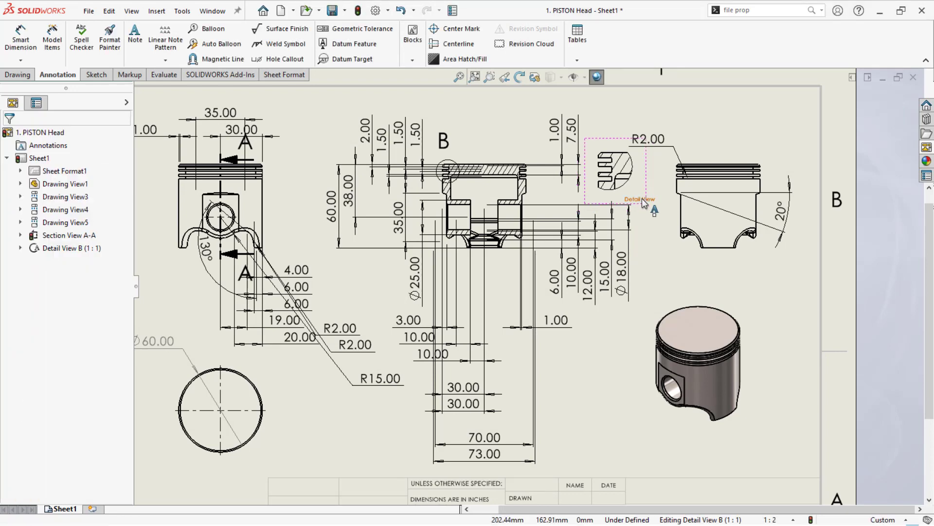
# - Move the detail view to the sheet's upper-right corner above the side view, with its "Detail View" note directly beneath it
pyautogui.moveTo(641, 199); pyautogui.dragTo(612, 146)
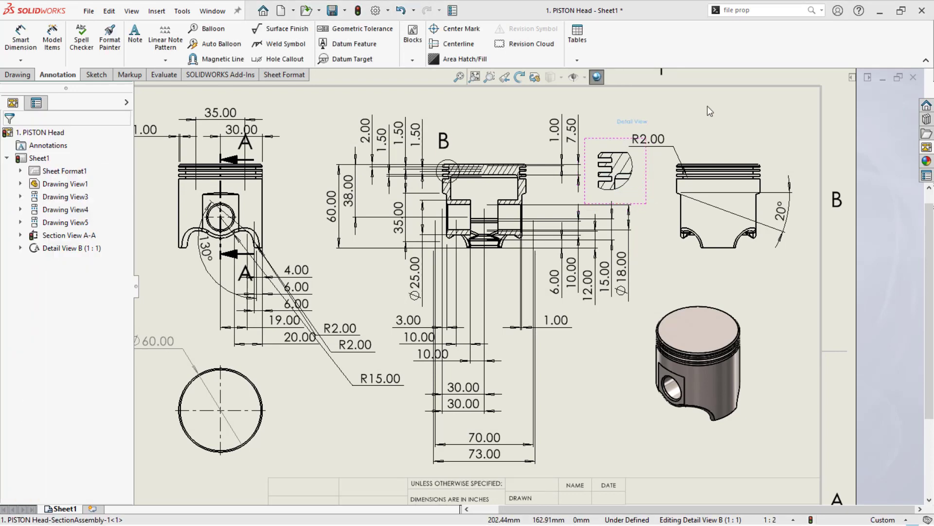
pyautogui.moveTo(602, 420); pyautogui.dragTo(676, 109)
pyautogui.click(606, 112)
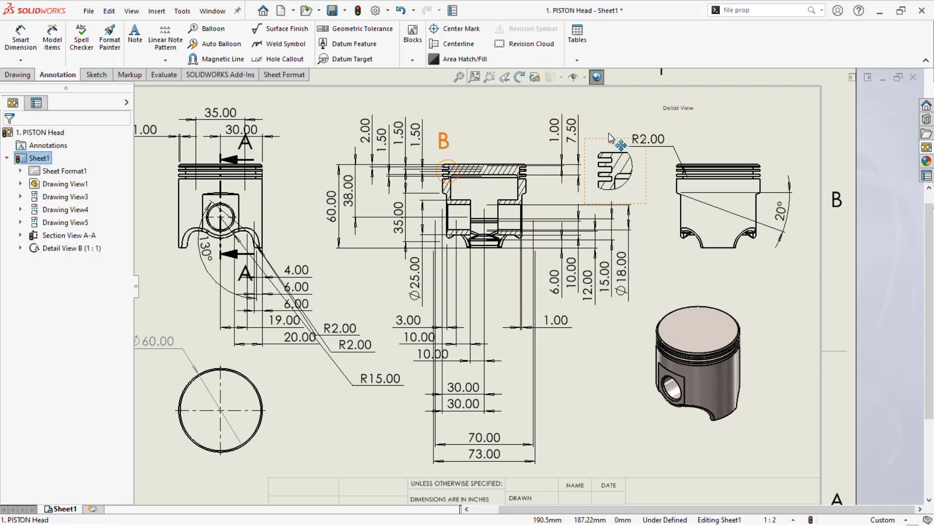
pyautogui.moveTo(609, 138); pyautogui.dragTo(727, 157)
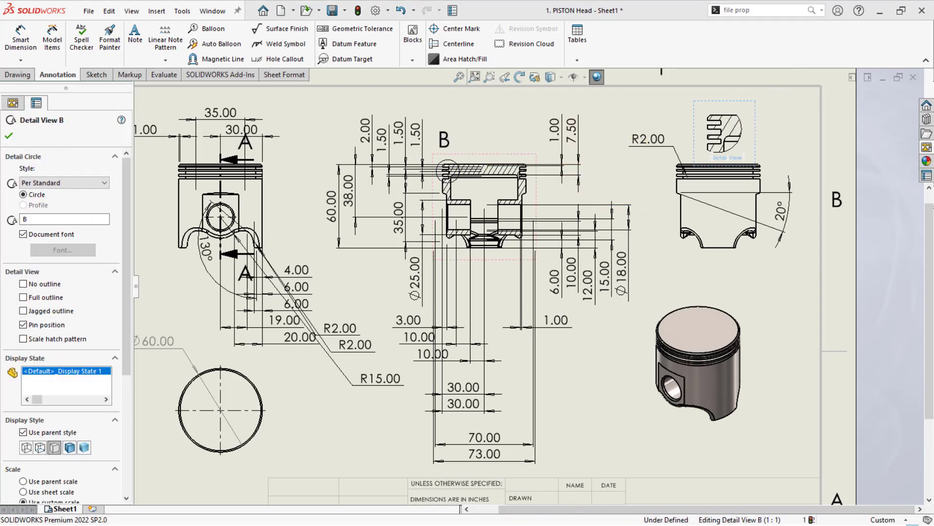
pyautogui.moveTo(741, 100); pyautogui.dragTo(782, 87)
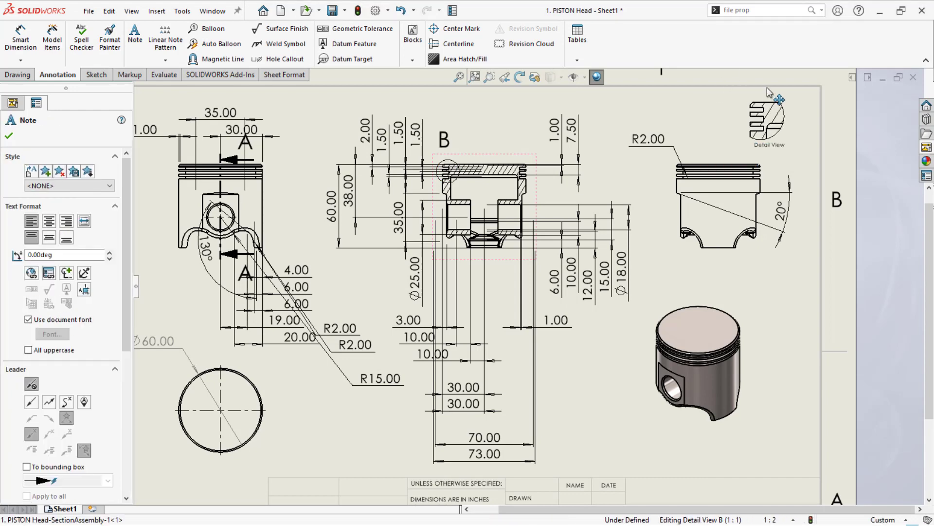
pyautogui.click(586, 364)
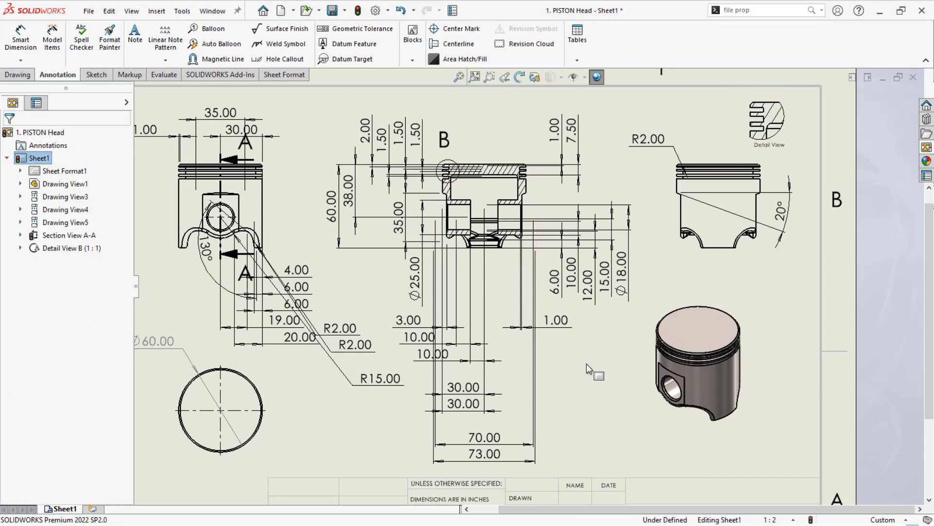
# - Copy the "Detail View" note to just above the section view and change the copy's text to "Section View"
pyautogui.click(776, 151)
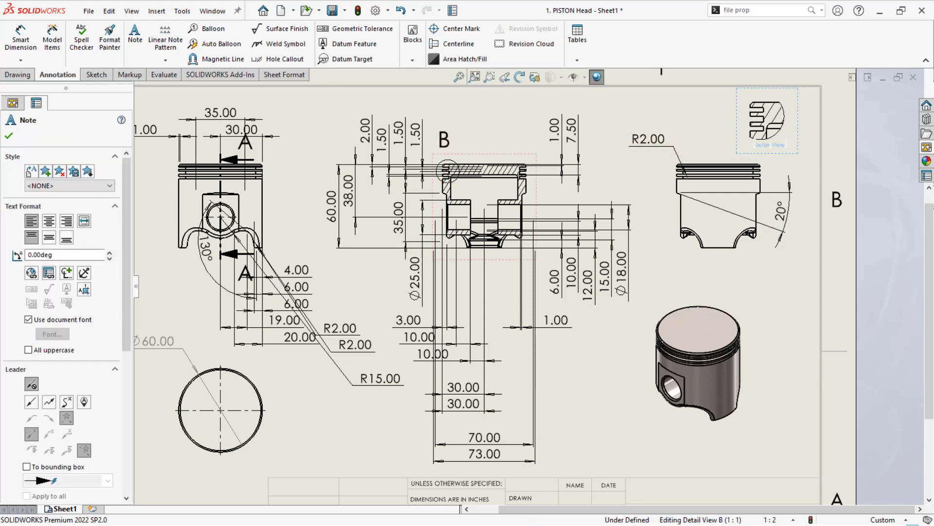
pyautogui.keyDown('ctrl'); pyautogui.moveTo(519, 141); pyautogui.dragTo(495, 143); pyautogui.keyUp('ctrl')
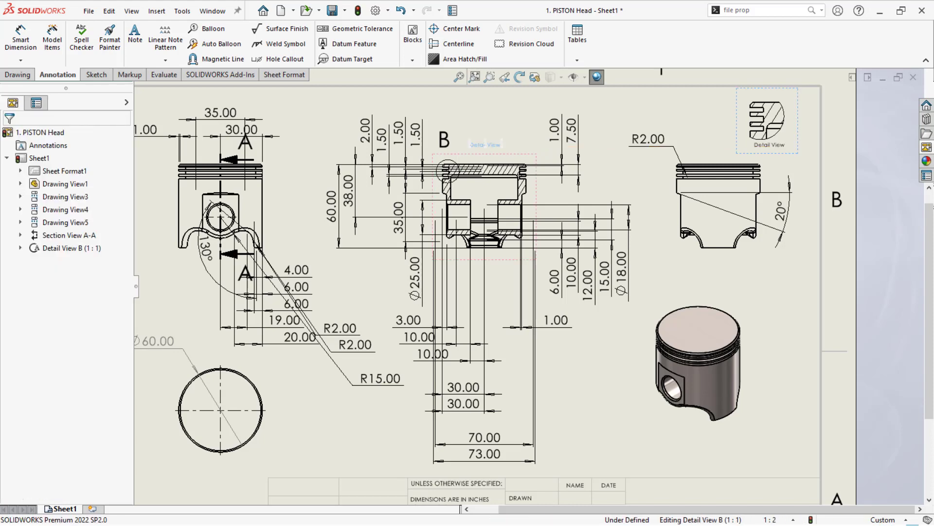
pyautogui.doubleClick(485, 145)
pyautogui.write('s')
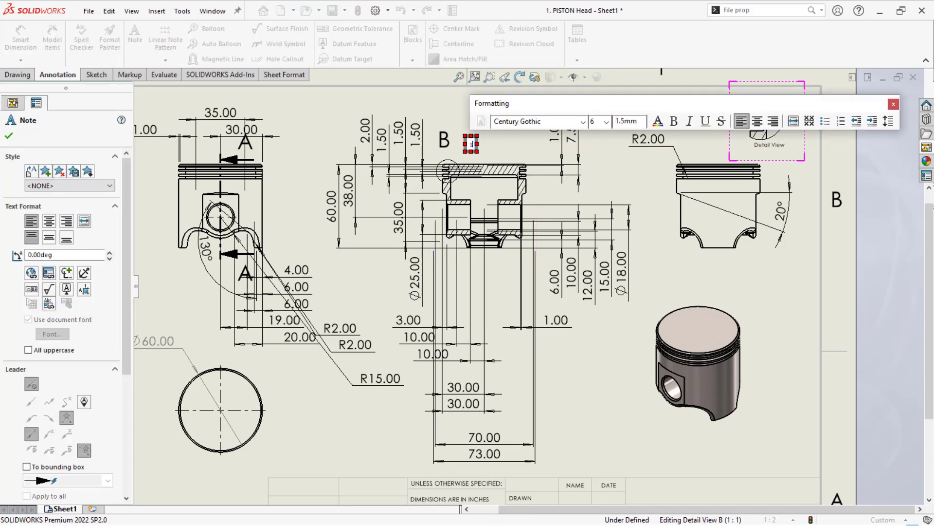
pyautogui.write('ection View')
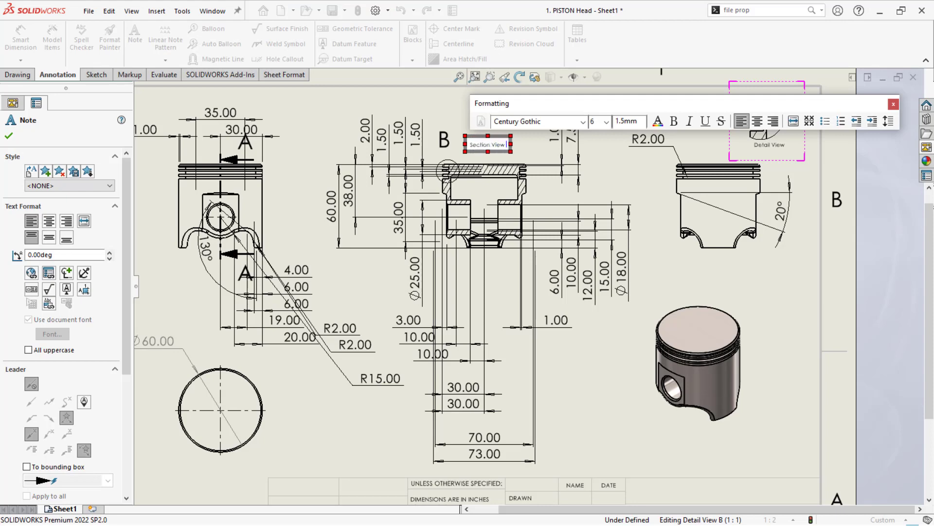
pyautogui.click(597, 367)
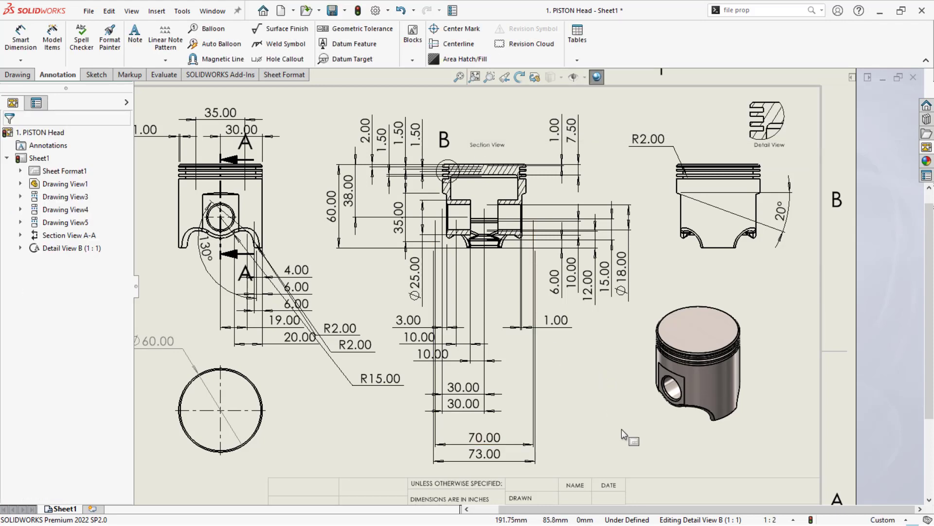
pyautogui.moveTo(481, 146); pyautogui.dragTo(477, 148)
pyautogui.click(601, 436)
pyautogui.scroll(3, 597, 434)
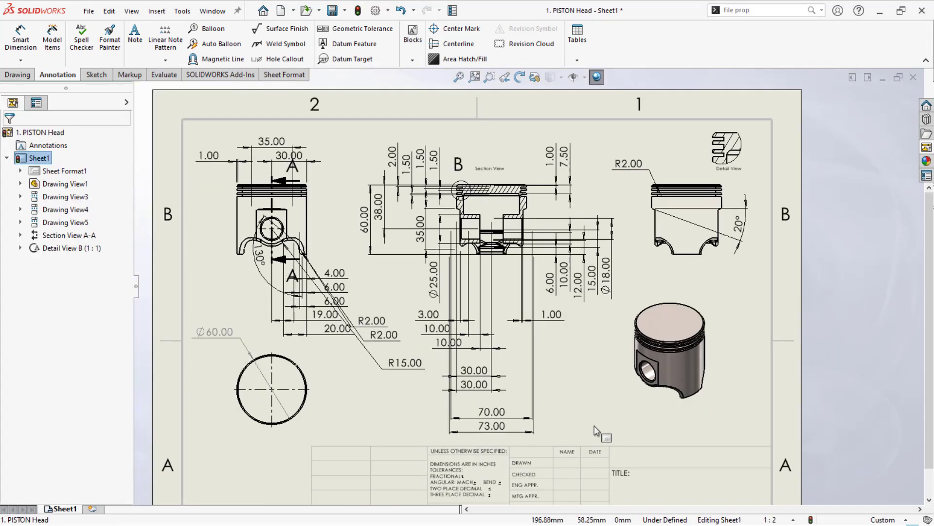
pyautogui.click(230, 373)
pyautogui.press('f')
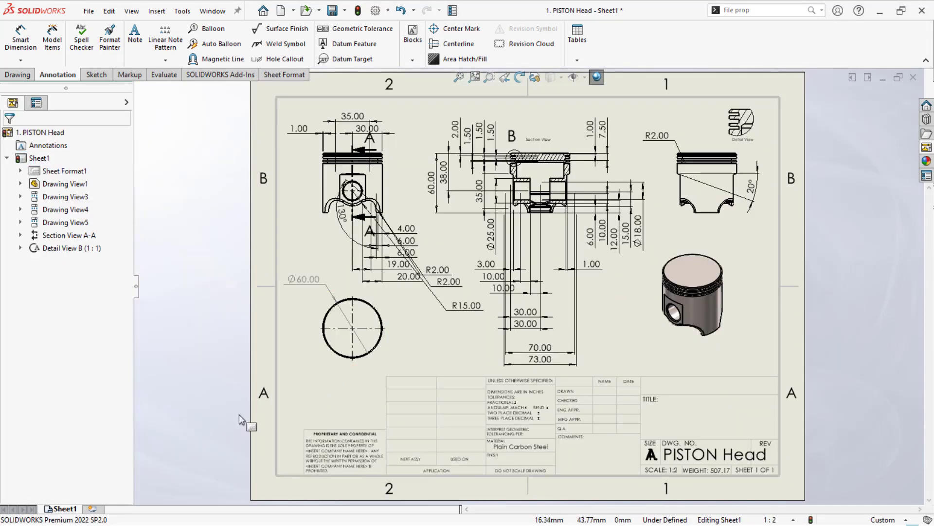
# - Display the Line Format toolbar
pyautogui.rightClick(845, 125)
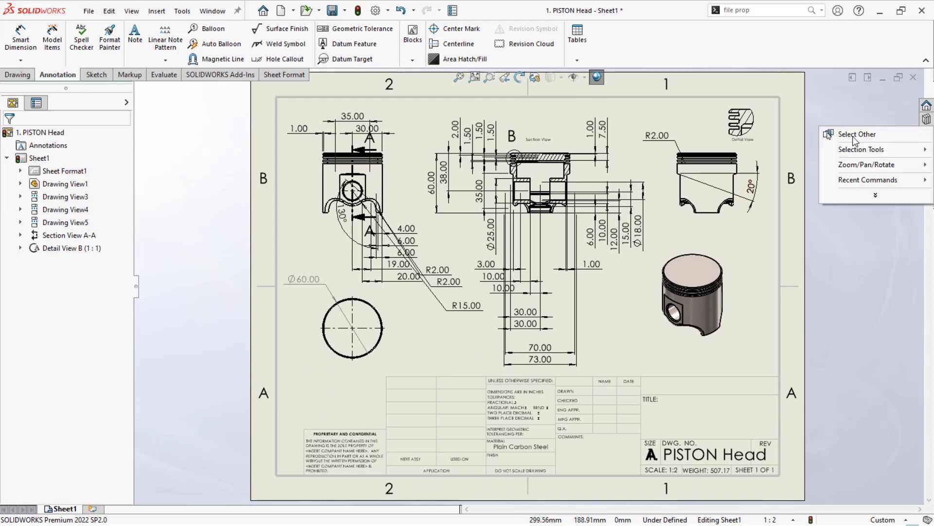
pyautogui.rightClick(787, 56)
pyautogui.moveTo(817, 106)
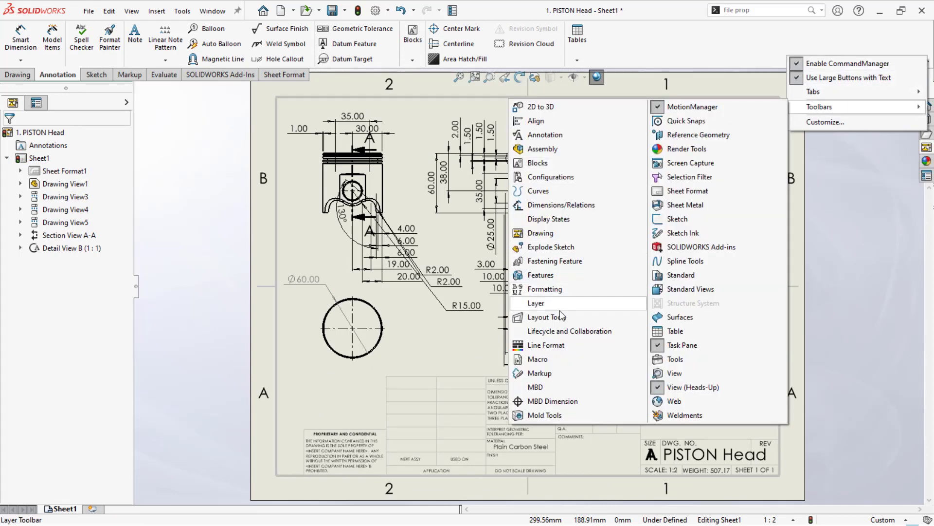
pyautogui.click(547, 345)
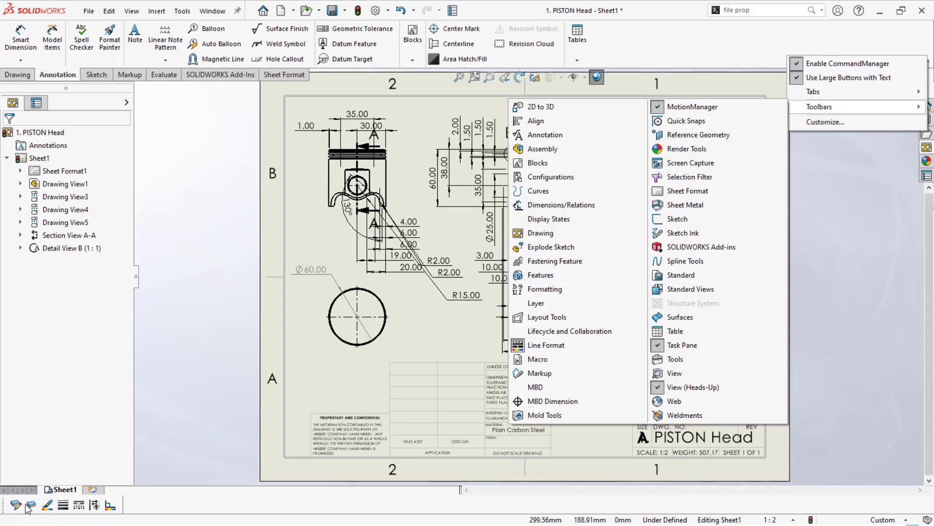
pyautogui.click(63, 492)
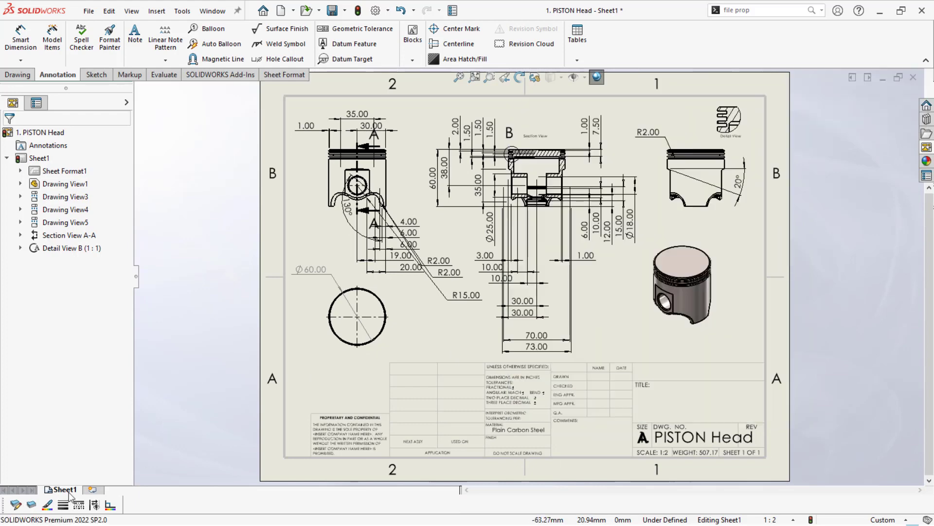
# - Create a drawing layer named Dim and give it the light blue custom colour
pyautogui.click(32, 506)
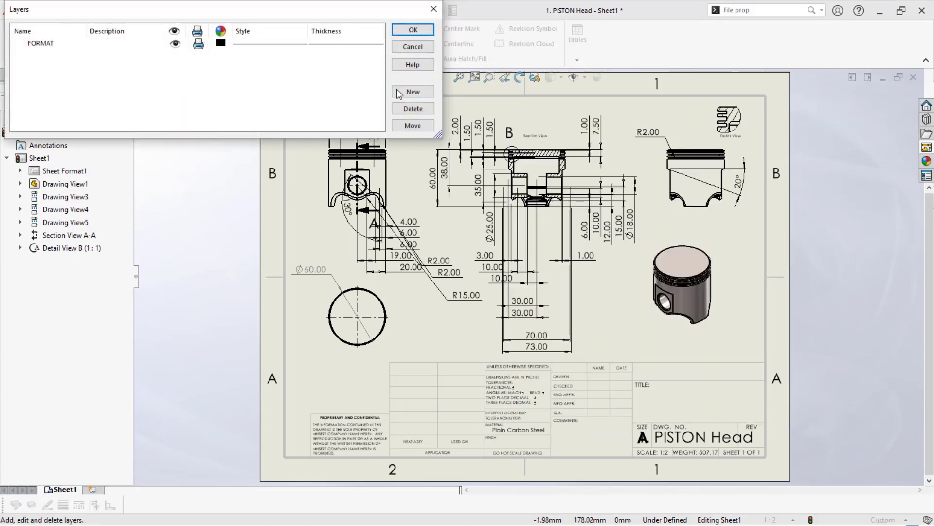
pyautogui.click(412, 92)
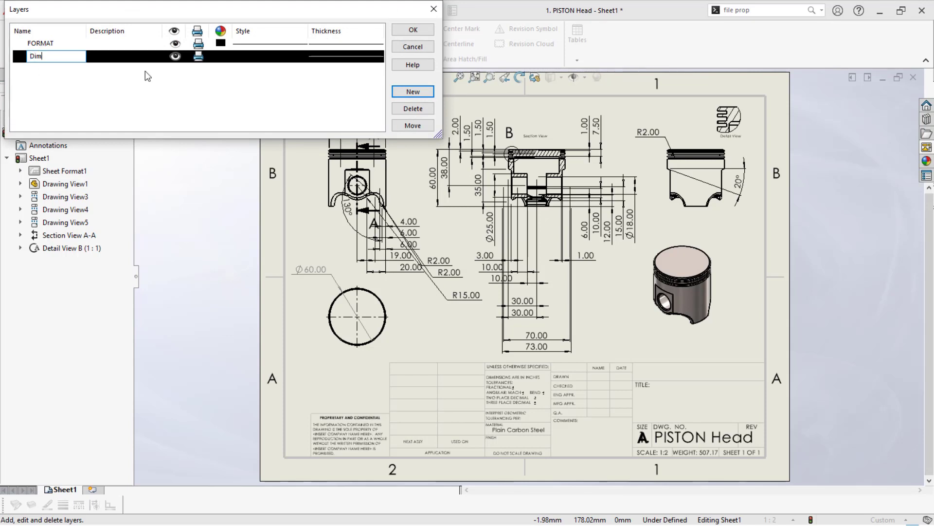
pyautogui.click(221, 56)
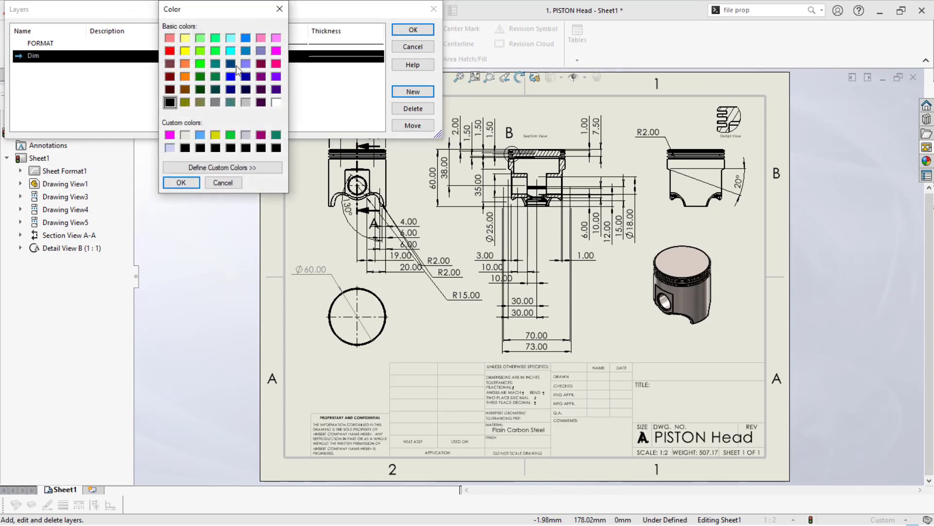
pyautogui.click(201, 136)
pyautogui.click(181, 183)
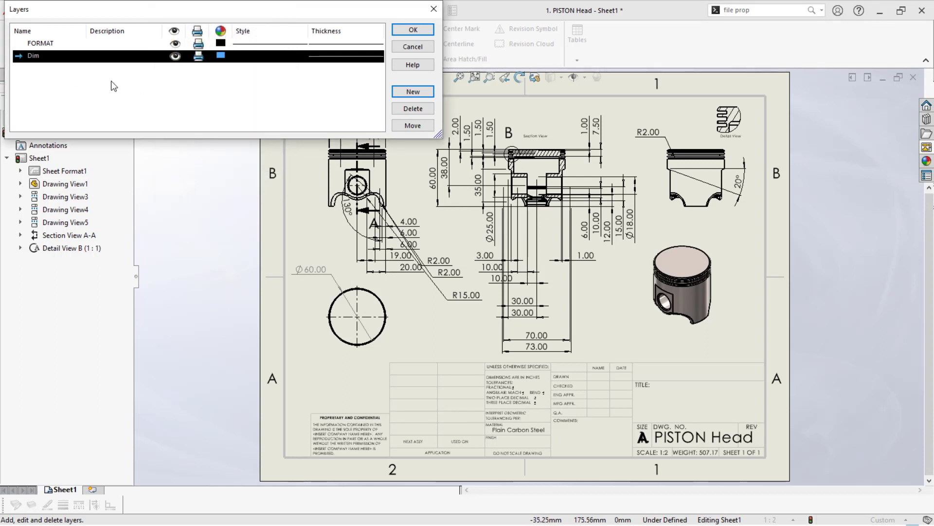
# - Create a second layer named Text, colour it red, and accept the layer settings
pyautogui.click(412, 92)
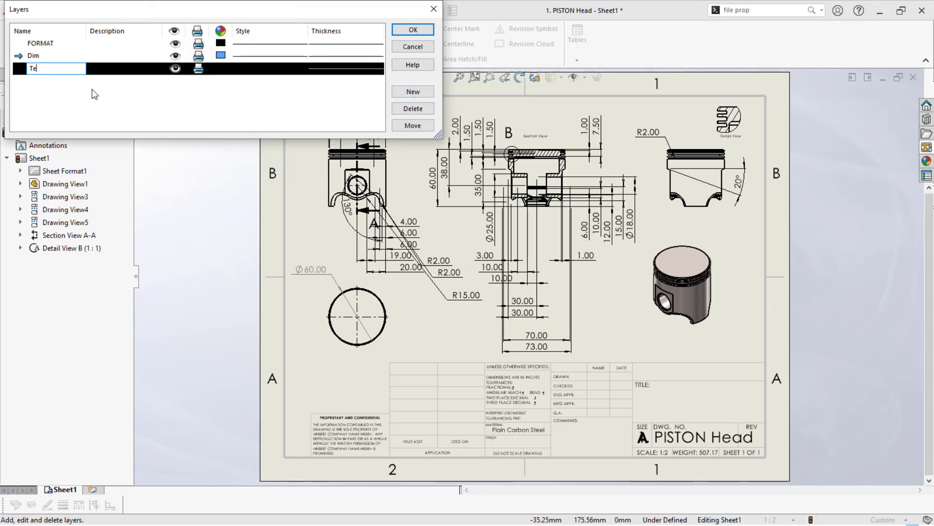
pyautogui.click(223, 70)
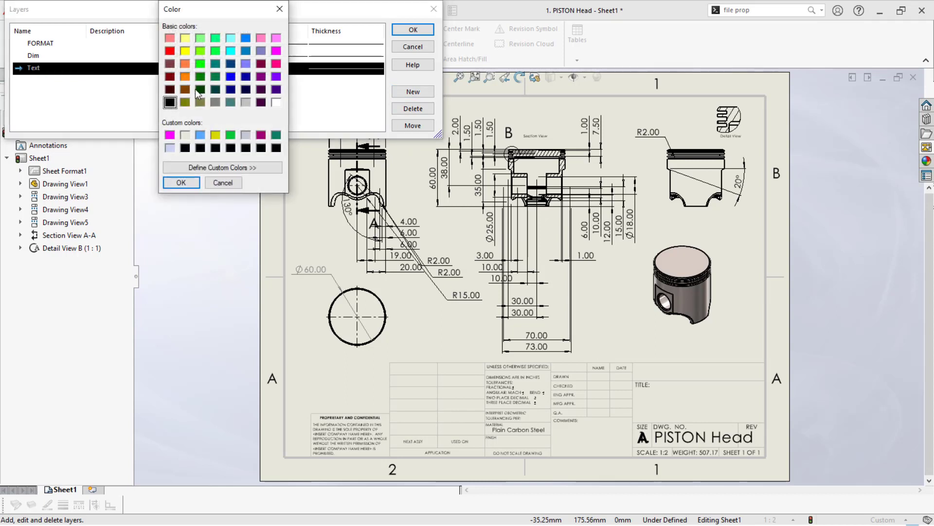
pyautogui.click(170, 51)
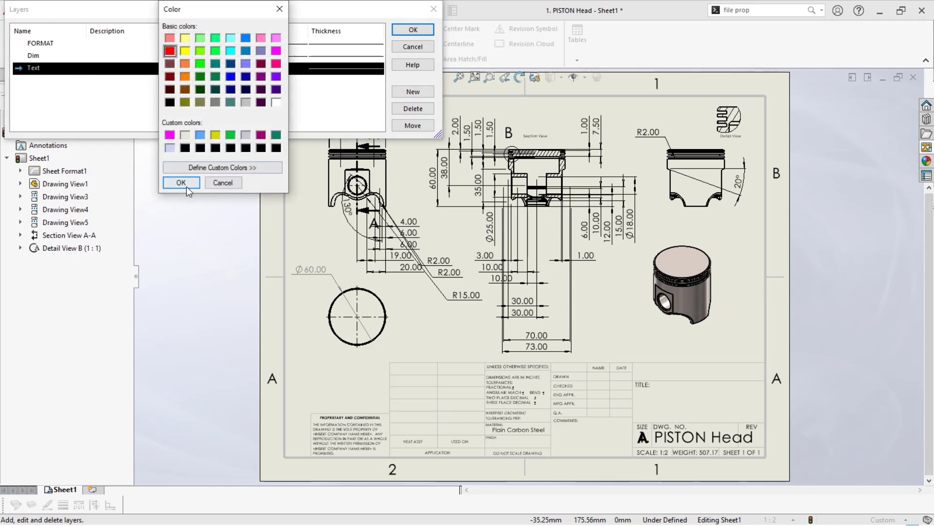
pyautogui.click(181, 183)
pyautogui.click(413, 29)
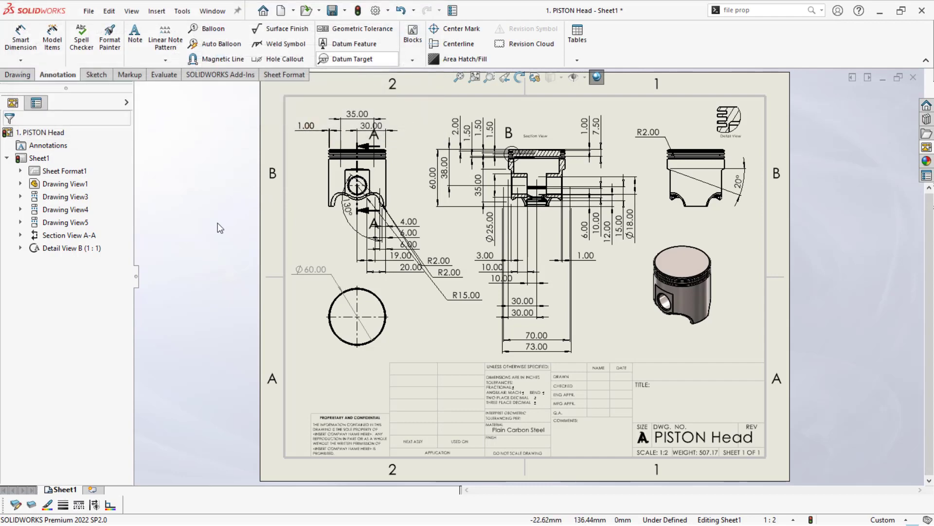
# - Assign all dimensions in the piston drawing views to the Dim layer
pyautogui.press('f')
pyautogui.moveTo(256, 95); pyautogui.dragTo(792, 369)
pyautogui.click(31, 504)
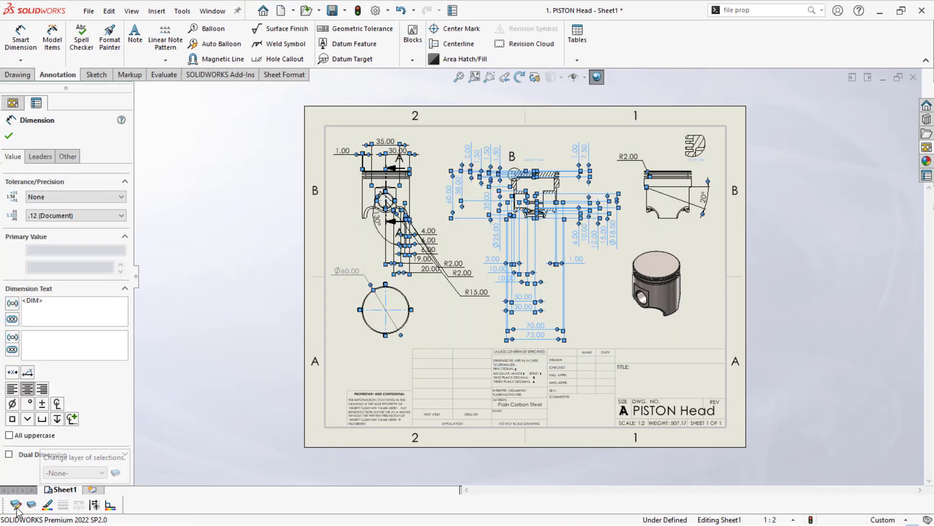
pyautogui.click(74, 472)
pyautogui.click(56, 511)
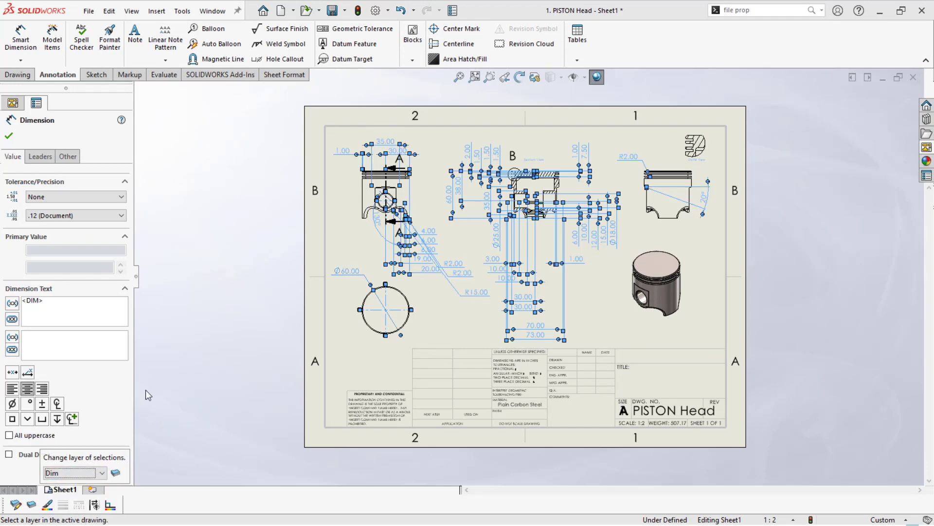
pyautogui.click(217, 200)
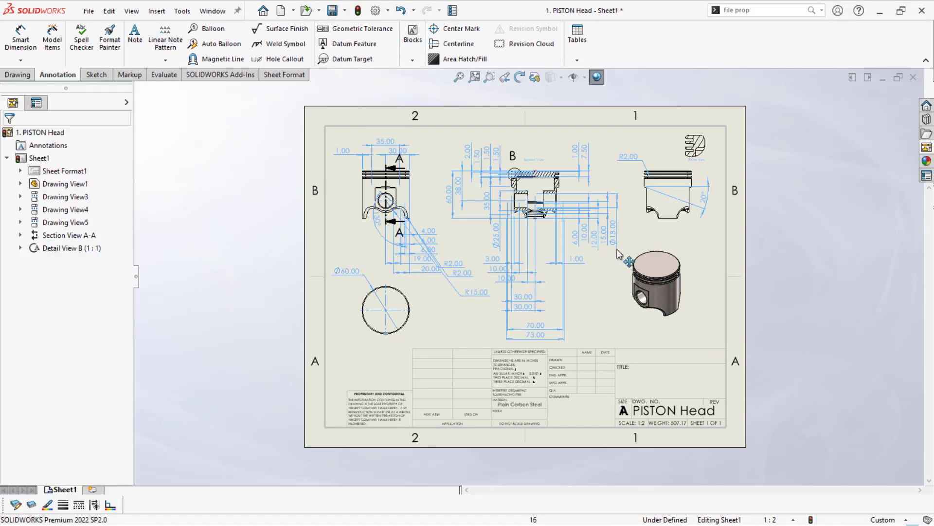
# - Assign the "Section View" and "Detail View" notes to the Text layer
pyautogui.scroll(-2, 609, 299)
pyautogui.doubleClick(519, 120)
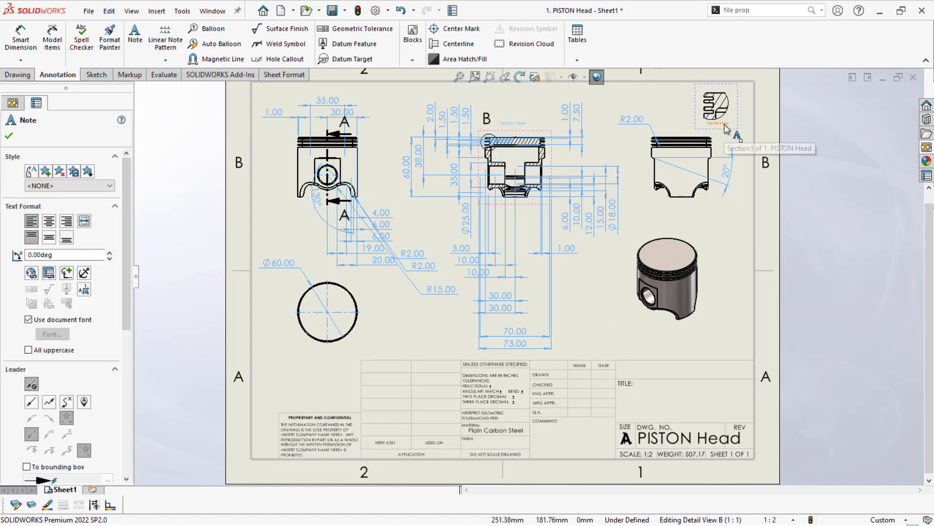
pyautogui.click(31, 504)
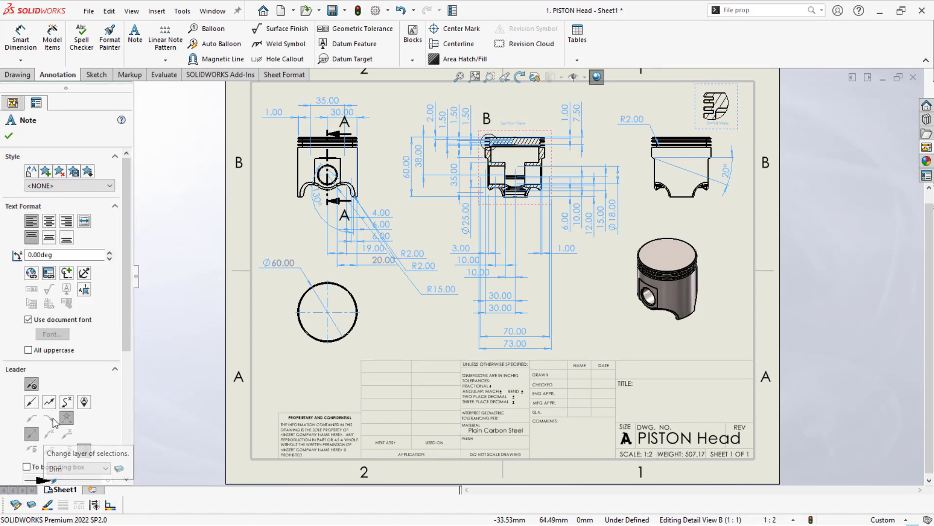
pyautogui.click(67, 472)
pyautogui.click(68, 517)
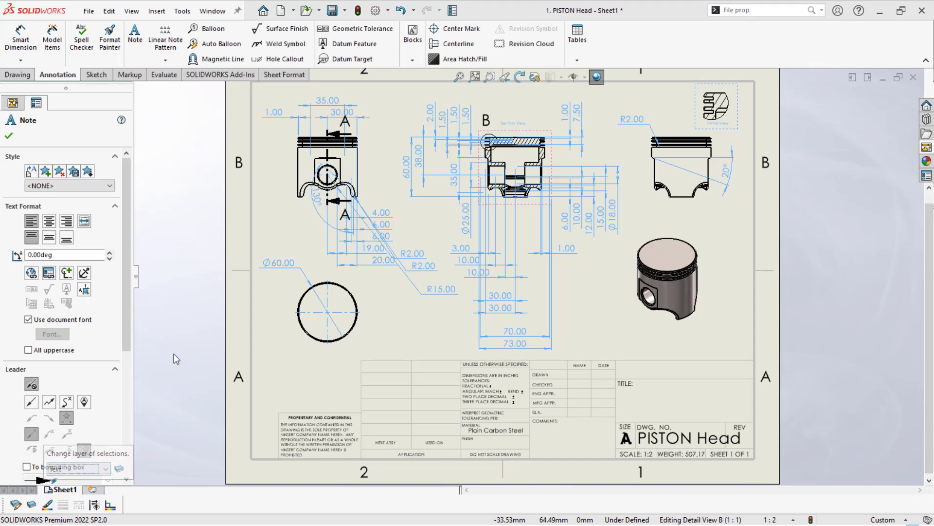
pyautogui.click(177, 357)
pyautogui.scroll(1, 194, 314)
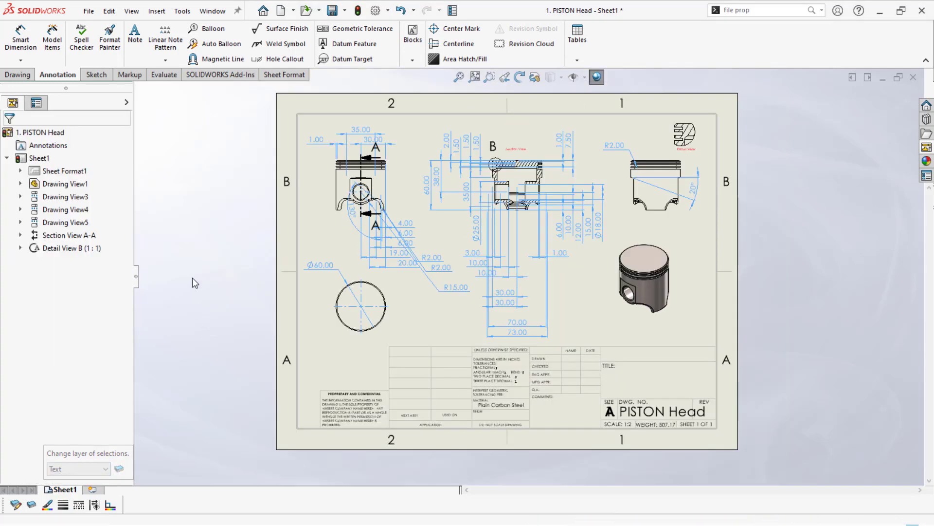
pyautogui.scroll(-1, 192, 278)
pyautogui.scroll(1, 320, 188)
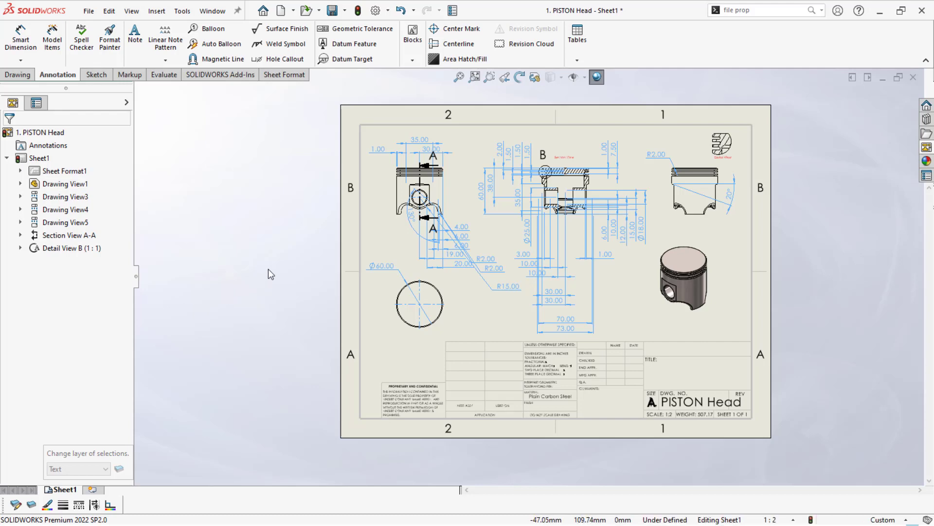
pyautogui.scroll(1, 259, 291)
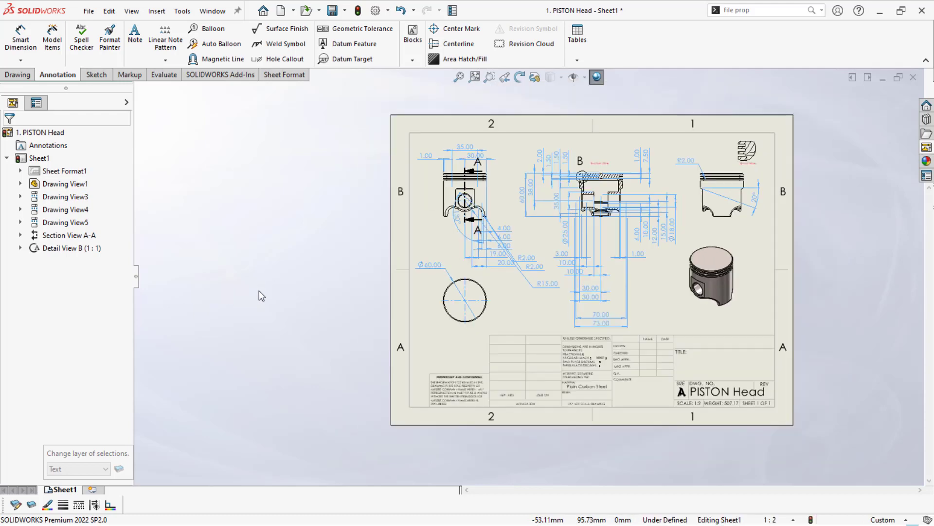
# - Switch to the Final assembly drawing and link the BOM's blank column D to the Material custom property
pyautogui.hotkey('ctrl', 'Tab')
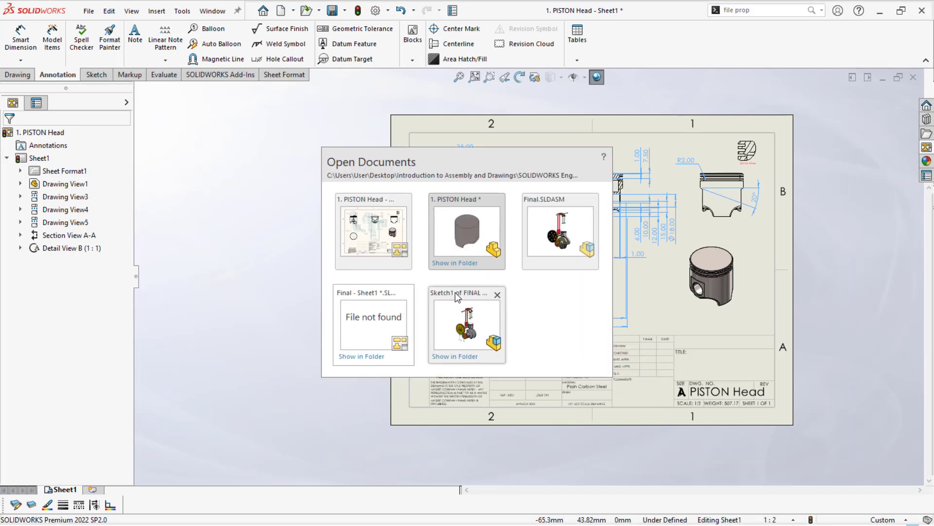
pyautogui.click(346, 311)
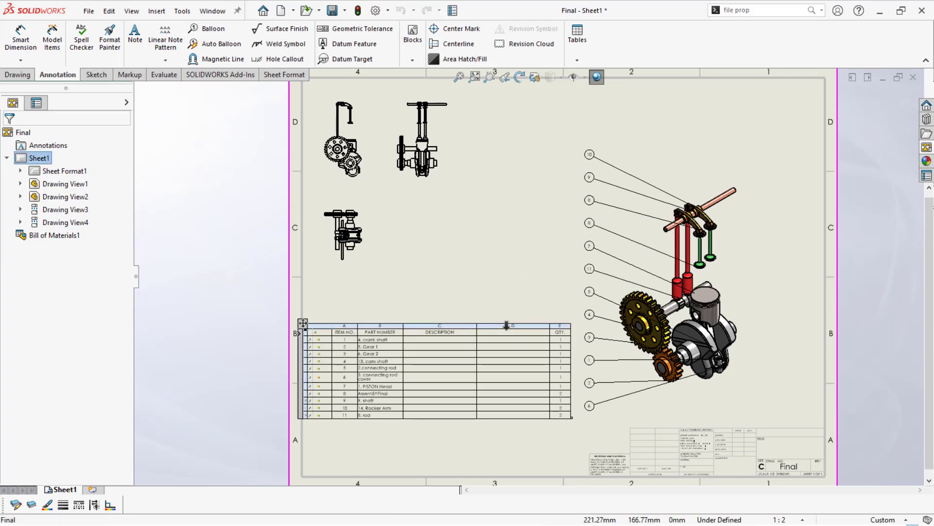
pyautogui.click(507, 325)
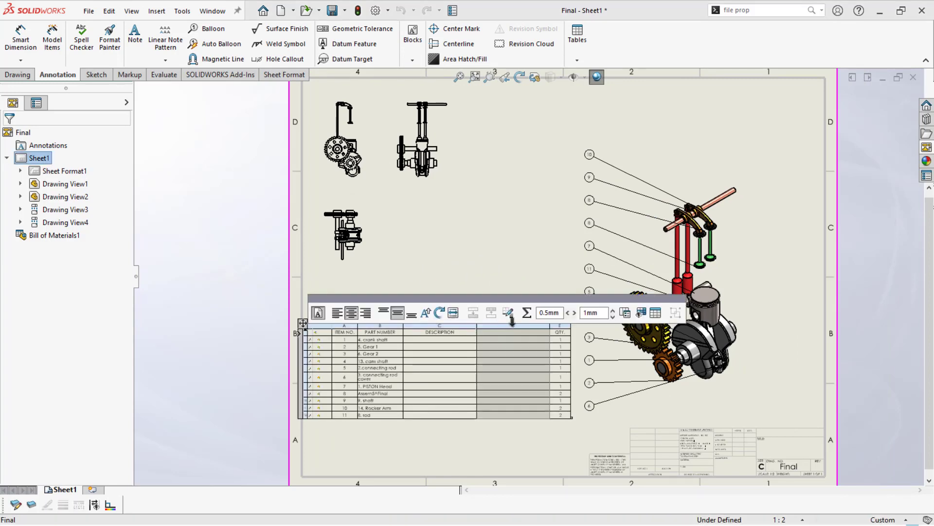
pyautogui.click(626, 314)
pyautogui.click(523, 313)
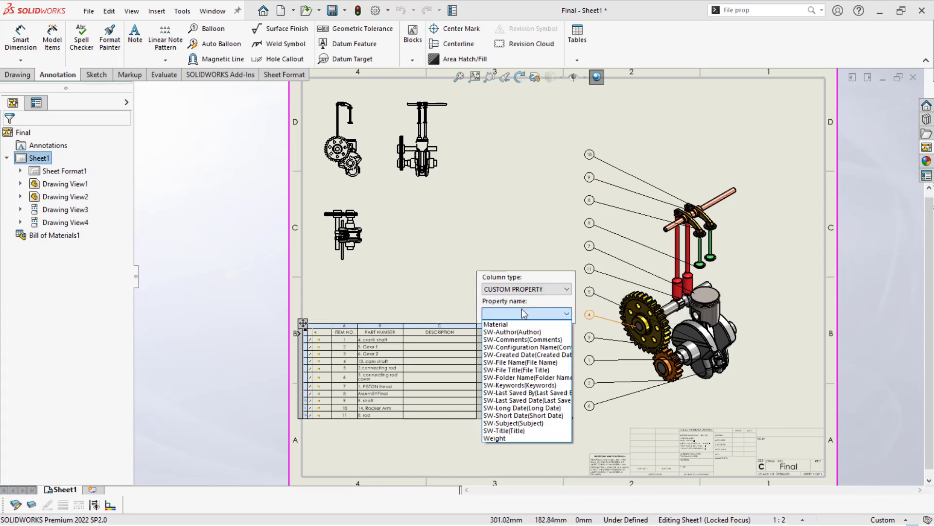
pyautogui.click(503, 324)
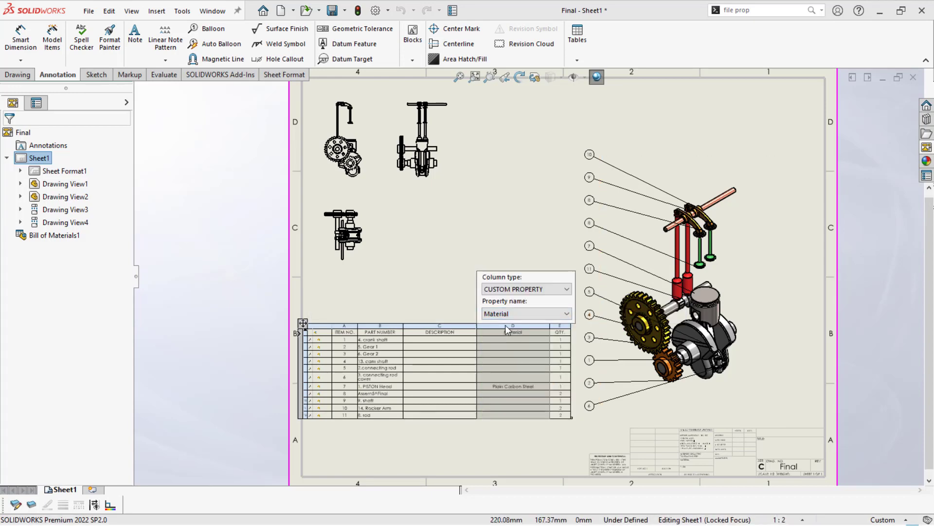
pyautogui.click(424, 277)
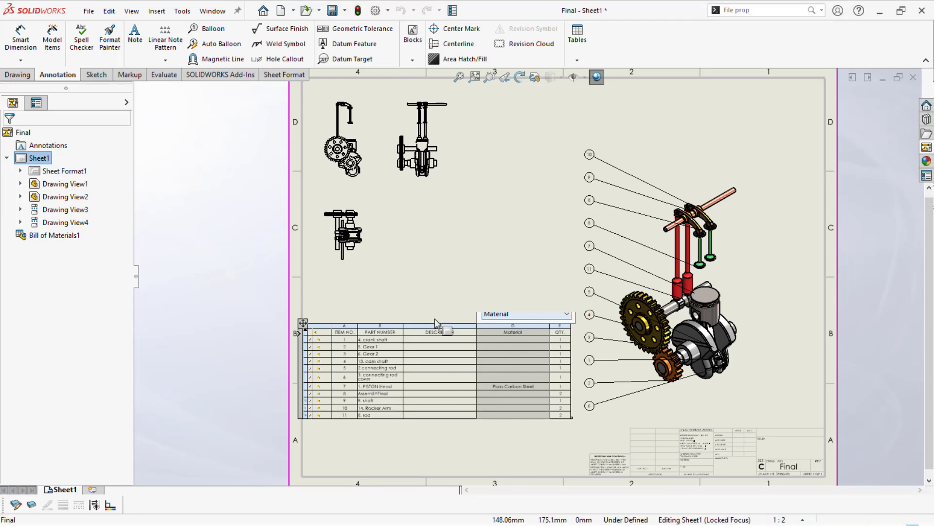
# - Replace the BOM's DESCRIPTION column with the Weight custom property
pyautogui.click(440, 323)
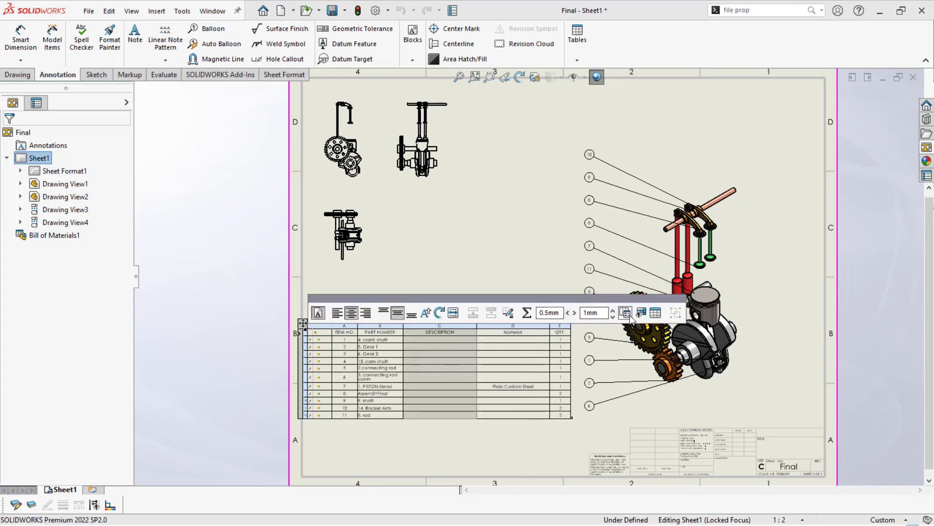
pyautogui.click(438, 322)
pyautogui.click(433, 314)
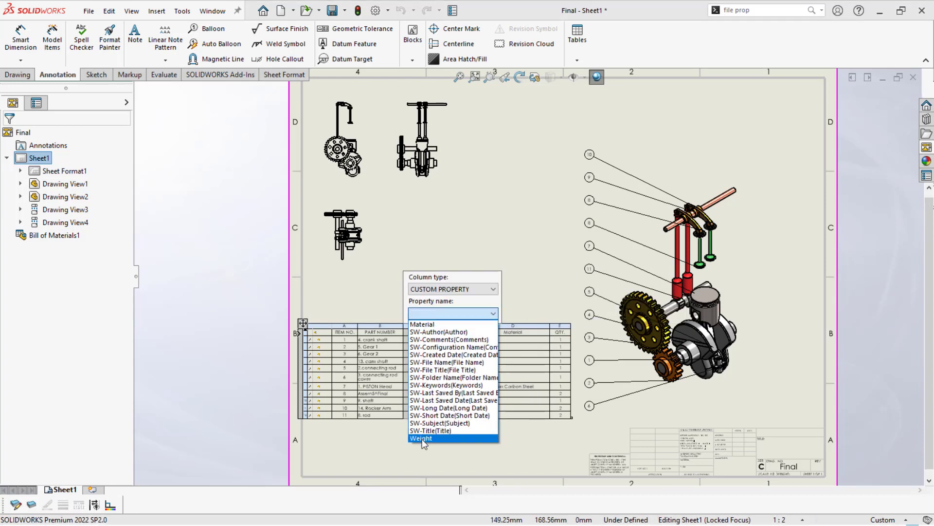
pyautogui.click(425, 438)
pyautogui.click(242, 416)
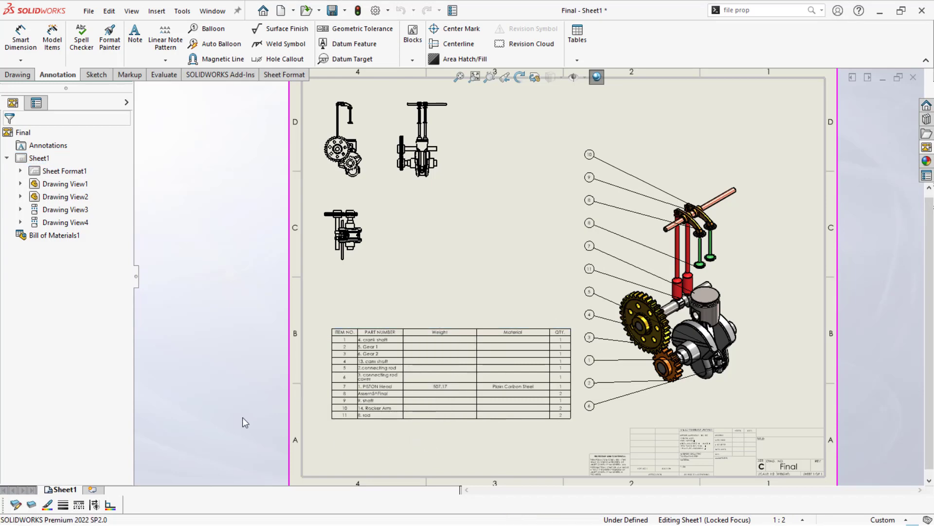
# - Export the bill of materials table to the Desktop as an Excel (*.xls) file named A
pyautogui.scroll(-4, 457, 439)
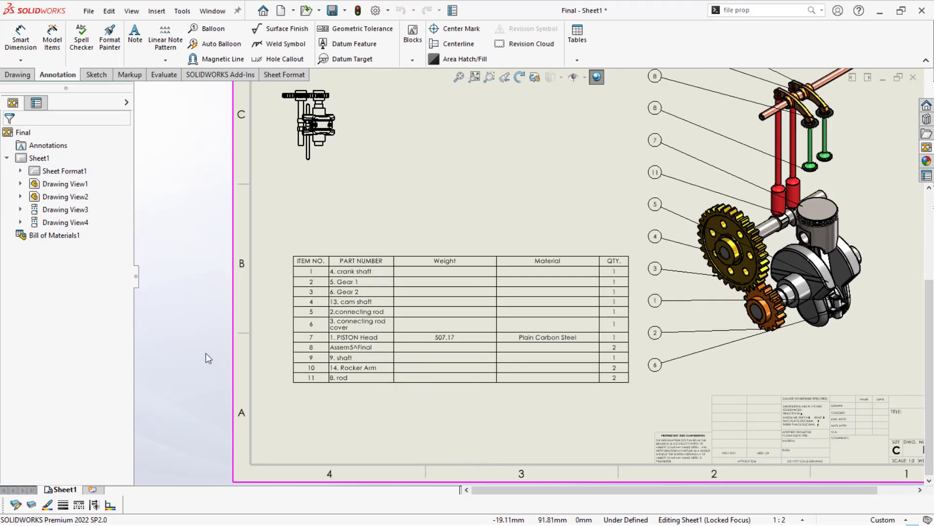
pyautogui.moveTo(267, 288)
pyautogui.click(254, 250)
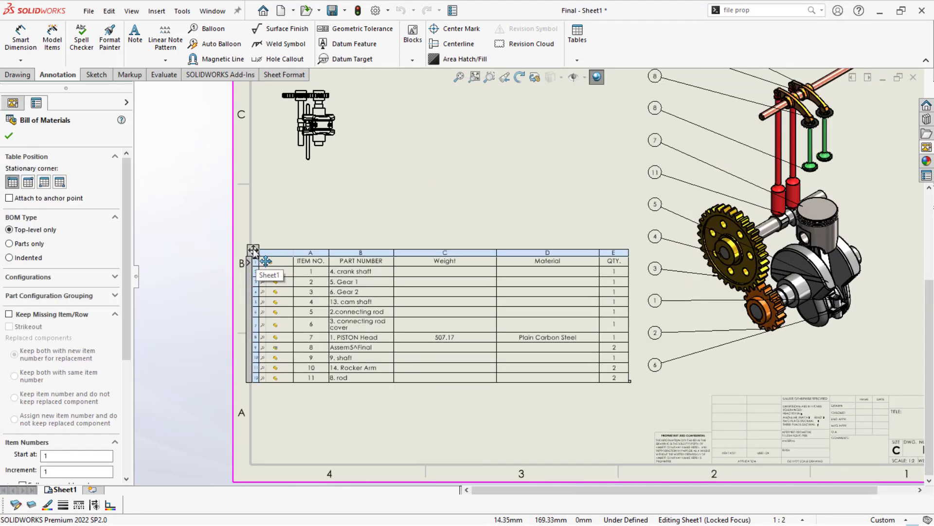
pyautogui.rightClick(253, 250)
pyautogui.click(302, 400)
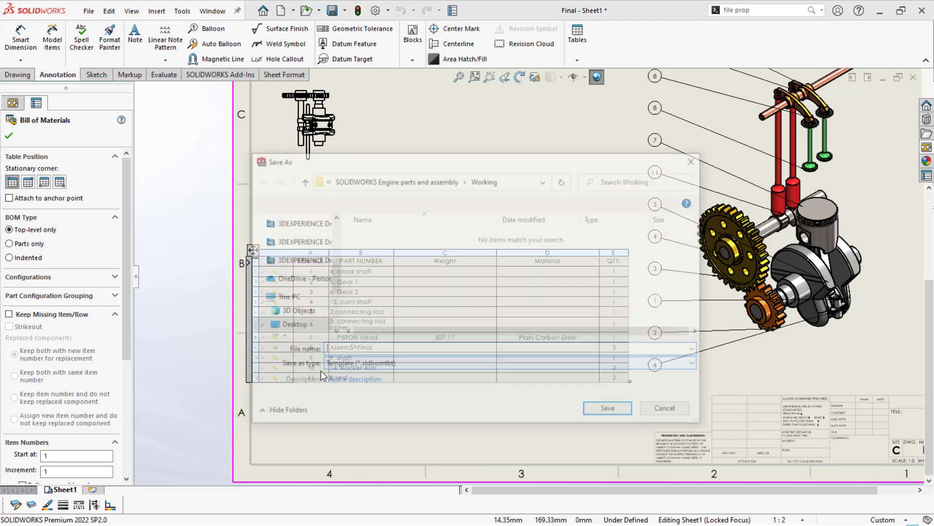
pyautogui.click(296, 326)
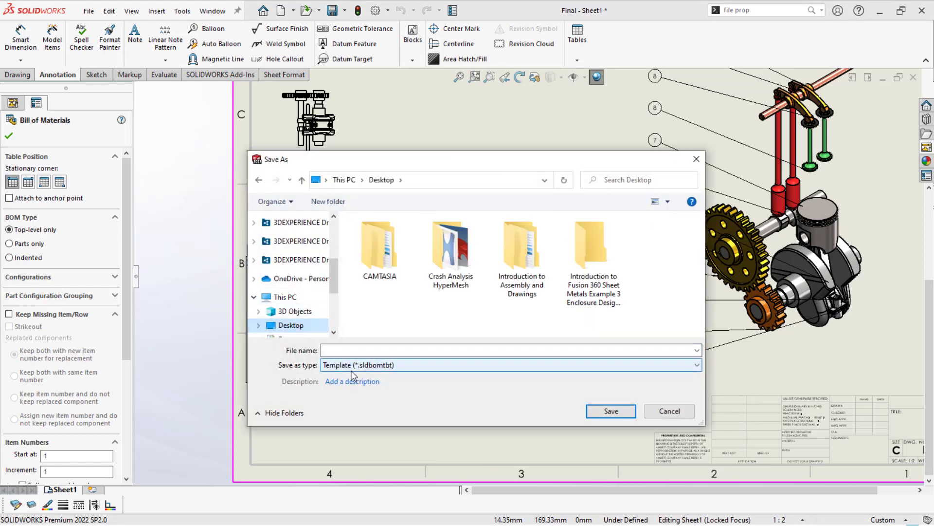
pyautogui.click(349, 365)
pyautogui.click(347, 394)
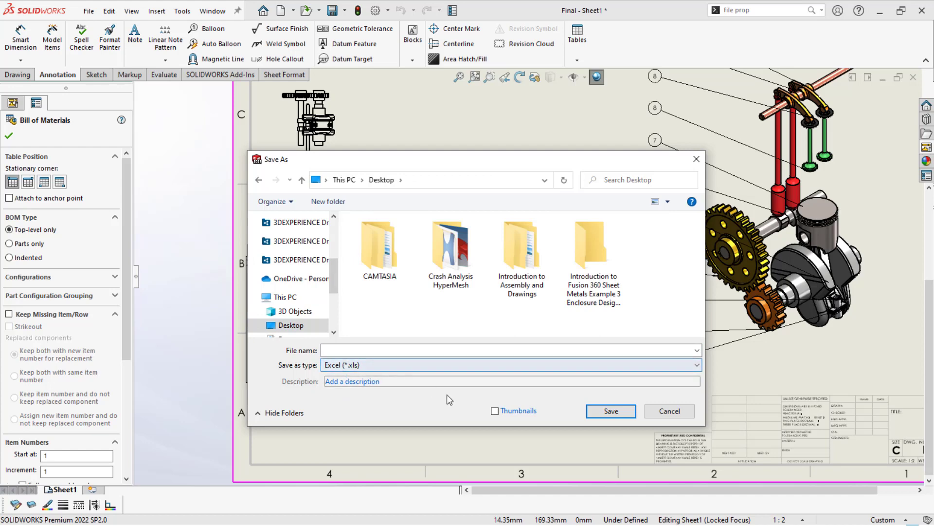
pyautogui.click(335, 350)
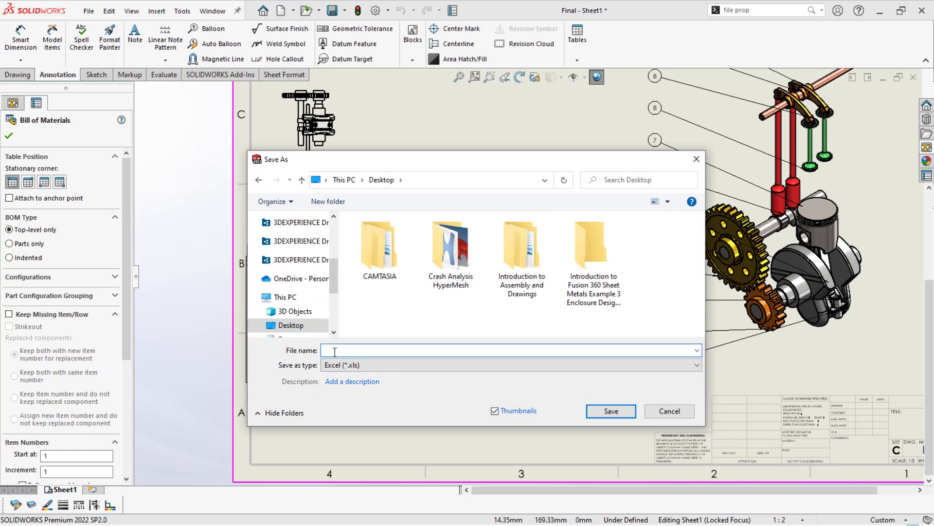
pyautogui.click(601, 411)
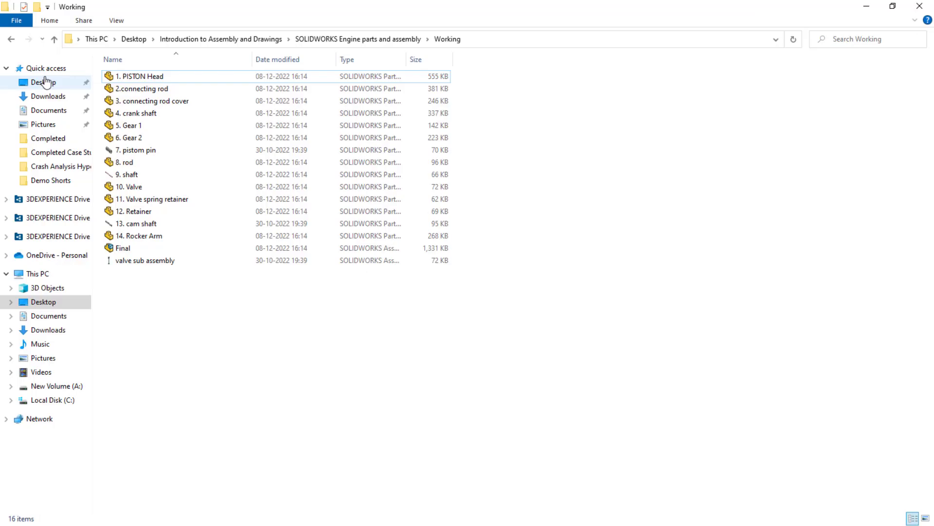
# - Switch to File Explorer and open the exported file A from the Desktop in Excel
pyautogui.click(43, 82)
pyautogui.click(135, 128)
pyautogui.doubleClick(136, 128)
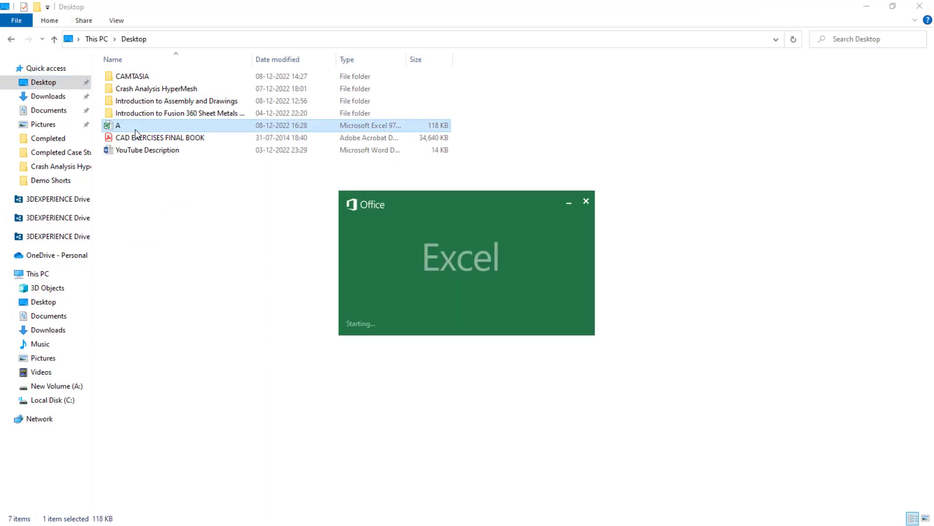
# - Review the exported BOM's part previews, item rows and property columns, and close the workbook
pyautogui.keyDown('ctrl'); pyautogui.scroll(-2, 114, 227); pyautogui.keyUp('ctrl')
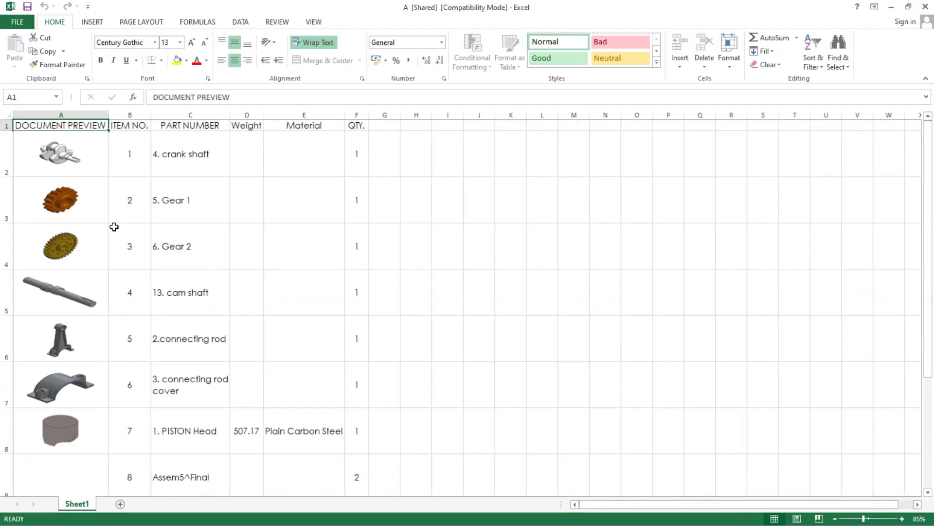
pyautogui.scroll(-4, 114, 227)
pyautogui.scroll(4, 114, 227)
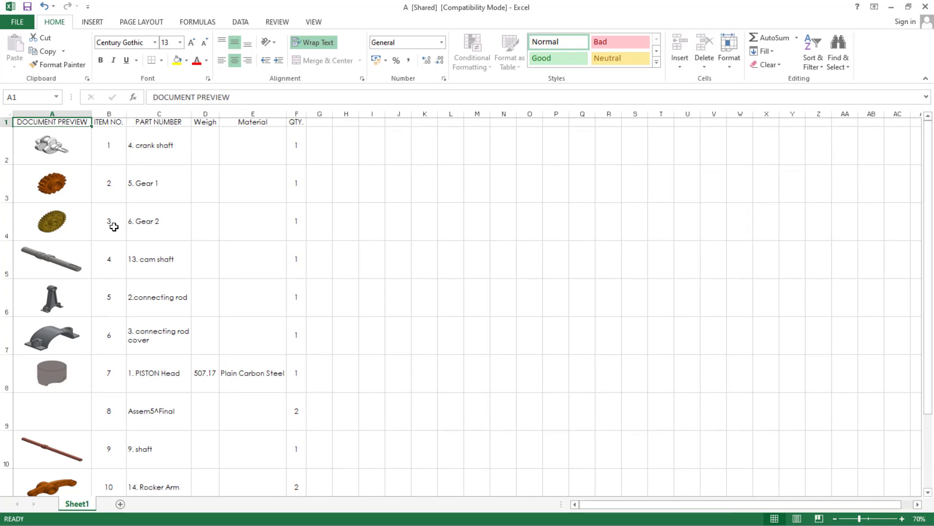
pyautogui.keyDown('ctrl'); pyautogui.scroll(2, 113, 227); pyautogui.keyUp('ctrl')
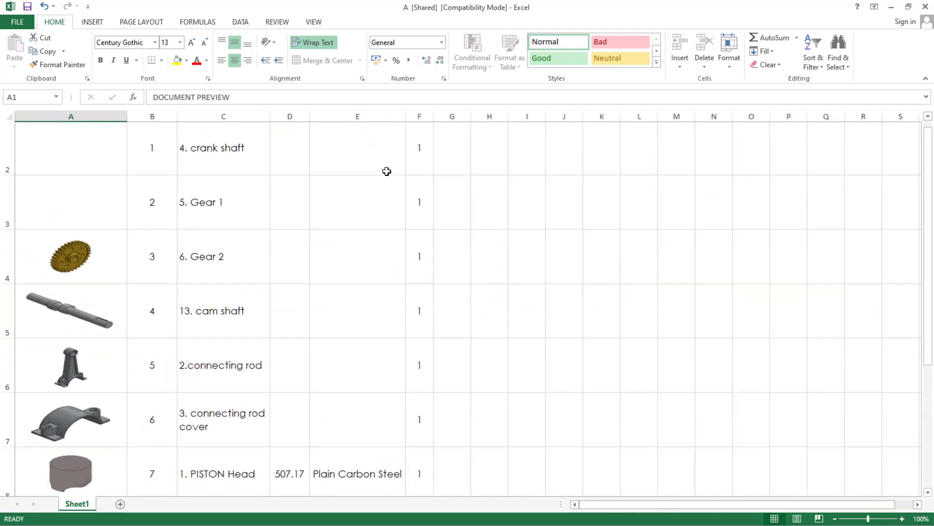
pyautogui.scroll(1, 207, 192)
pyautogui.click(925, 7)
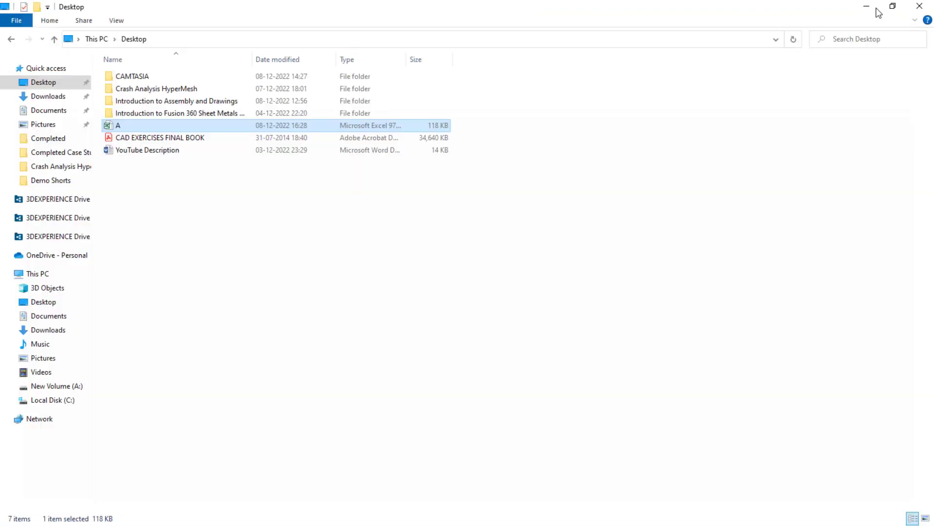